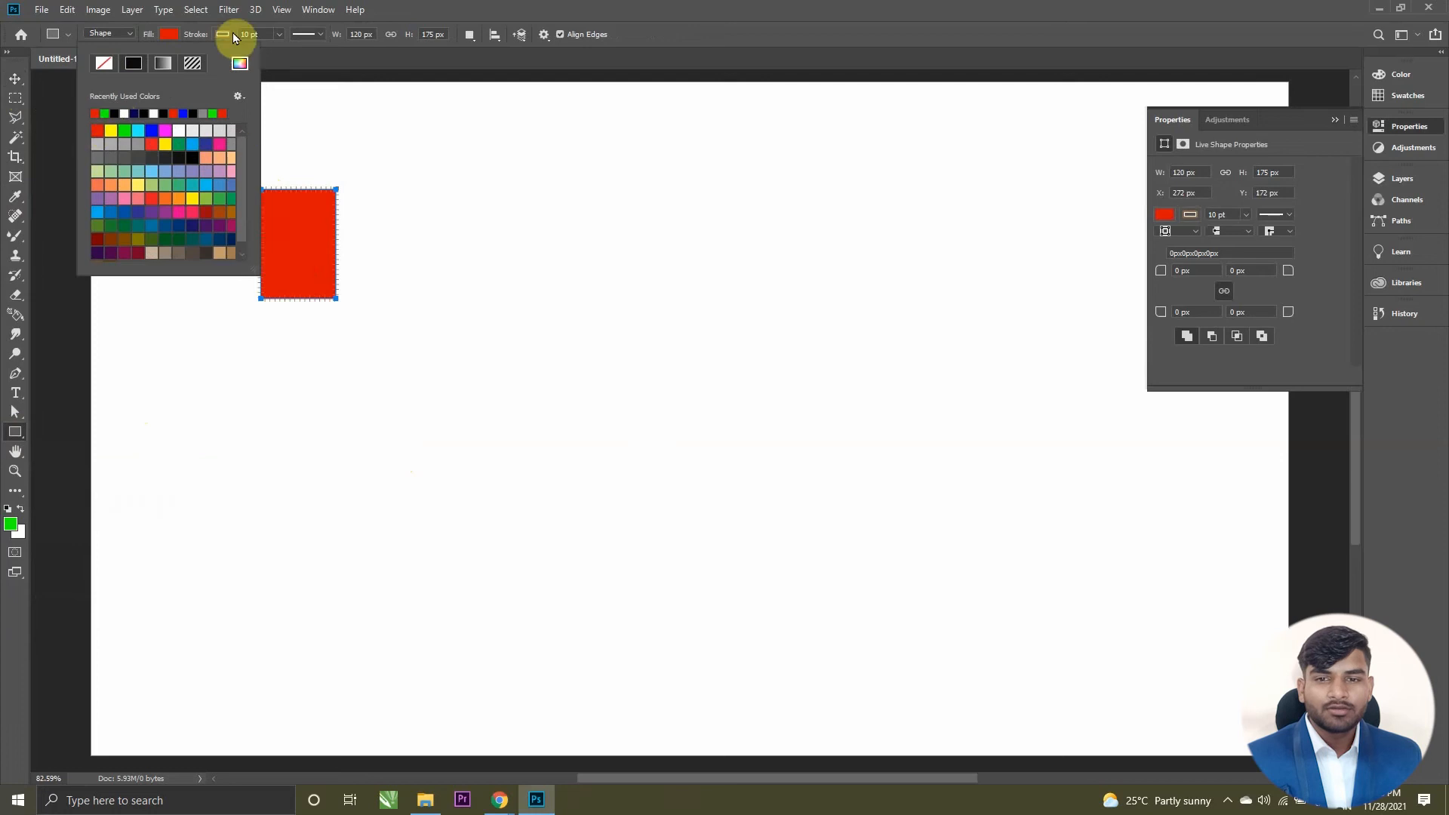
Step: Remove the stroke from the red rectangle by setting its stroke type to no color
left_click(222, 34)
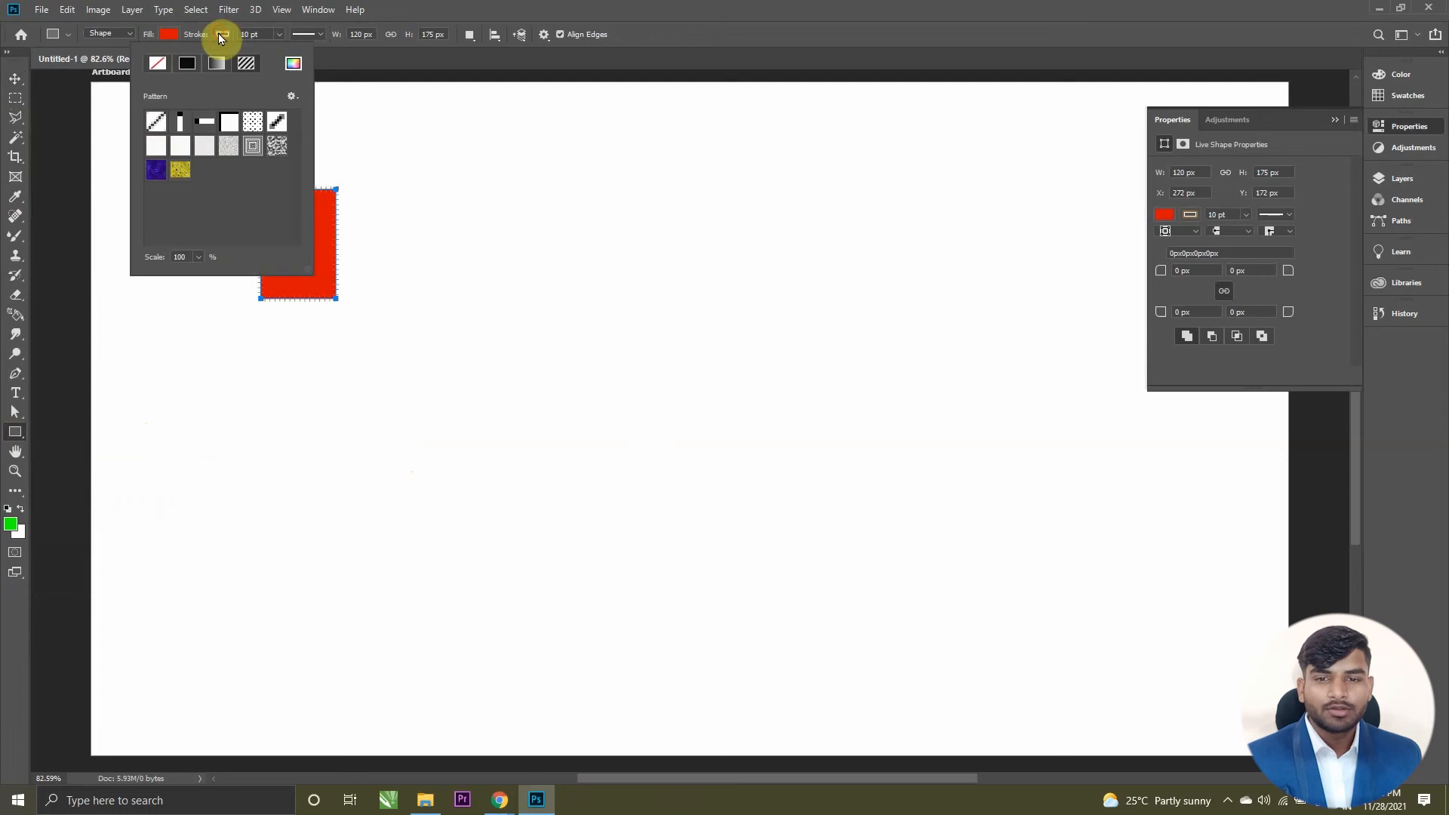
left_click(159, 65)
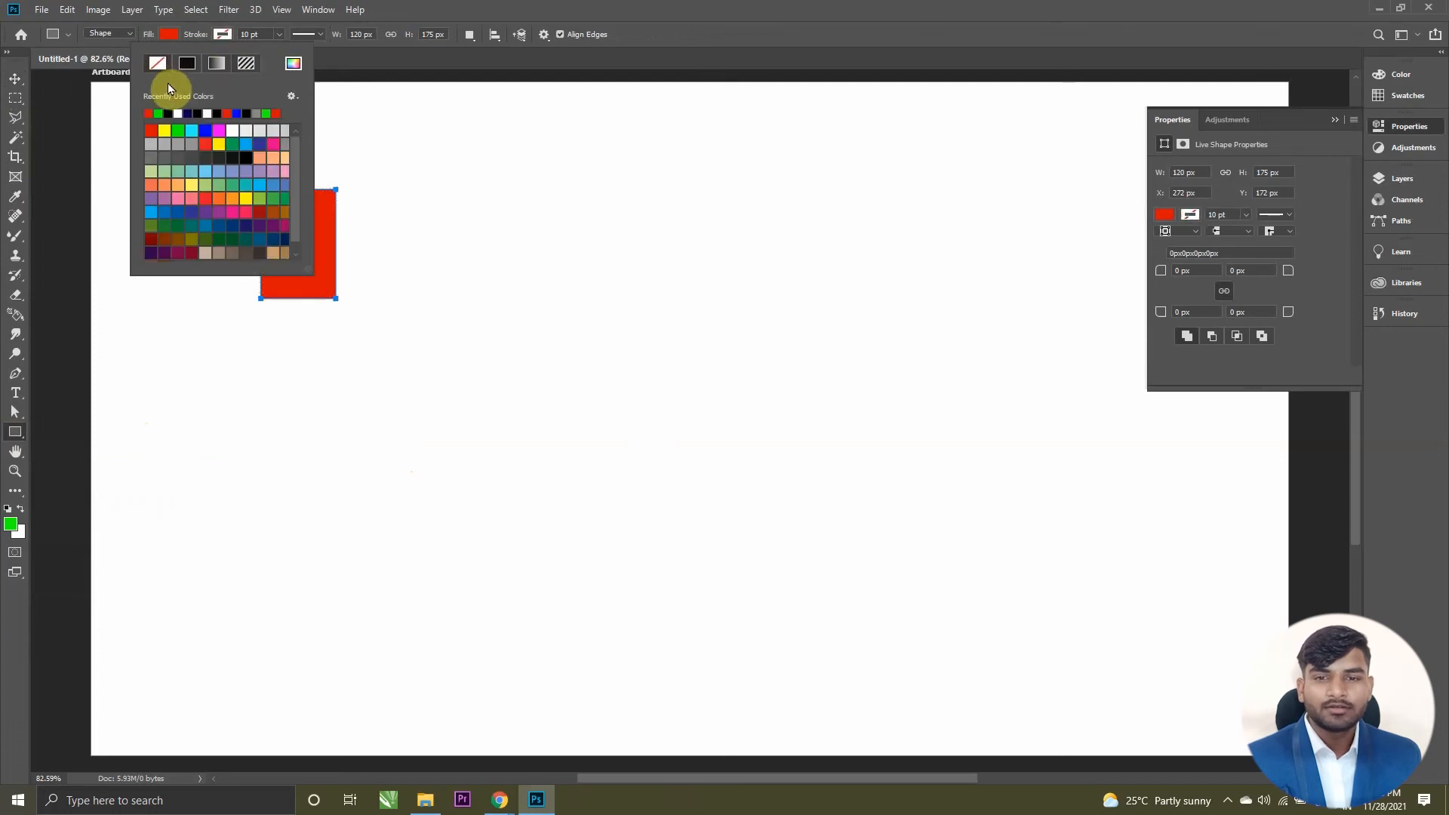
Step: Make three copies of the red rectangle with the Move tool, spreading them over the artboard with the third directly below the original
left_click(12, 76)
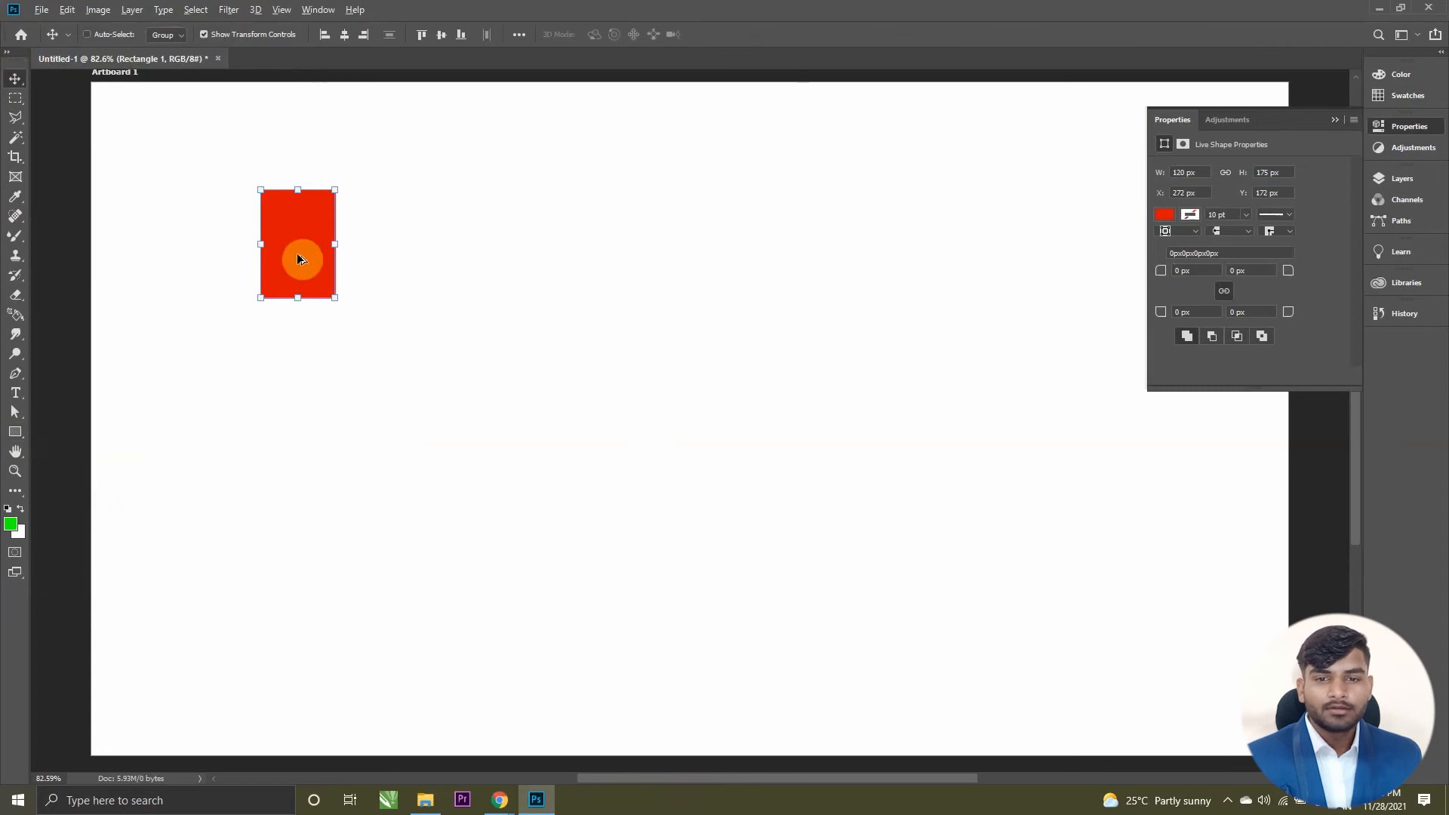
left_click_drag(301, 253, 1001, 611)
left_click_drag(492, 413, 450, 265)
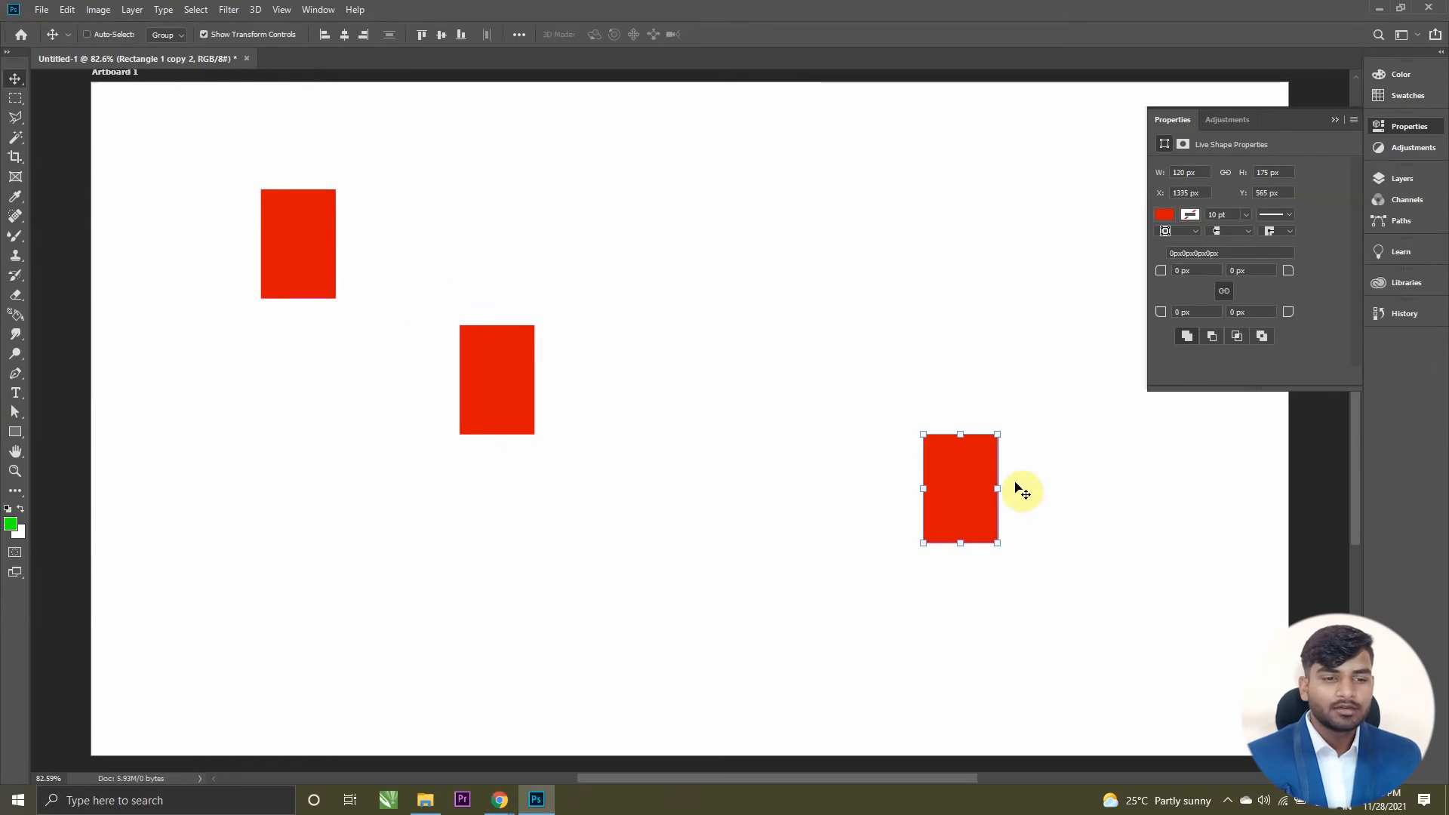
left_click_drag(982, 499, 277, 631)
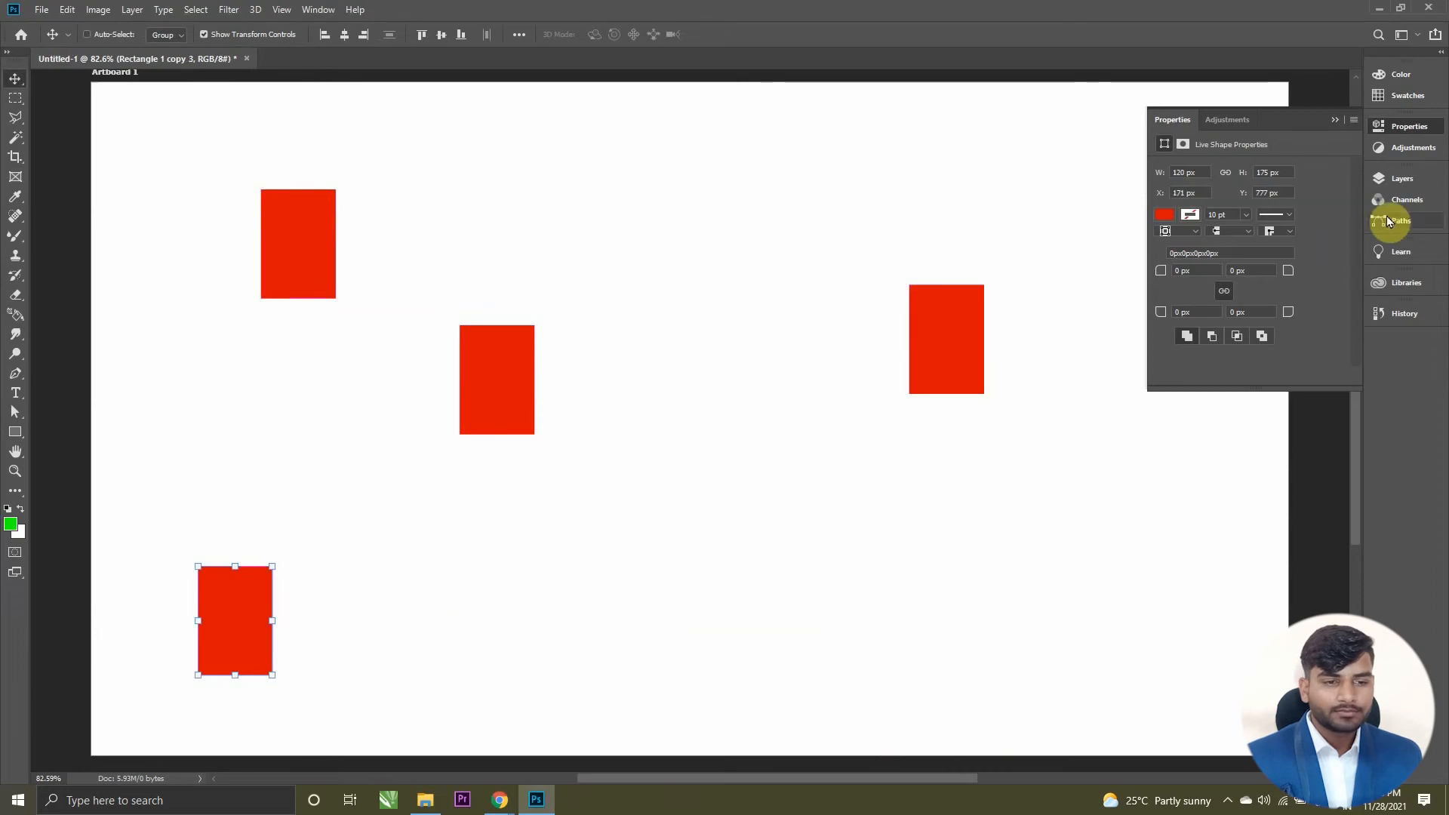
left_click(247, 636)
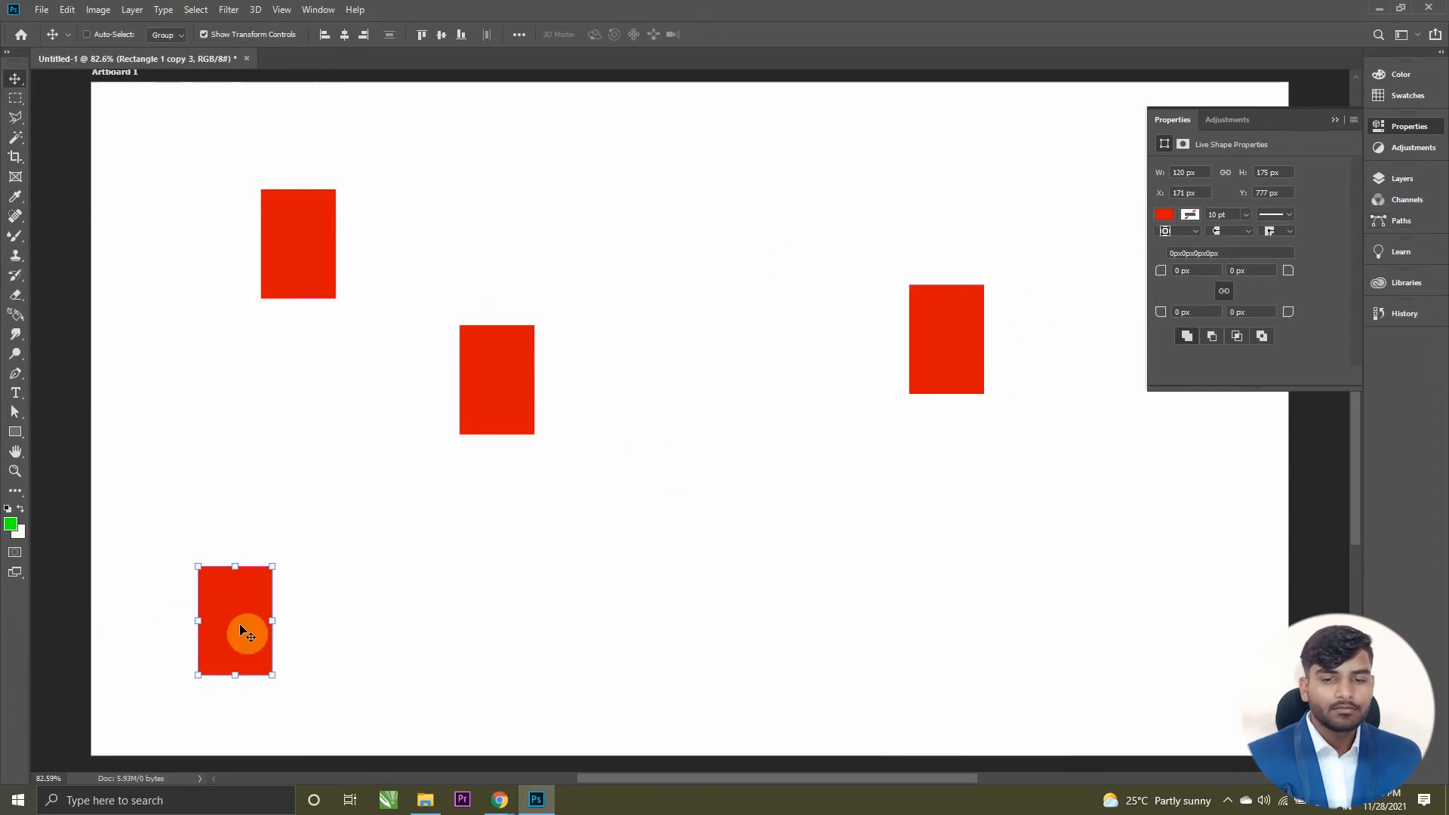
left_click_drag(249, 620, 310, 545)
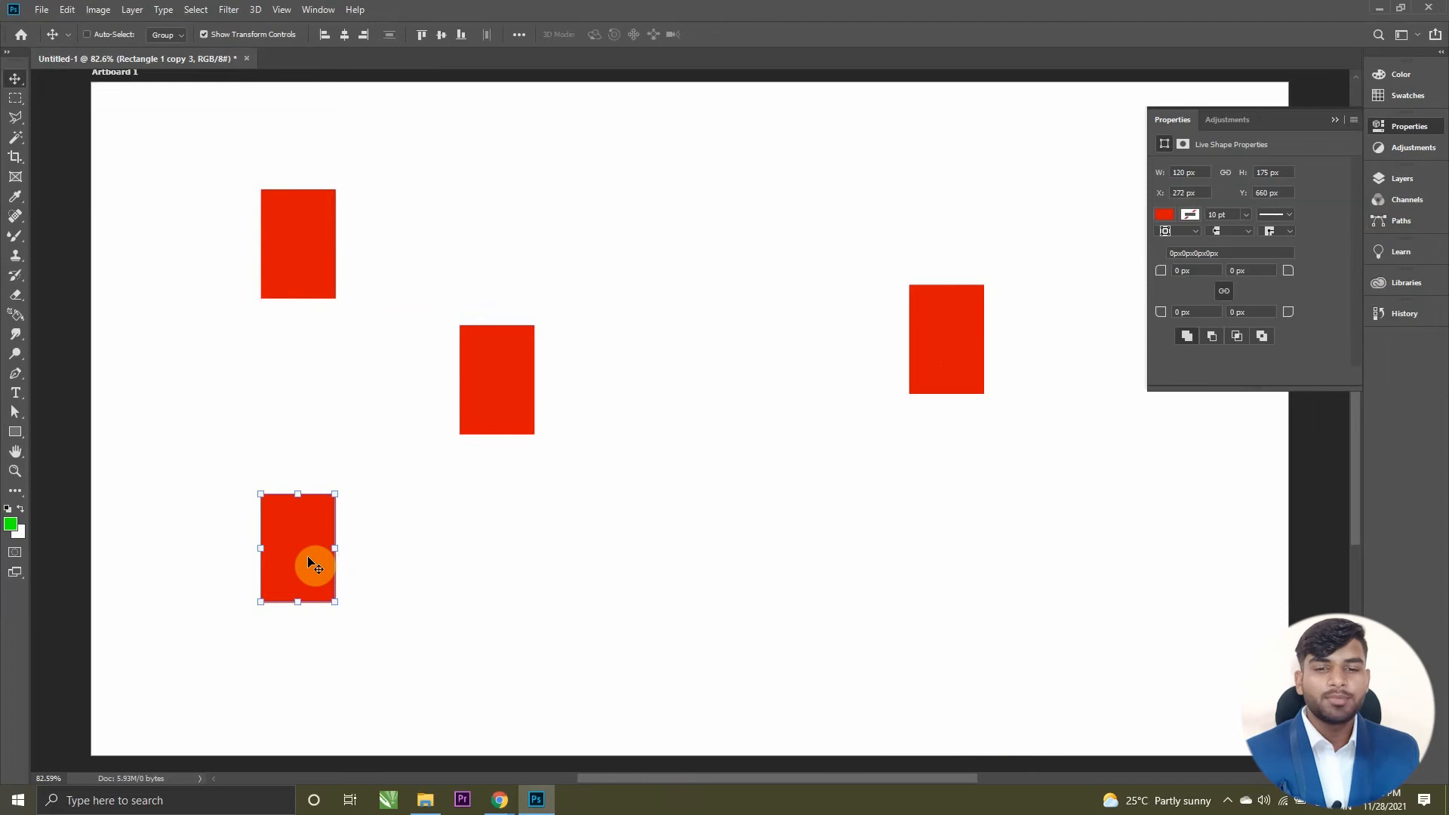
Step: Change the fill of the copy directly below the original rectangle to green
left_click(1163, 216)
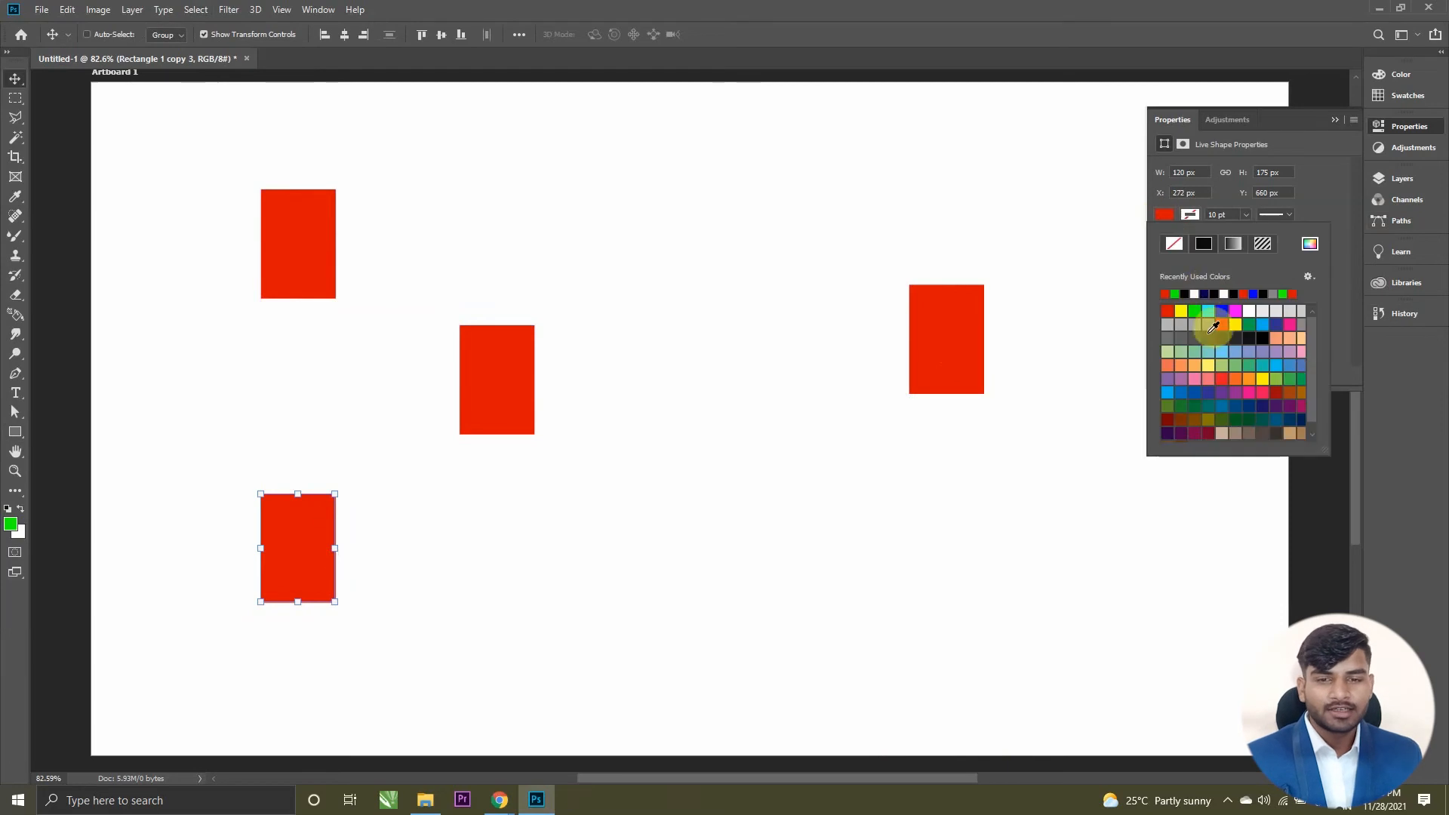
left_click(1178, 293)
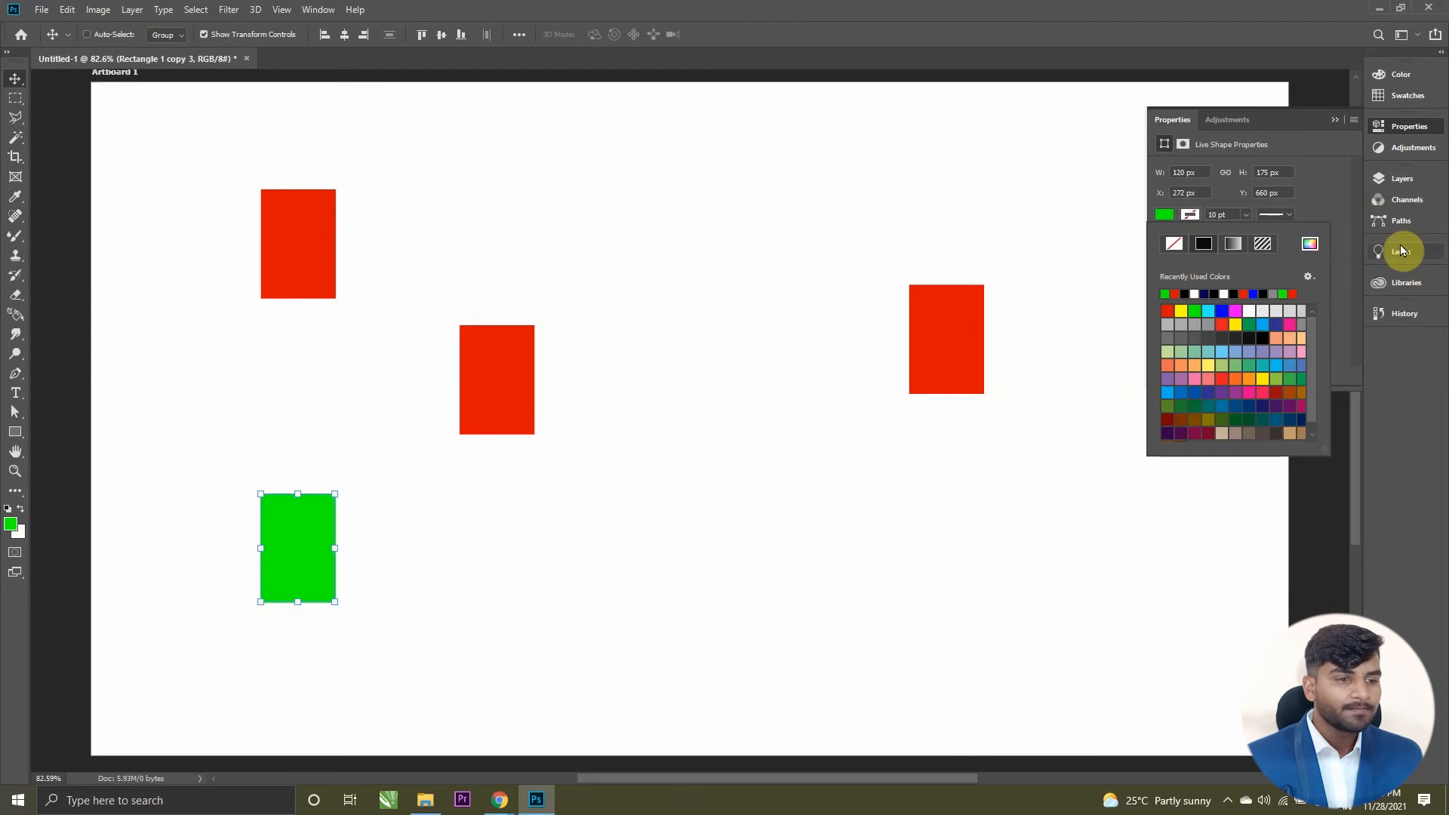
Step: Select the Rectangle 1 copy layer and change that rectangle's fill to black
left_click(1399, 181)
scroll(1258, 302, "down", 2)
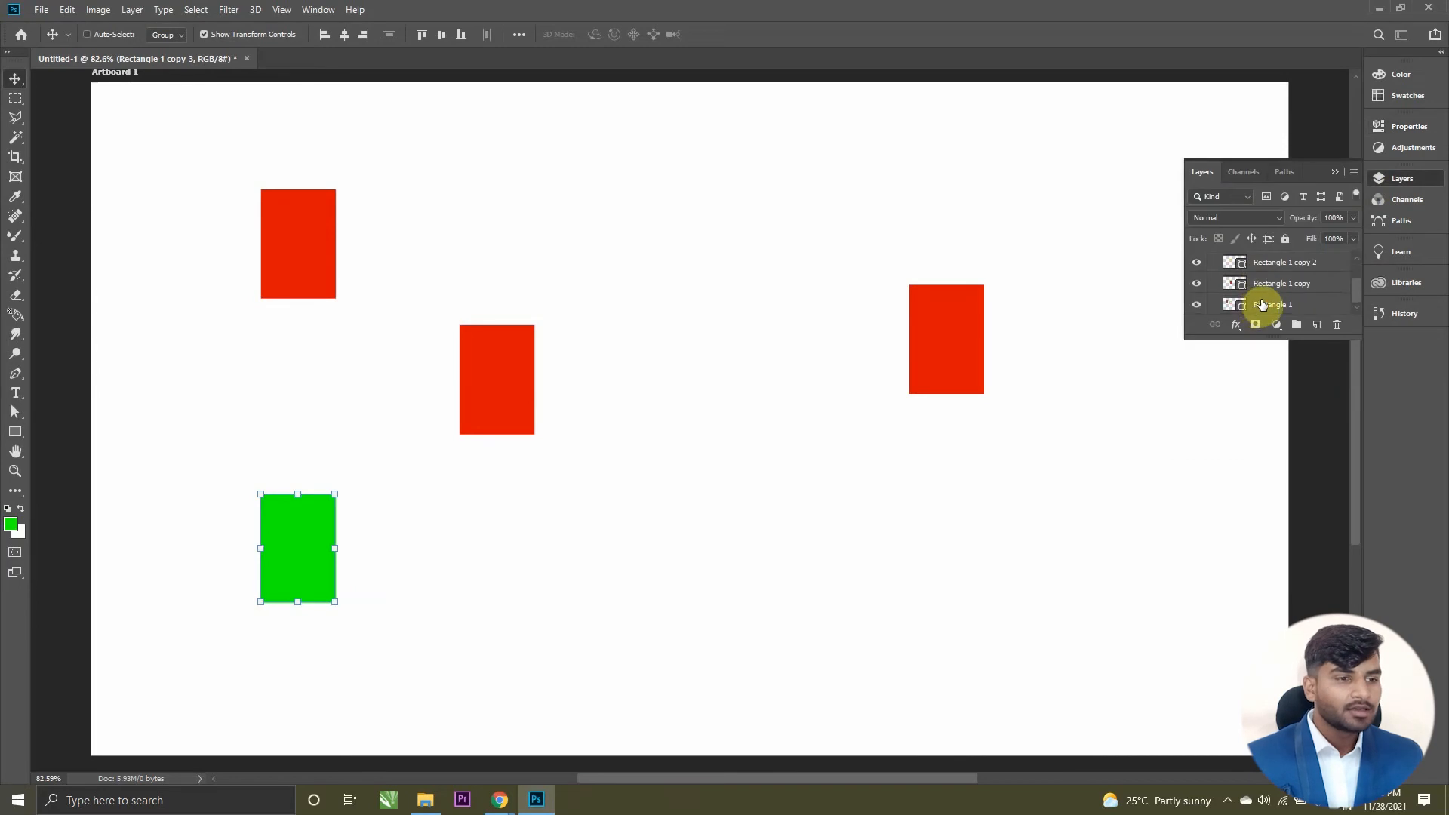
left_click(1263, 304)
left_click(1264, 285)
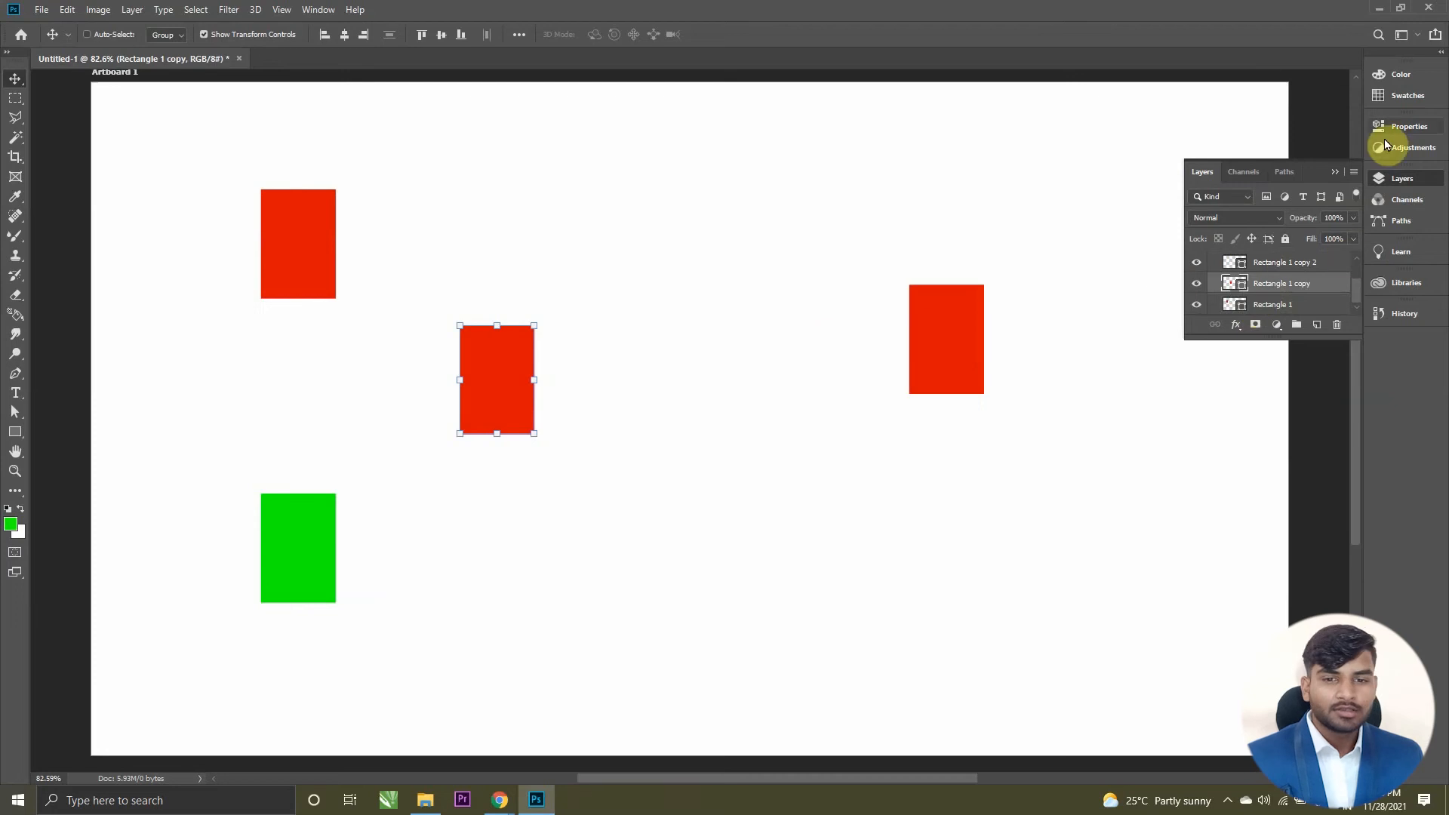
left_click(1403, 131)
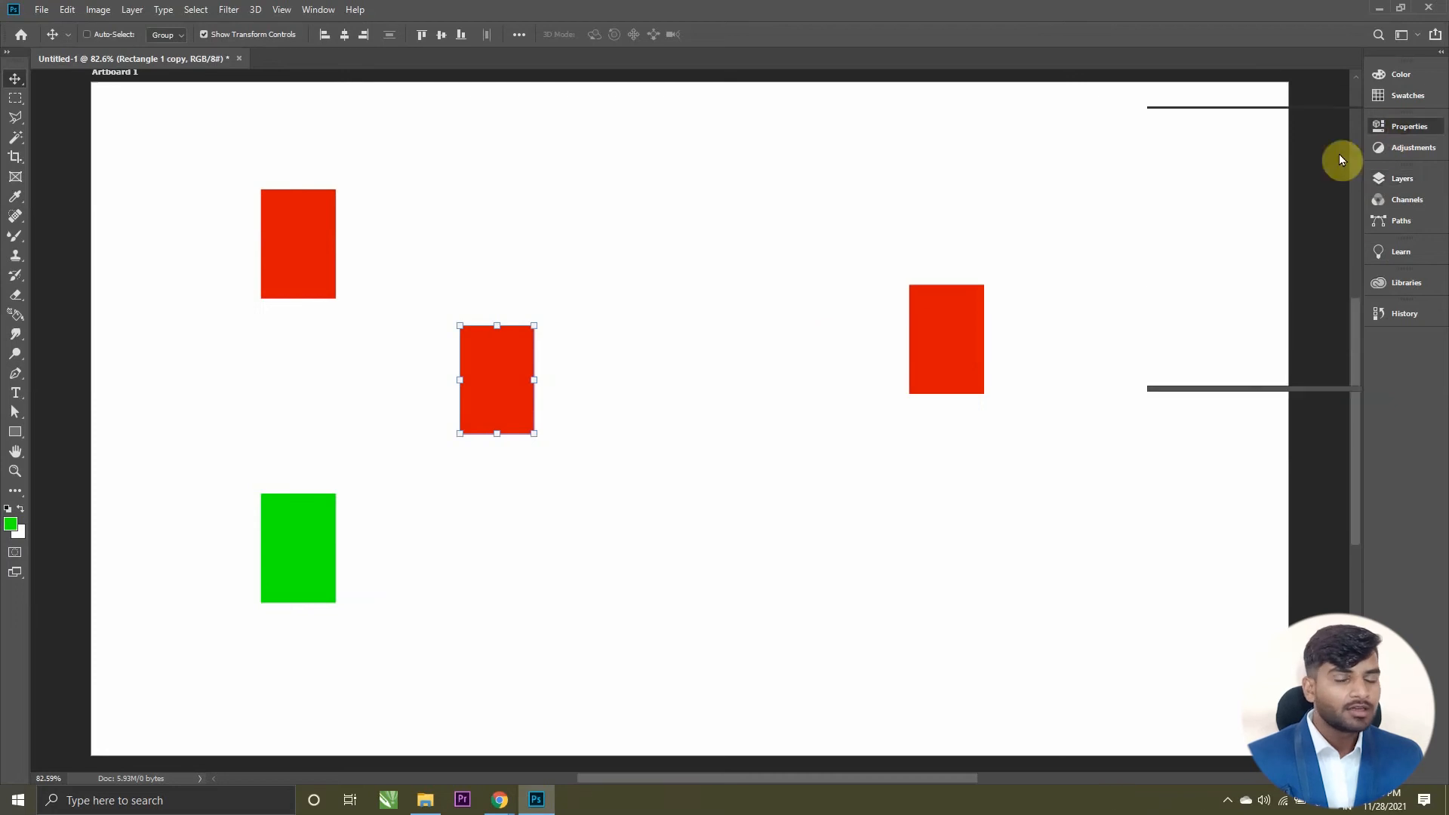
left_click(1165, 214)
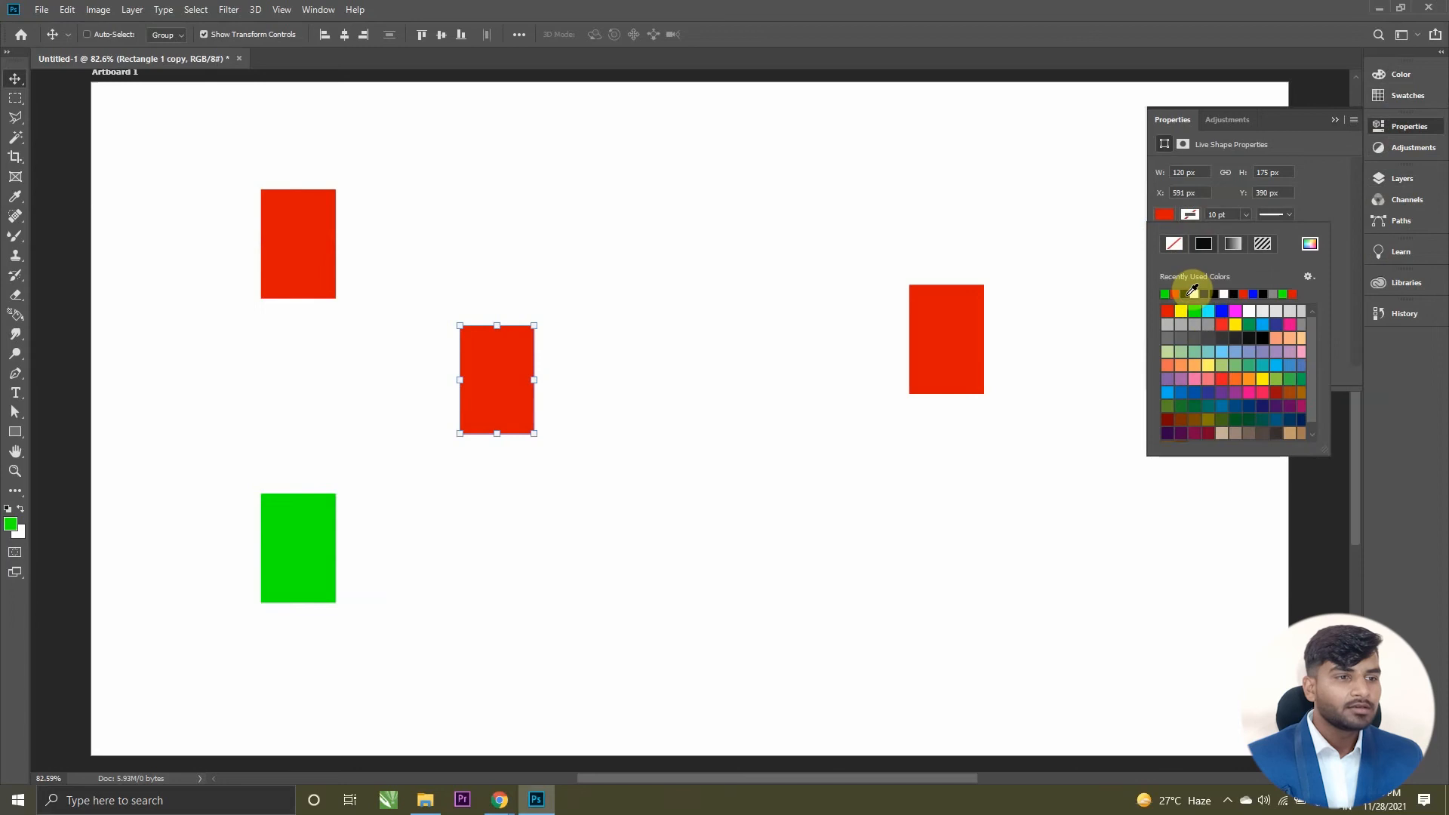
left_click(1193, 294)
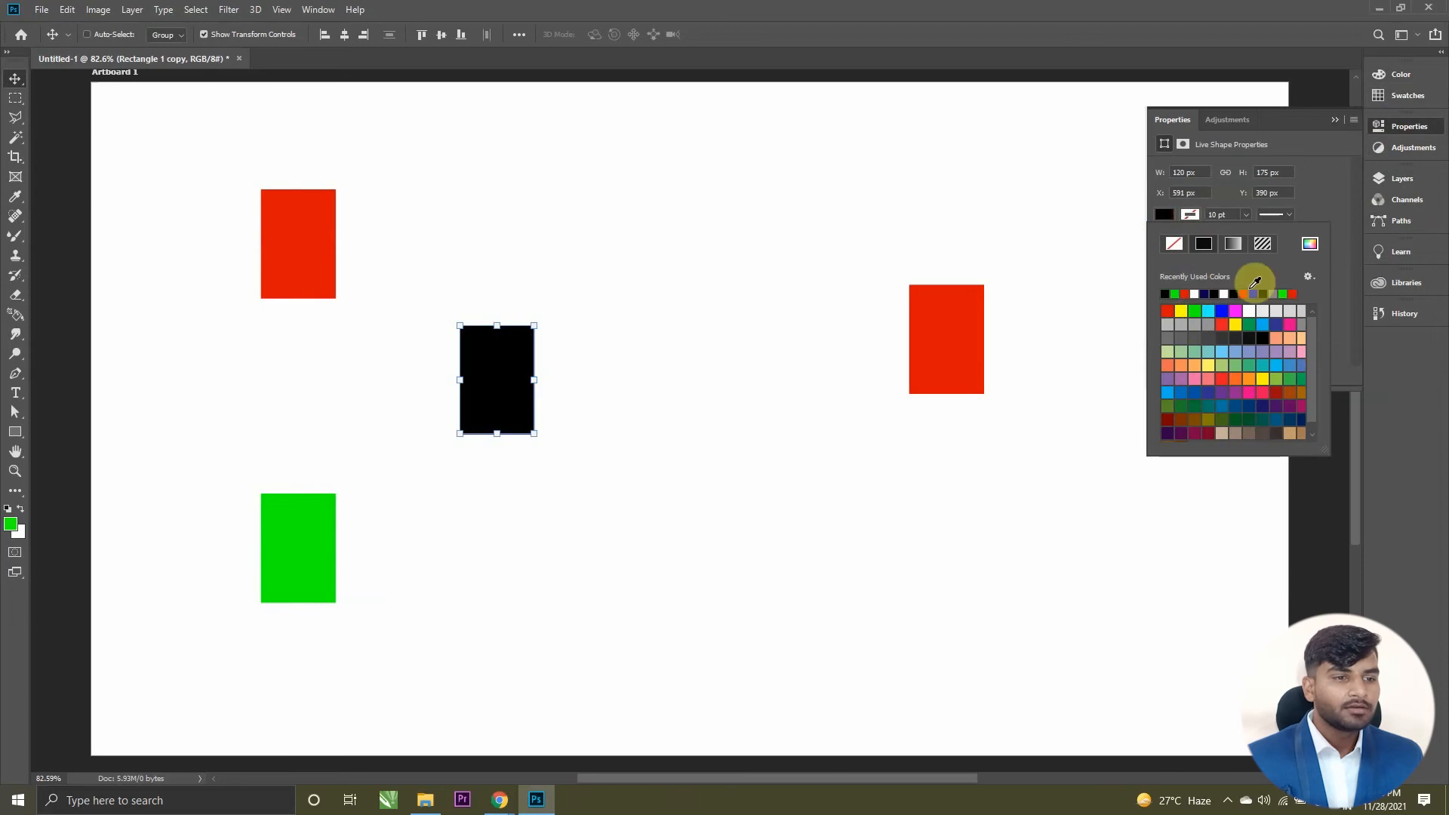
left_click(967, 320)
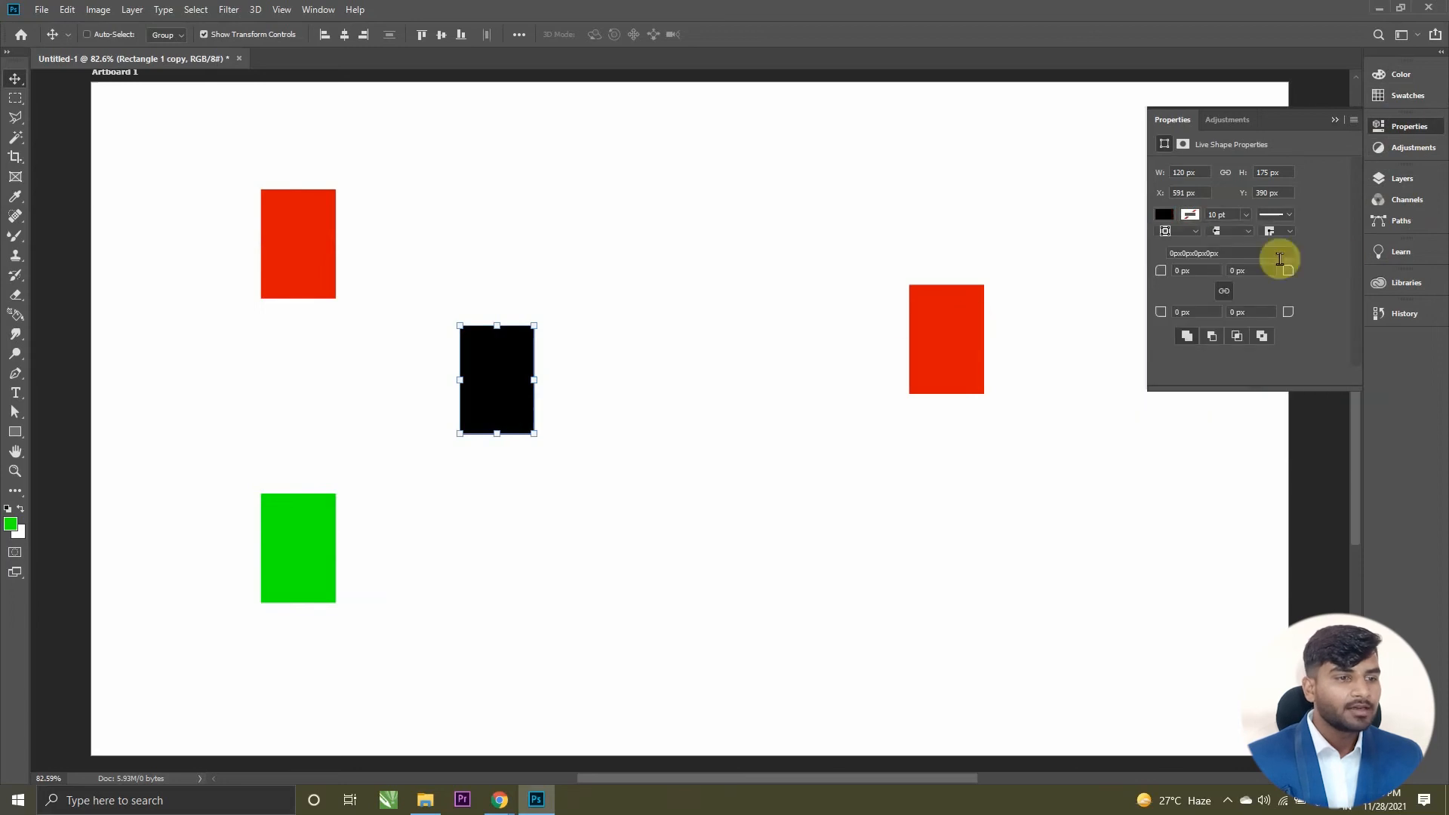
Step: Select the Rectangle 1 copy 2 layer and change that rectangle's fill to dark blue
left_click(1401, 178)
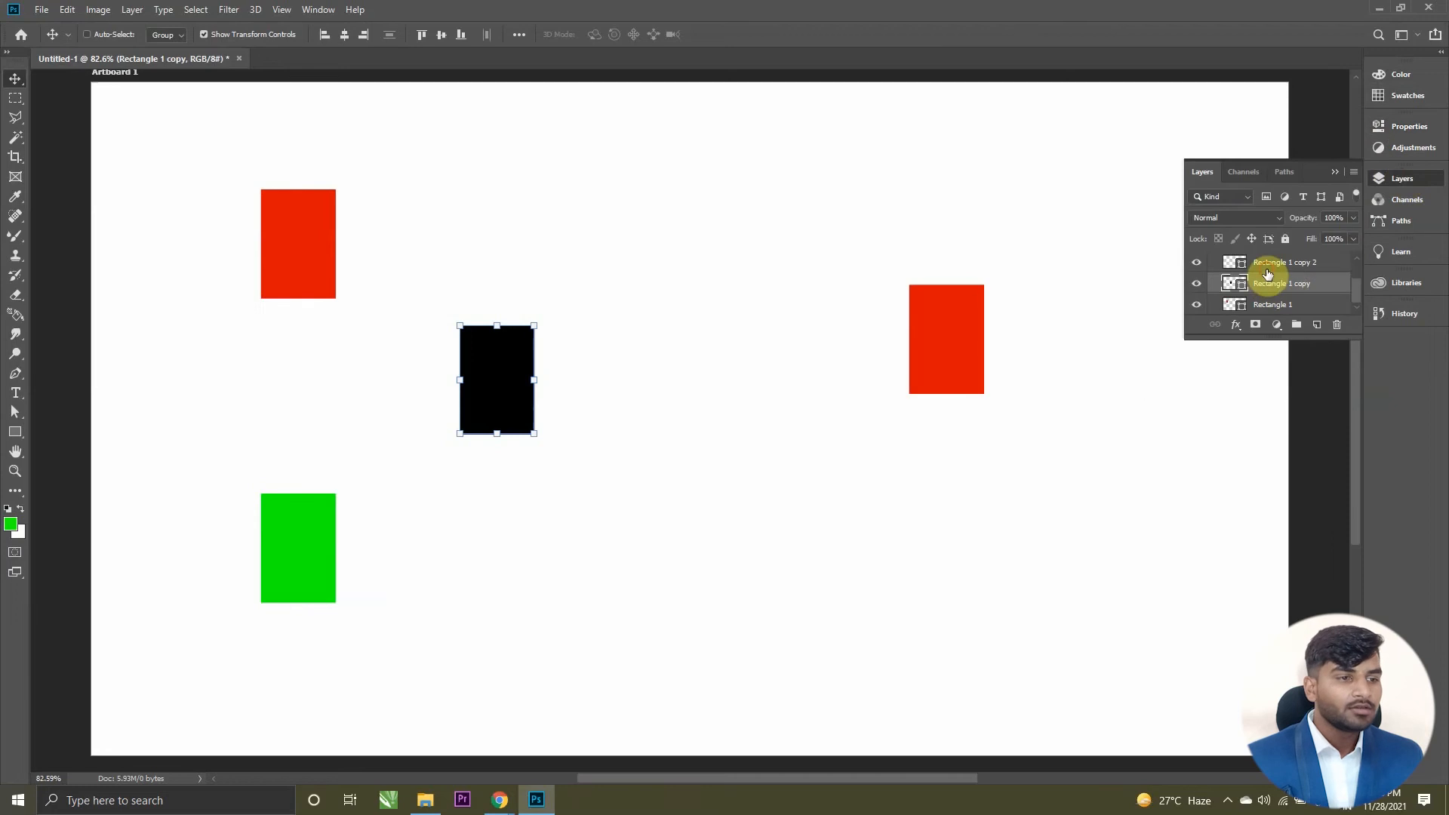
left_click(1269, 264)
left_click(1398, 126)
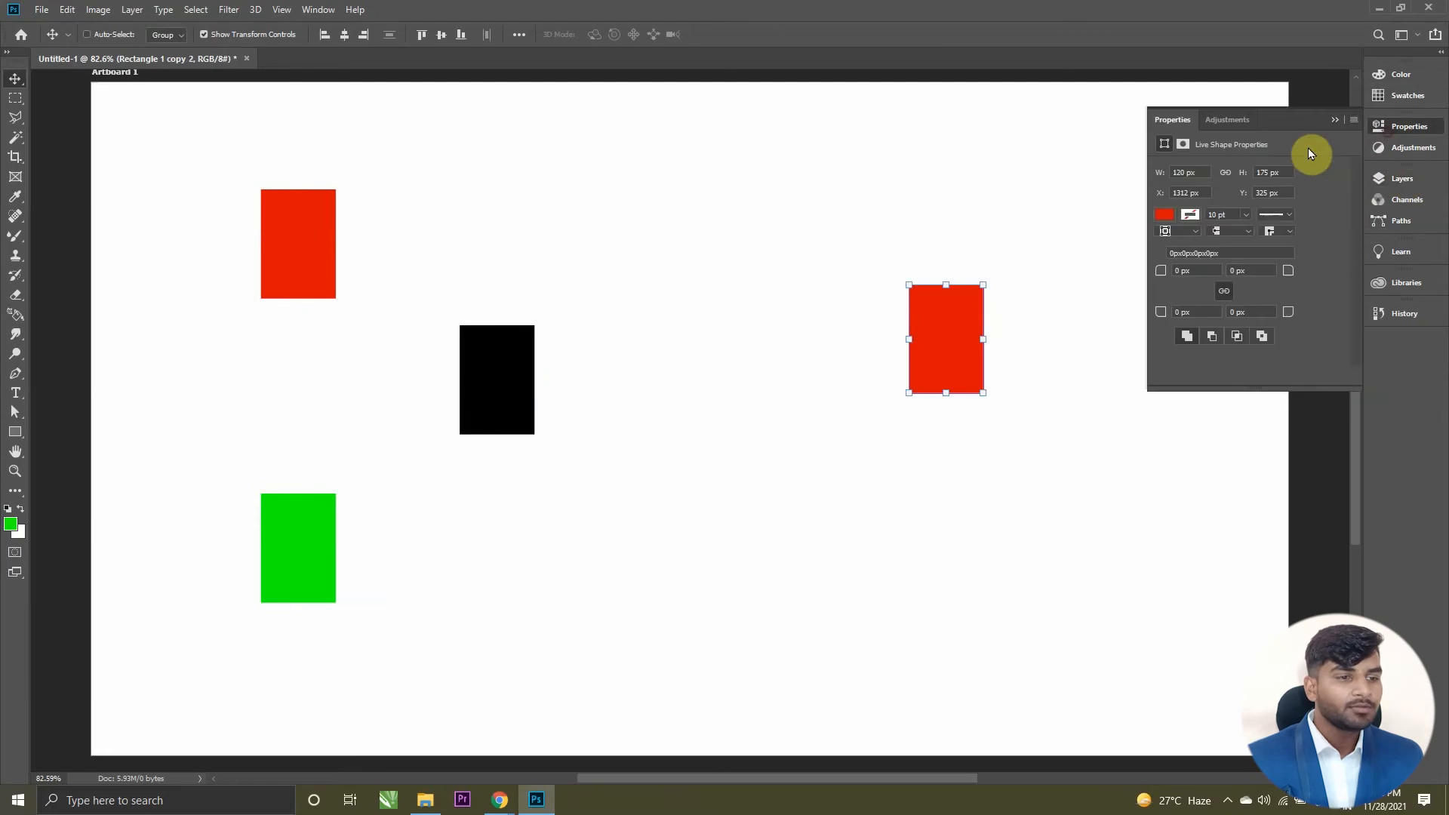
left_click(1168, 217)
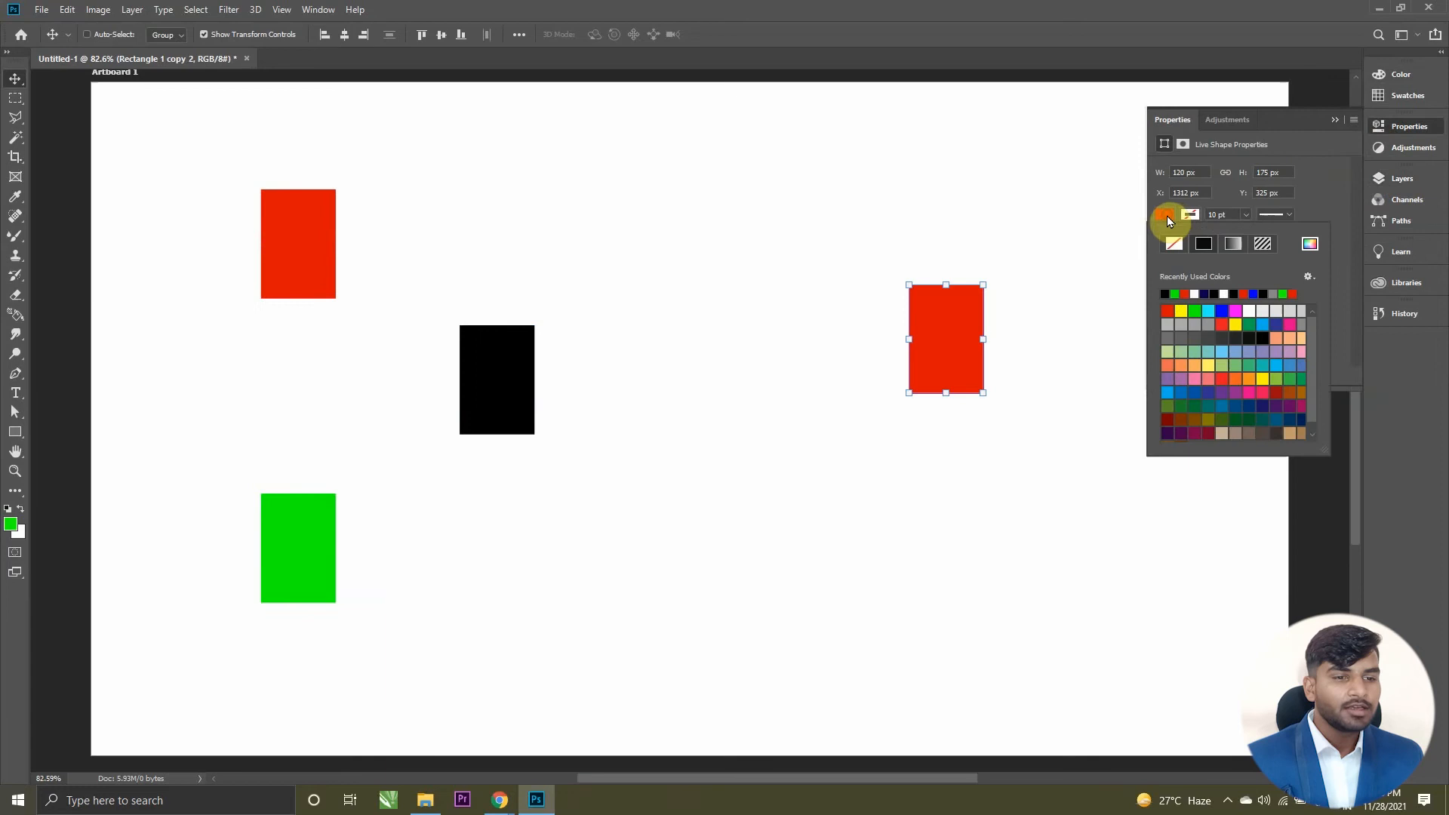
left_click(1204, 294)
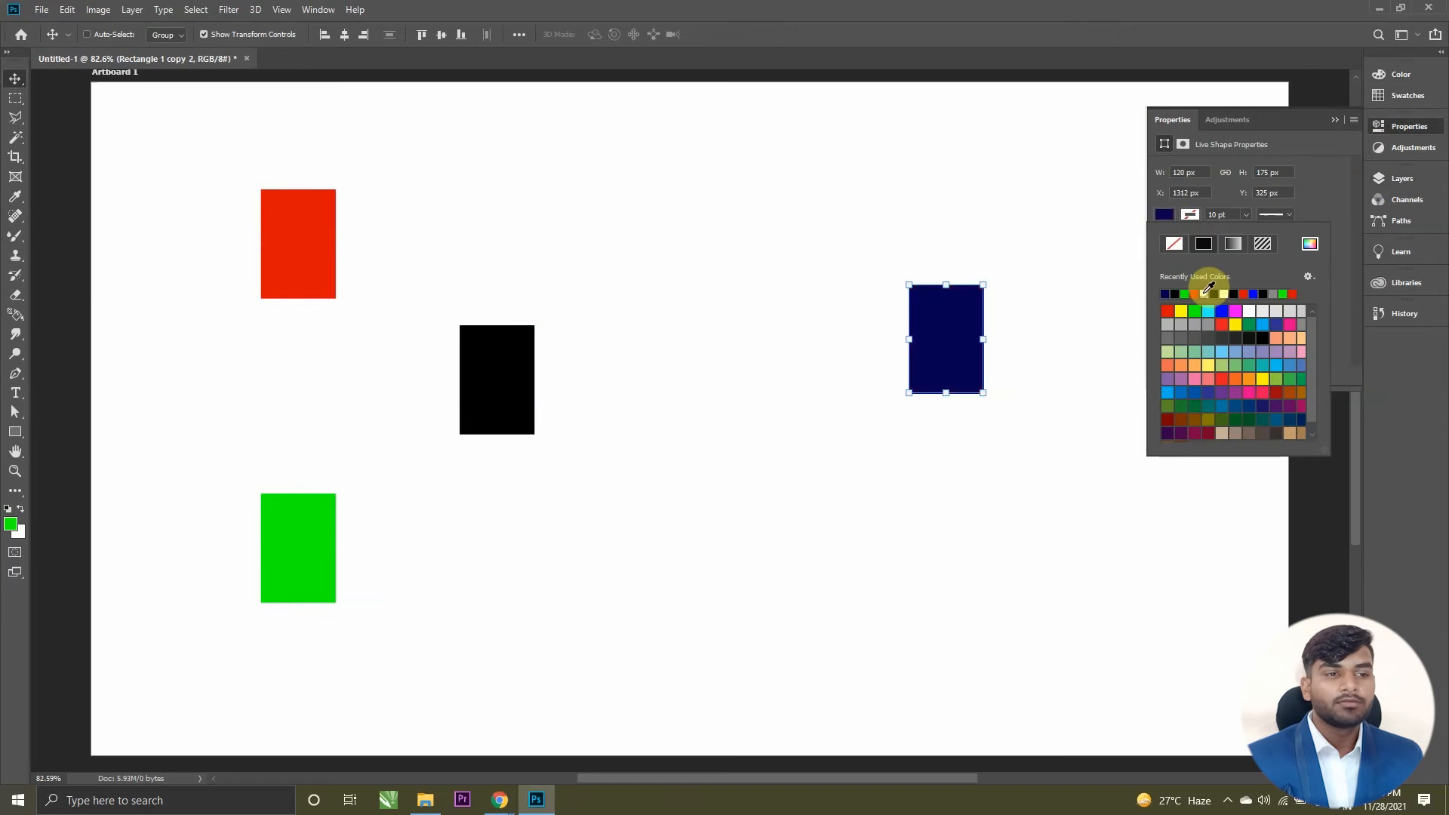
left_click(1326, 98)
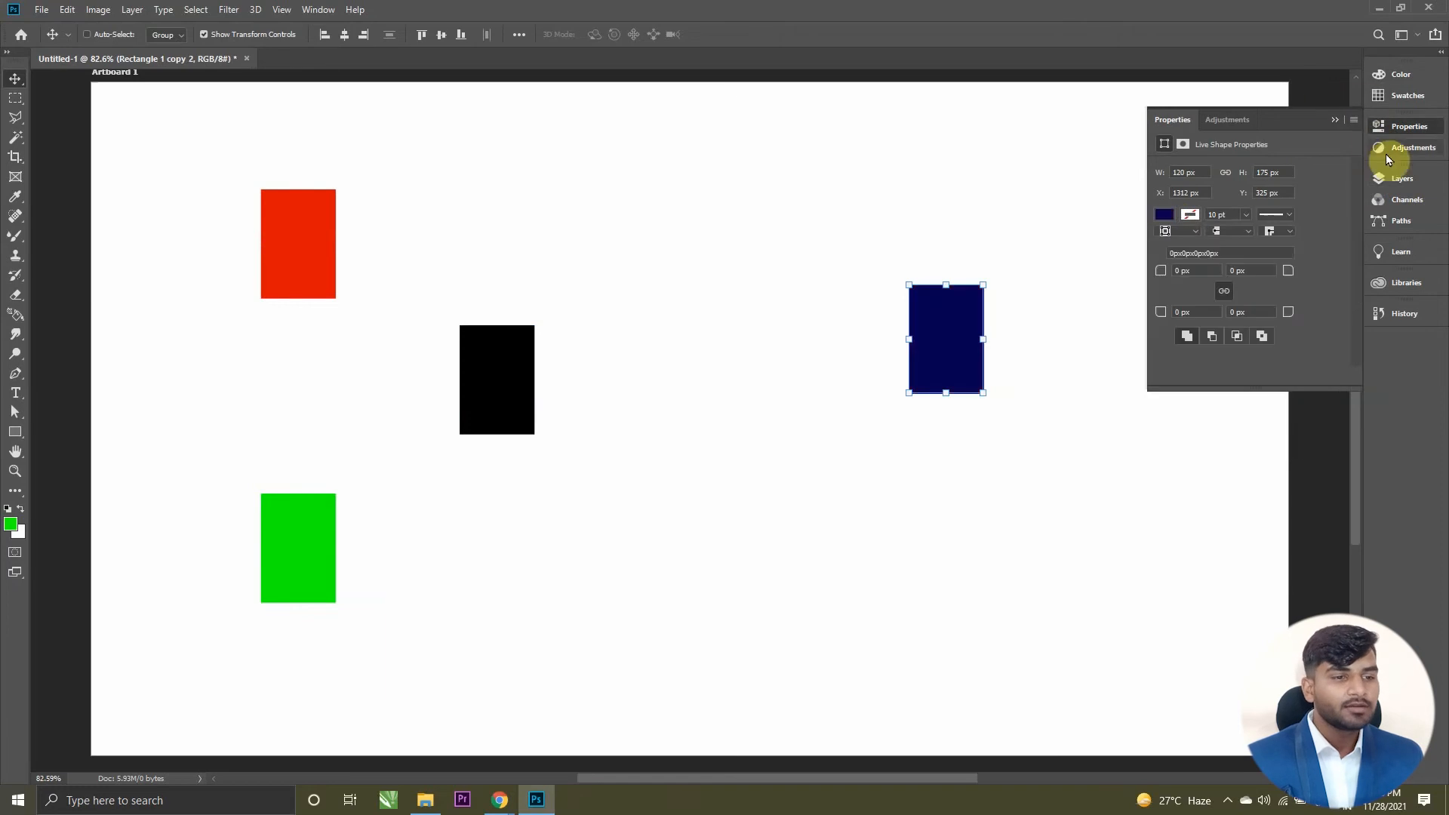
Step: Try to move the black rectangle on the artboard while the Rectangle 1 copy 2 layer is selected and Auto-Select is off
left_click(1400, 179)
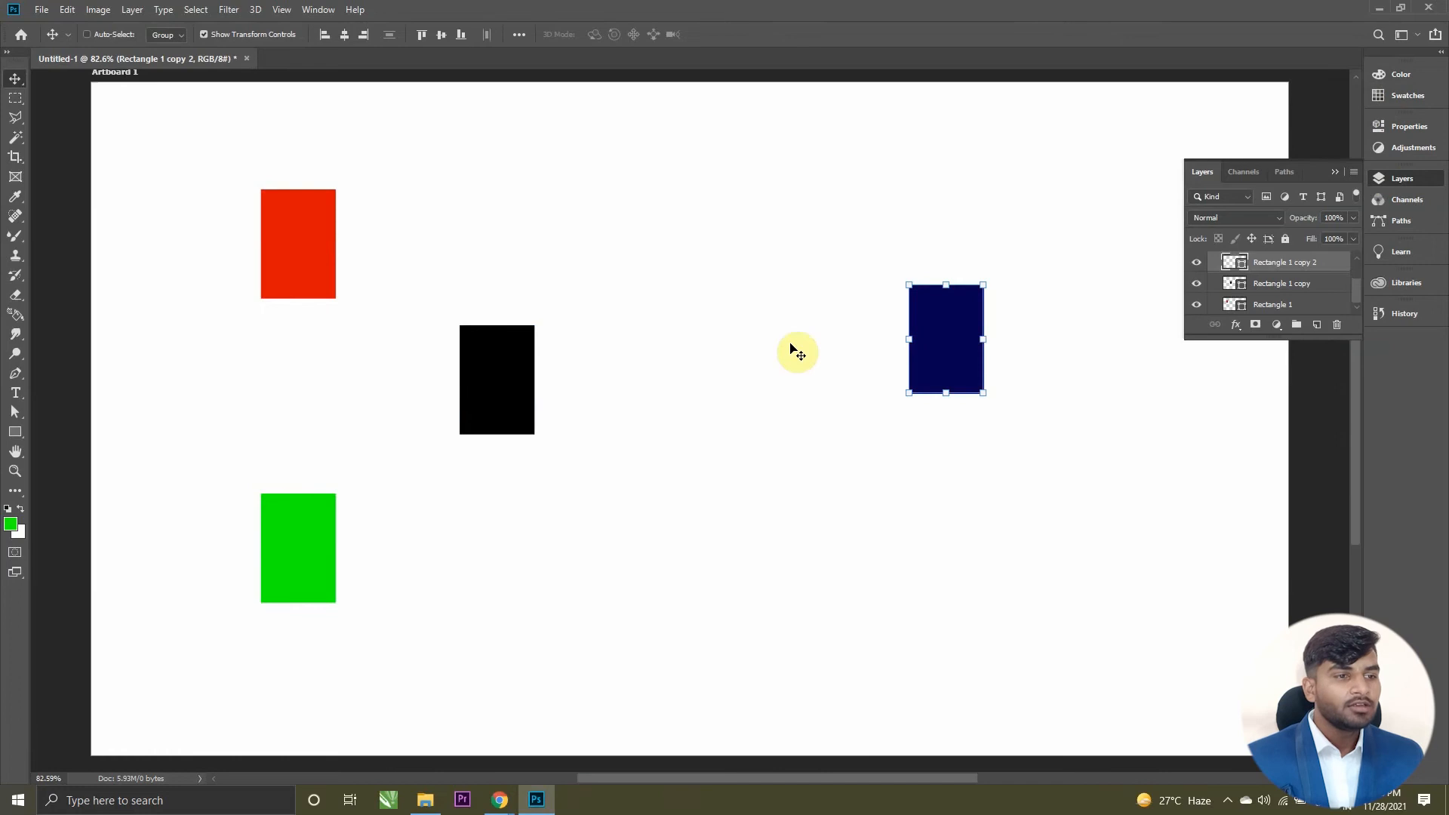
left_click_drag(517, 405, 483, 434)
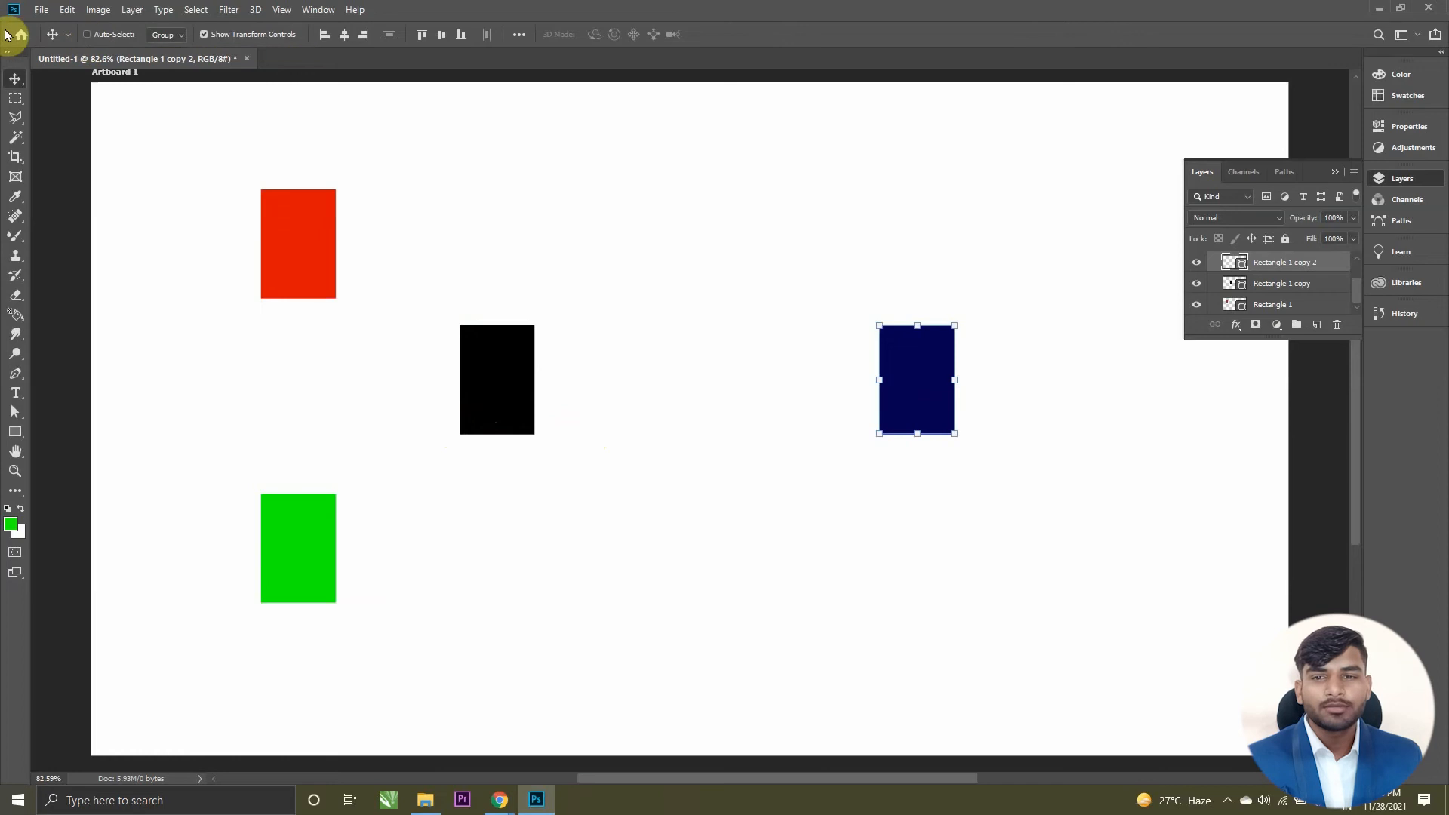
Step: Turn on Auto-Select, select rectangles directly on the artboard, and move the dark blue one upward and the black one below it
left_click(87, 35)
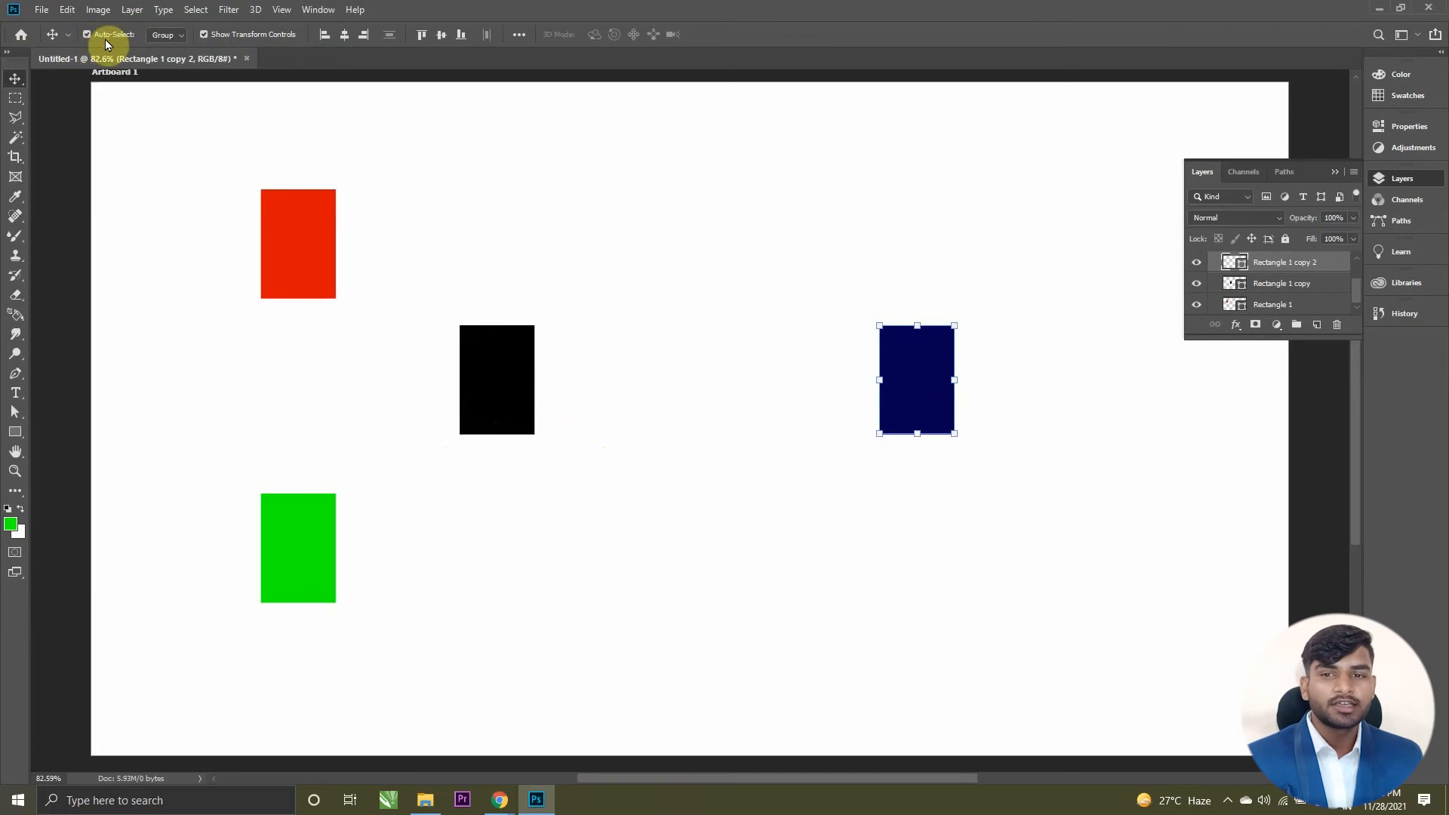
left_click(295, 257)
left_click(487, 377)
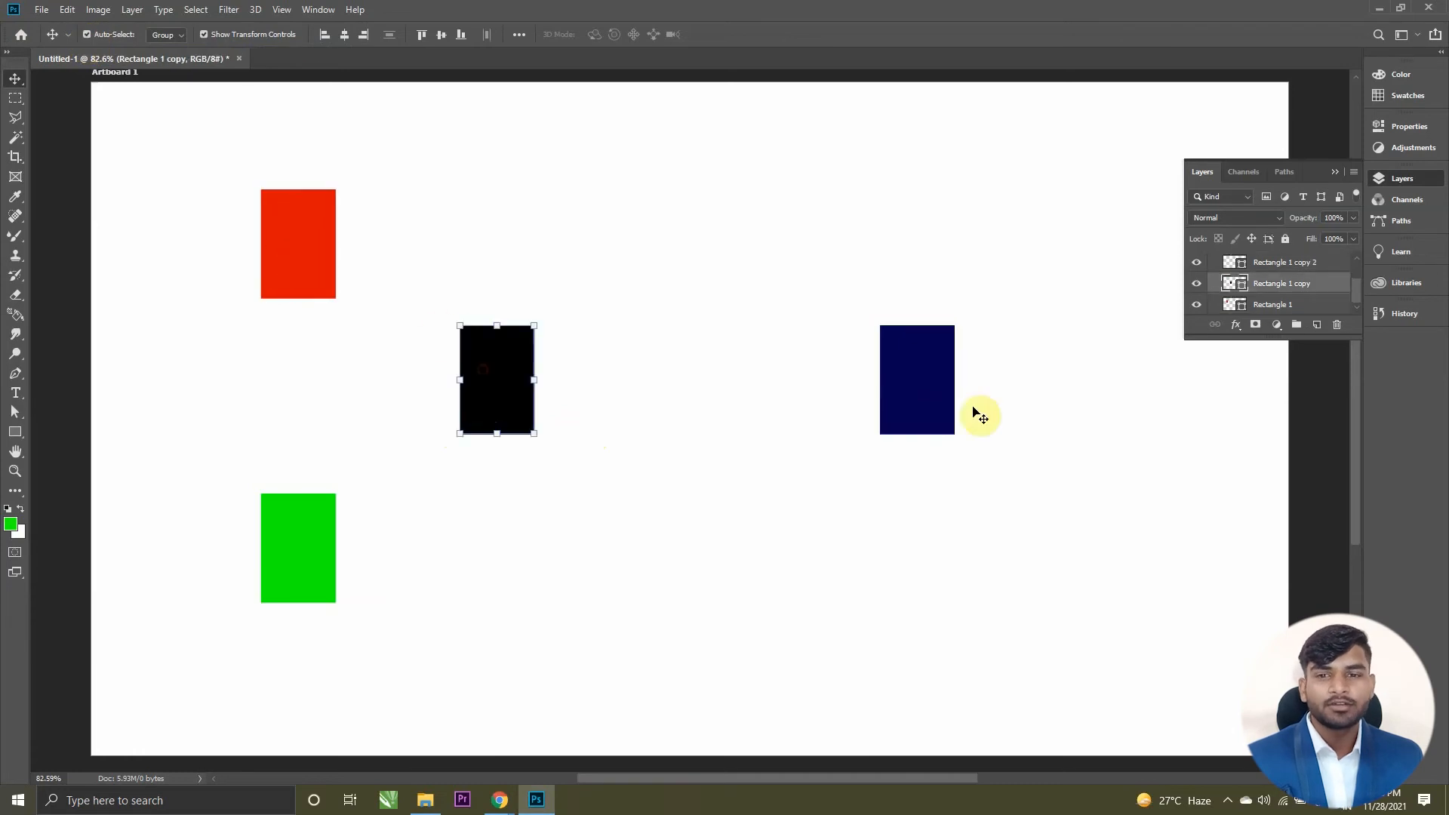
left_click(945, 392)
left_click_drag(528, 395, 661, 507)
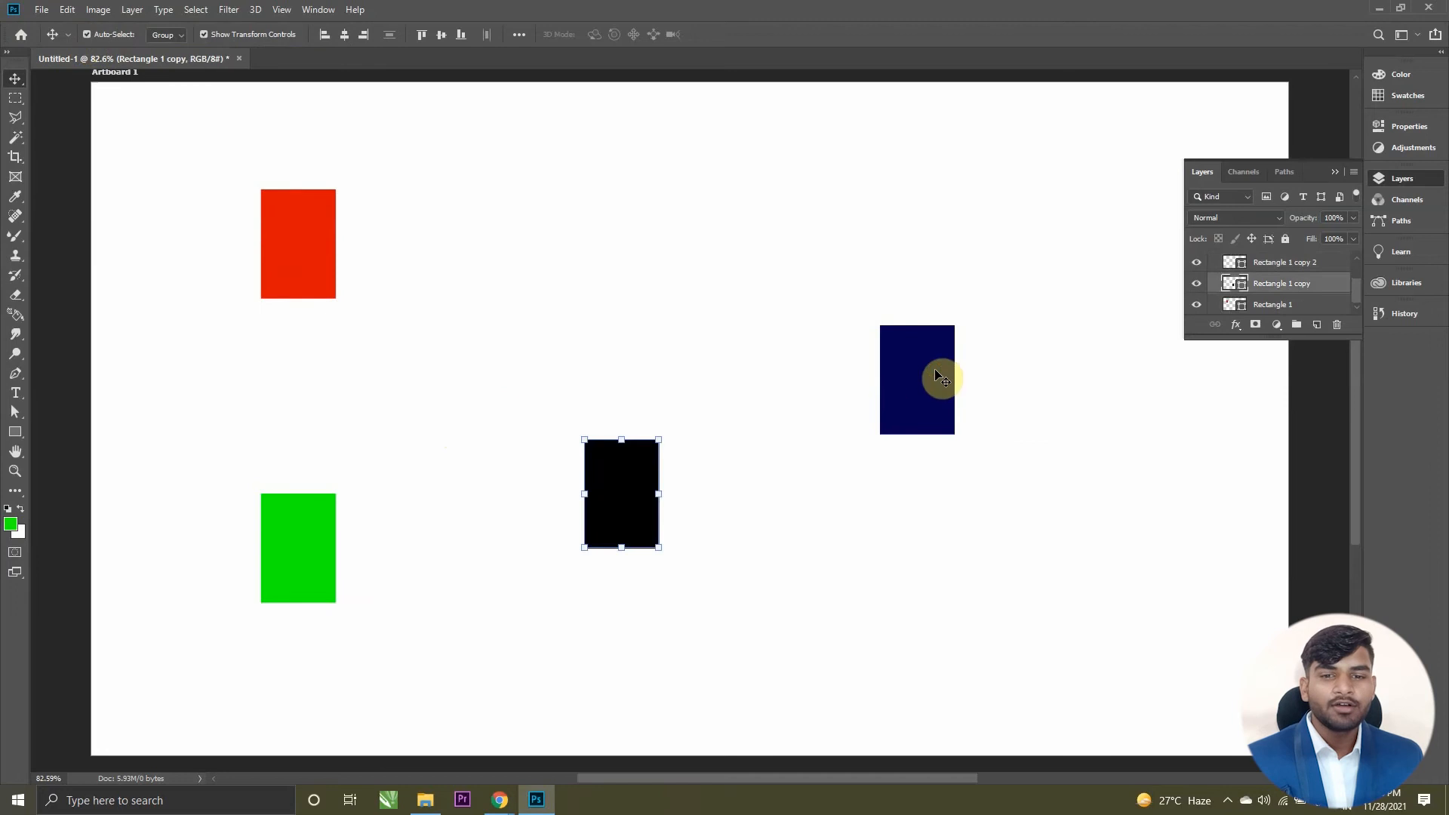
left_click_drag(938, 378, 863, 277)
left_click_drag(683, 464, 982, 457)
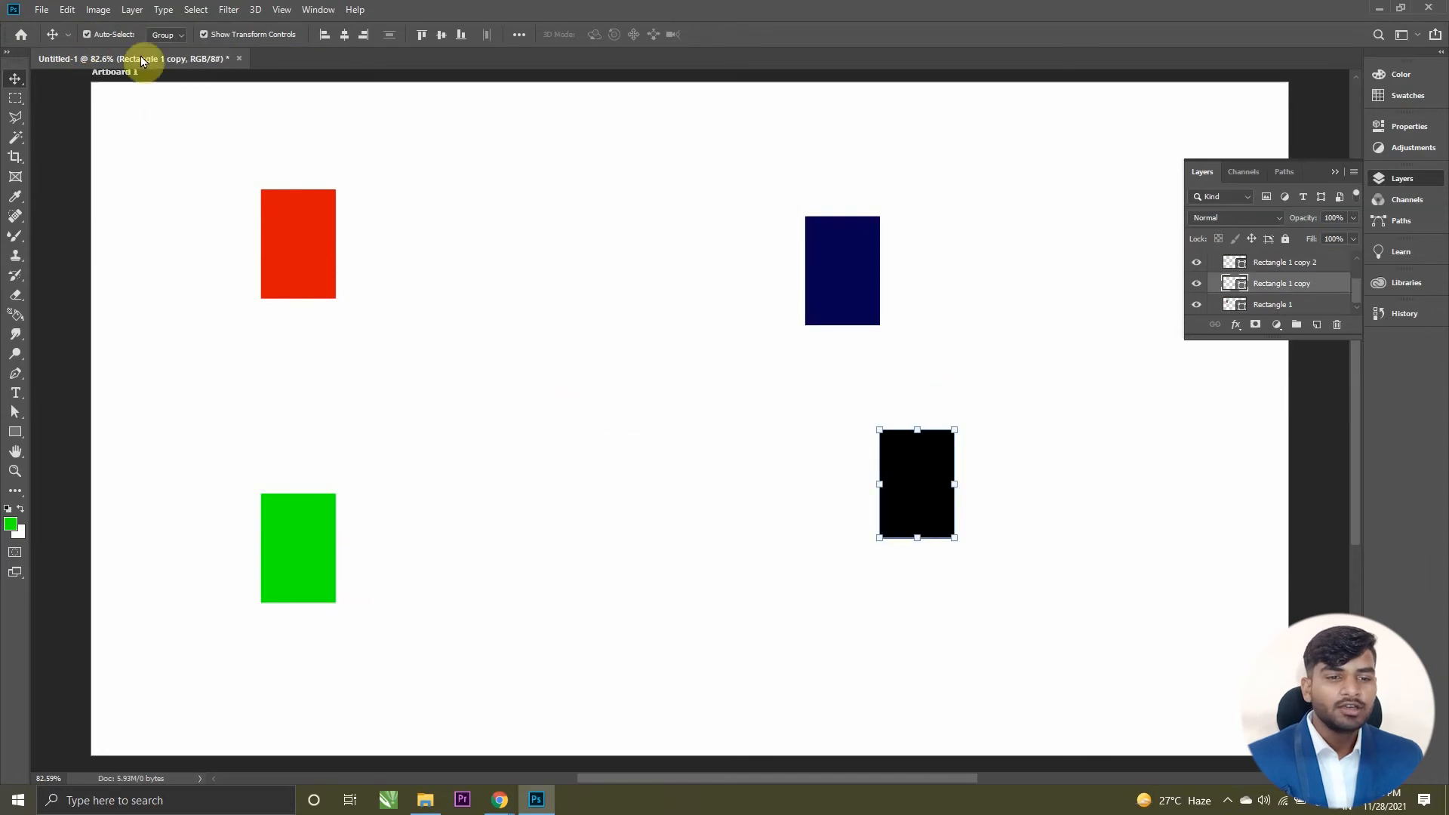
Step: Turn off Auto-Select and try to move the red rectangle while the black rectangle's layer is selected
left_click(86, 34)
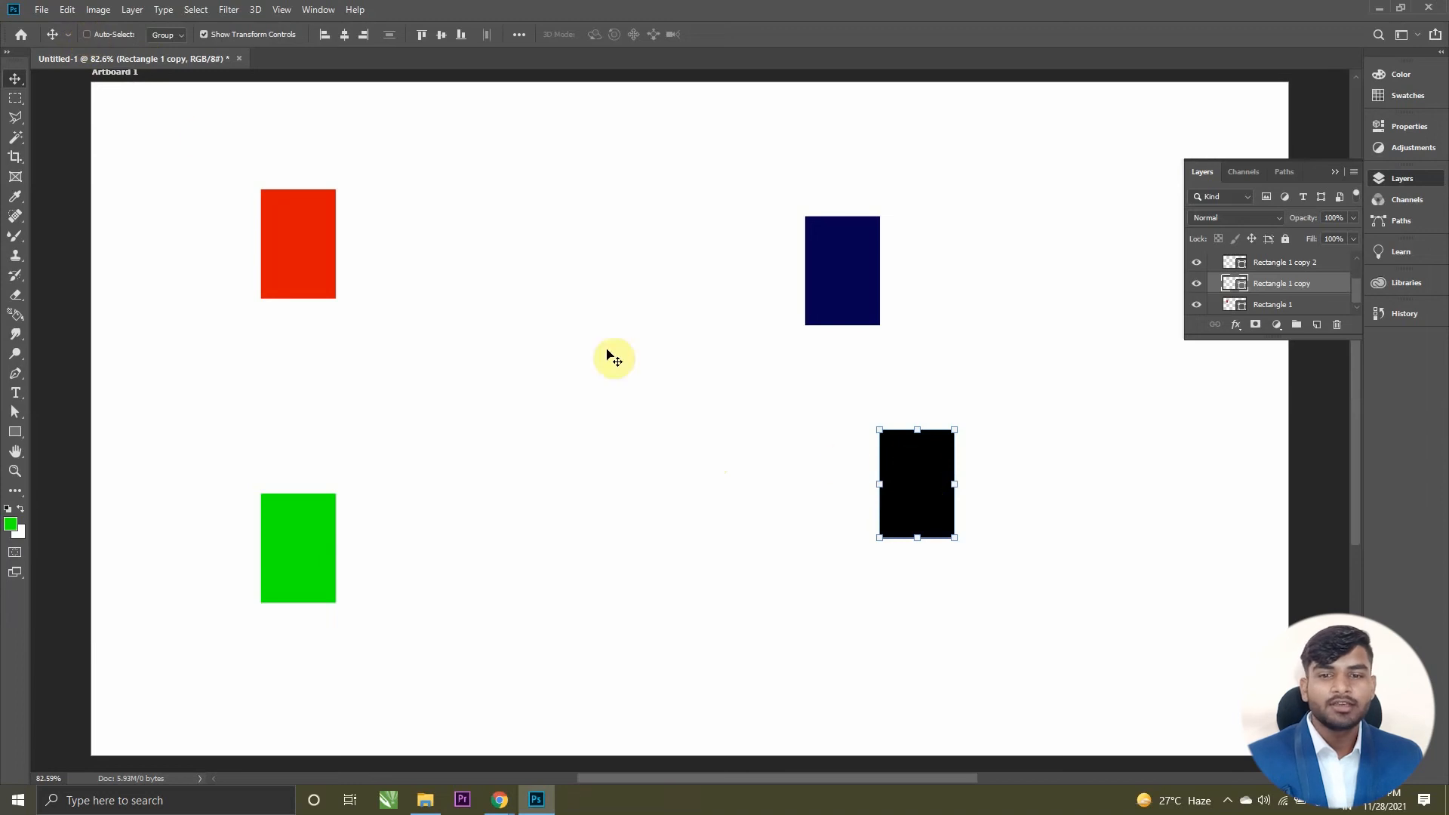
left_click(305, 243)
left_click_drag(300, 240, 229, 287)
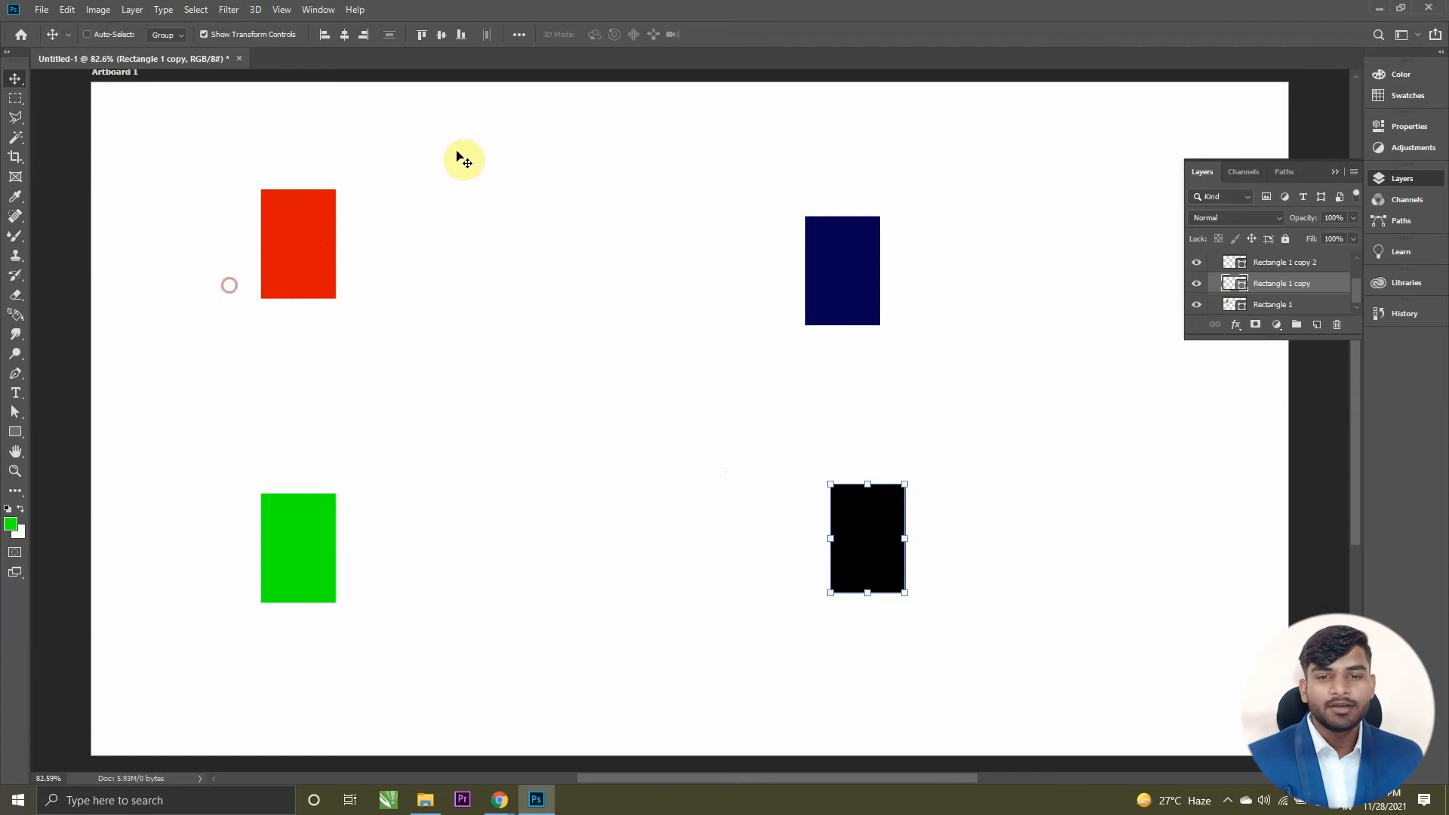
Step: Turn Auto-Select back on and place the dark blue rectangle straight above the black one
left_click(85, 36)
left_click_drag(830, 268, 866, 248)
left_click_drag(877, 496, 894, 510)
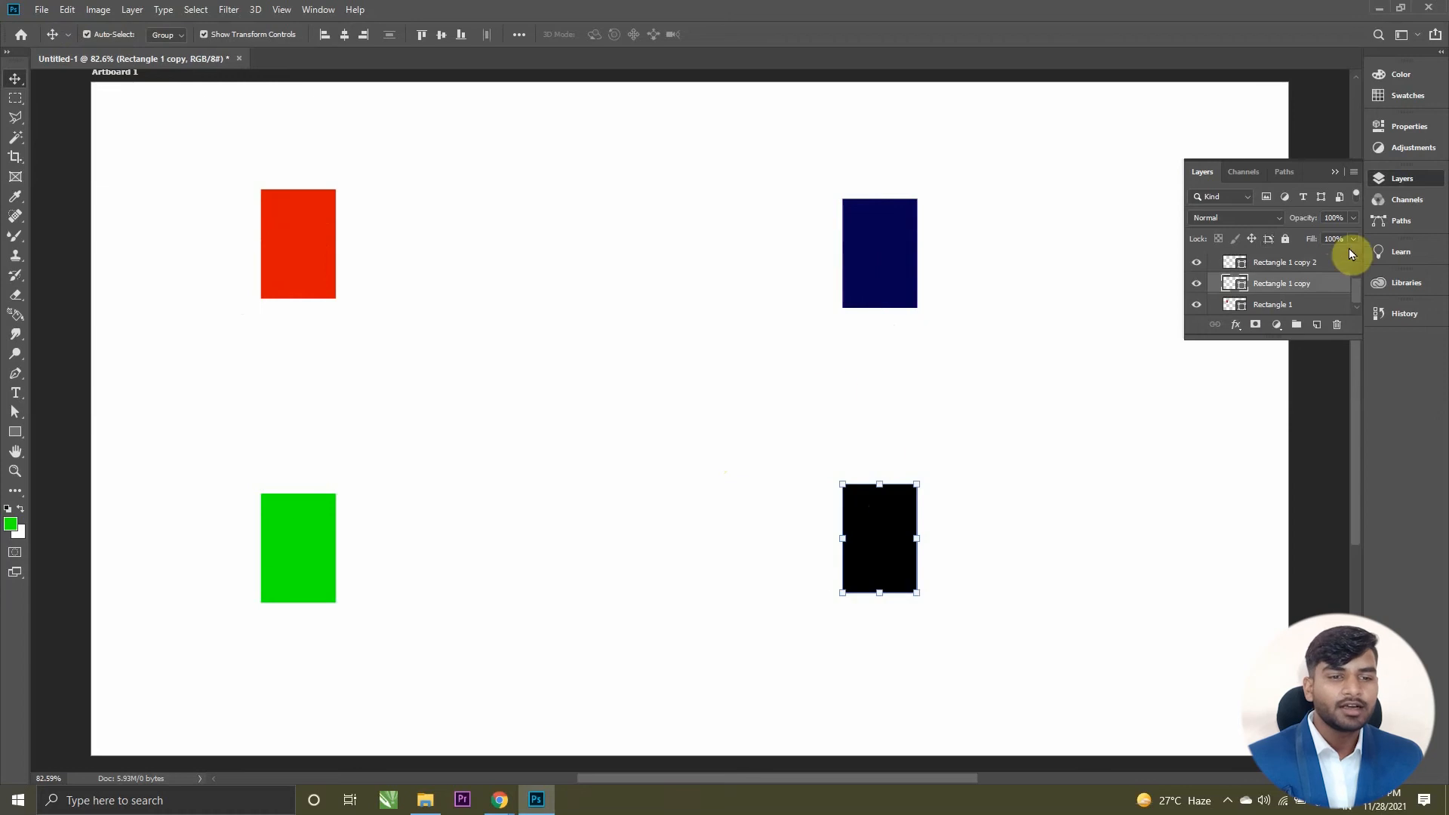
Step: Enlarge the layer list to show every rectangle layer and select them one after another to match each with its rectangle
left_click_drag(1278, 337, 1283, 527)
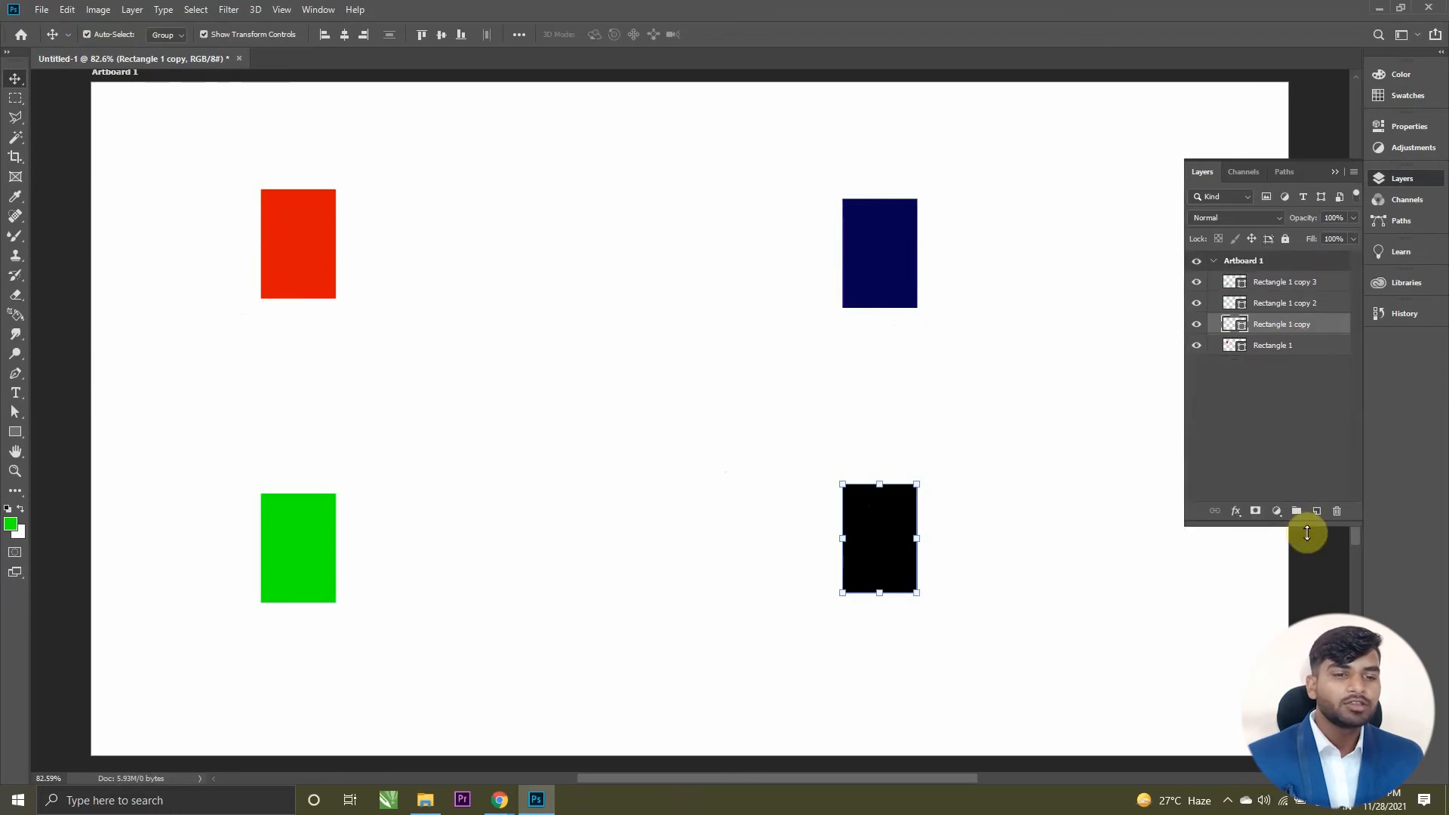
left_click(1268, 303)
left_click(1263, 282)
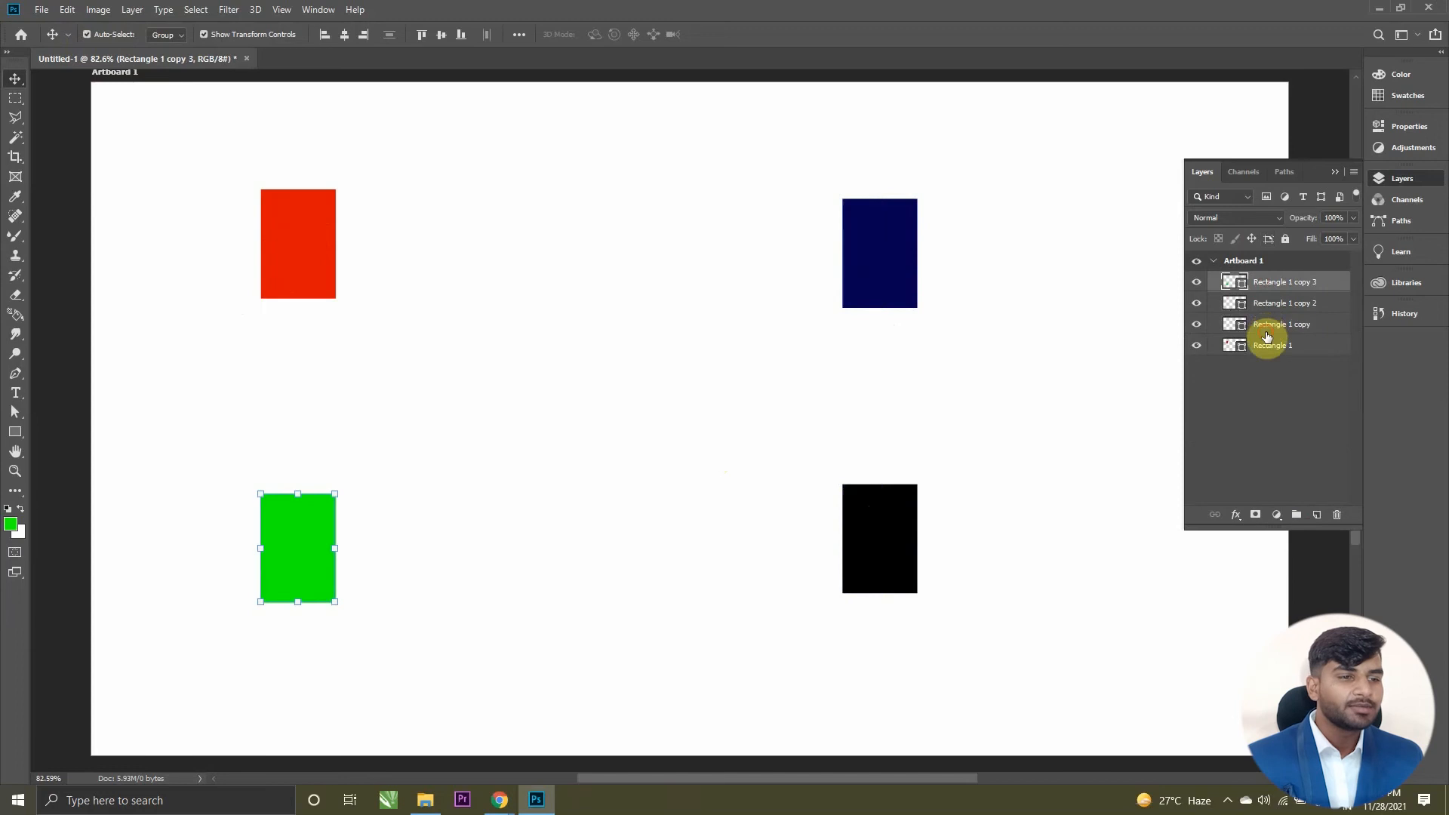
left_click(1267, 331)
left_click(1272, 351)
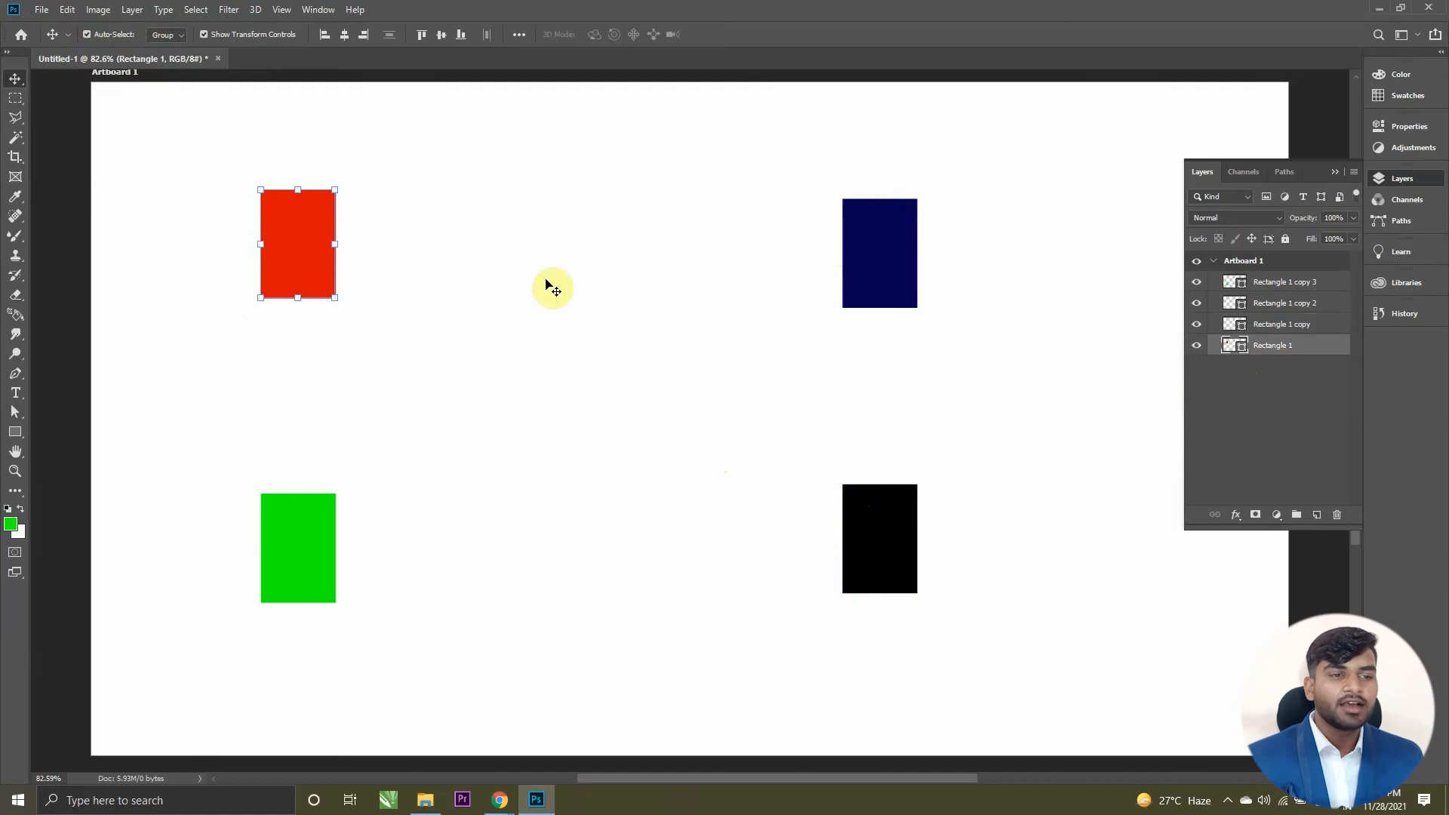
left_click(881, 271)
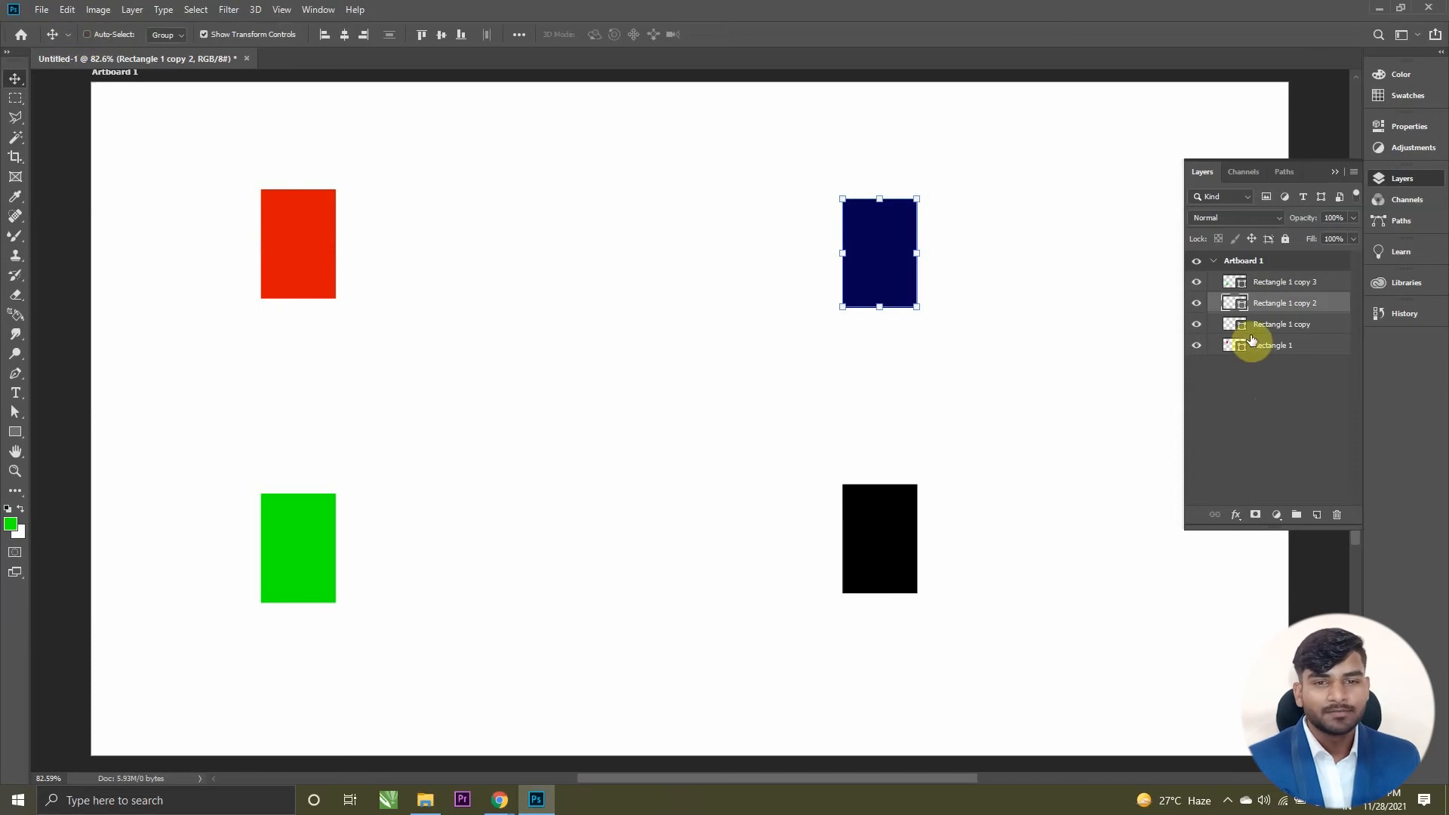
Step: Select the Rectangle 1 layer and move the red rectangle level with the dark blue one
left_click(1259, 345)
mouse_move(285, 236)
left_mouse_down()
mouse_move(246, 270)
mouse_move(277, 252)
left_mouse_up()
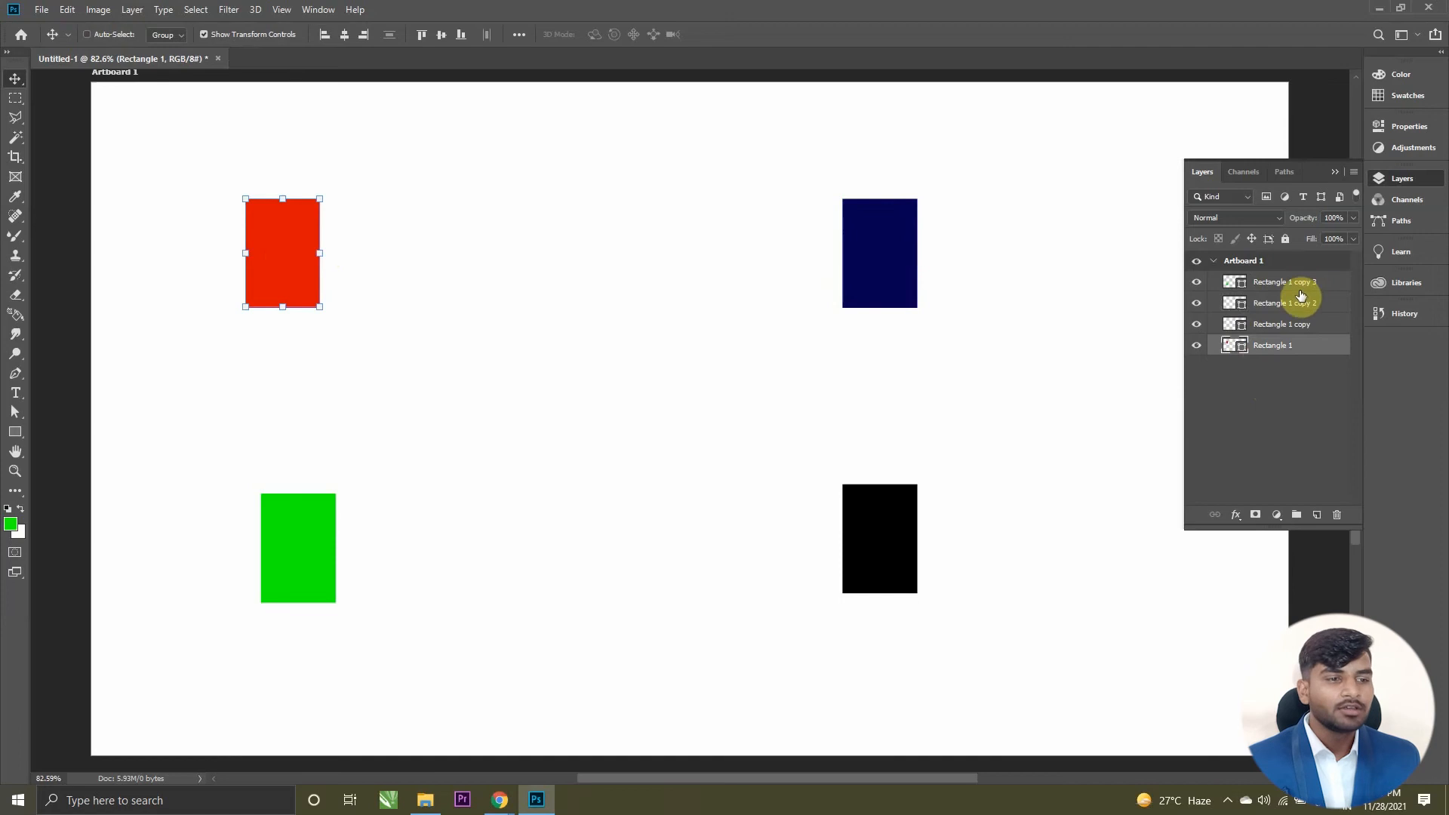
Step: Combine the four rectangle layers into one group and clear the selection
left_click(1276, 287)
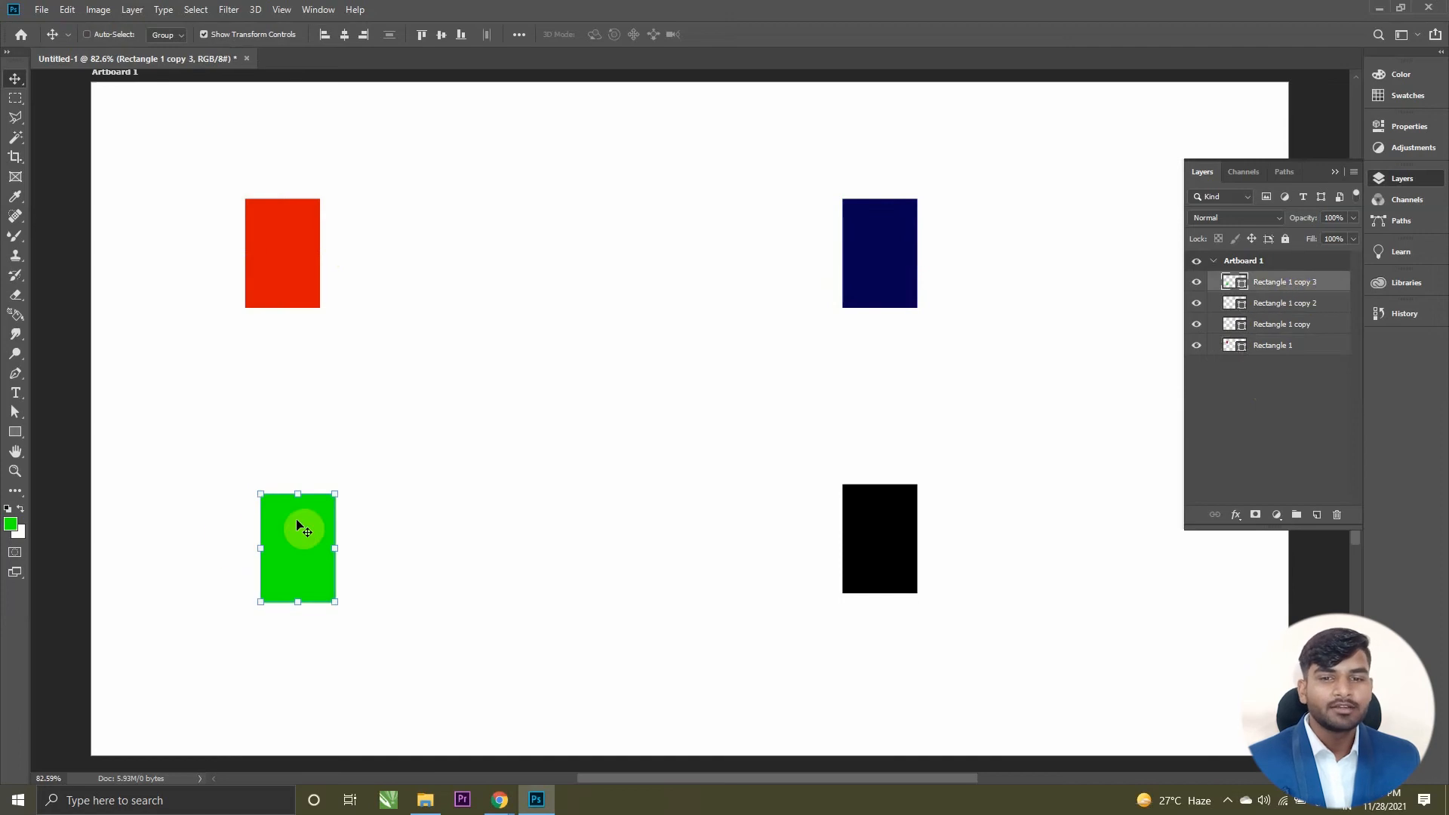
left_click(1322, 425)
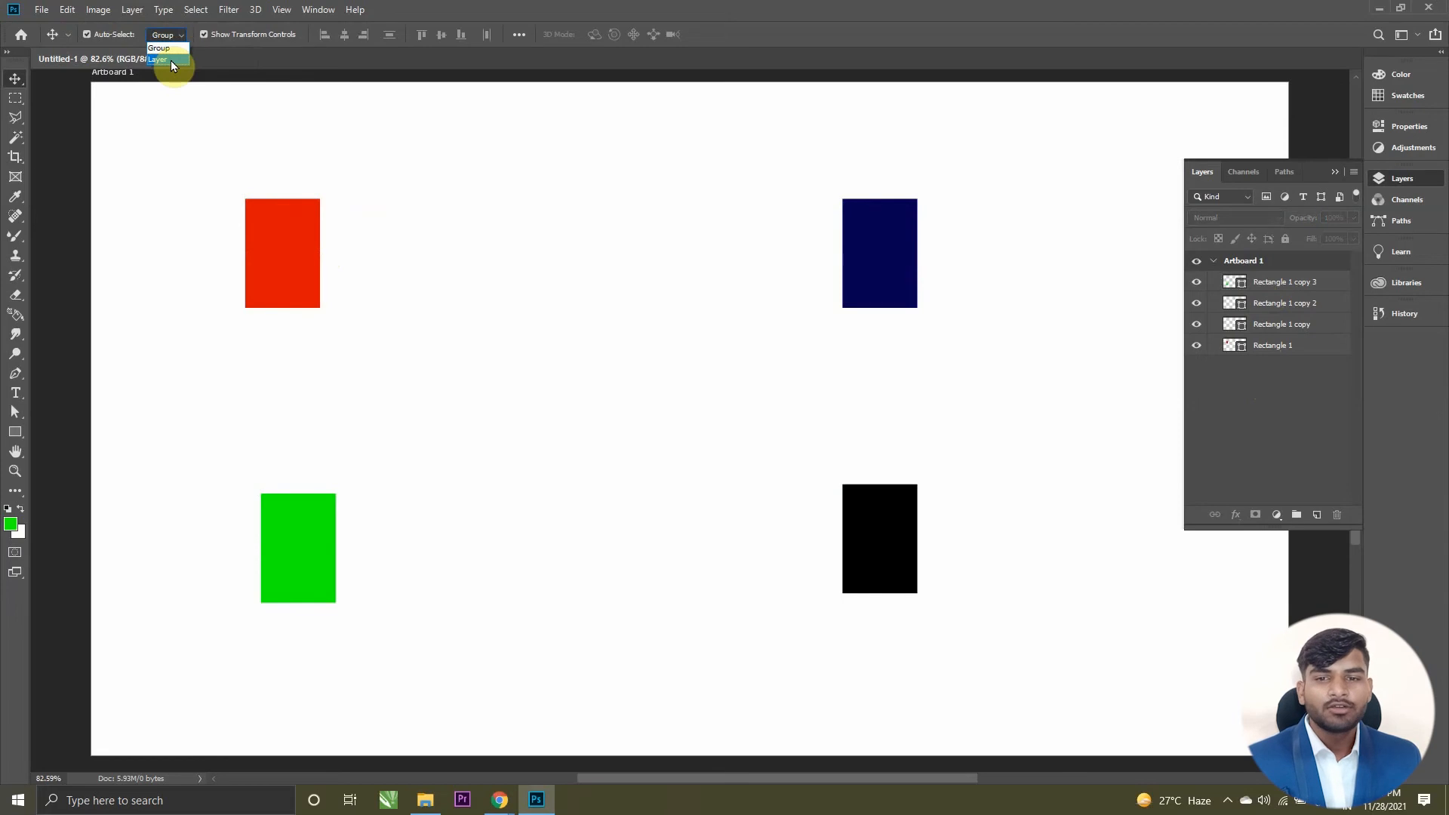
left_click(1277, 404)
left_click(1273, 285)
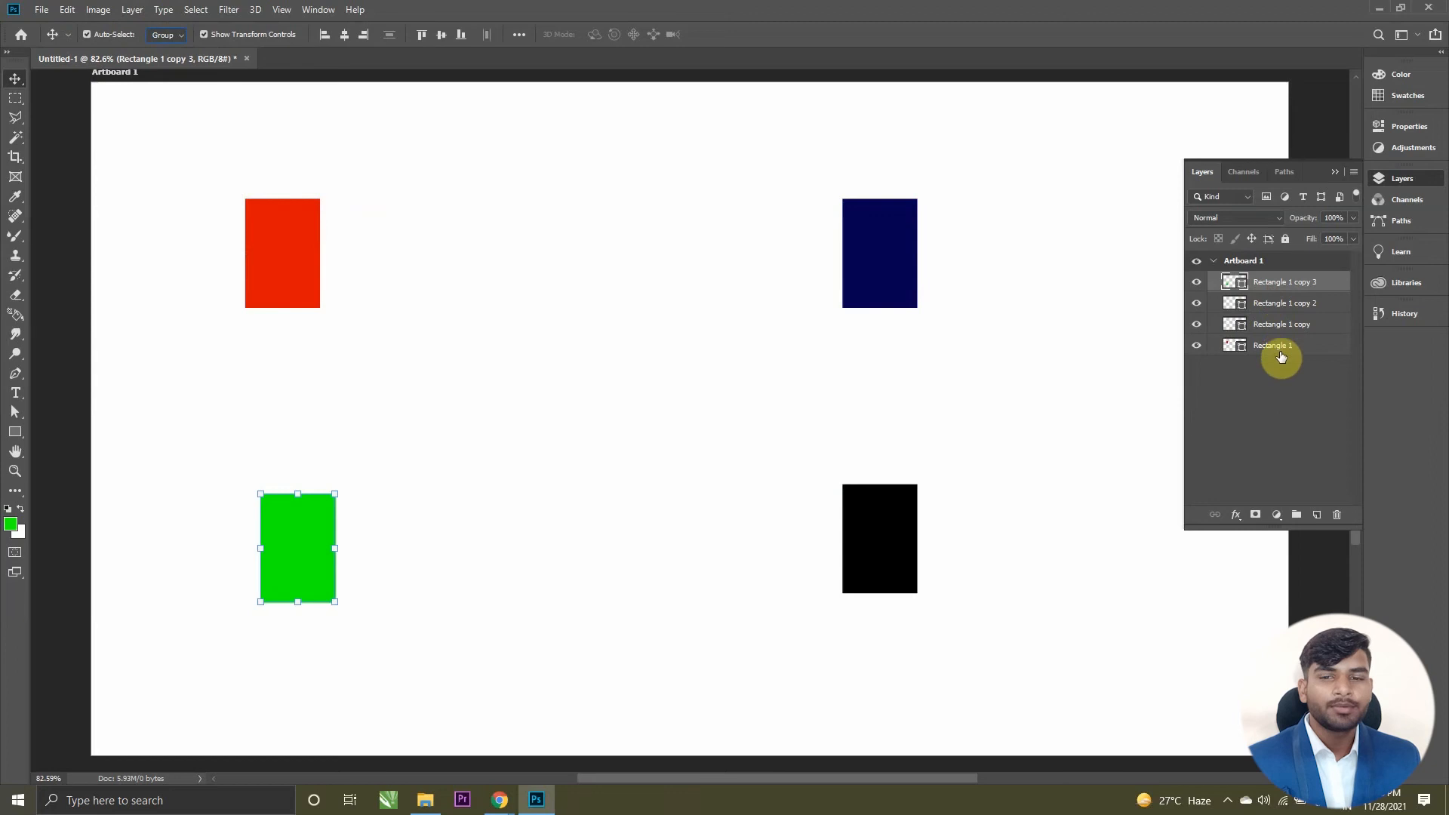
left_click(1281, 355, "shift")
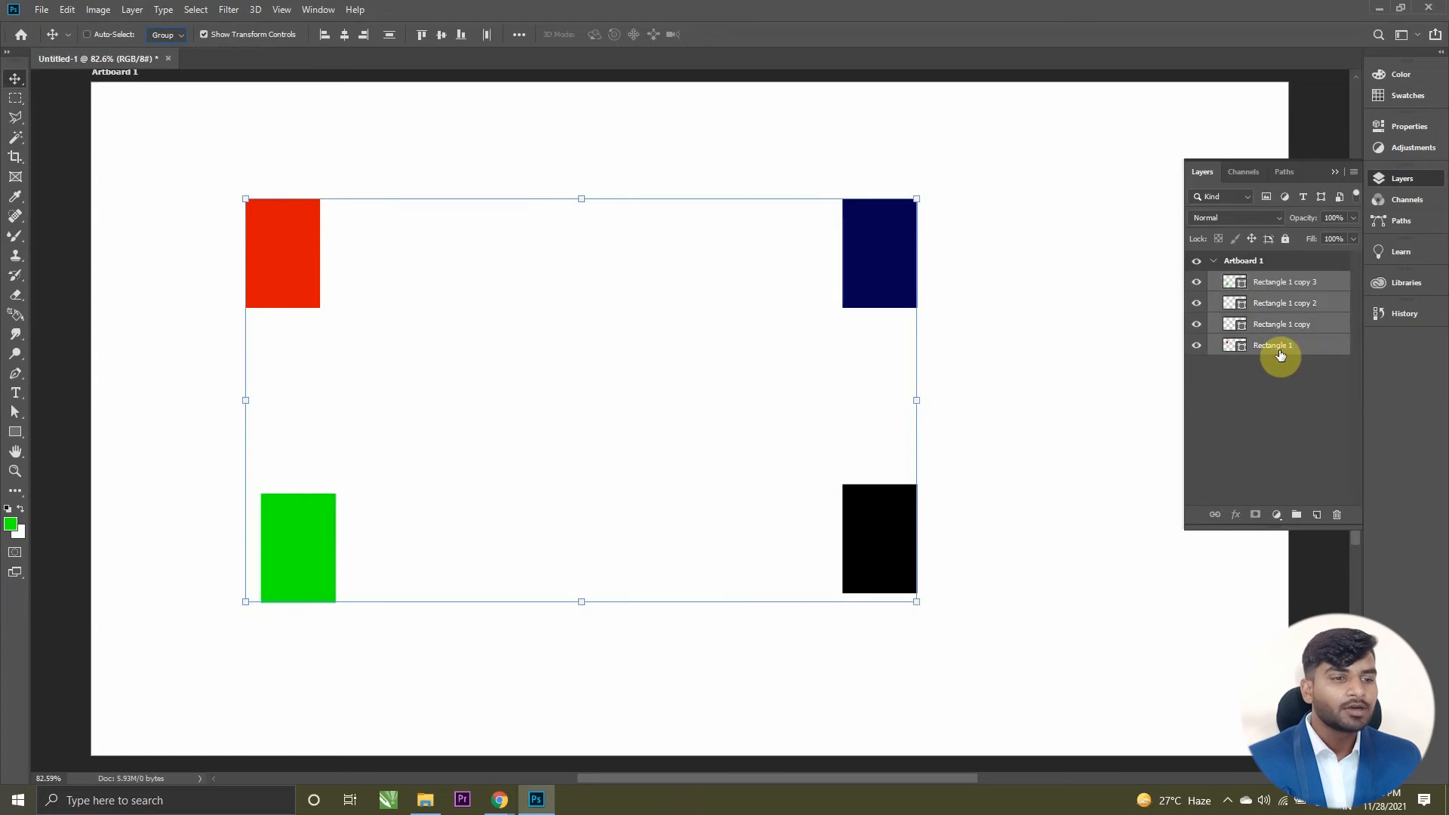
key("ctrl+g")
left_click(1278, 351)
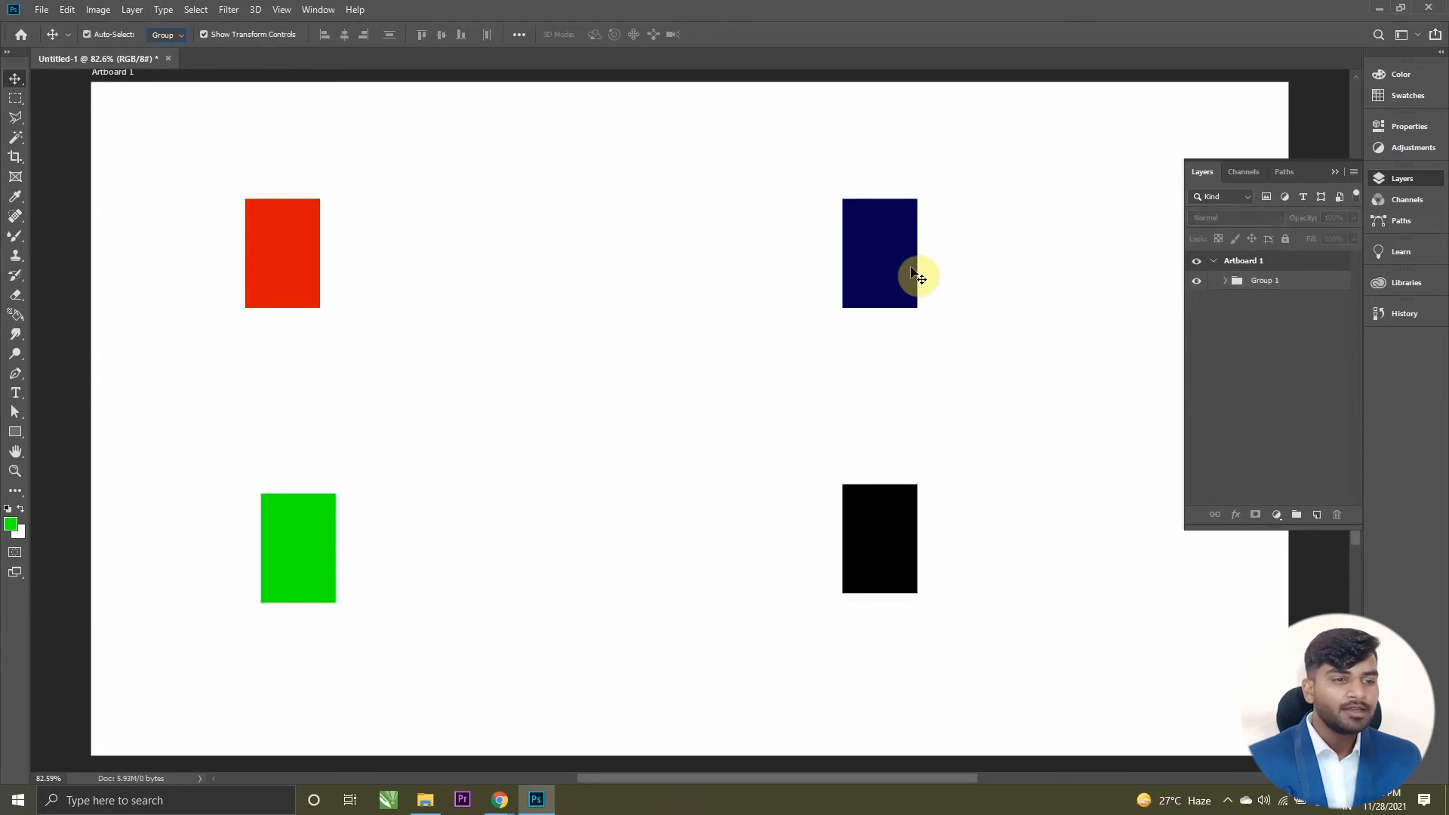
Step: With Auto-Select set to Group, move the whole group slightly up and back down by its dark blue rectangle
mouse_move(904, 261)
left_mouse_down()
mouse_move(931, 265)
mouse_move(906, 266)
mouse_move(901, 243)
left_mouse_up()
left_click(1013, 325)
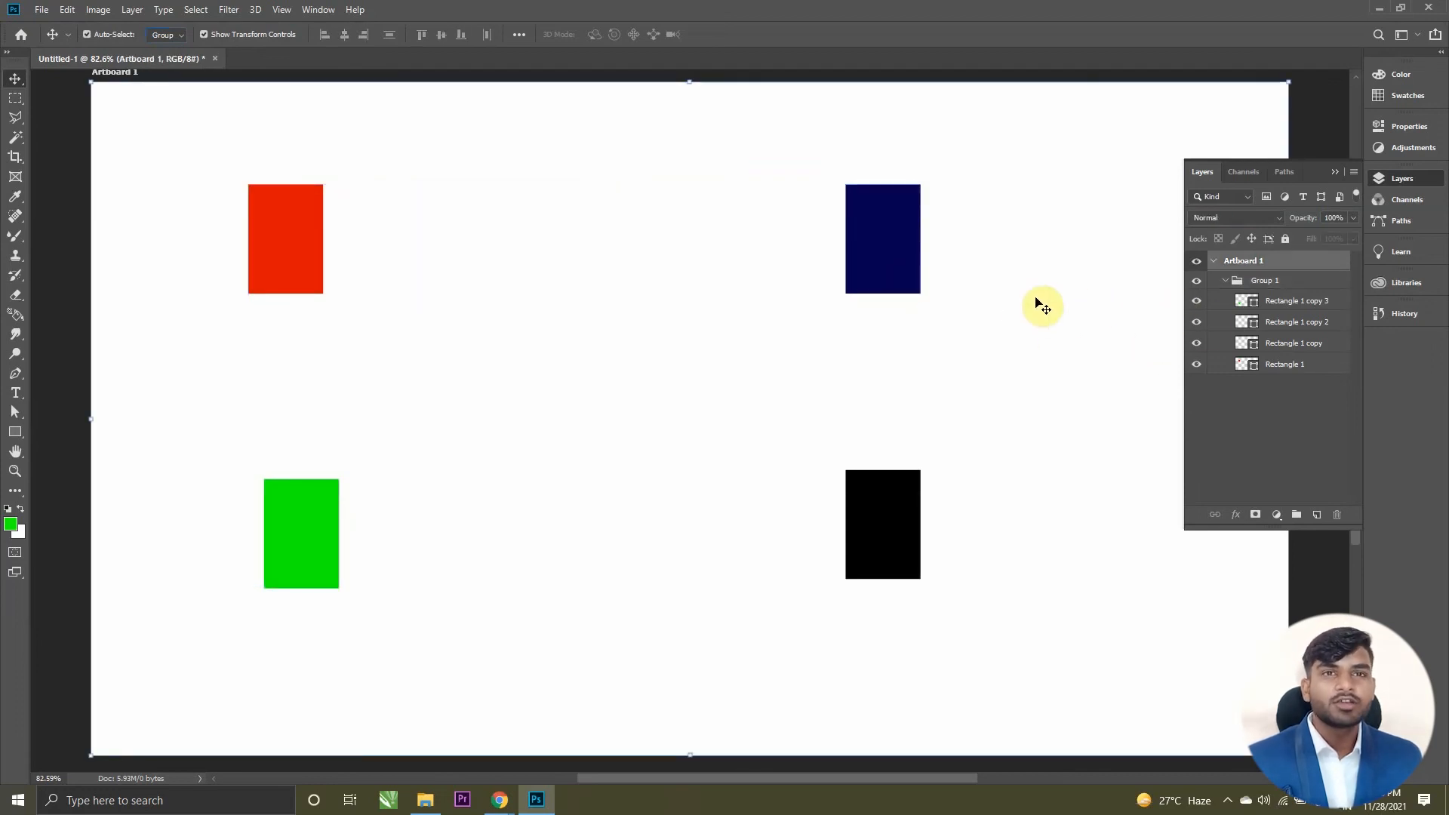
left_click(907, 282)
left_click(1019, 351)
left_click(1287, 301)
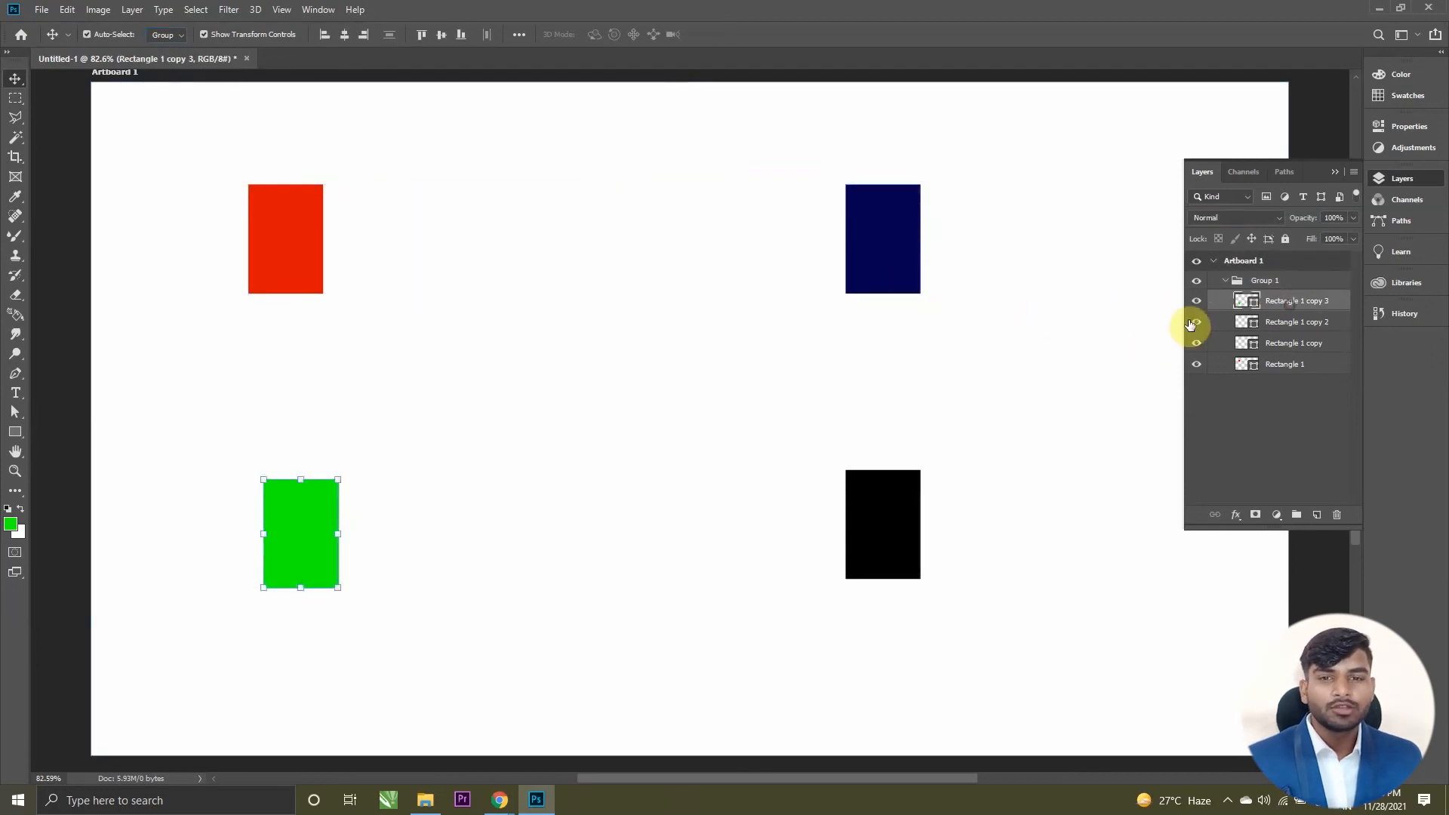
left_click_drag(917, 256, 903, 285)
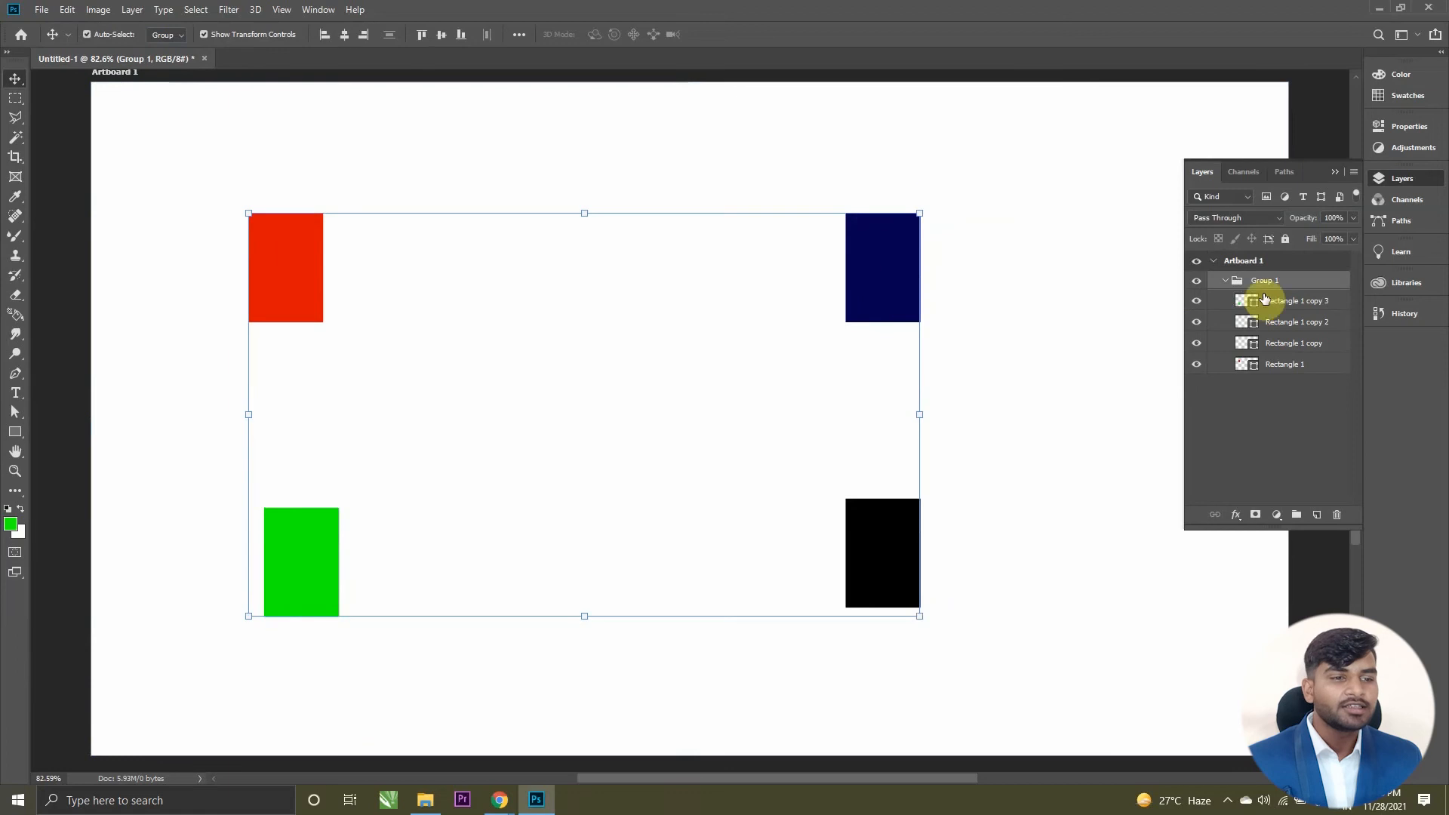
Step: Select the Rectangle 1 layer inside the group and try to move the red rectangle on its own
left_click(1290, 321)
left_click(1288, 365)
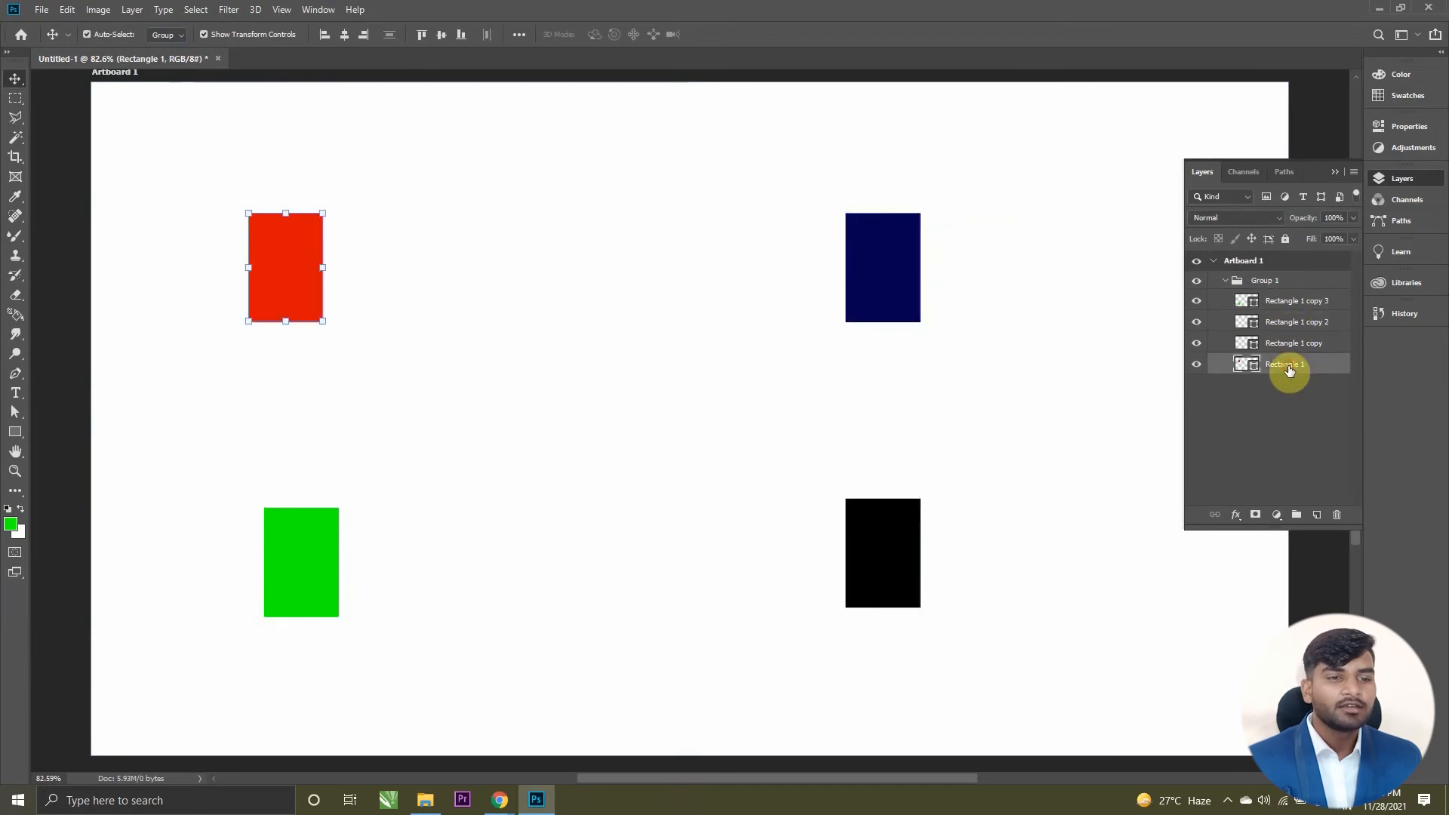
mouse_move(282, 285)
left_mouse_down()
mouse_move(305, 219)
mouse_move(288, 284)
left_mouse_up()
Step: Undo the group moves and the grouping of the four rectangle layers
key("ctrl+z")
key("ctrl+z")
key("ctrl+z")
key("ctrl+z")
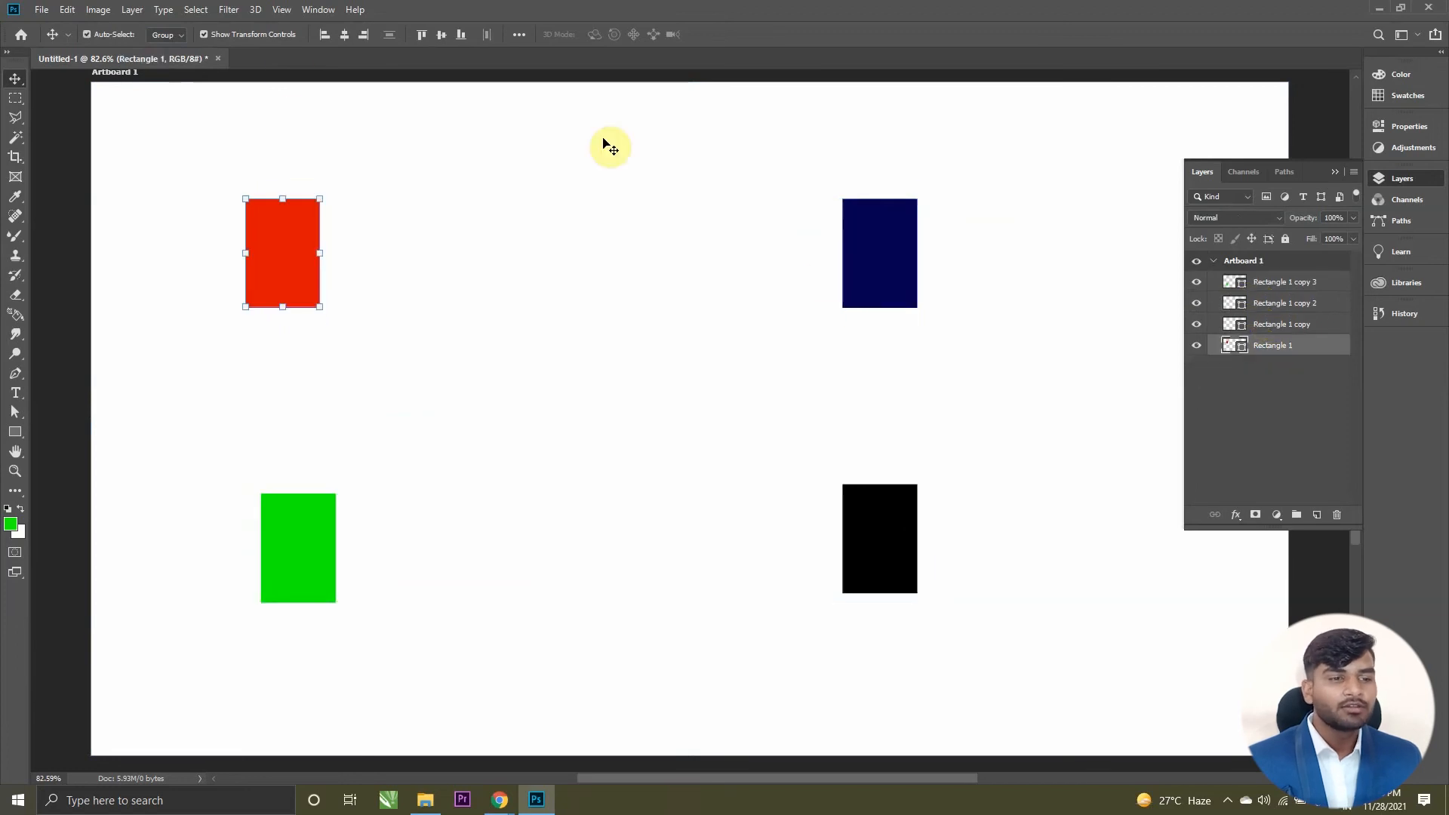
Step: Set the Move tool's Auto-Select option to Layer
left_click(87, 34)
left_click(164, 35)
left_click(159, 59)
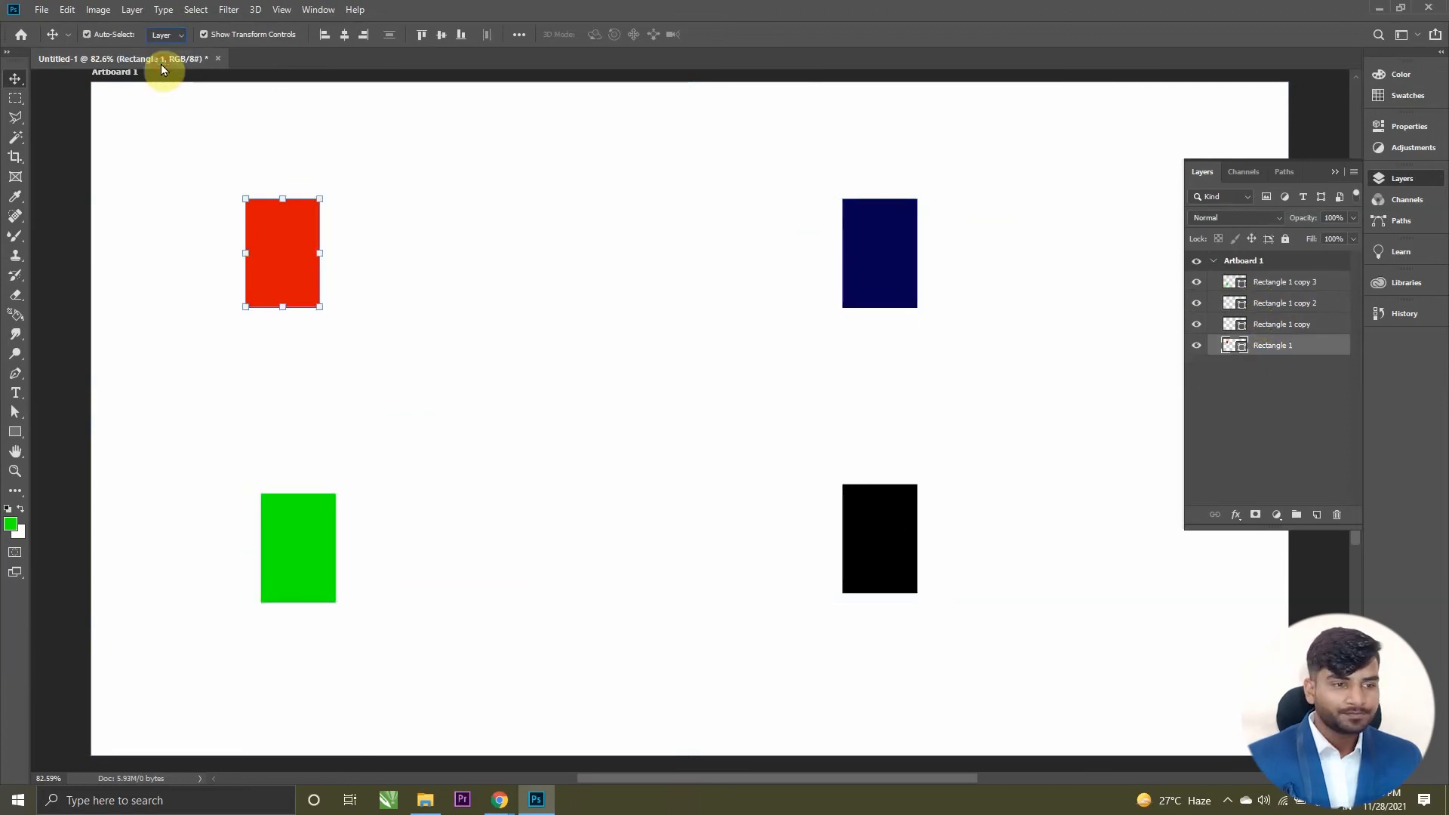
Step: Group all four rectangle layers again and clear the selection
left_click(1307, 379)
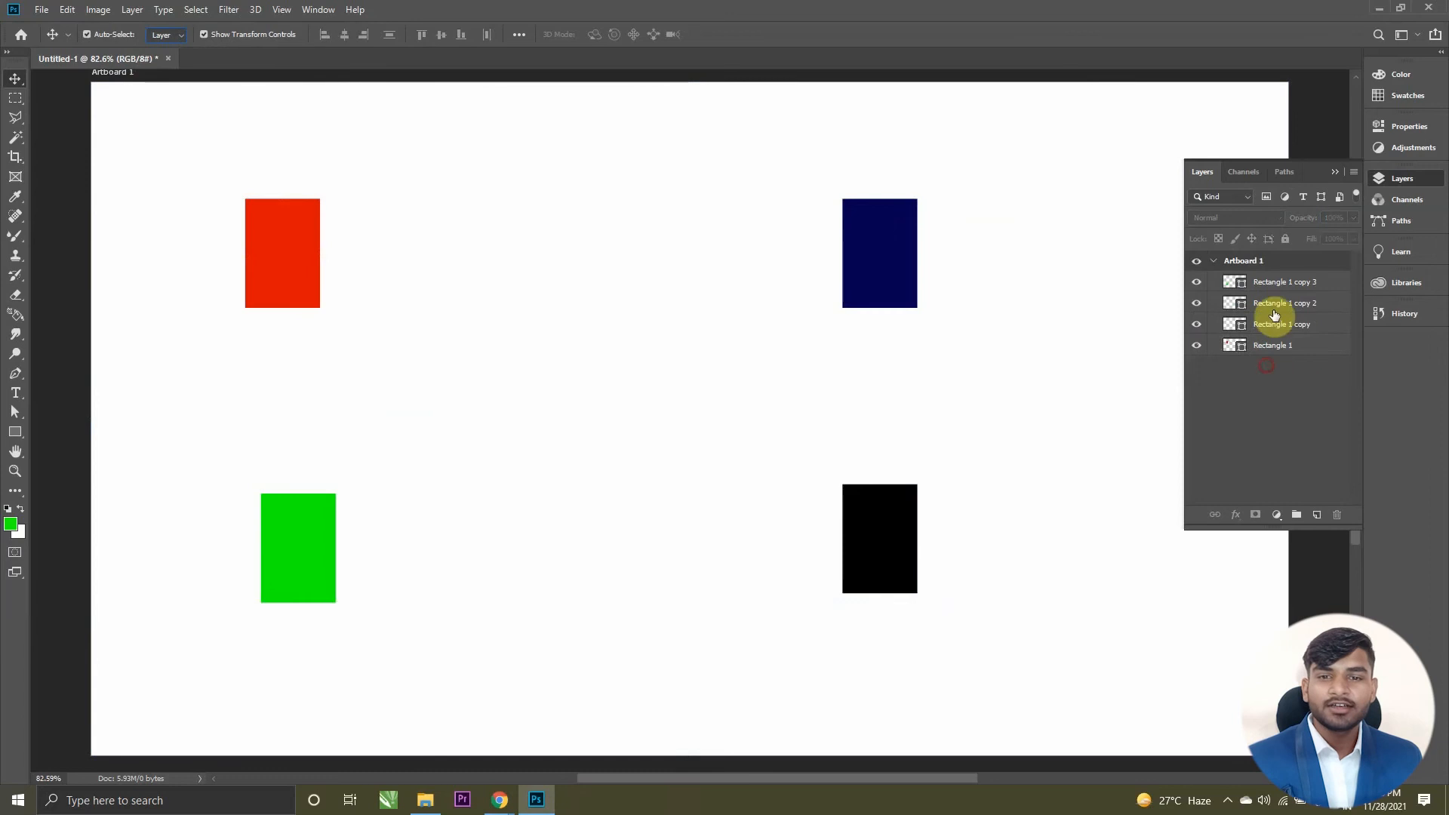
left_click(1274, 291)
left_click(1278, 353, "shift")
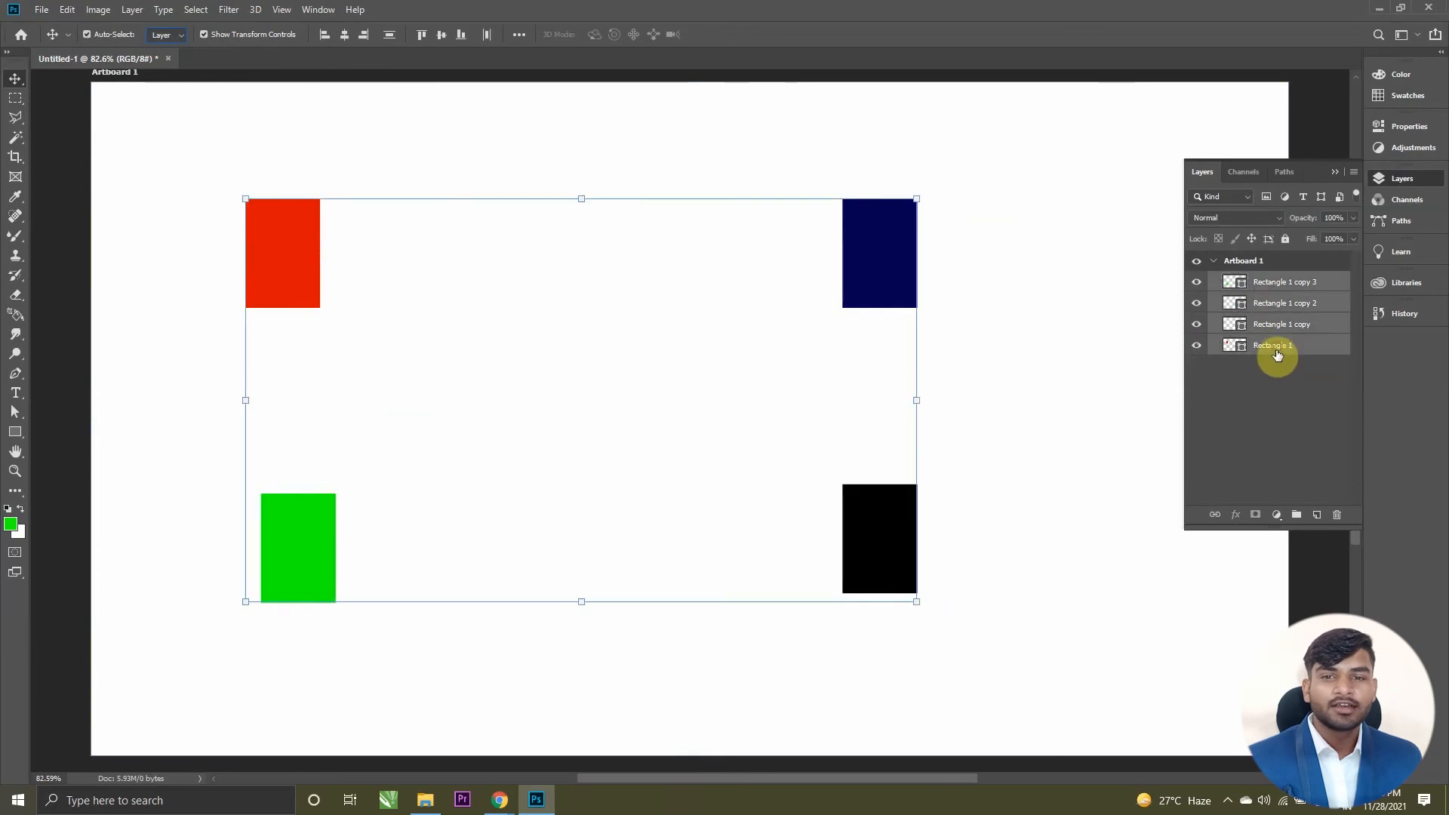
key("ctrl+g")
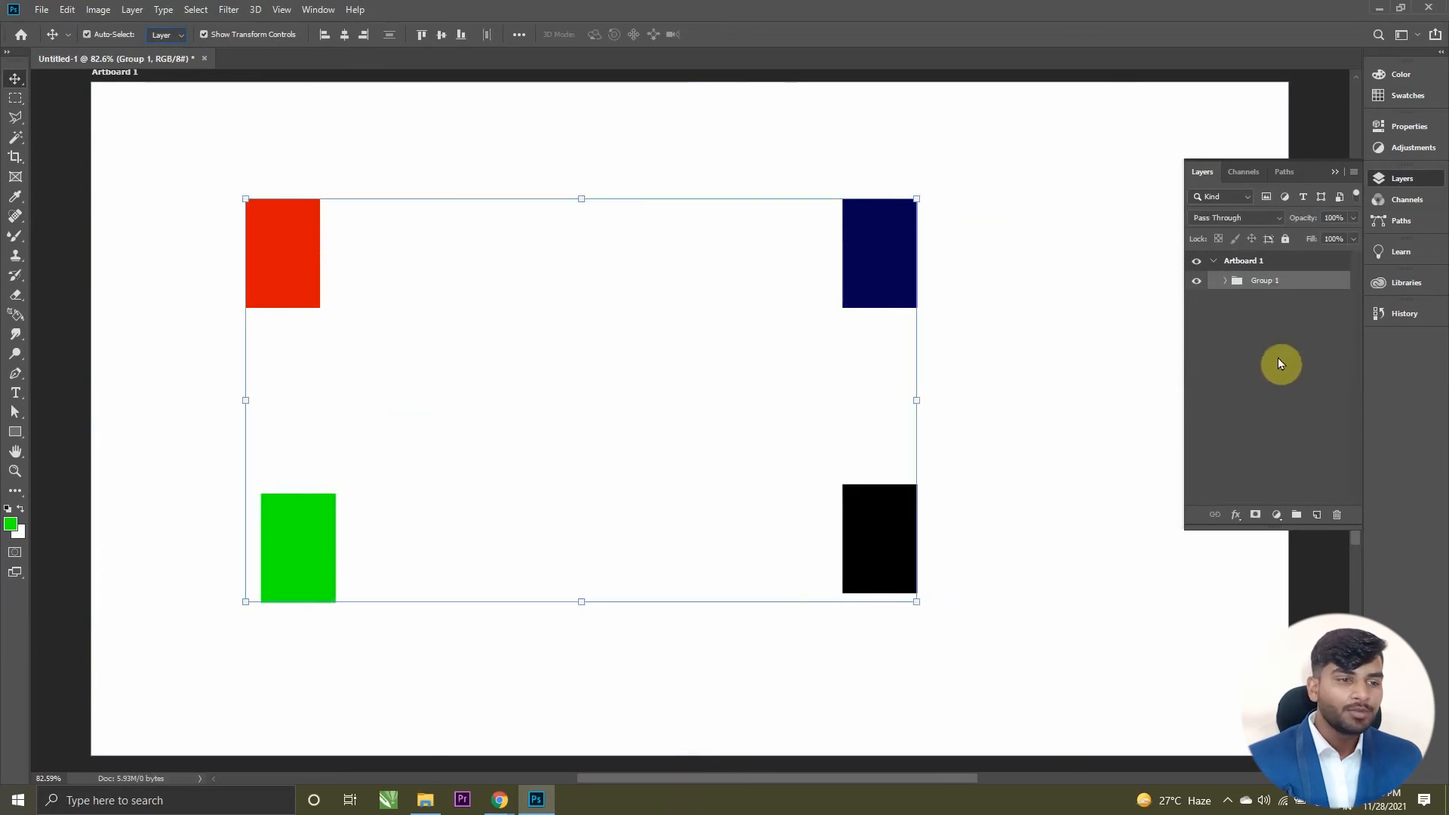
left_click(1222, 374)
Step: With Auto-Select on Layer, move the dark blue rectangle toward the artboard's middle and the black one upward, each independently of the group
left_click(876, 280, "ctrl")
left_click_drag(875, 279, 640, 334)
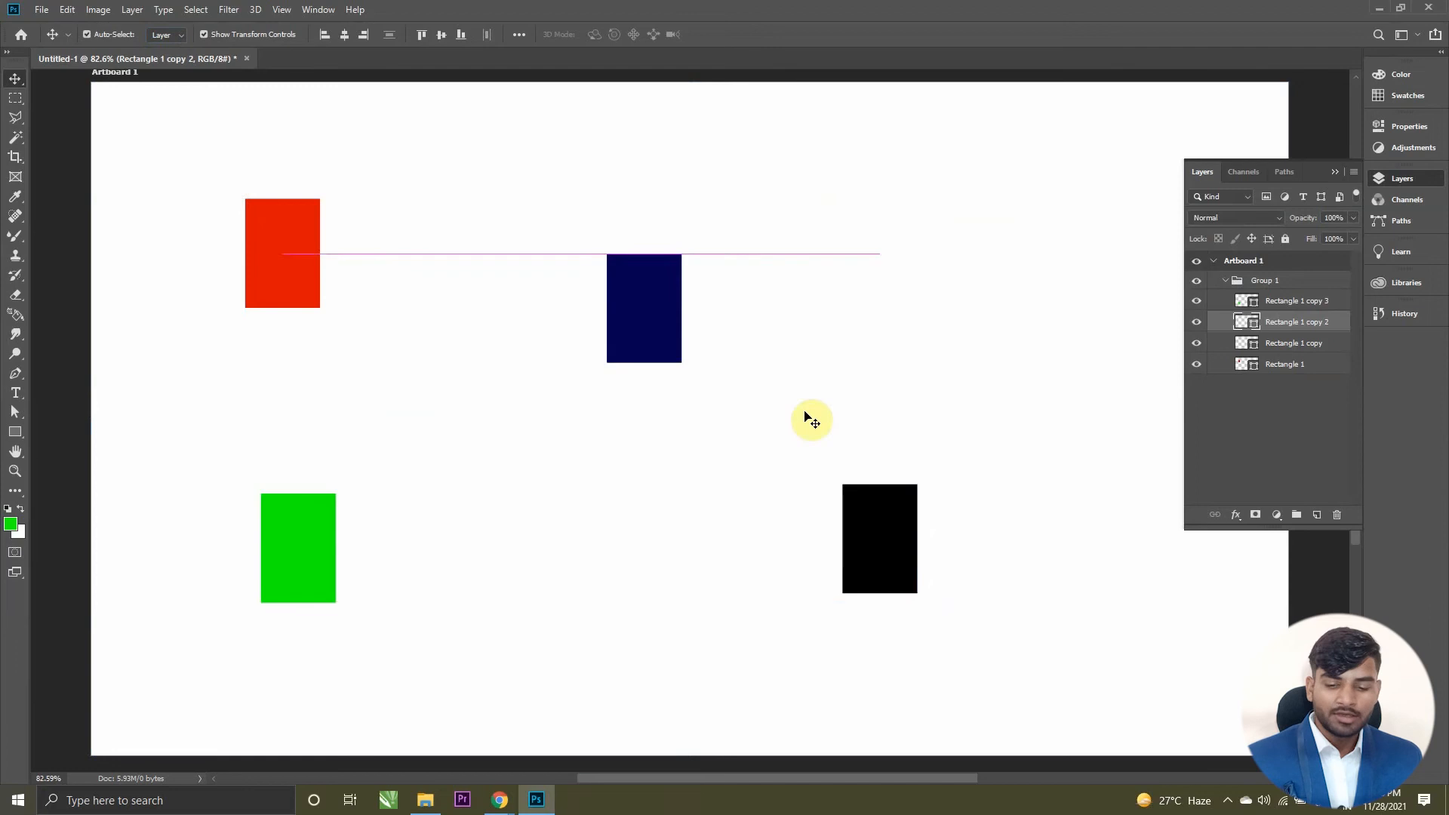
left_click_drag(910, 489, 927, 410)
left_click(1300, 286)
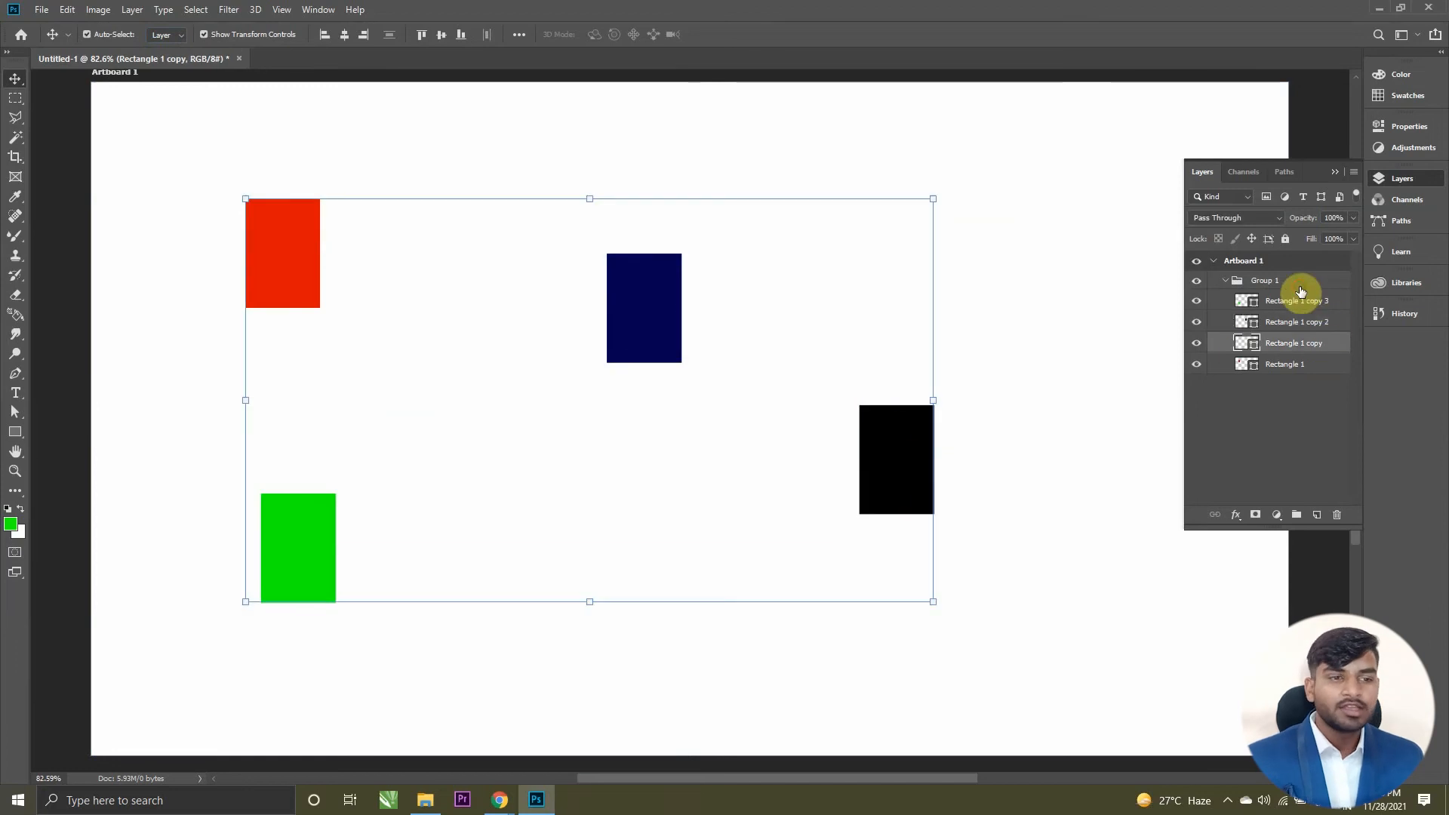
left_click_drag(657, 336, 696, 348)
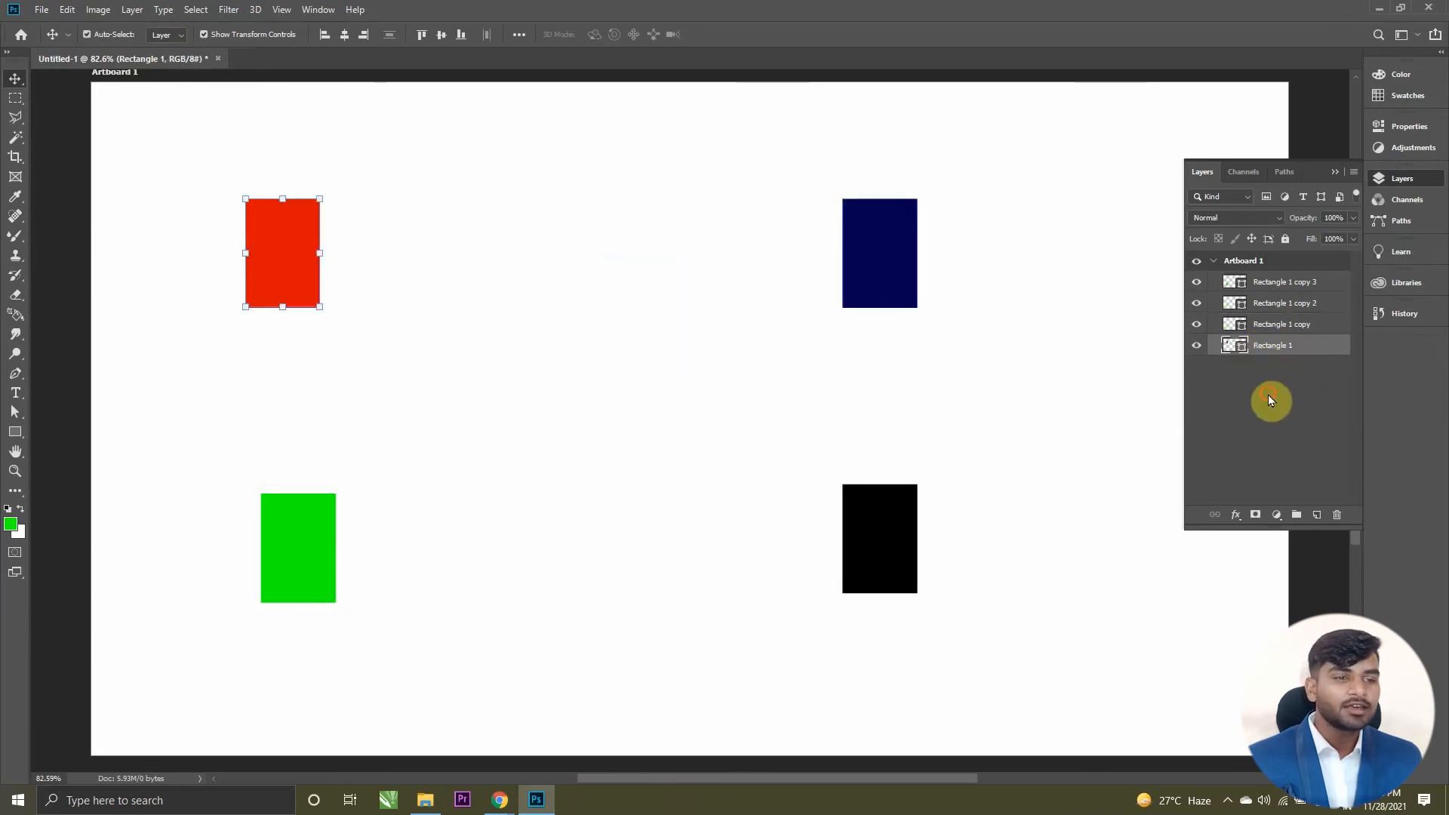
Step: Clear the layer selection and move the red rectangle slightly up and to the right
left_click(1268, 395)
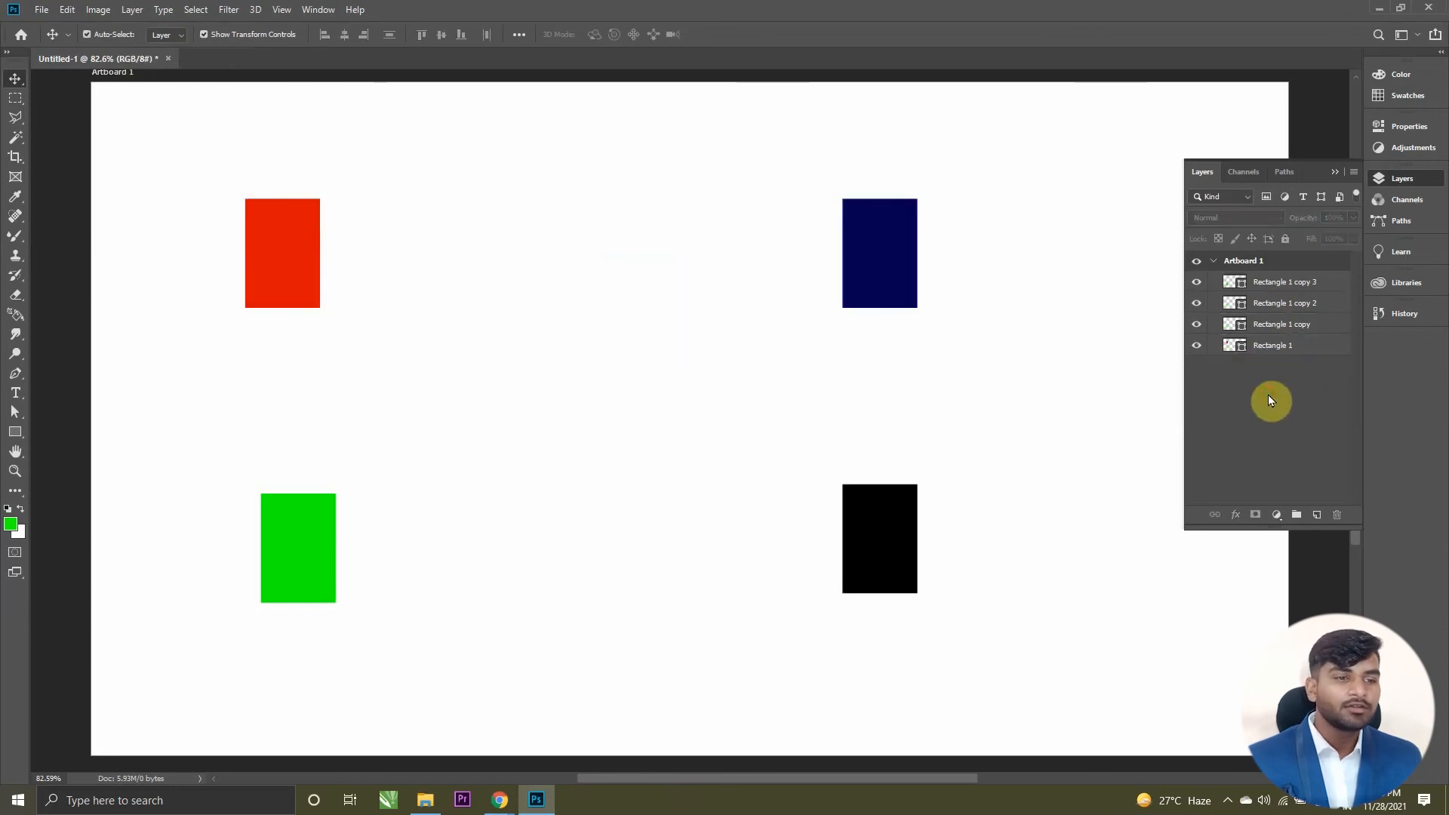
left_click(1270, 284)
left_click(1333, 403)
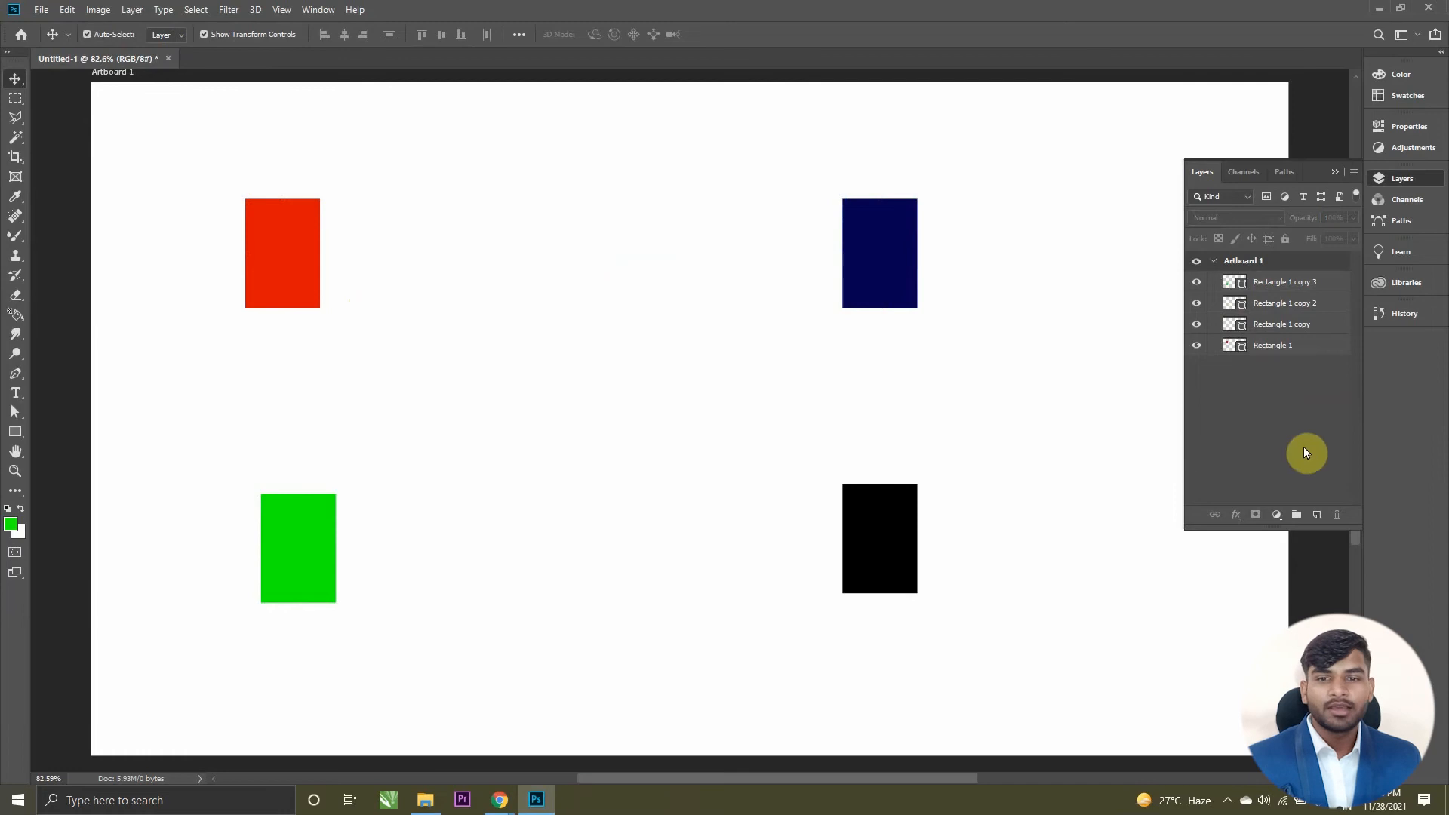
mouse_move(298, 307)
left_mouse_down()
mouse_move(355, 285)
mouse_move(302, 264)
mouse_move(306, 280)
left_mouse_up()
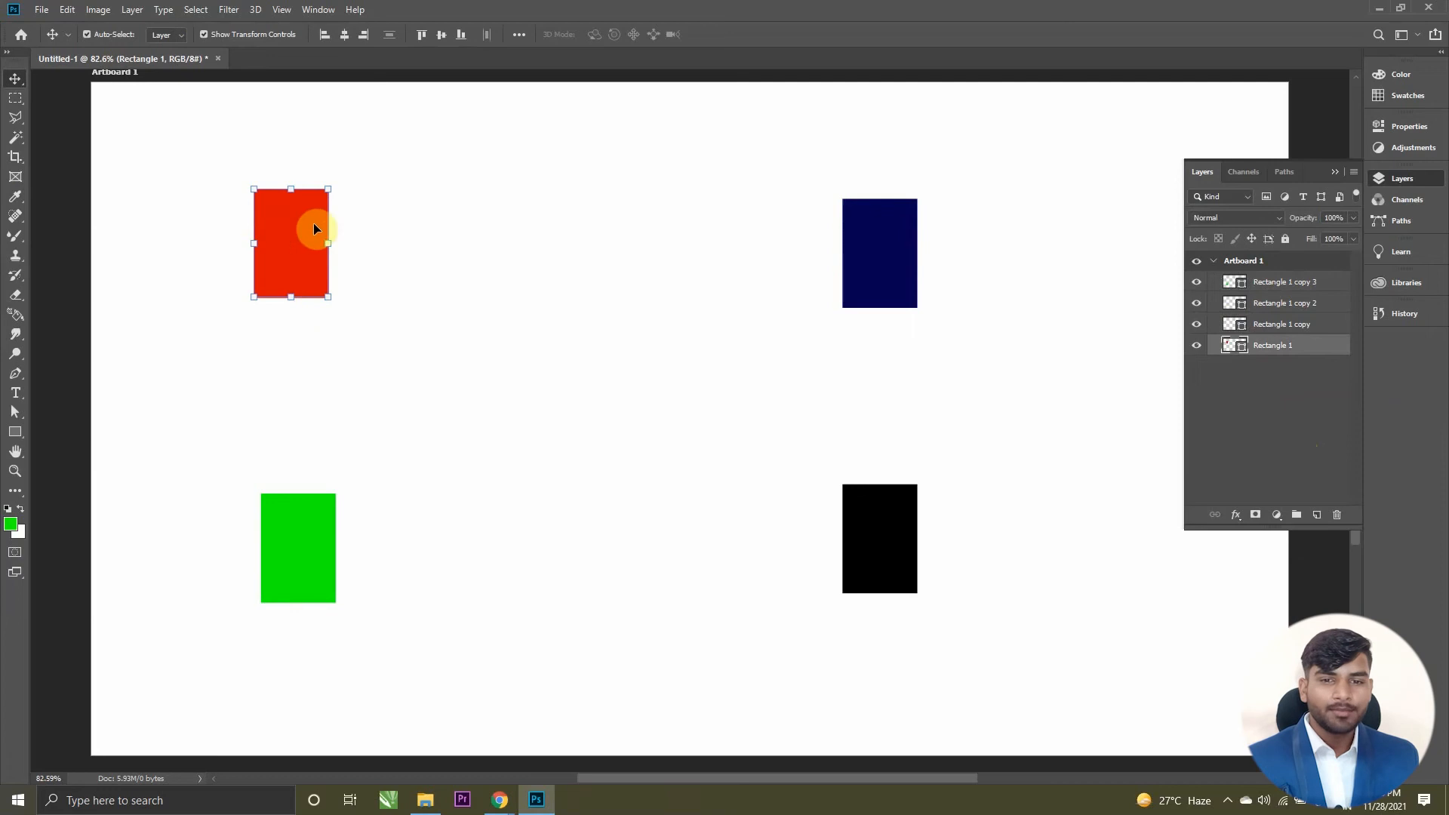
Step: Hide the transform controls and move the red rectangle slightly down and to the right
left_click(203, 34)
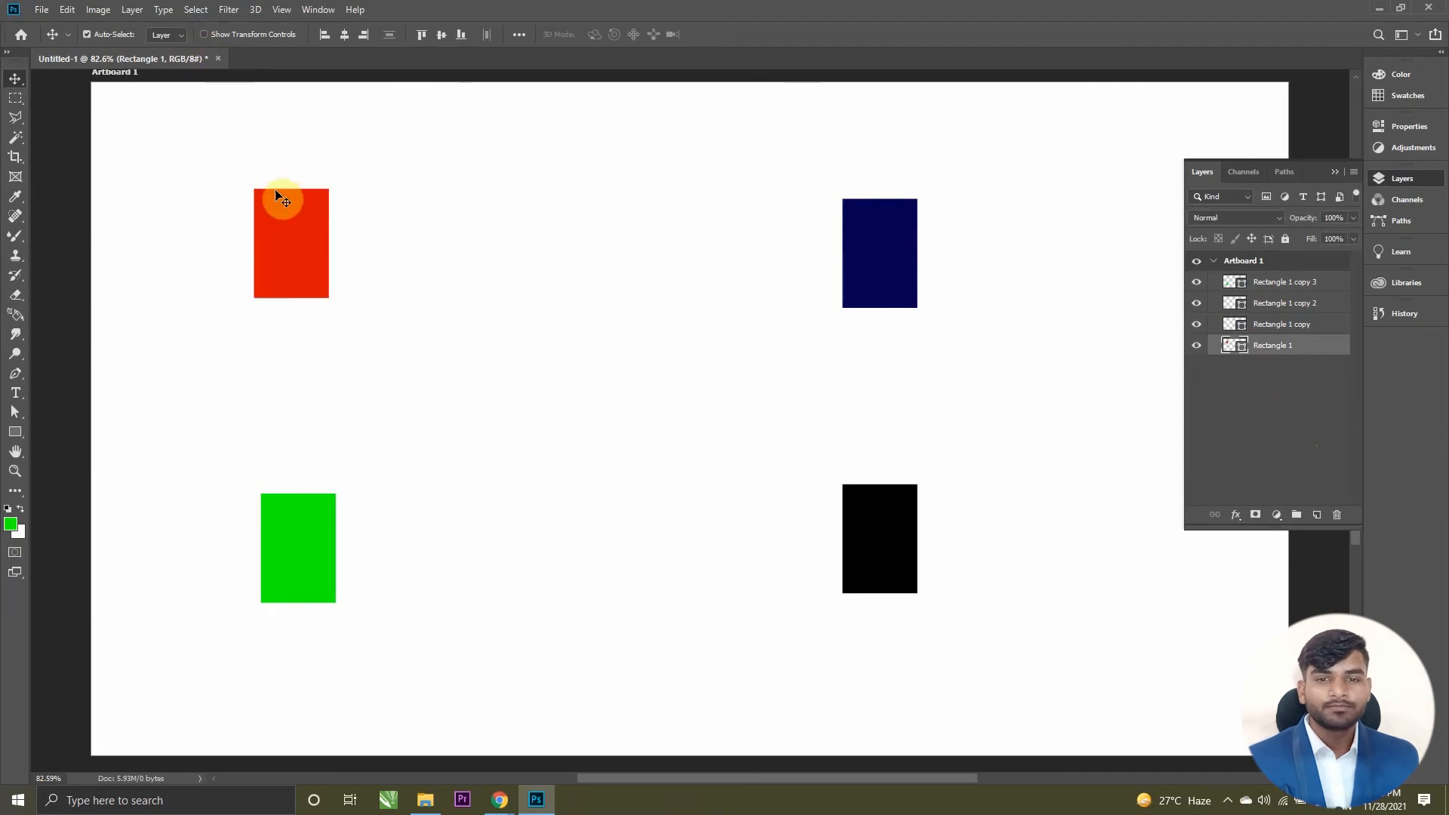
left_click_drag(279, 237, 340, 278)
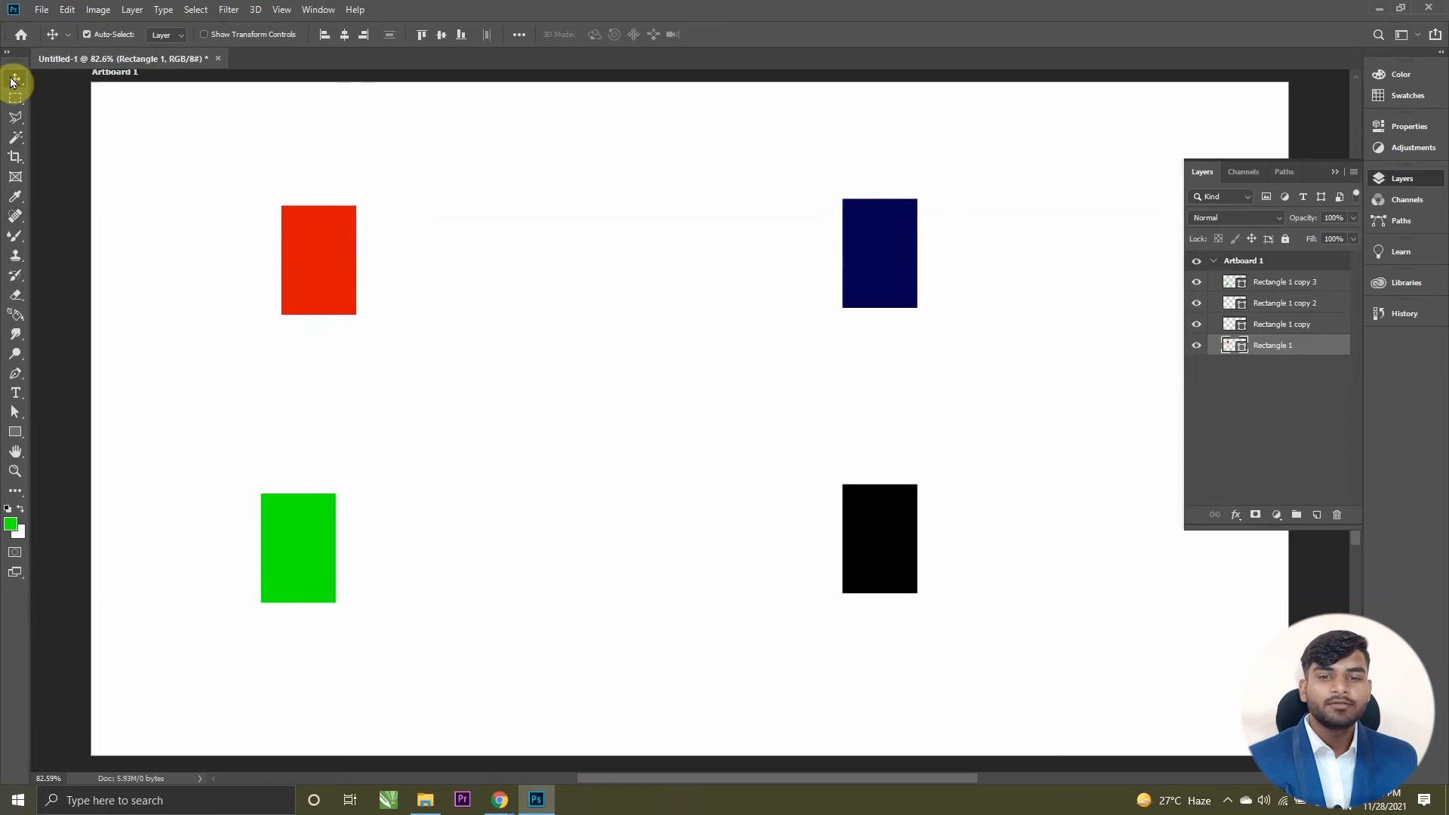
Step: Delete the dark blue, black and green rectangles, and move the red rectangle to the middle of the artboard
left_click_drag(773, 167, 948, 627)
key("Delete")
left_click(306, 527)
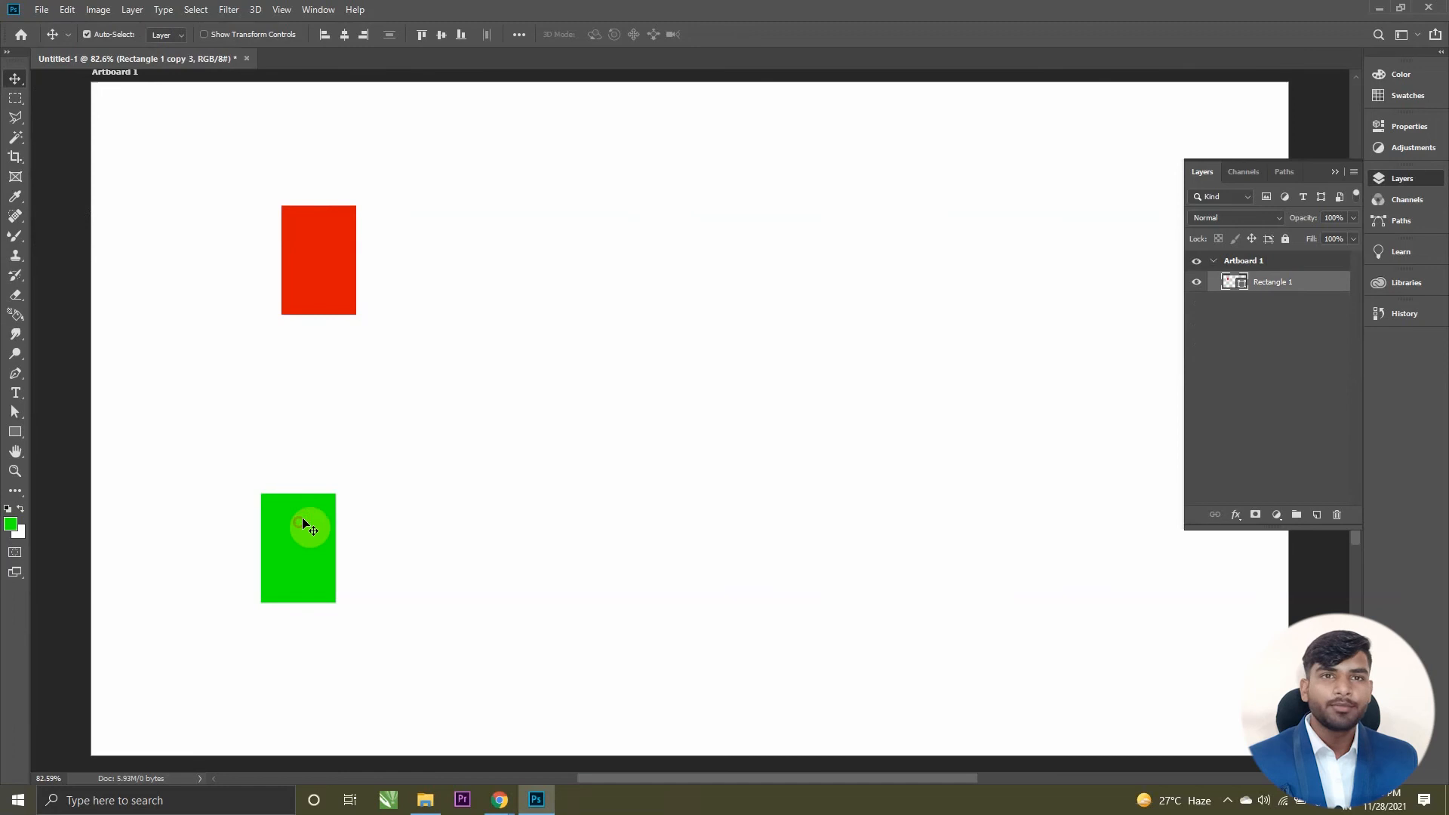
key("Delete")
left_click_drag(332, 296, 675, 489)
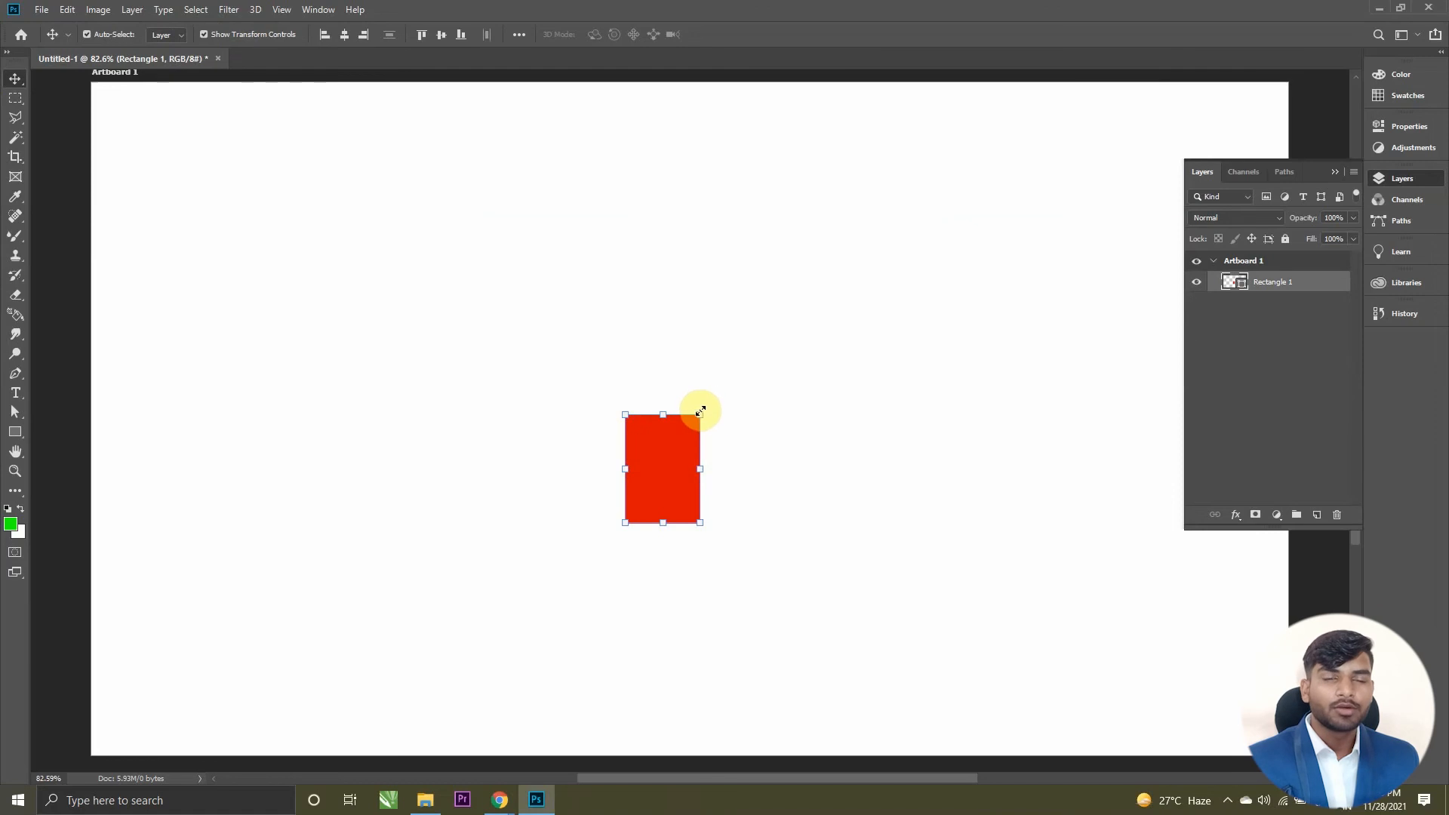
Step: Enlarge the red rectangle from its upper-right corner, widen it on both sides to about 612%, and extend its lower edge
left_click_drag(700, 415, 796, 303)
left_click_drag(794, 413, 929, 412)
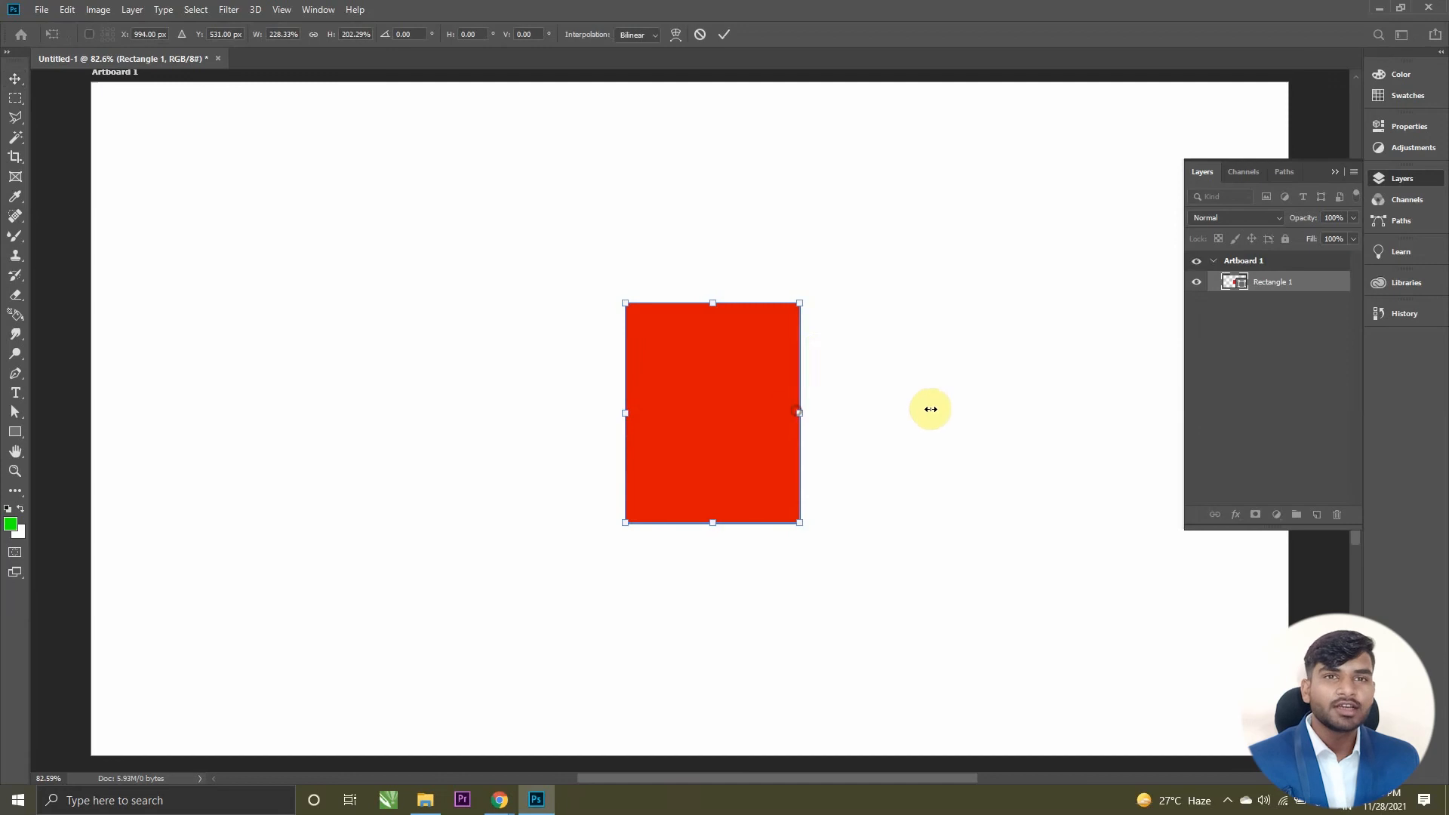
left_click_drag(625, 414, 473, 414)
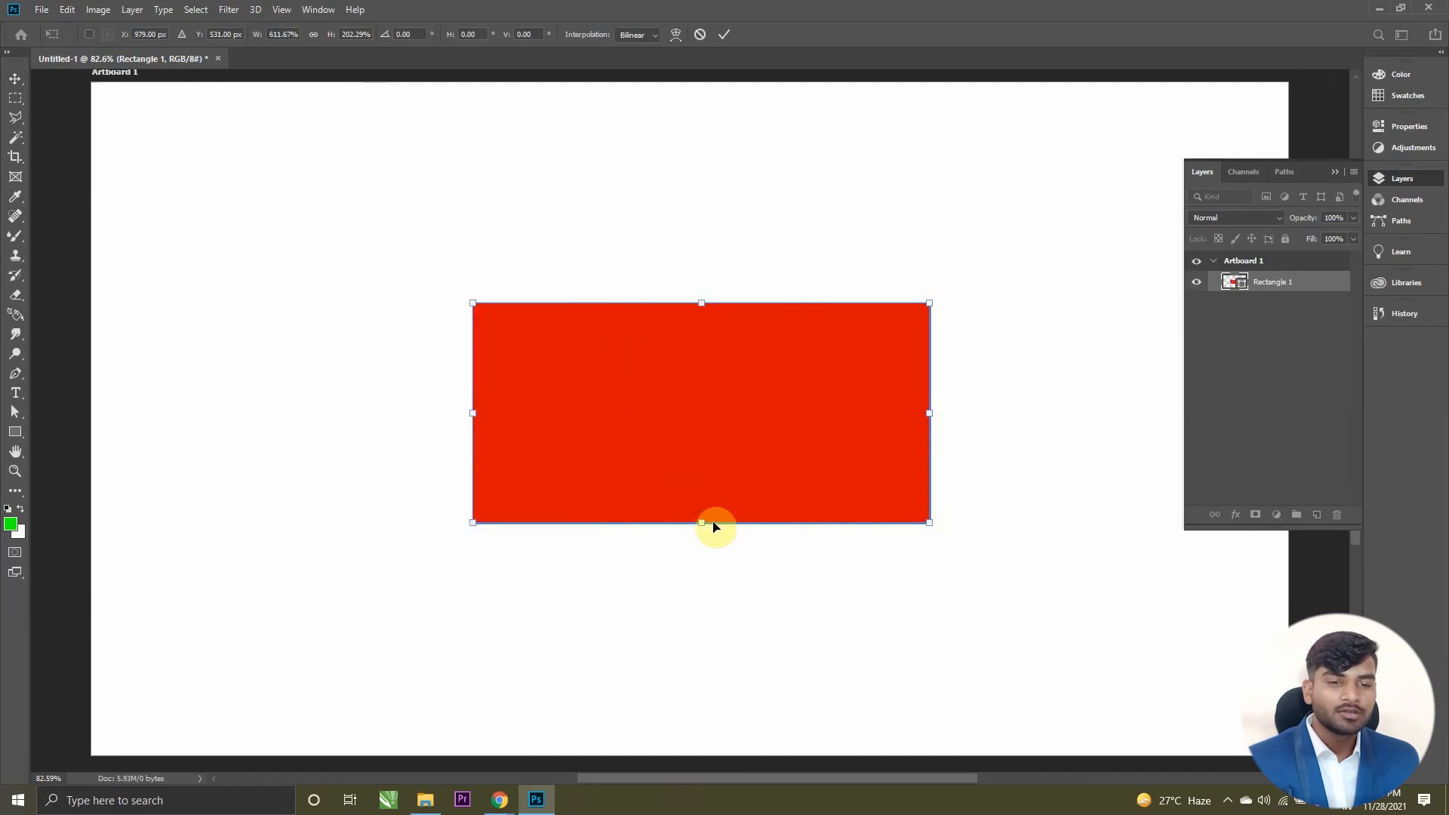
left_click_drag(702, 537, 702, 604)
Step: Shrink the red rectangle, try widening it and undo that, and scale it to about 575% width and 329% height
left_click_drag(932, 296, 718, 400)
left_click_drag(720, 503, 762, 505)
key("ctrl+z")
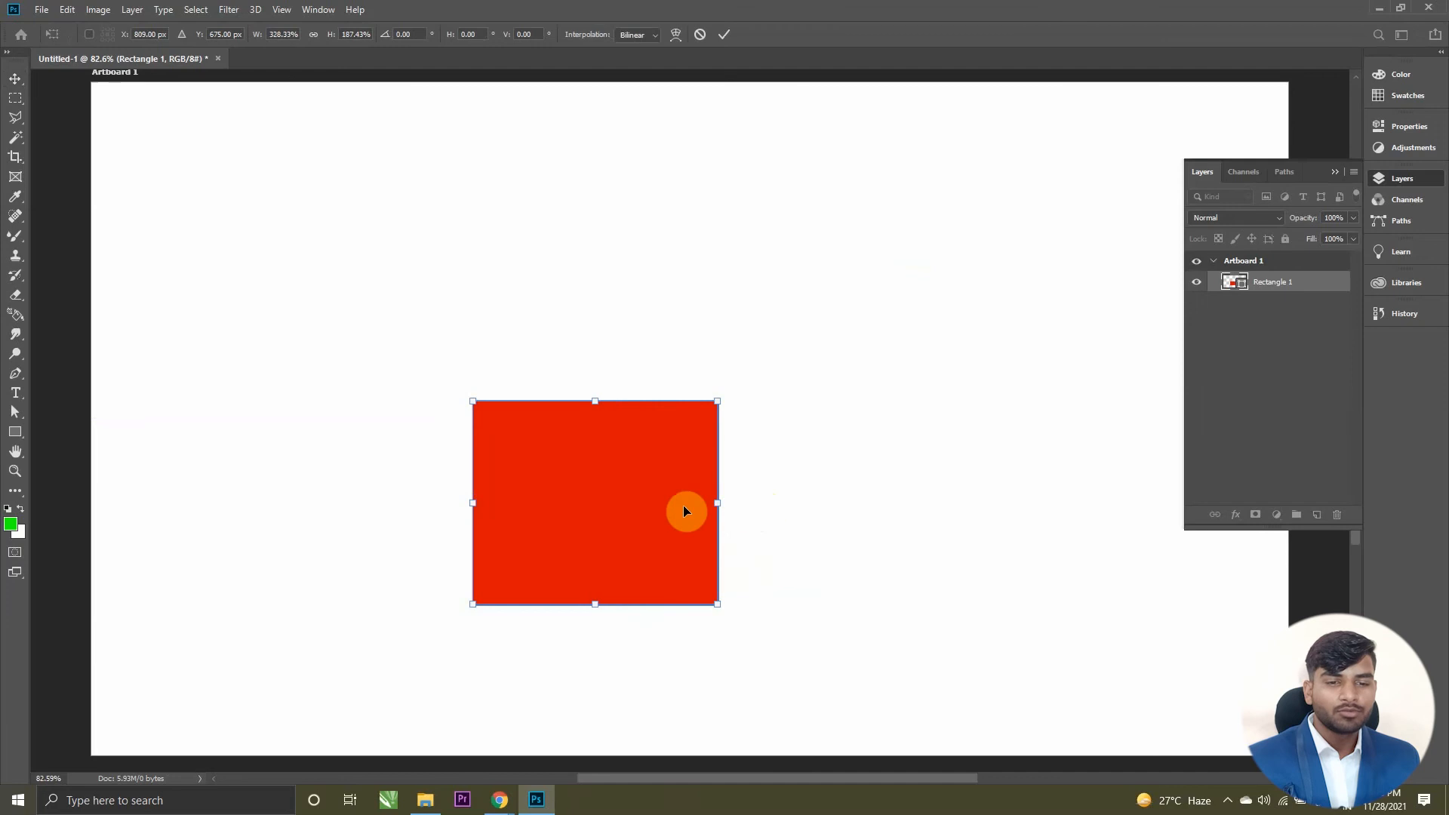
left_click_drag(716, 402, 885, 229)
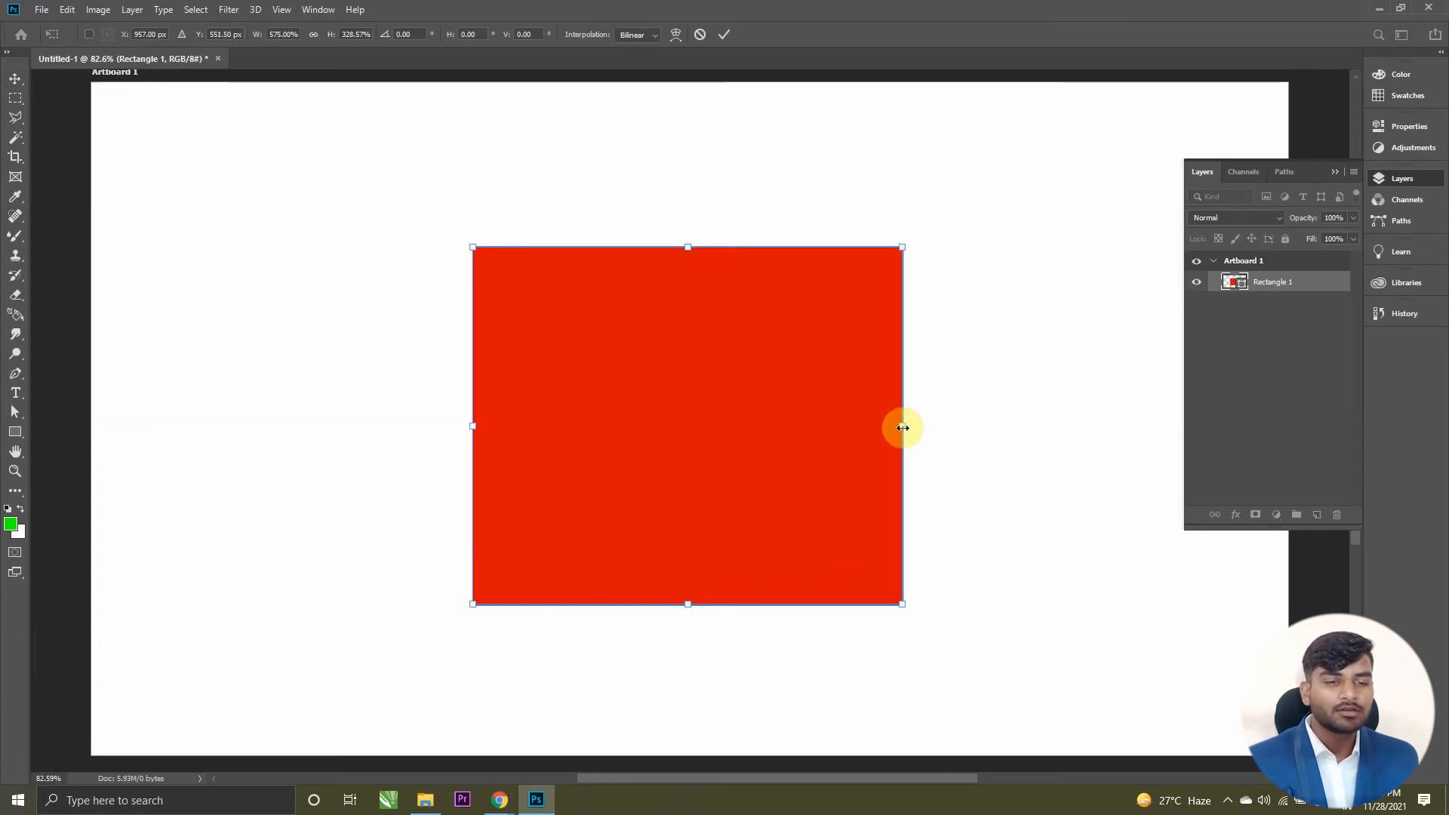
mouse_move(903, 426)
left_mouse_down()
mouse_move(546, 443)
mouse_move(903, 441)
left_mouse_up()
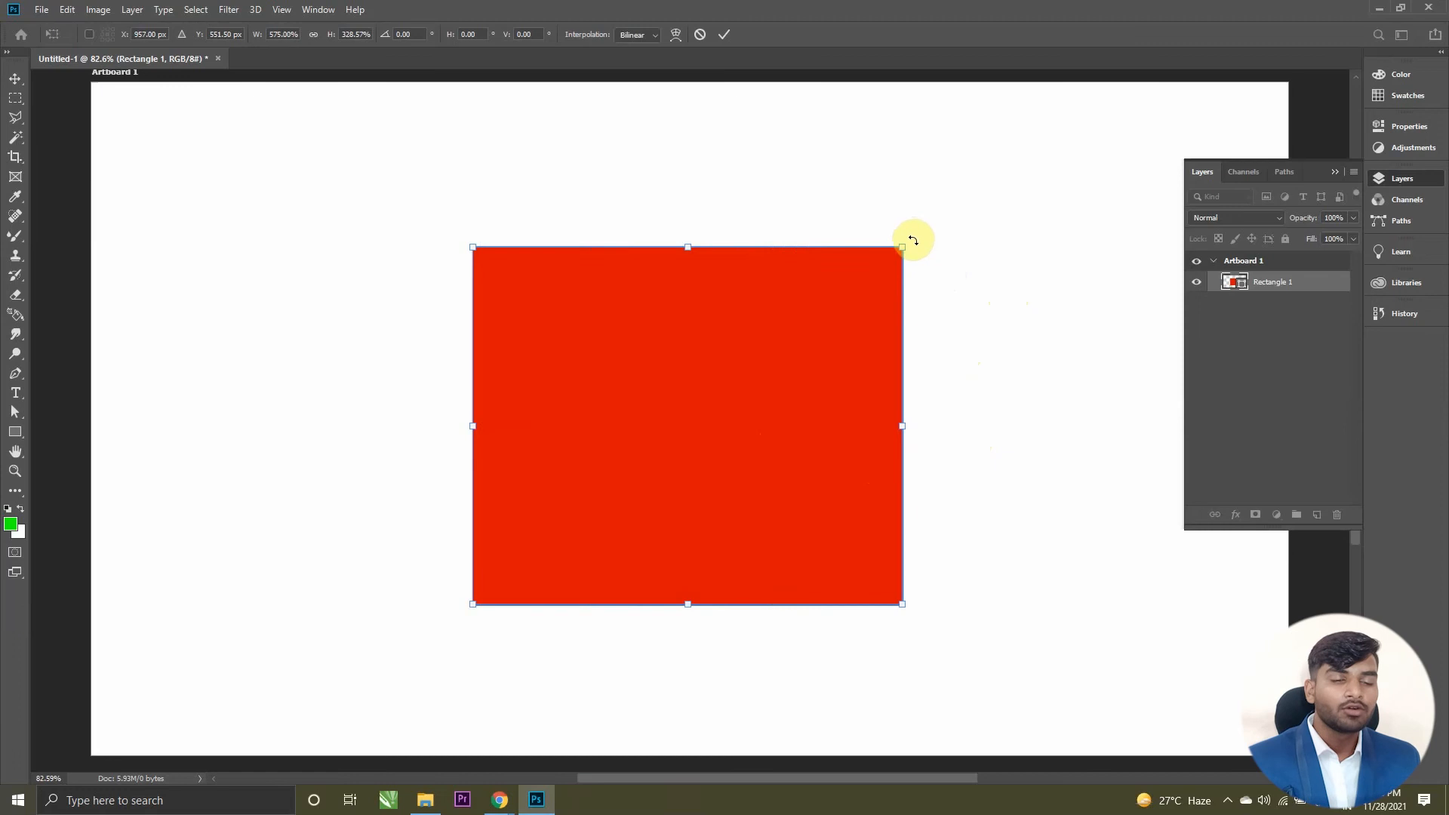
Step: Rotate the red rectangle to about -46.6 degrees, undoing the two near half-turn trial rotations
left_click_drag(933, 234, 449, 582)
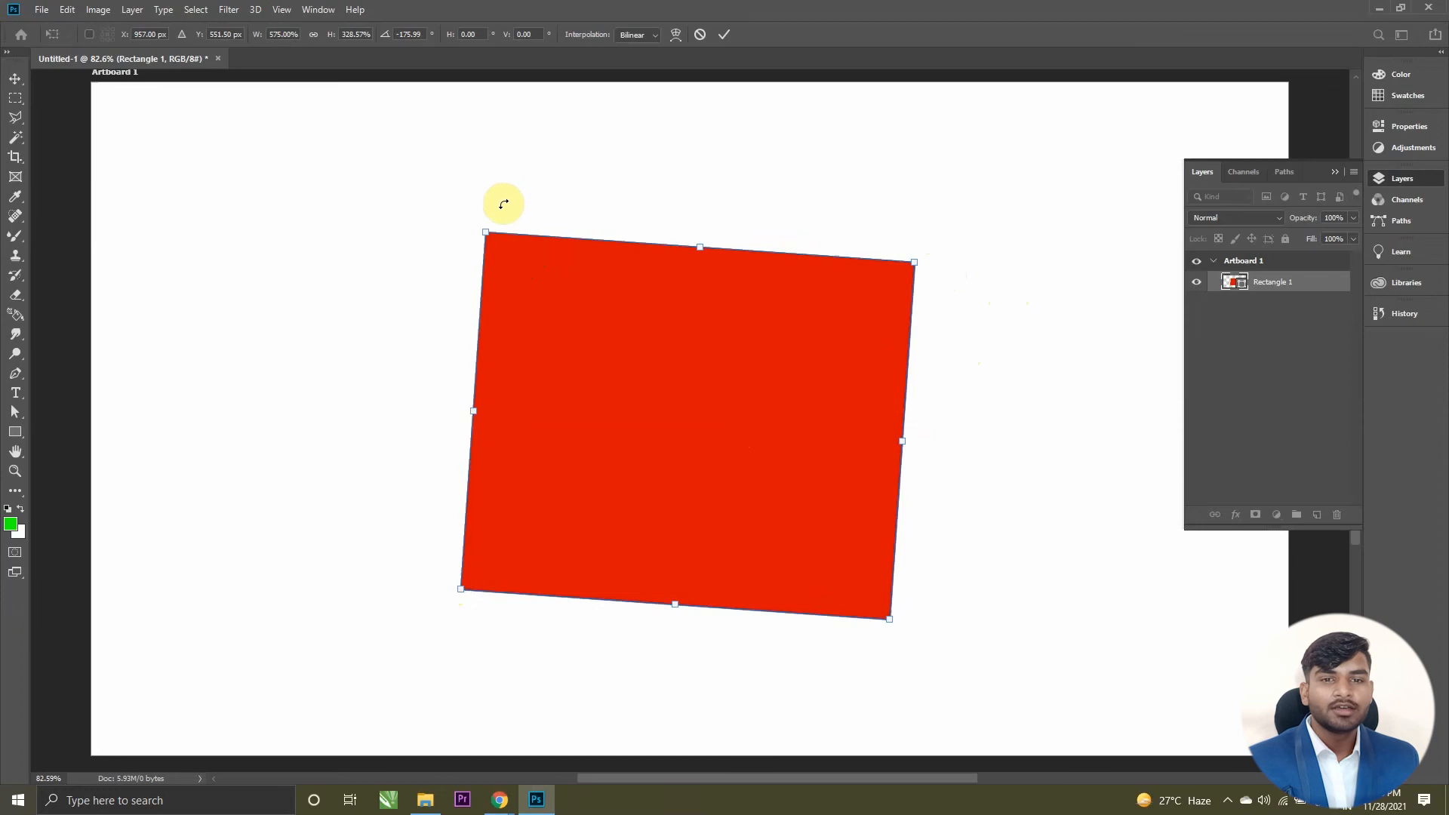
key("ctrl+z")
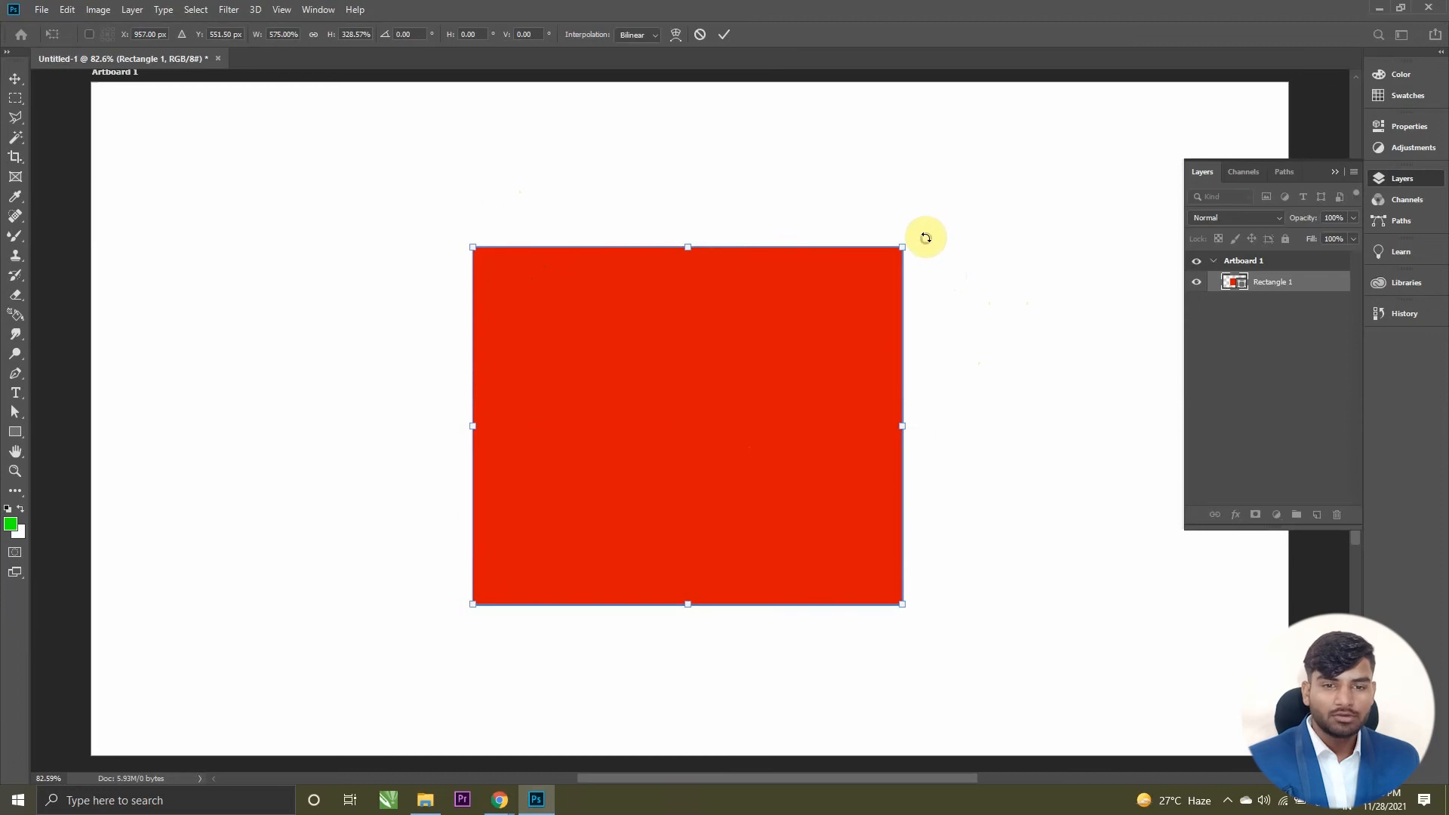
left_click_drag(925, 238, 713, 310)
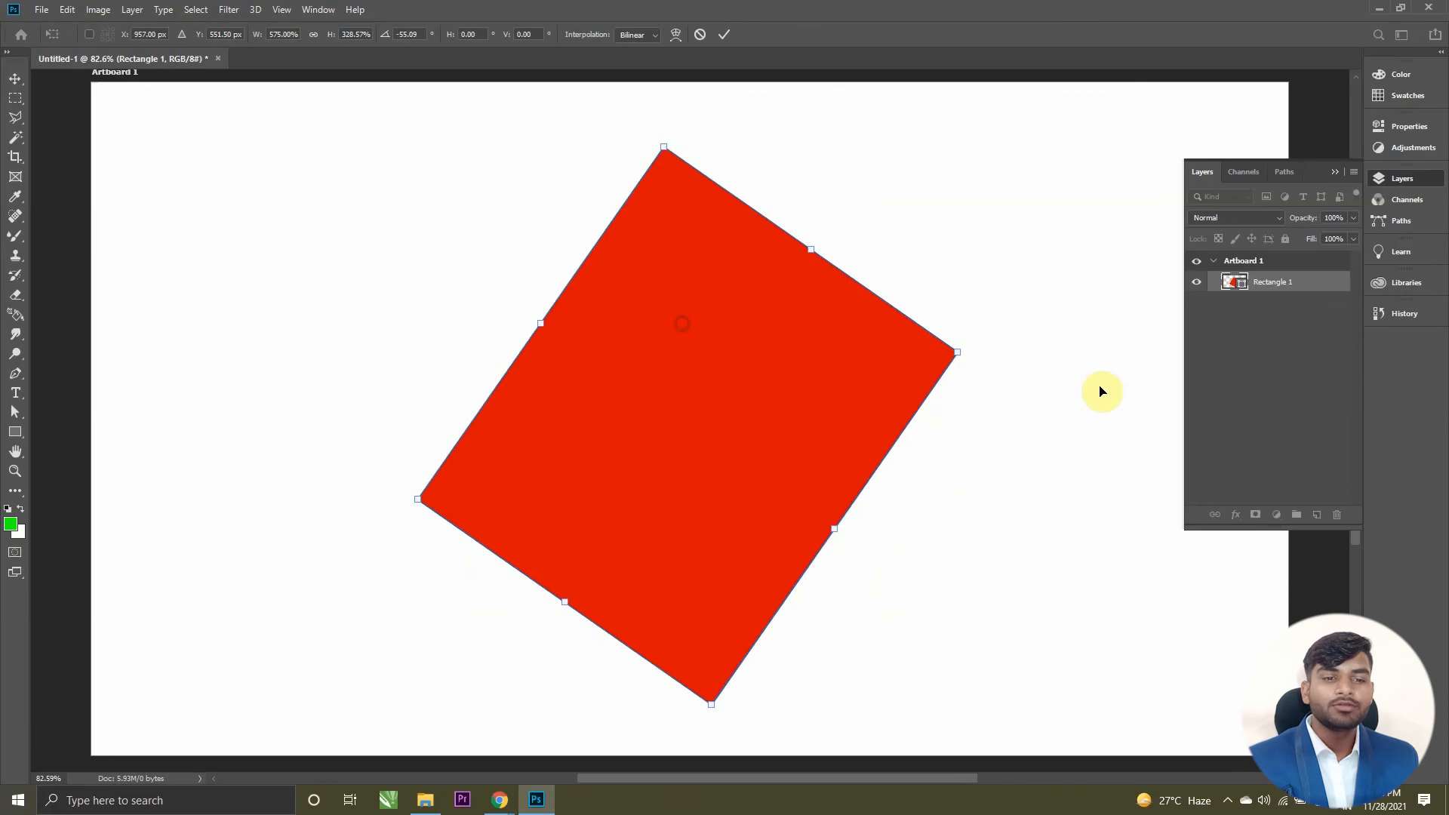
left_click_drag(990, 346, 465, 249)
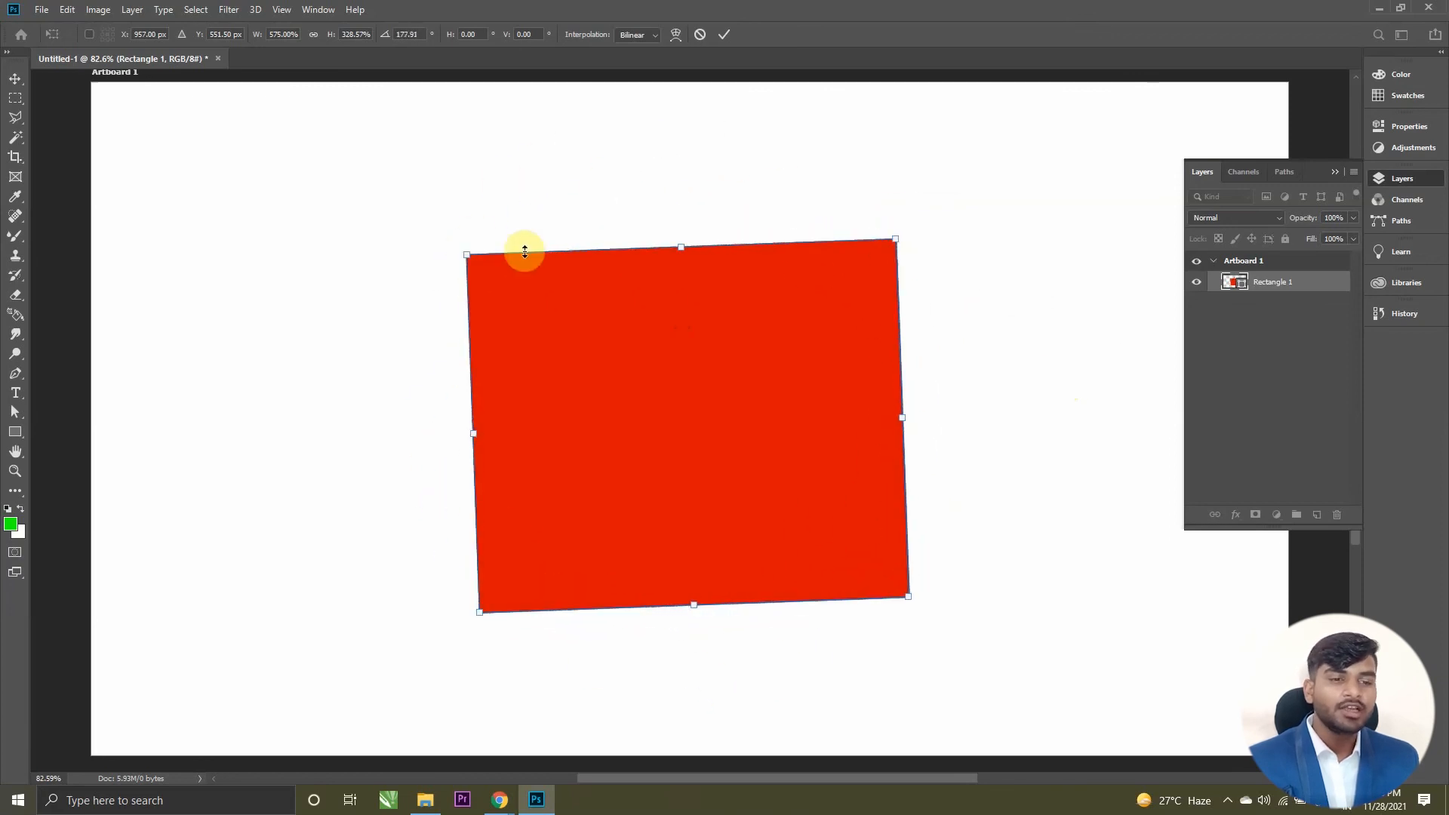
key("ctrl+z")
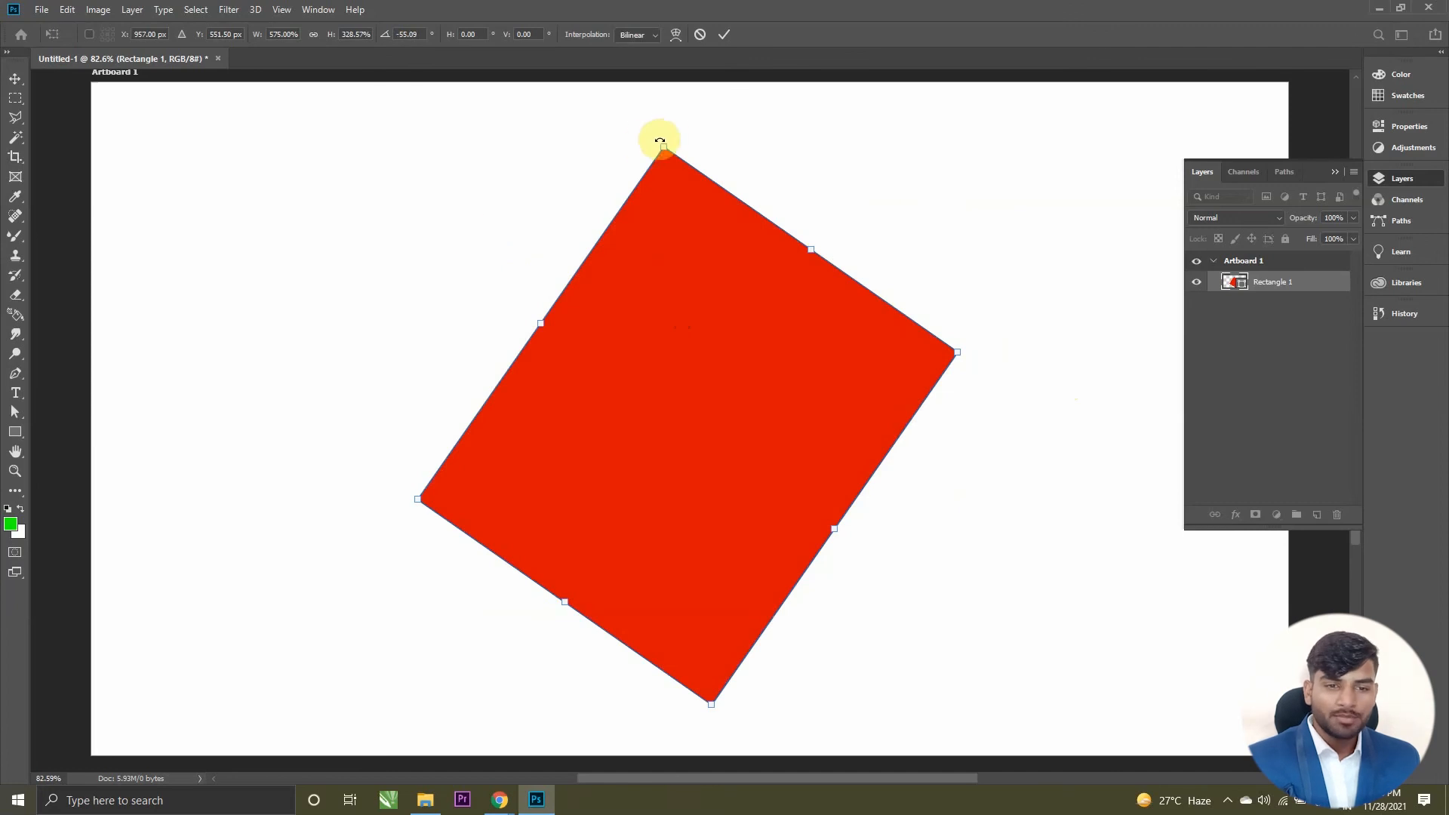
left_click_drag(668, 136, 708, 144)
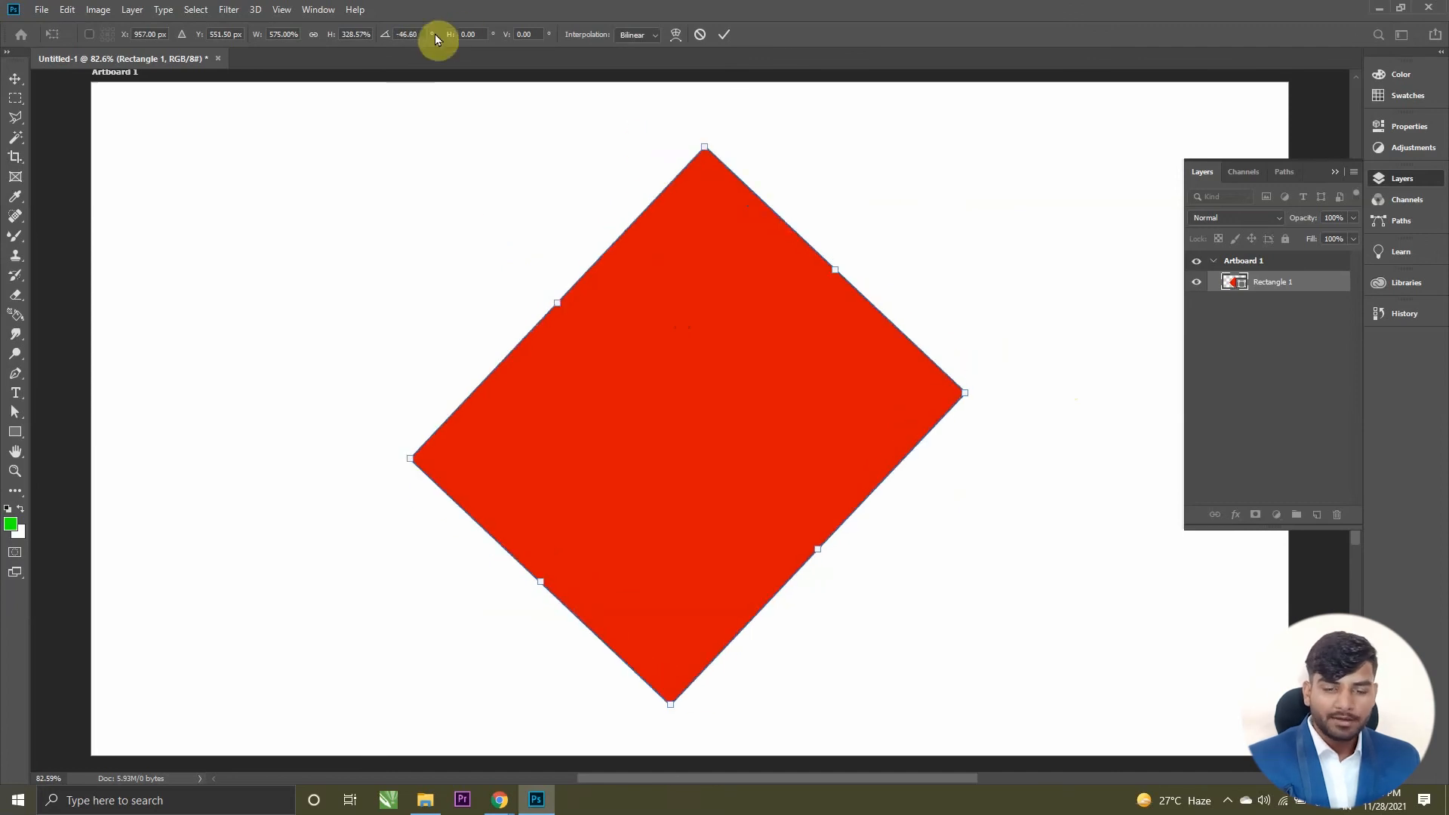
Step: Try rotating the red rectangle to 0, 45, 90 and 180 degrees, and apply the transform with the angle at 0
type("0")
left_click(386, 34)
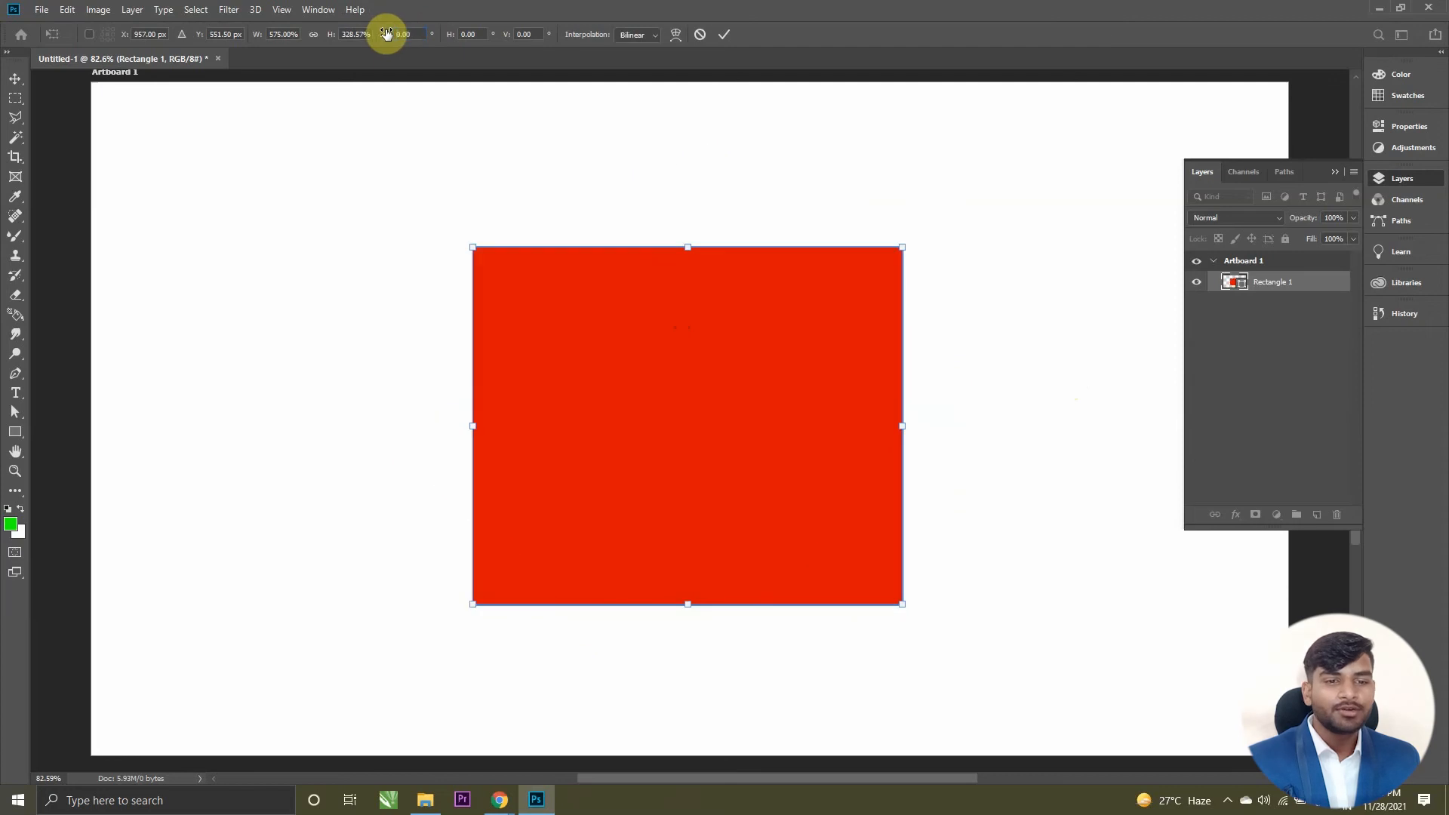
mouse_move(384, 40)
left_mouse_down()
mouse_move(625, 65)
mouse_move(1103, 158)
mouse_move(19, 199)
mouse_move(1198, 268)
mouse_move(569, 139)
mouse_move(388, 40)
left_mouse_up()
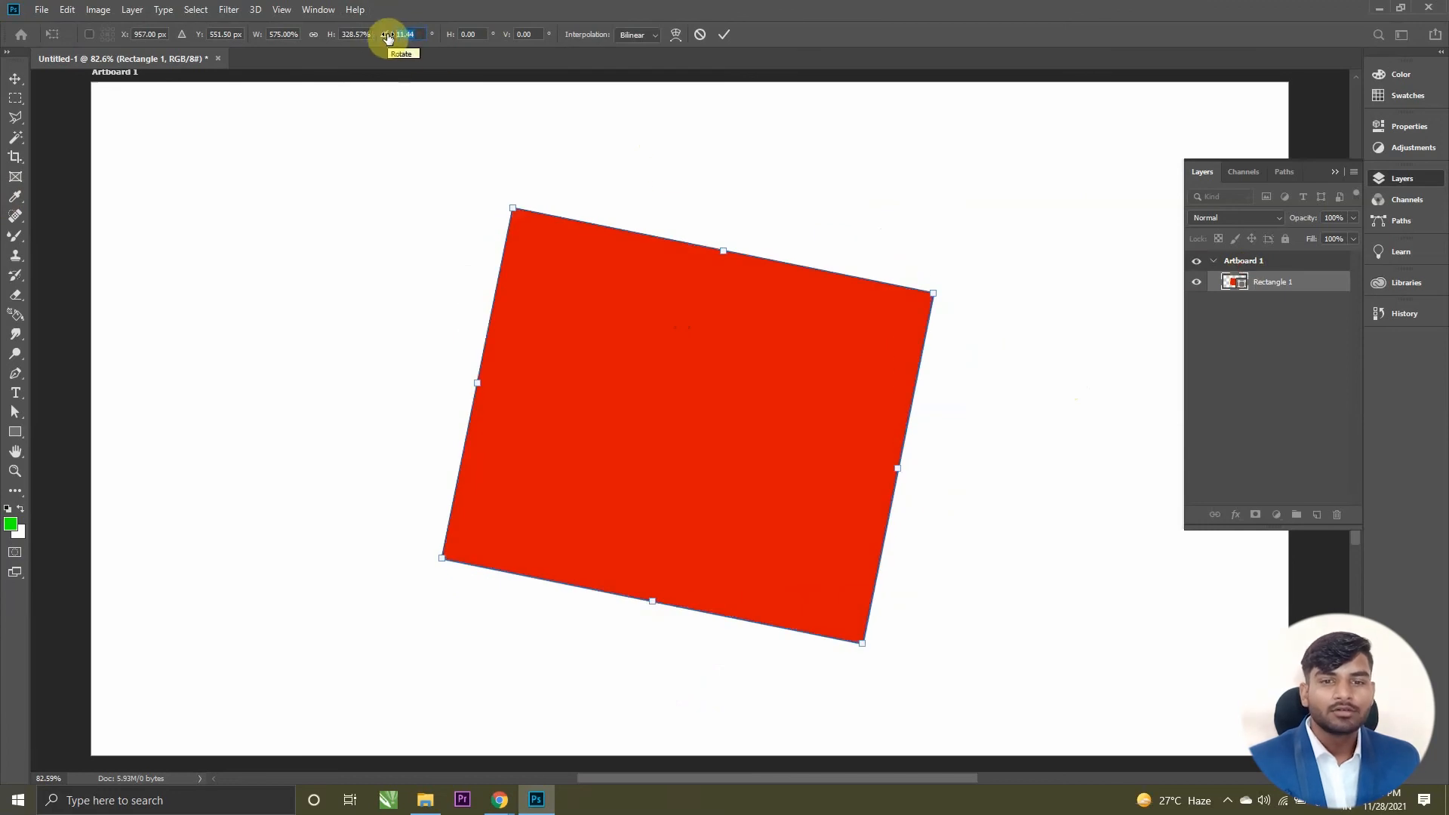
type("45")
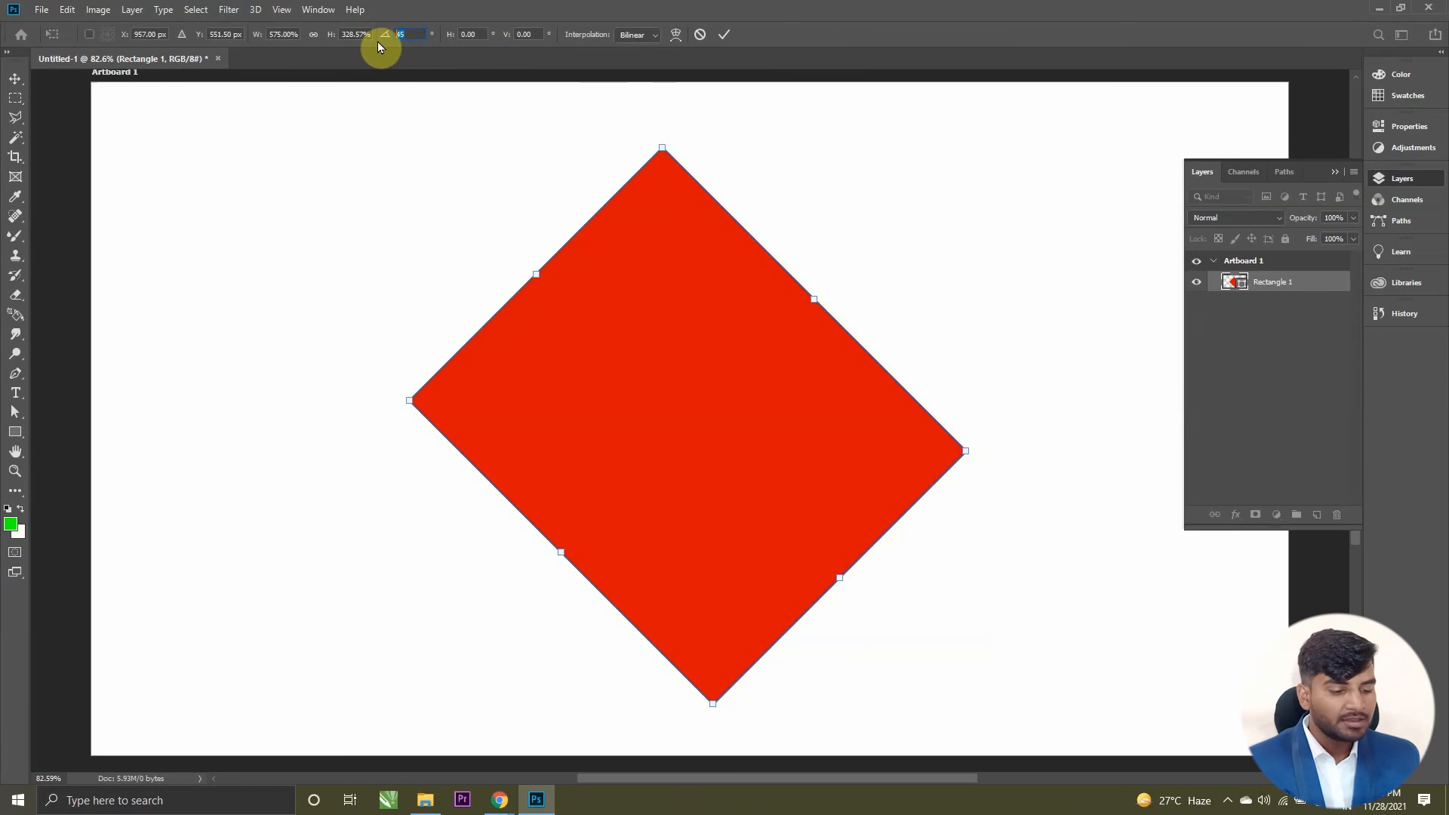
type("90")
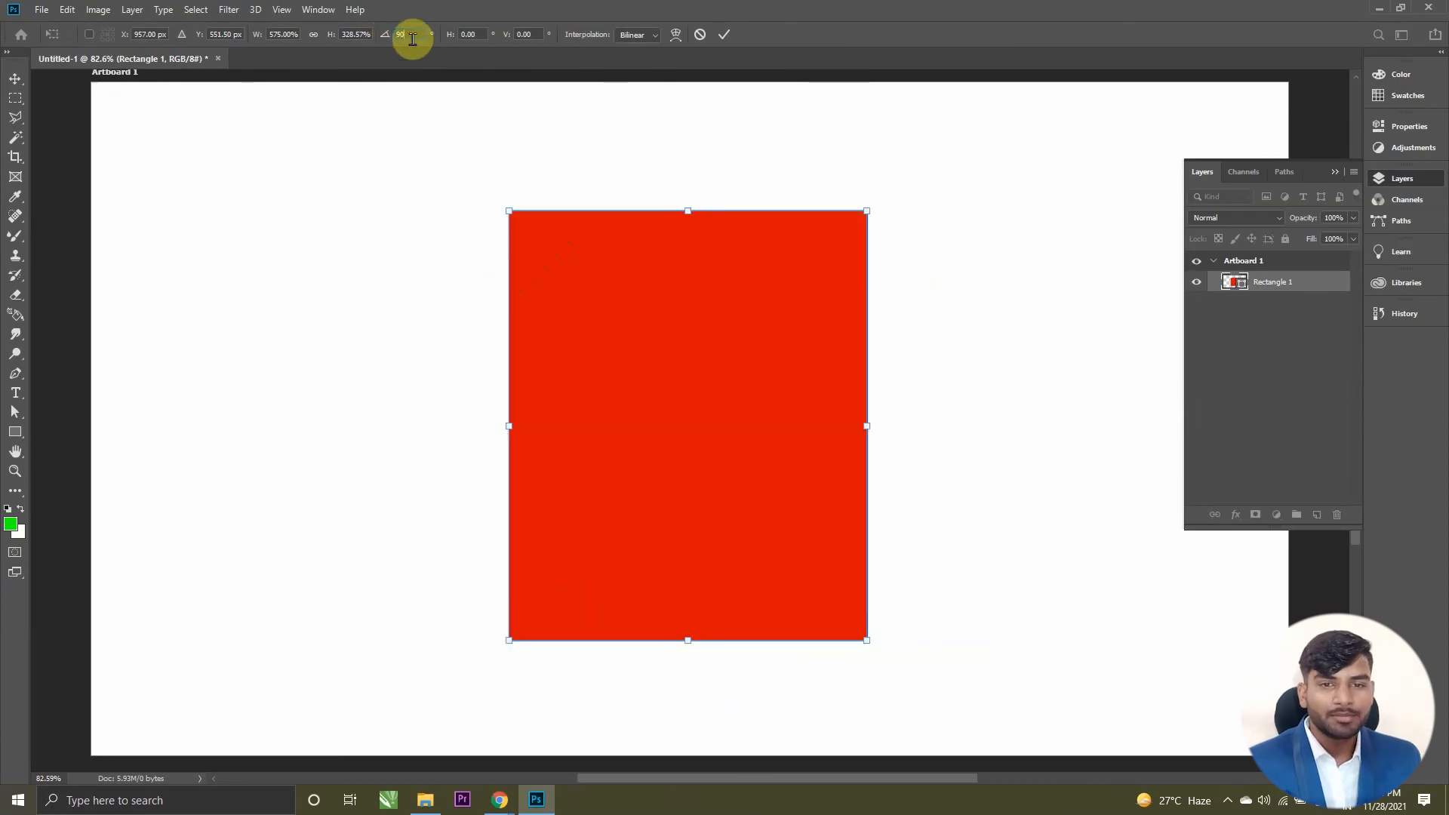
type("180")
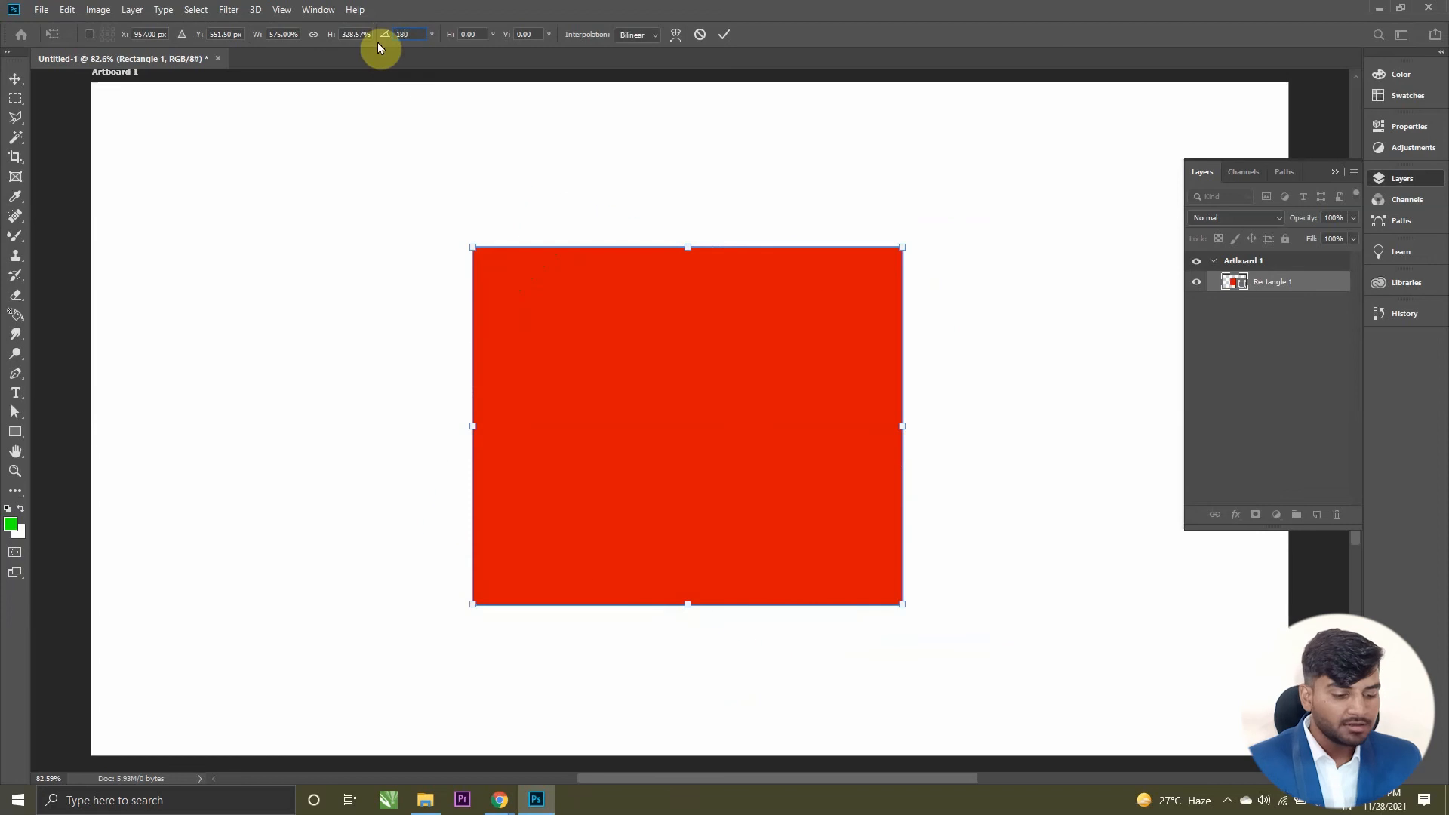
left_click(417, 30)
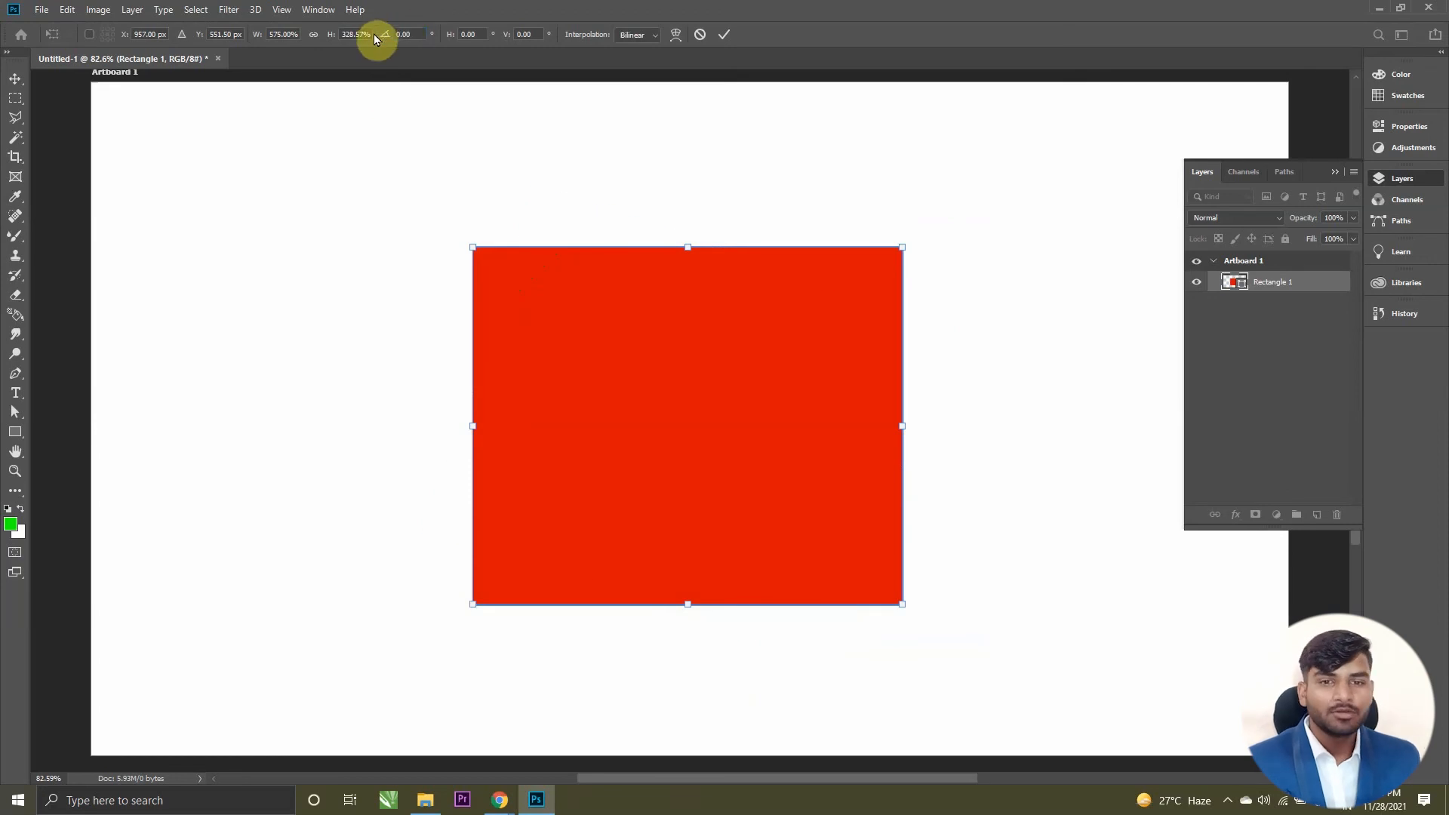
key("Return")
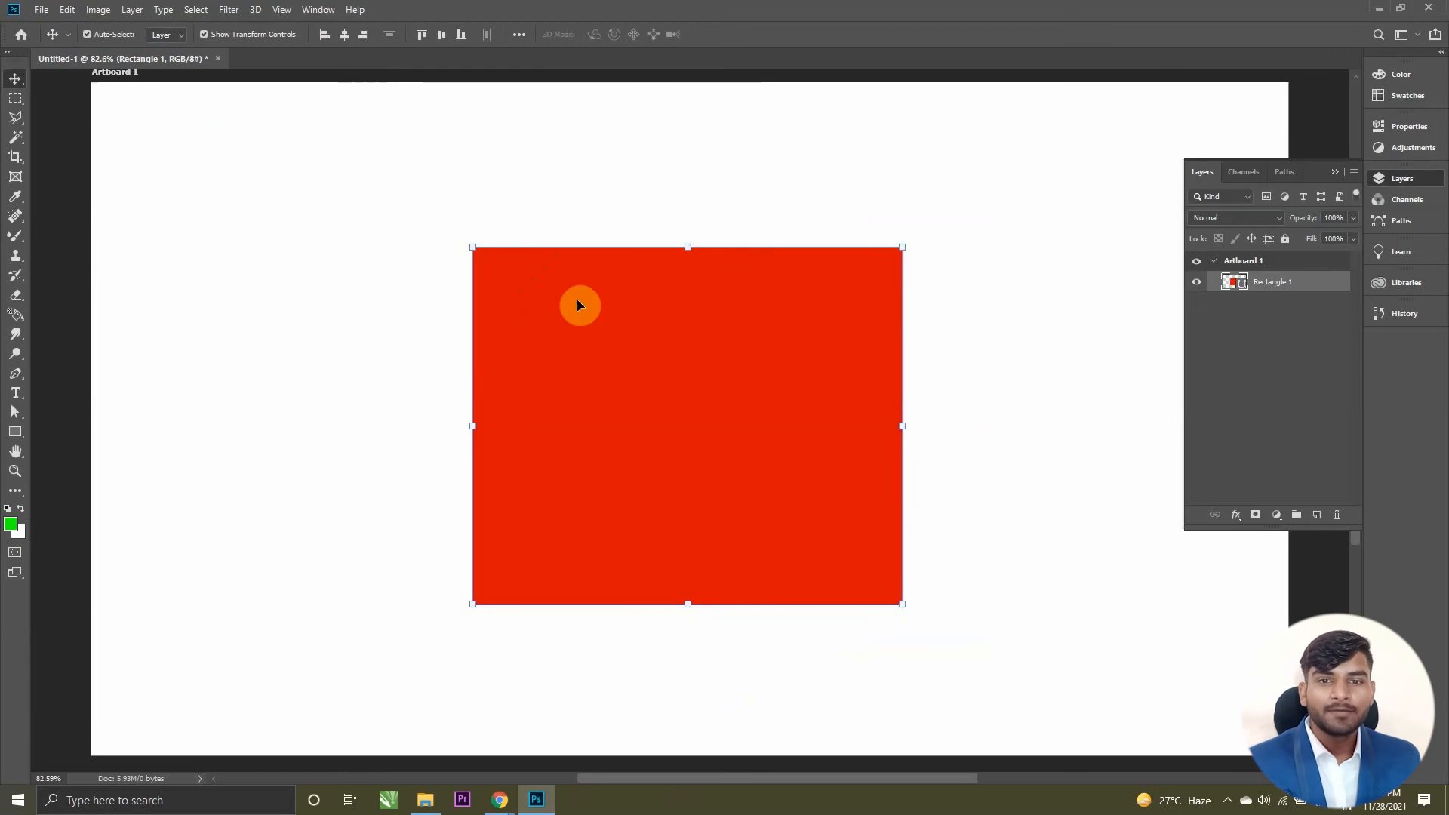
Step: Try rotating the red rectangle to about 7.8 degrees and shifting it horizontally, and undo both changes
left_click_drag(458, 232, 488, 207)
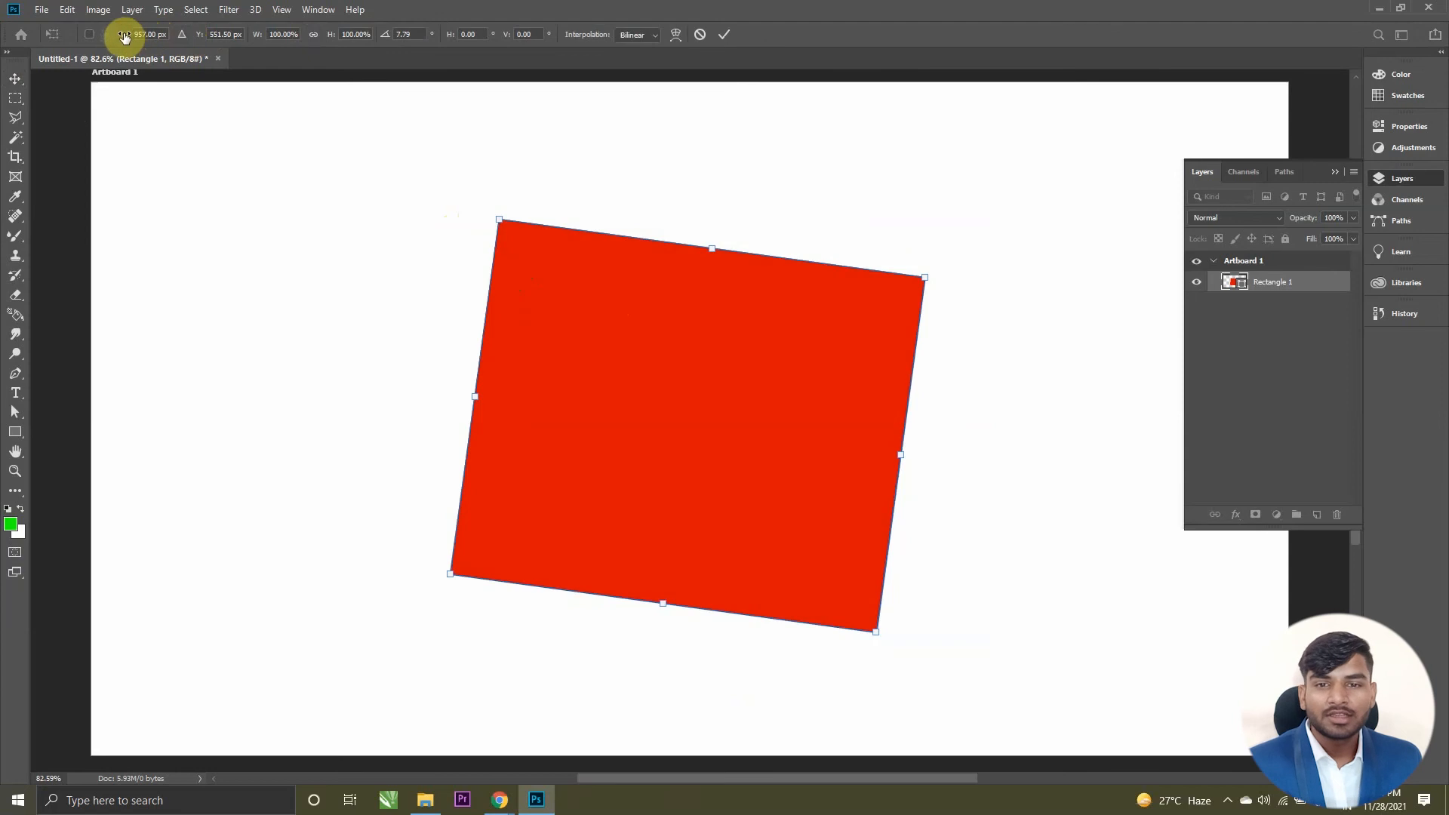
left_click_drag(125, 37, 389, 58)
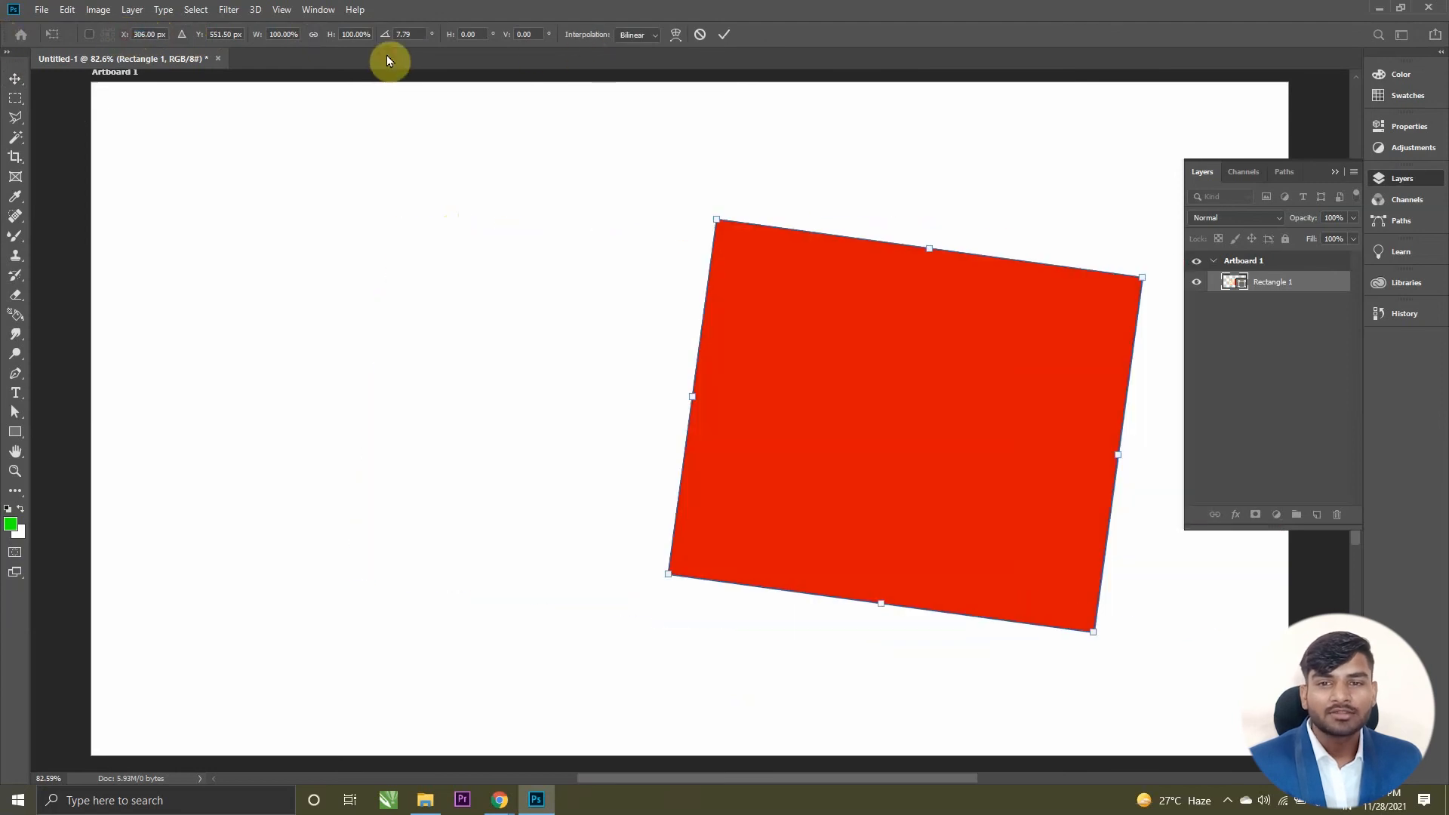
key("ctrl+z")
key("ctrl+z")
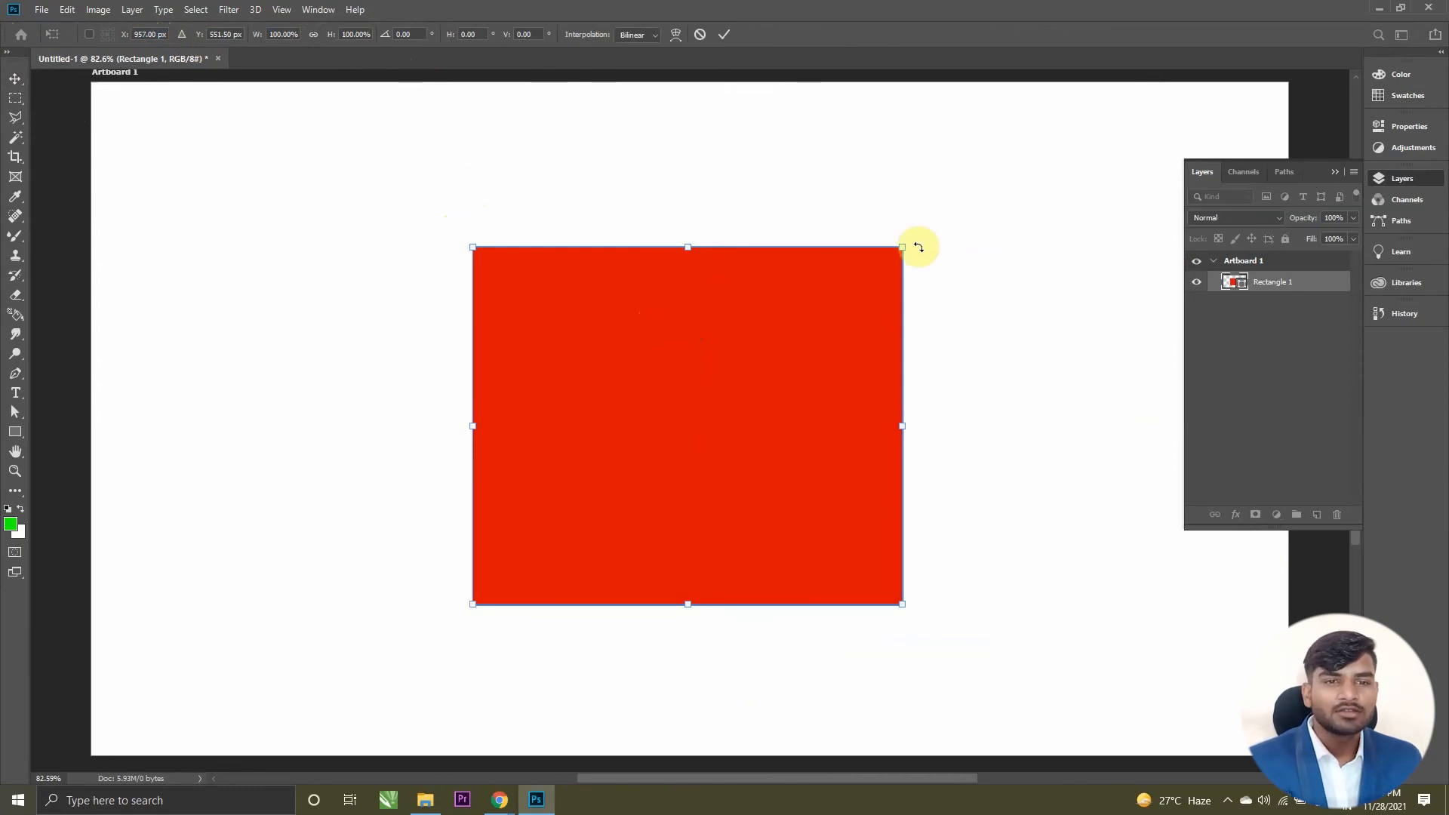
Step: Turn off the Move tool's transform controls and move the red rectangle slightly down and to the right on the artboard
left_click(15, 77)
left_click(206, 38)
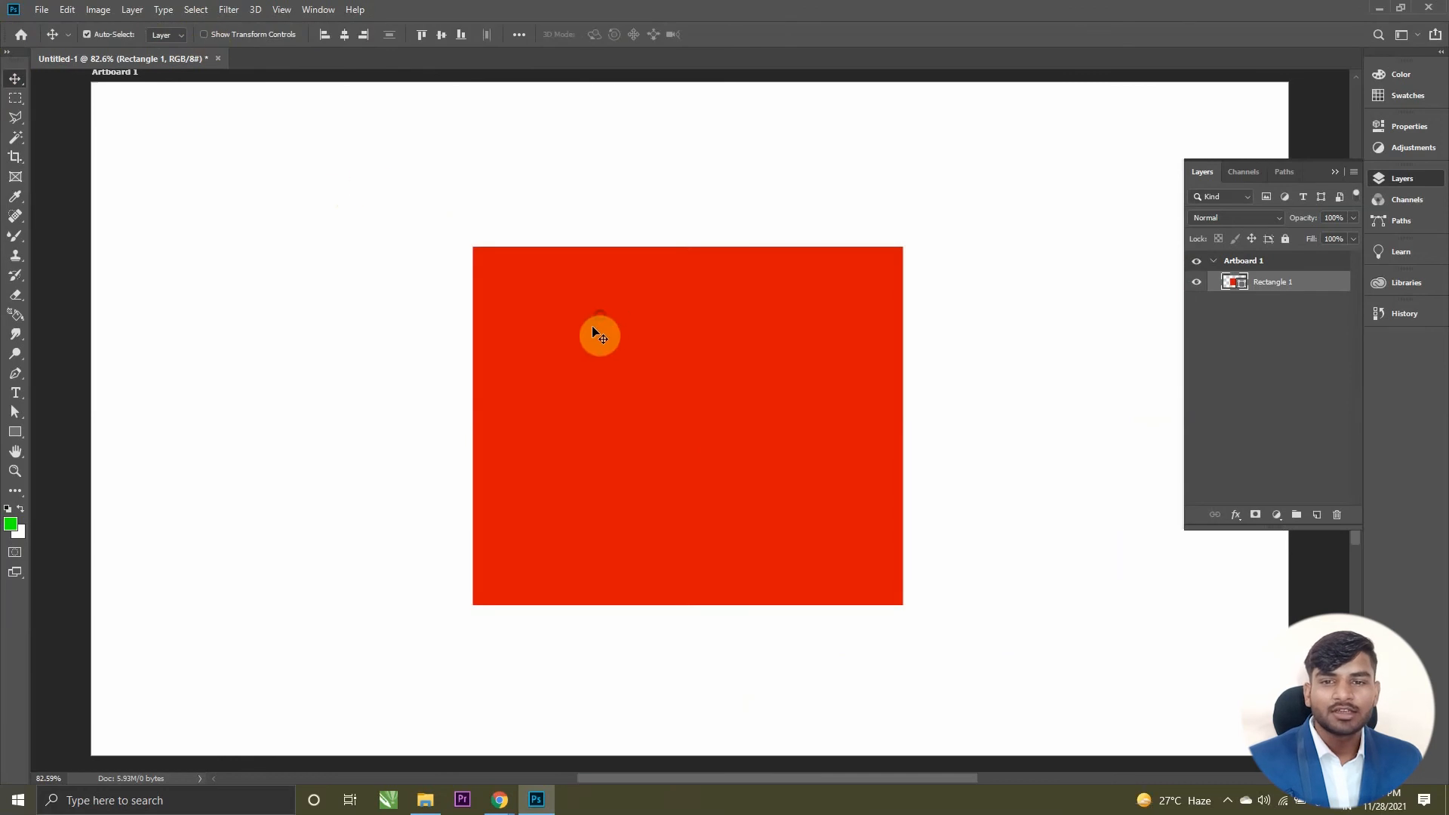
left_click_drag(593, 328, 614, 379)
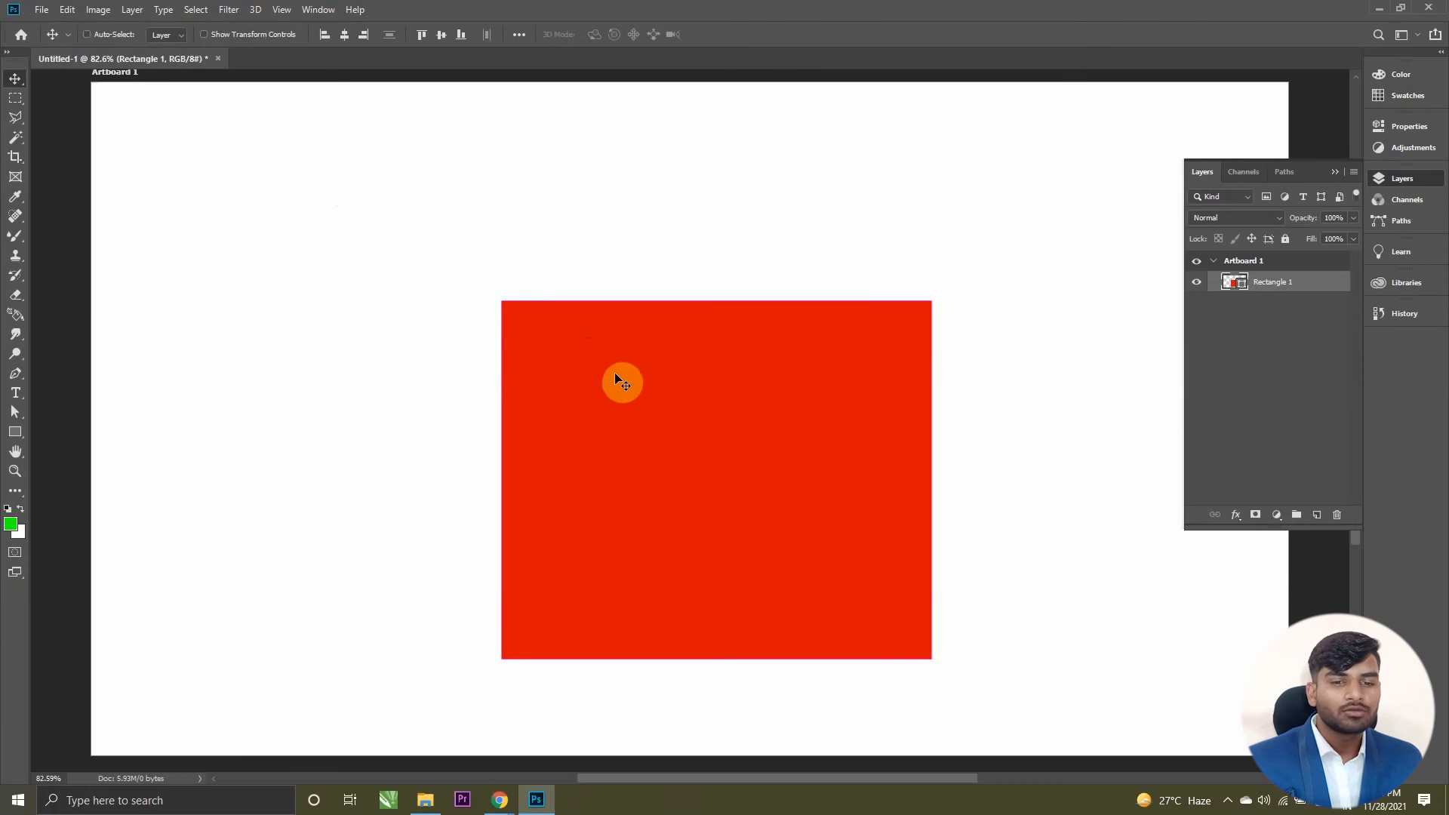
Step: Rotate the red rectangle about 9.6 degrees with Free Transform and undo it, and start and apply Free Transform once more without changes
key("ctrl+t")
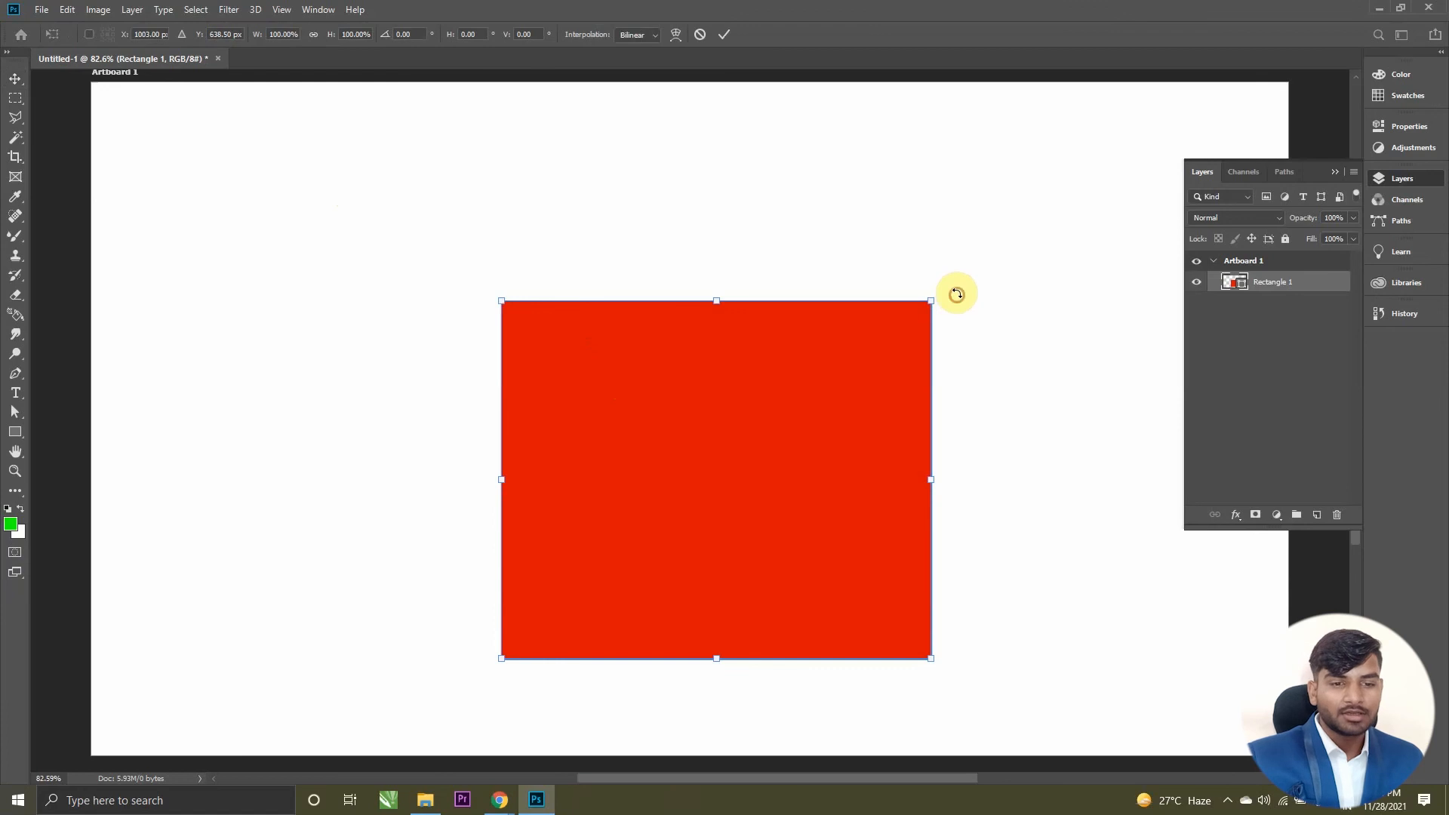
left_click_drag(956, 293, 974, 340)
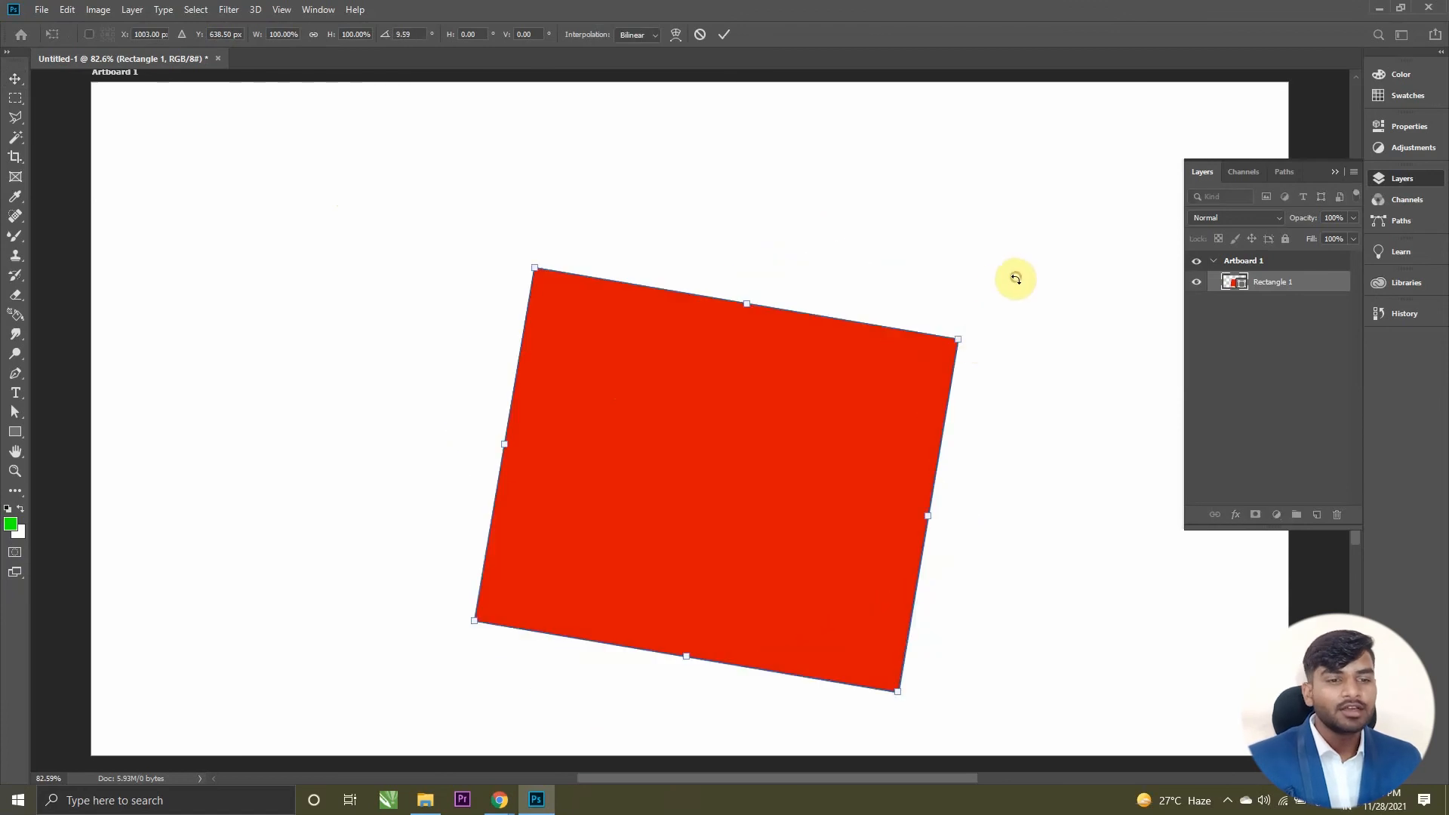
key("Return")
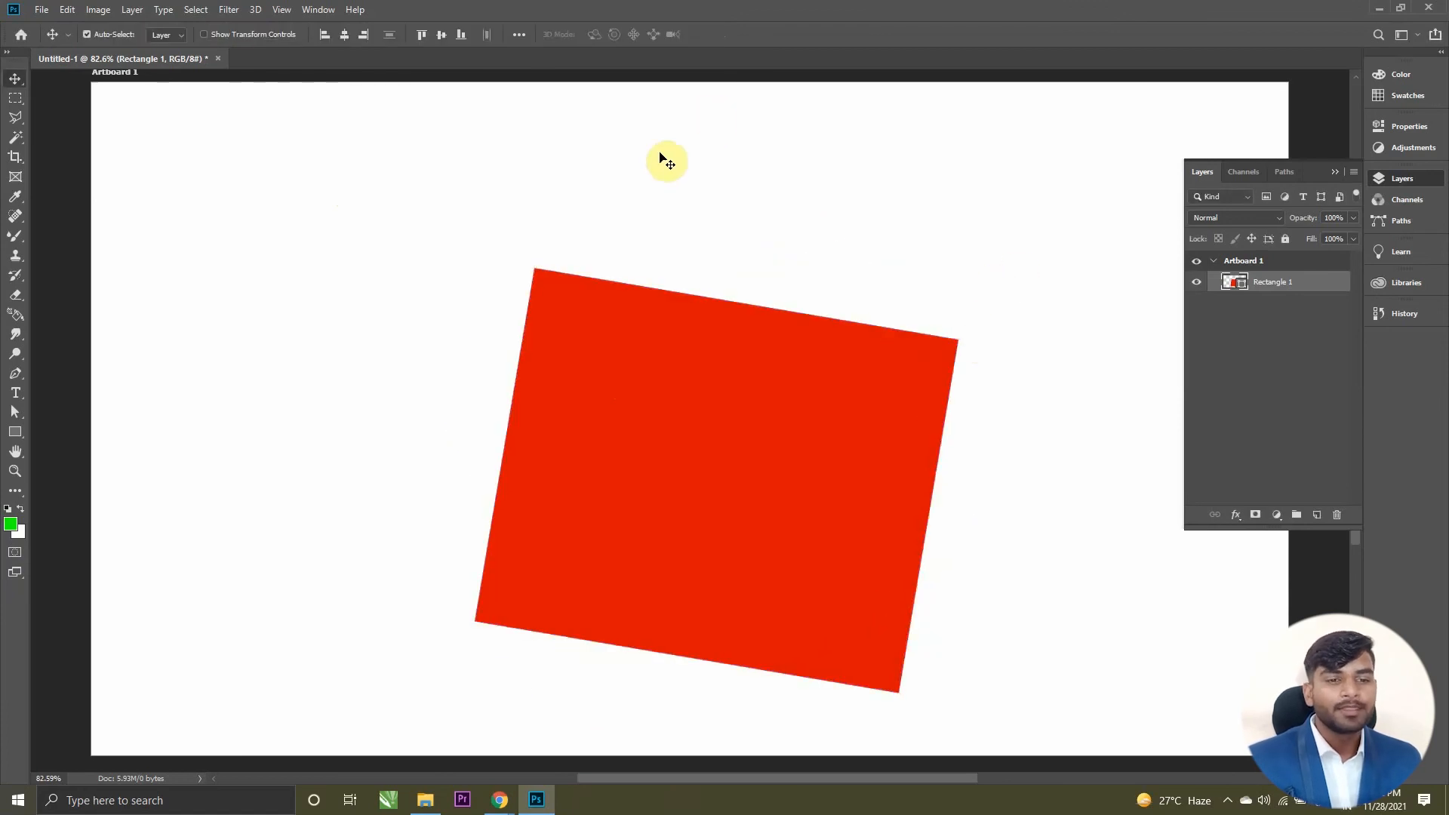
key("ctrl+z")
left_click(710, 329)
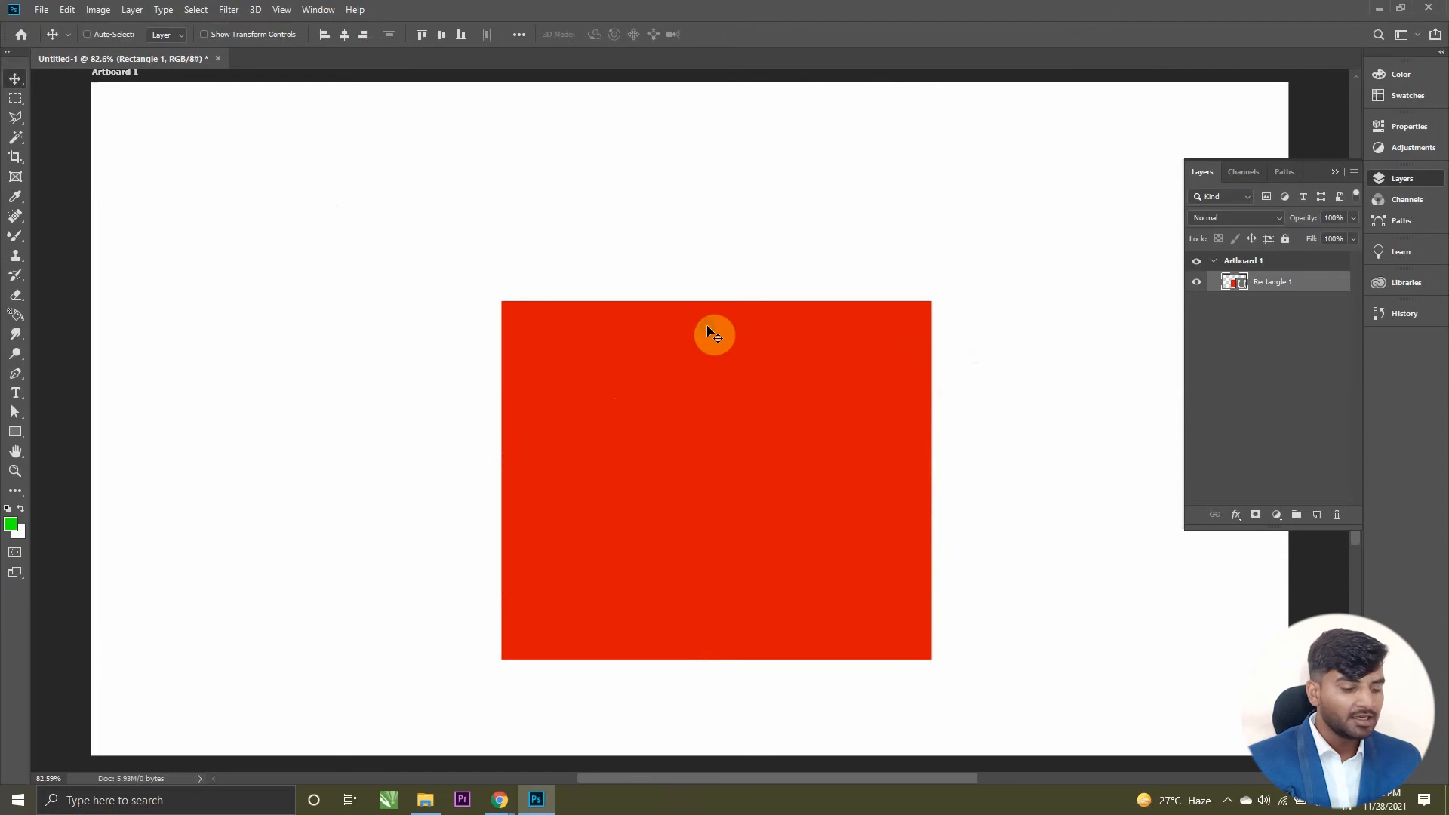
key("ctrl+t")
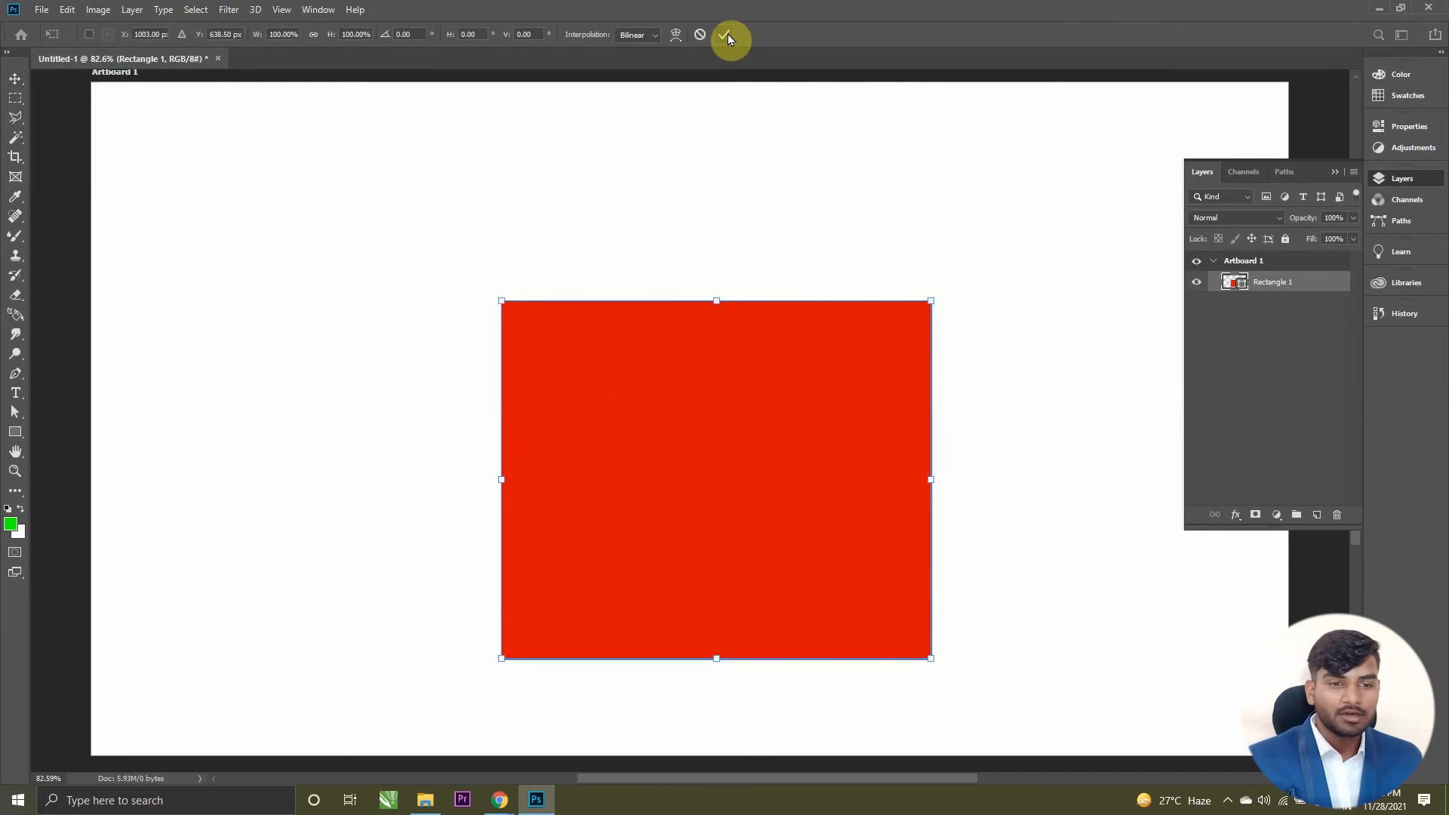
left_click(727, 34)
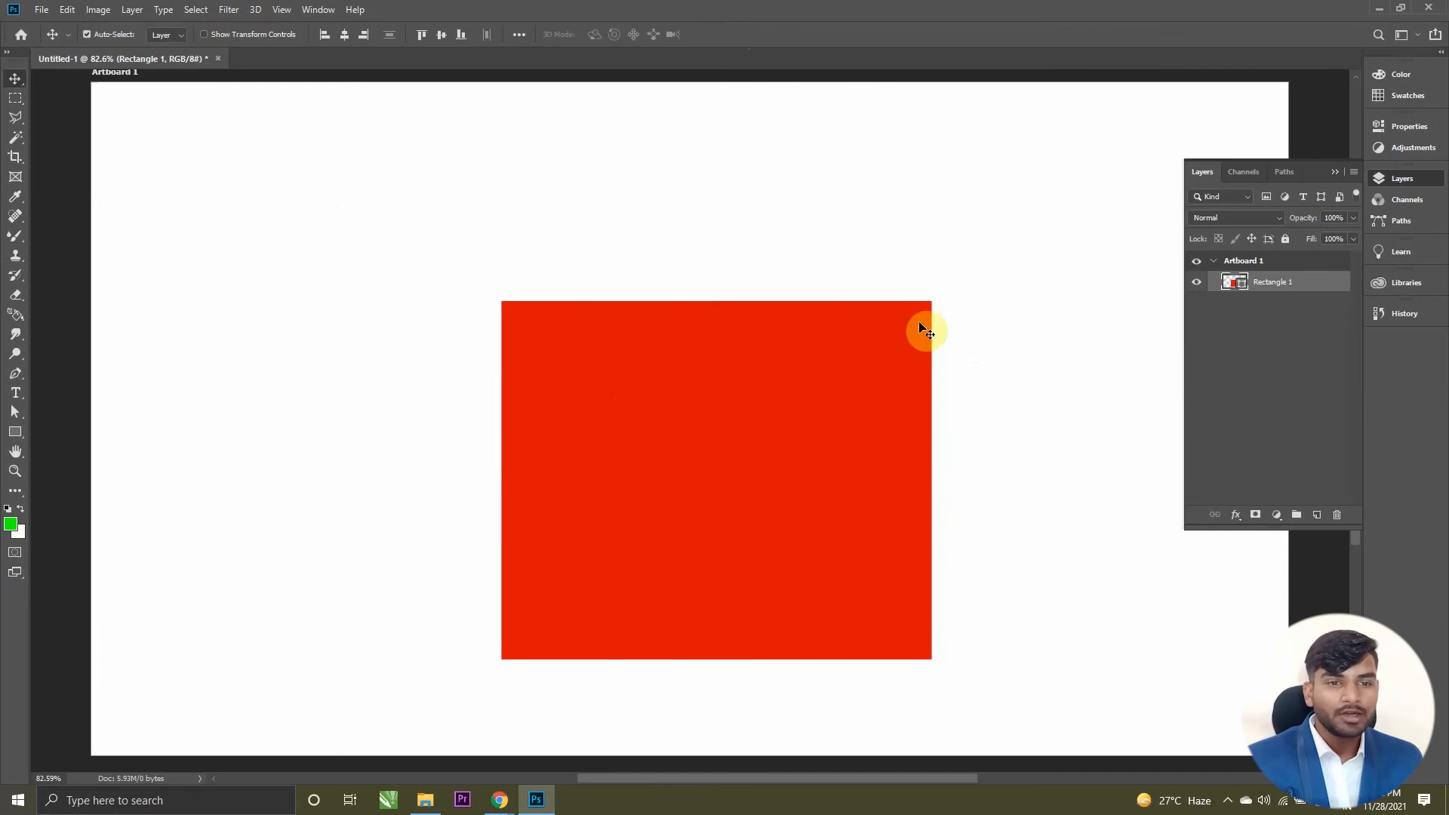
Step: Move the red rectangle around the artboard and leave it near the middle
mouse_move(728, 443)
left_mouse_down()
mouse_move(705, 434)
mouse_move(721, 488)
mouse_move(745, 430)
mouse_move(759, 459)
mouse_move(722, 442)
left_mouse_up()
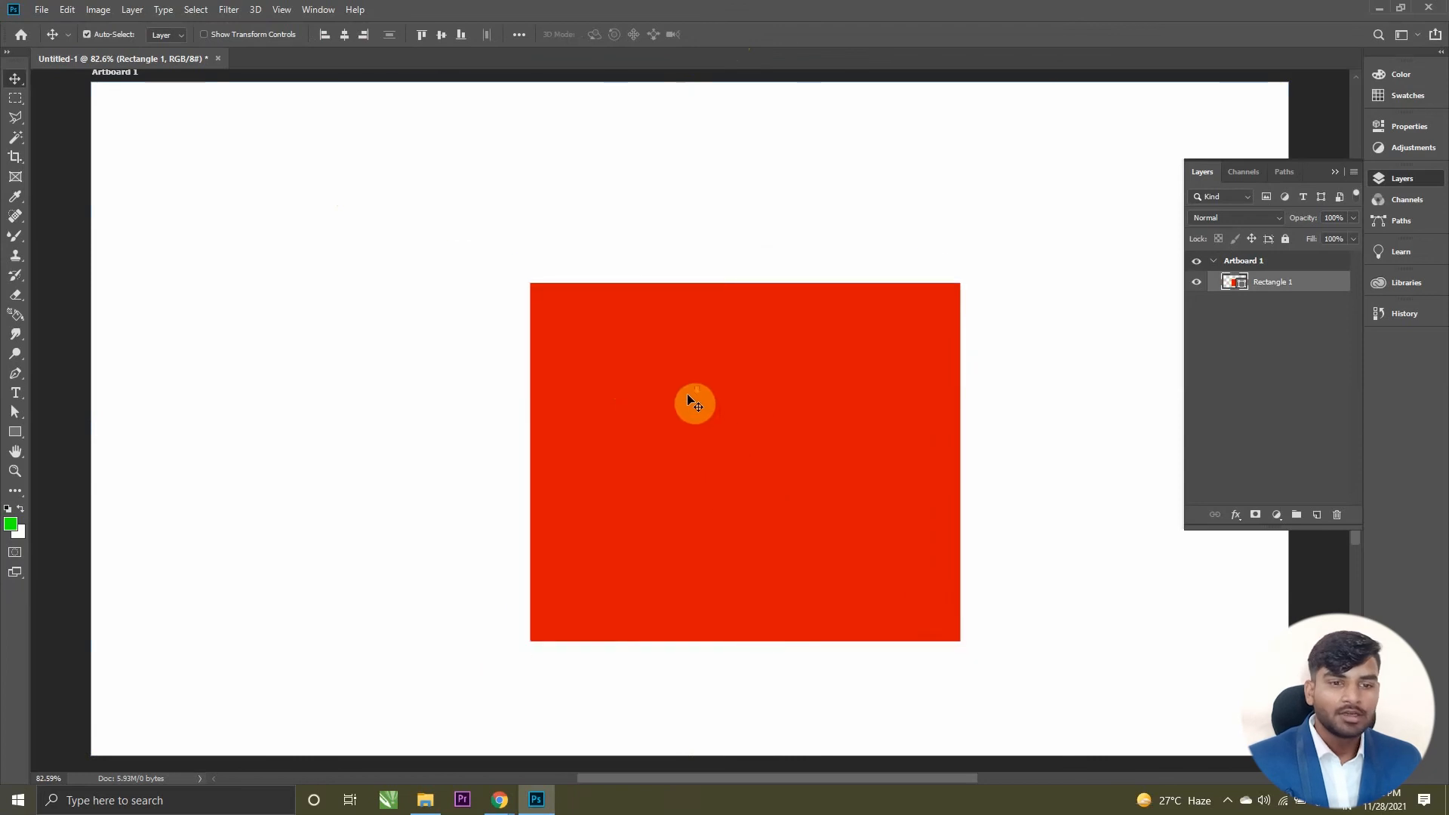
scroll(687, 394, "down", 3)
scroll(695, 406, "up", 1)
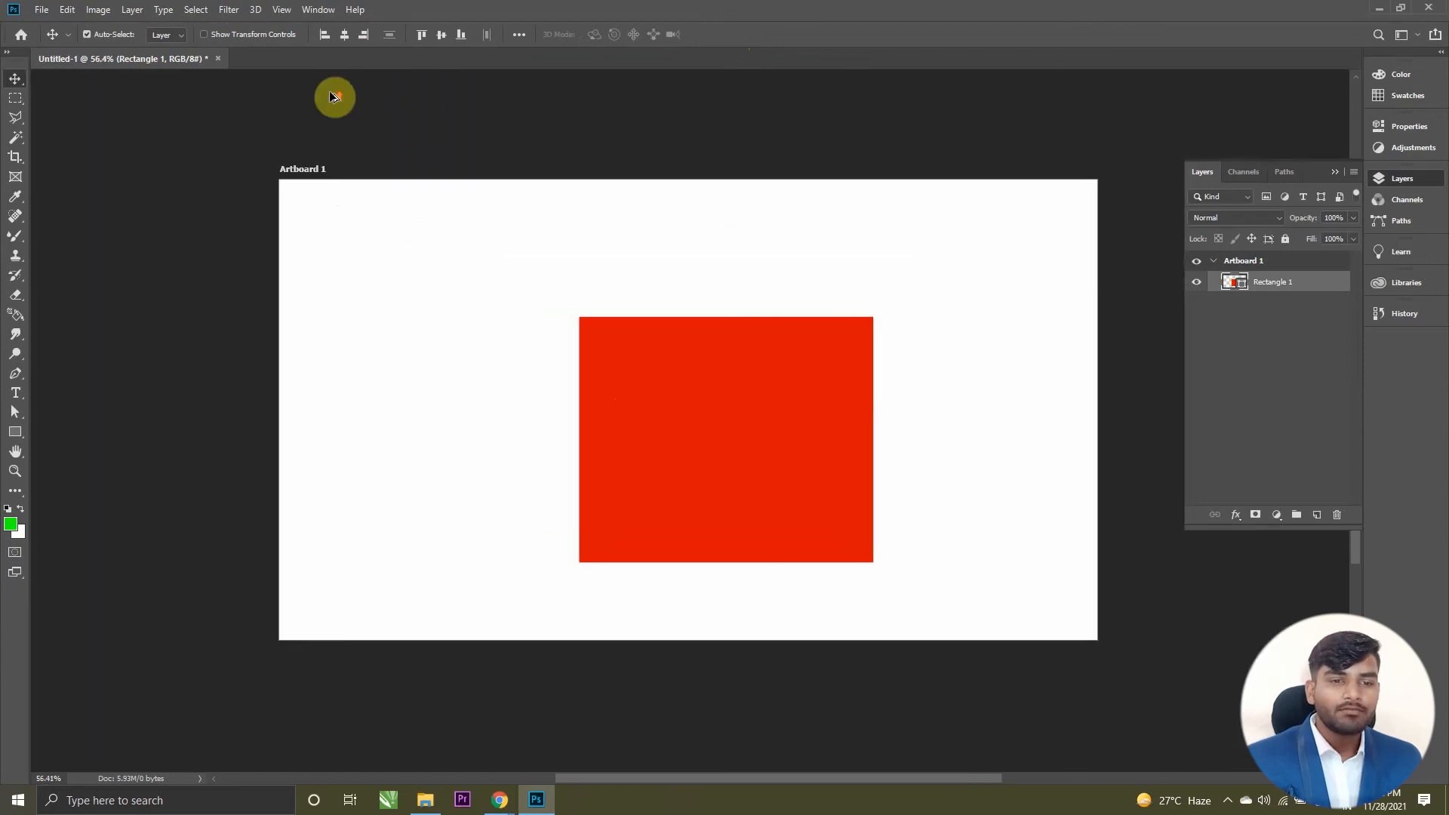
scroll(330, 91, "up", 1)
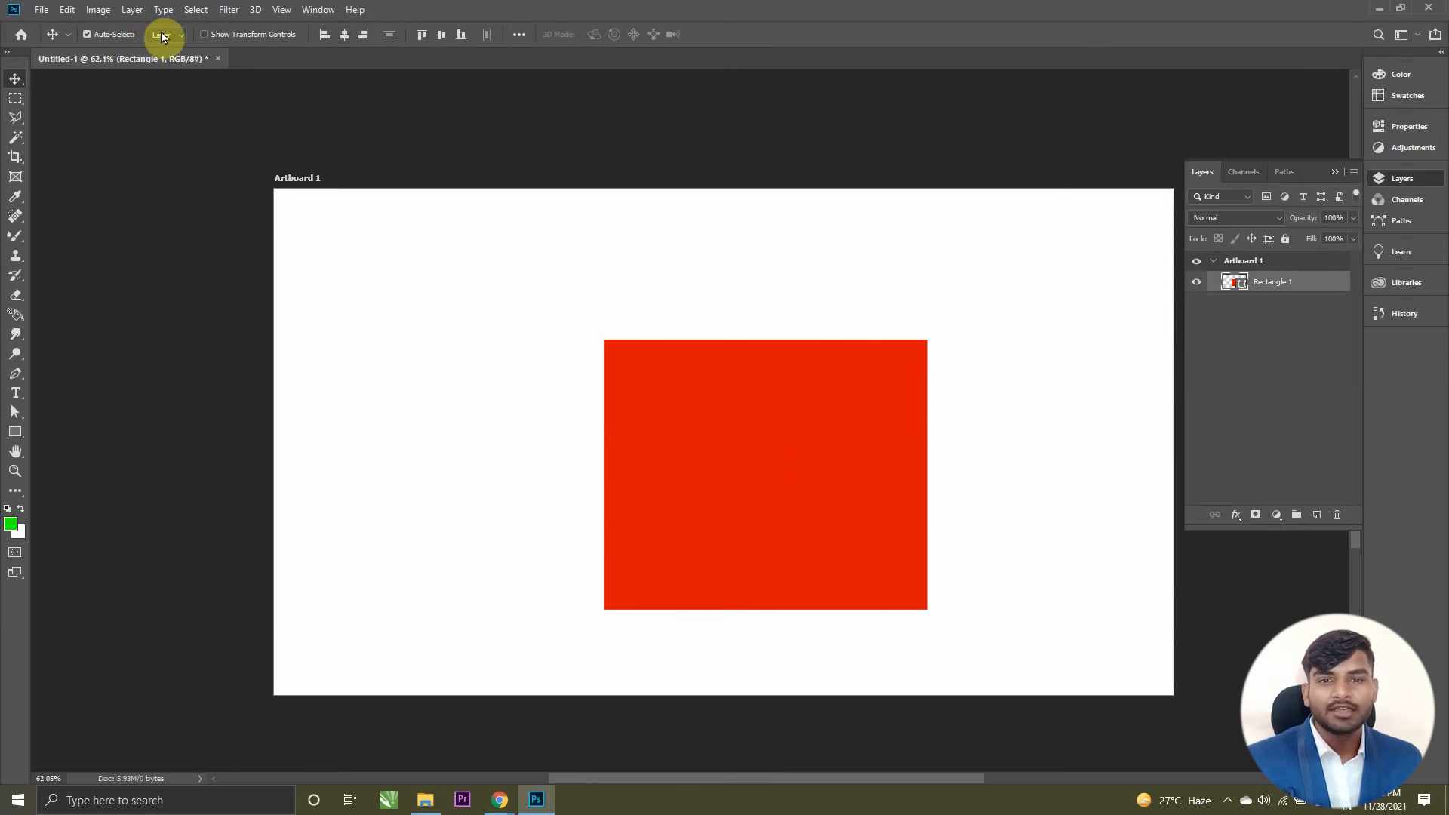
left_click_drag(737, 388, 694, 478)
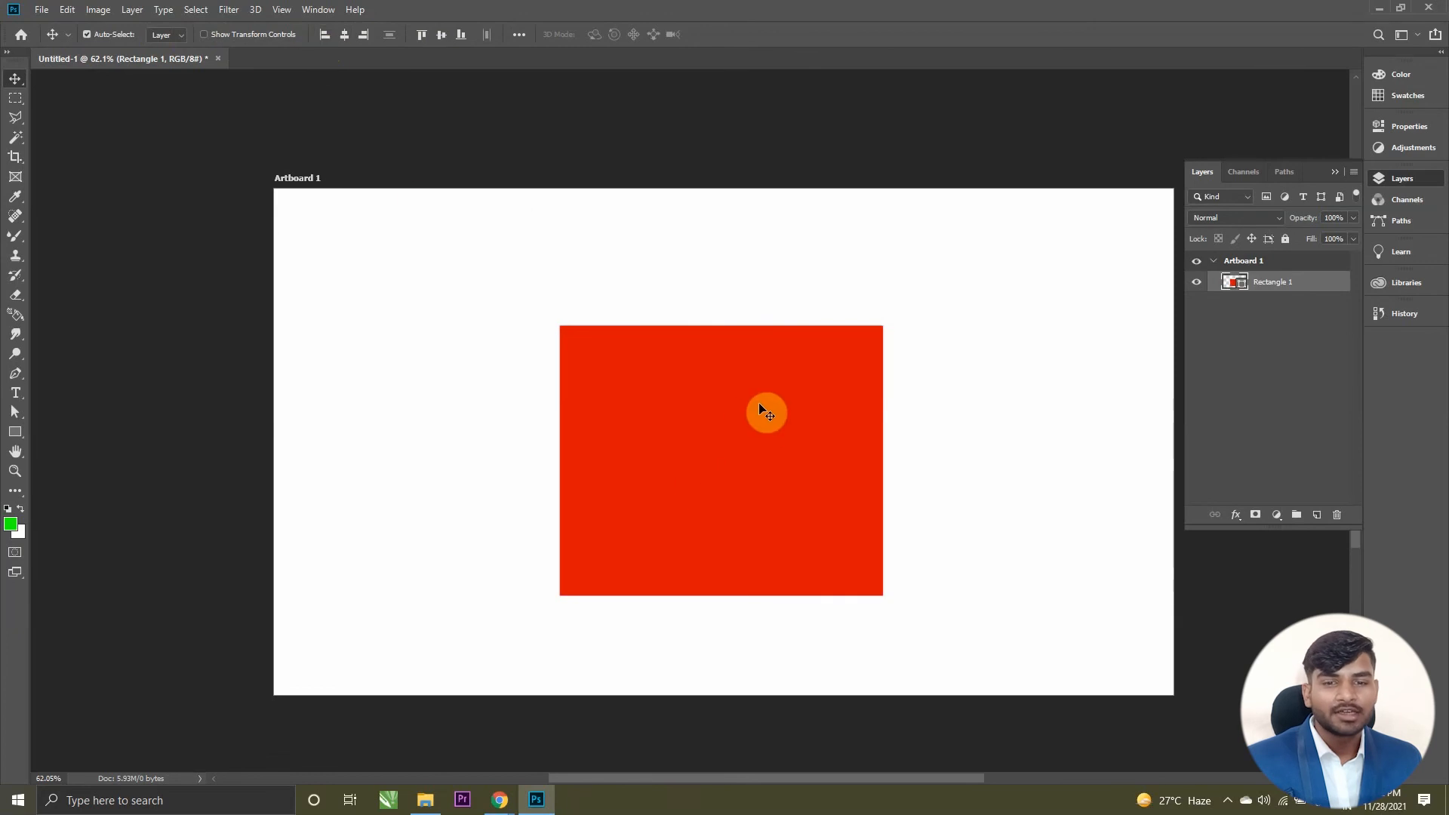
left_click_drag(737, 426, 699, 420)
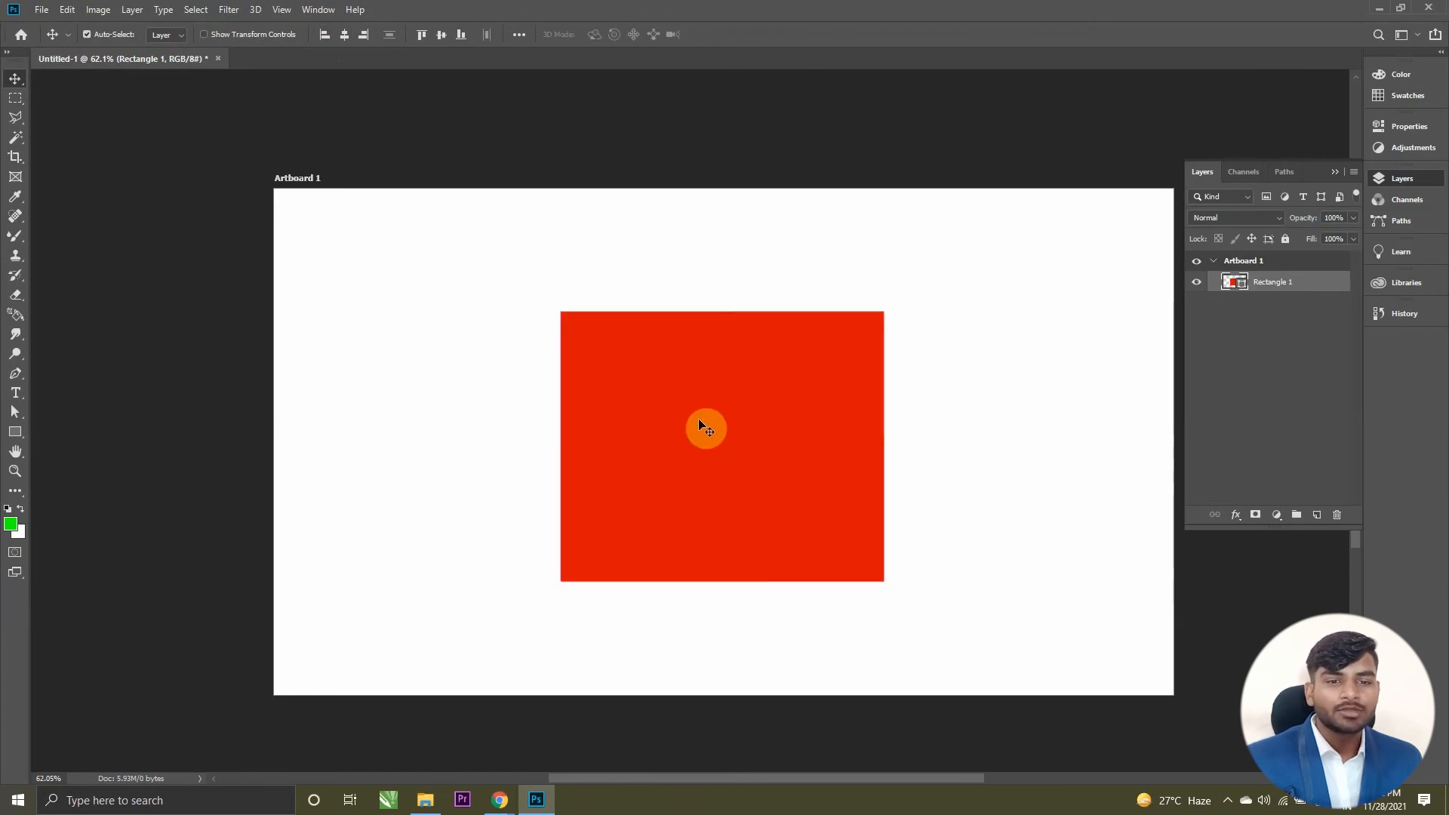
Step: Align the red rectangle to the artboard's left edge, horizontal centre and right edge in turn, and finish with it centred horizontally
left_click(327, 36)
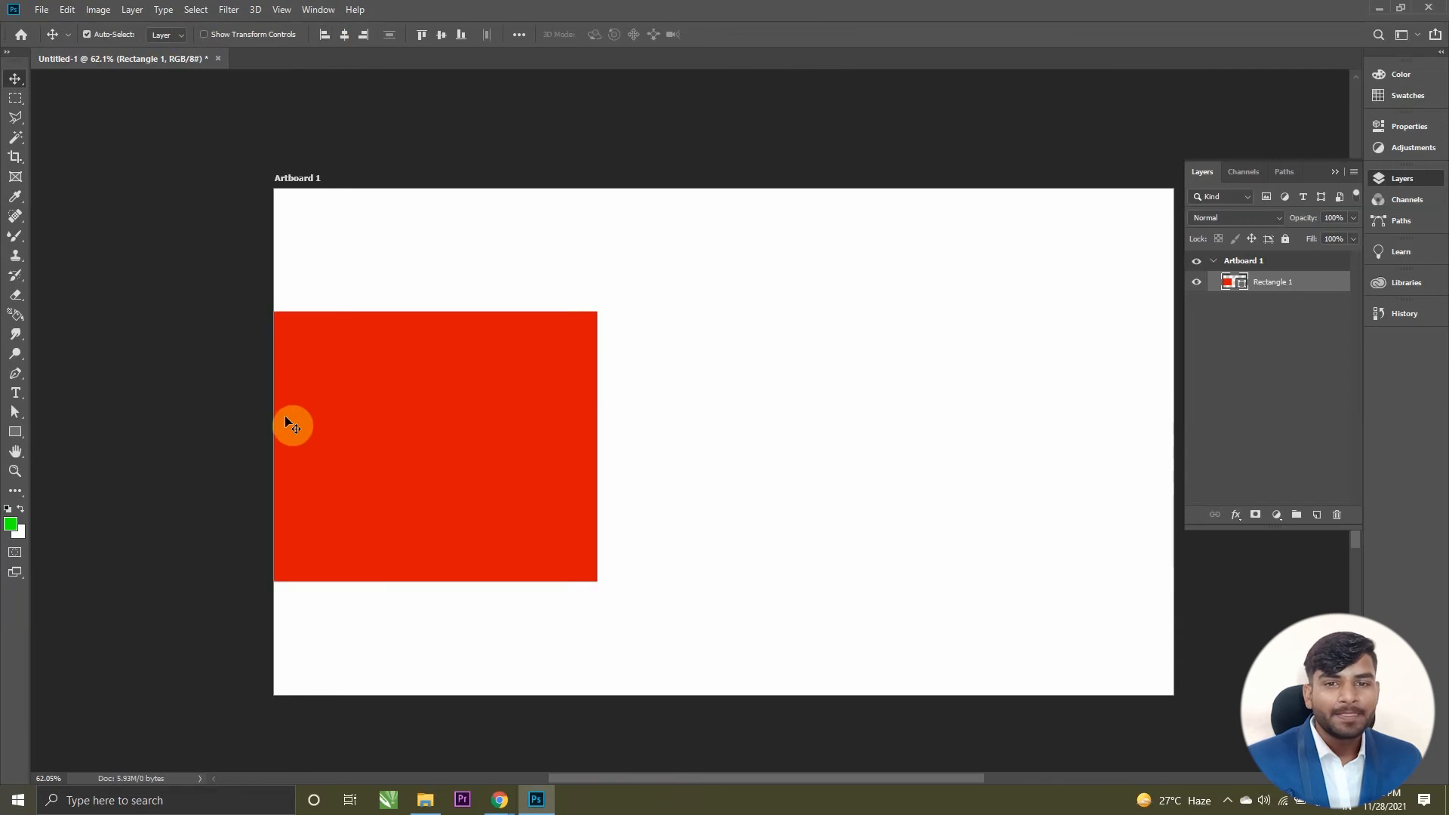
left_click(346, 37)
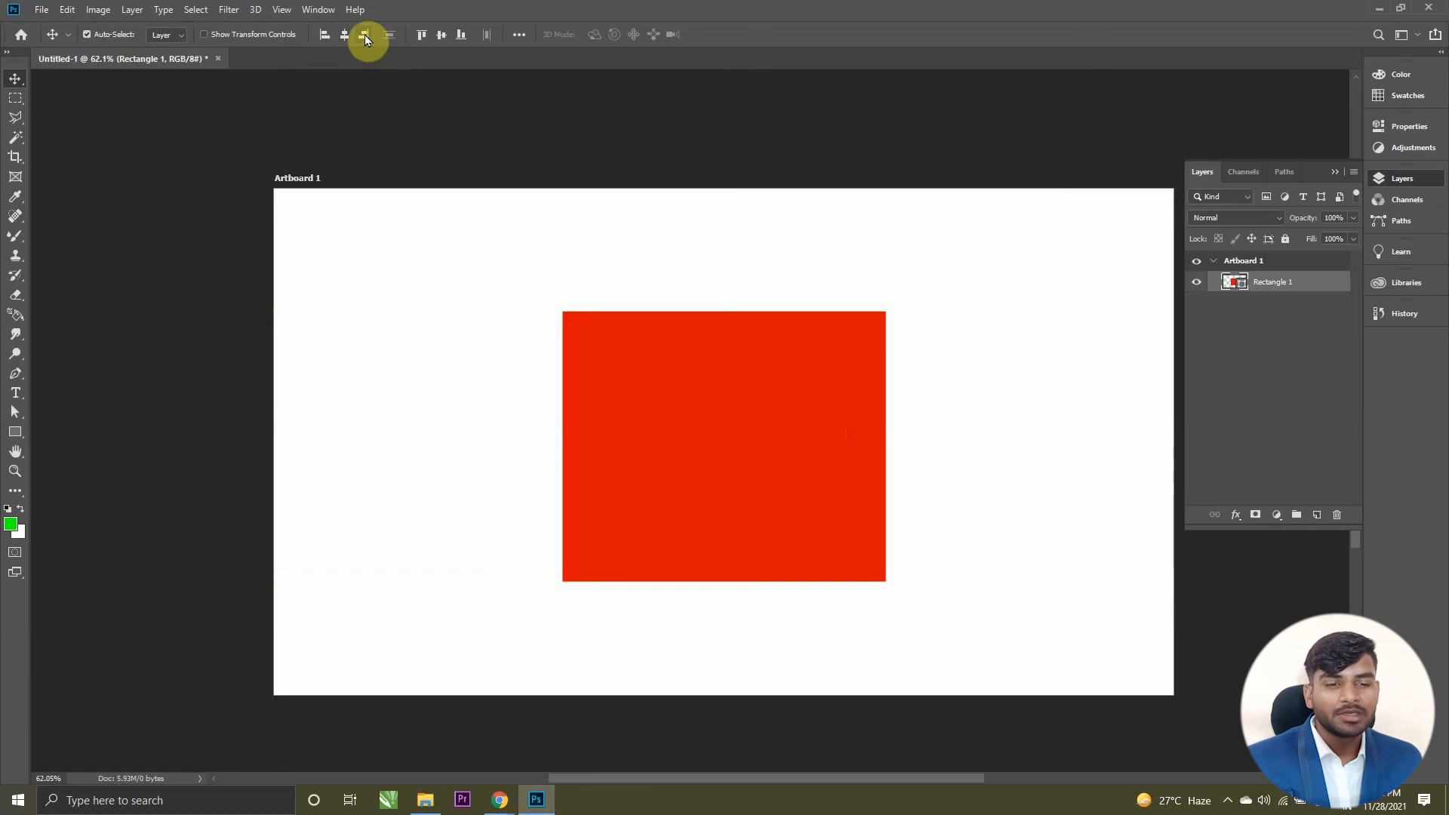
left_click(365, 35)
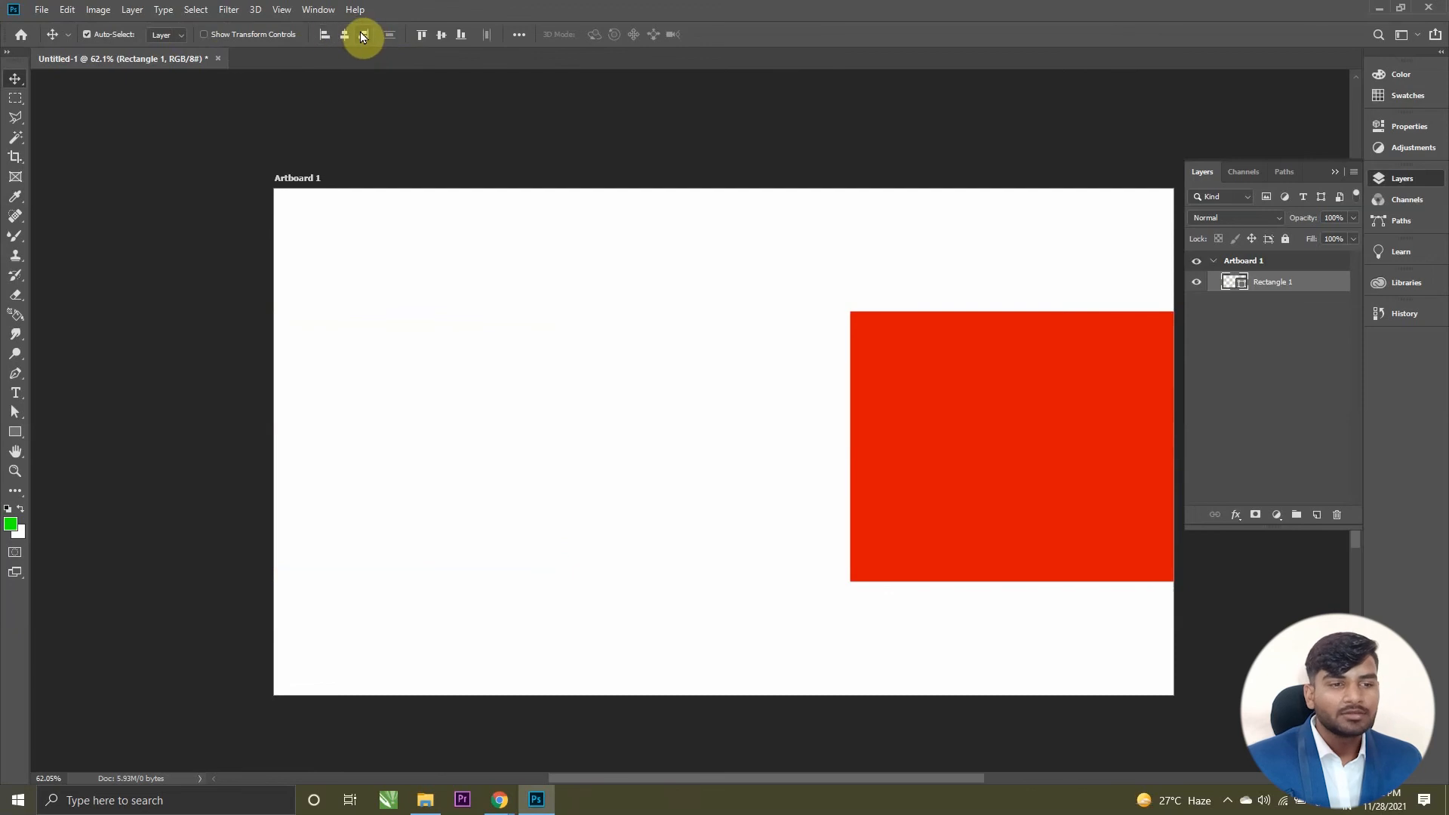
left_click(325, 36)
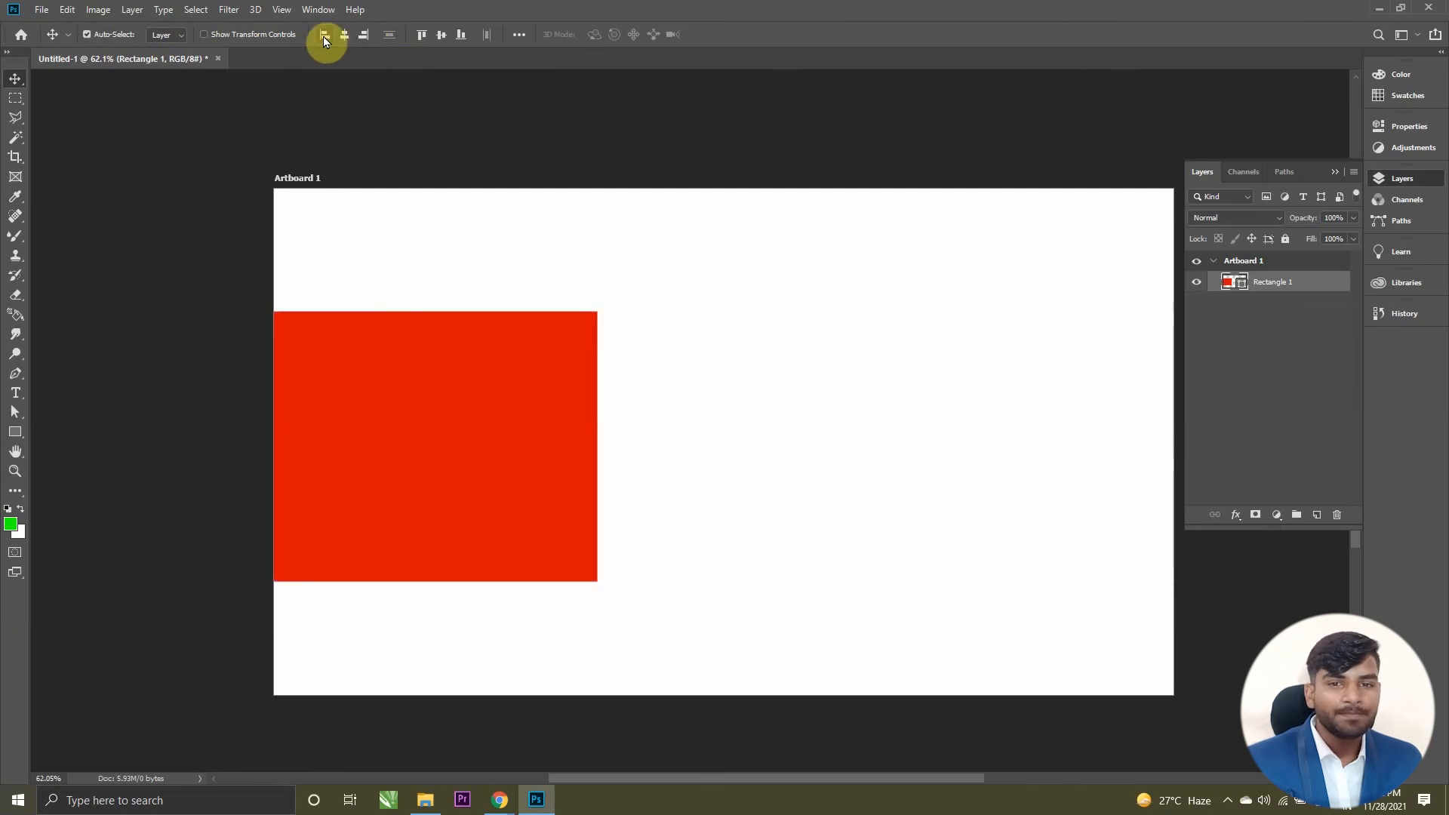
left_click(337, 36)
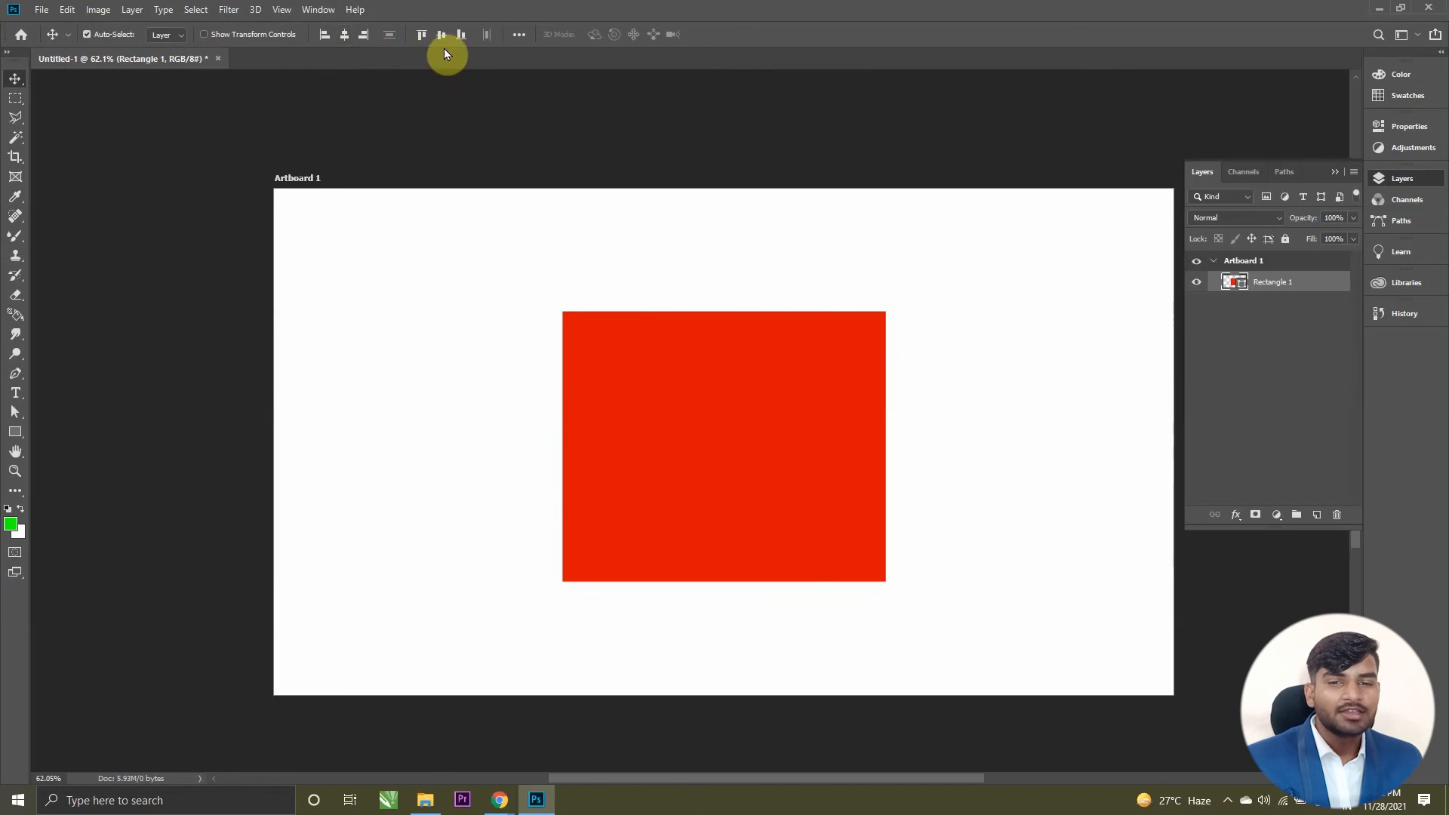
Step: Align the red rectangle to the artboard's top edge, vertical centre and bottom edge in turn, leaving it at the bottom
left_click(421, 36)
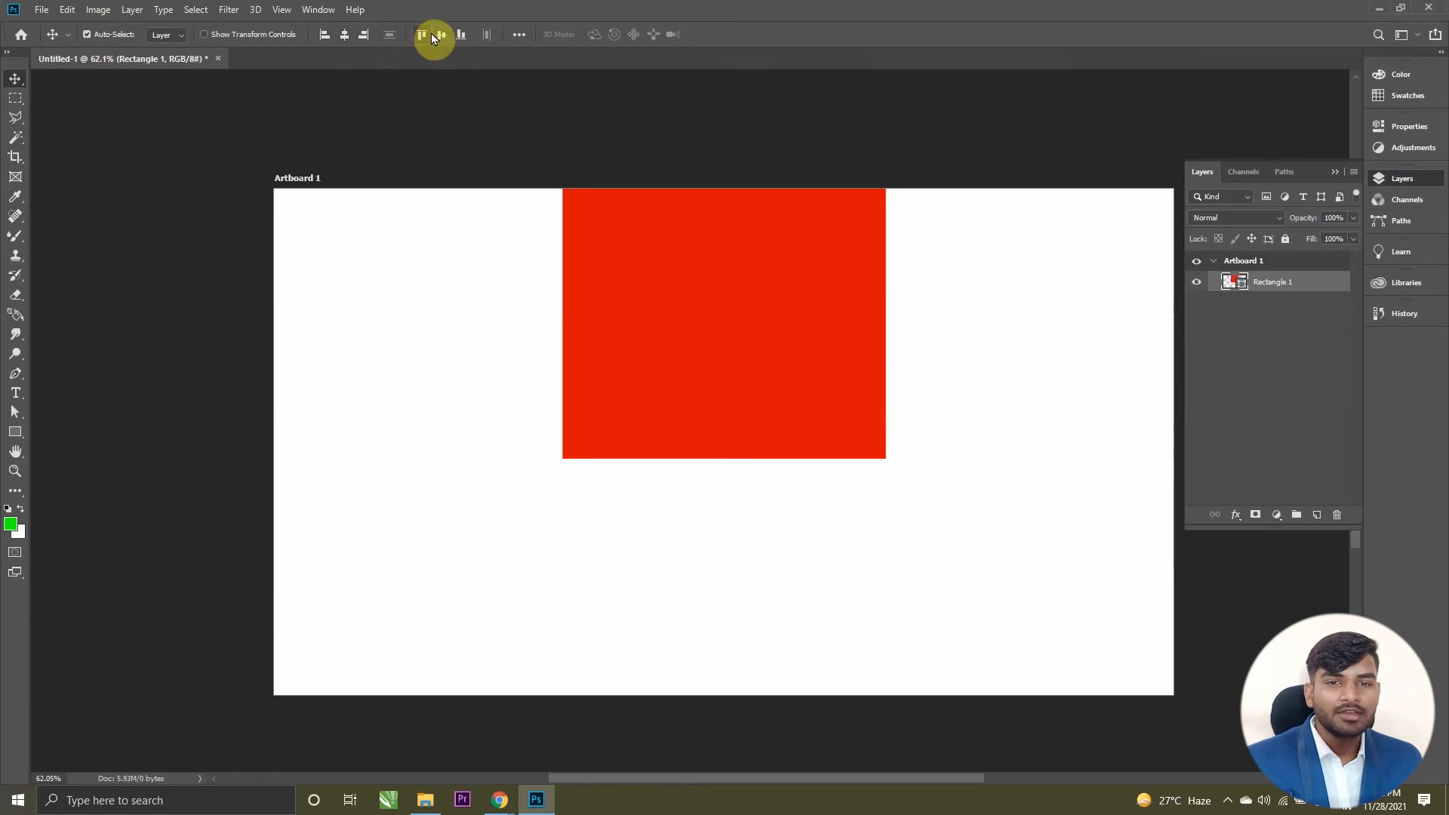
left_click(441, 36)
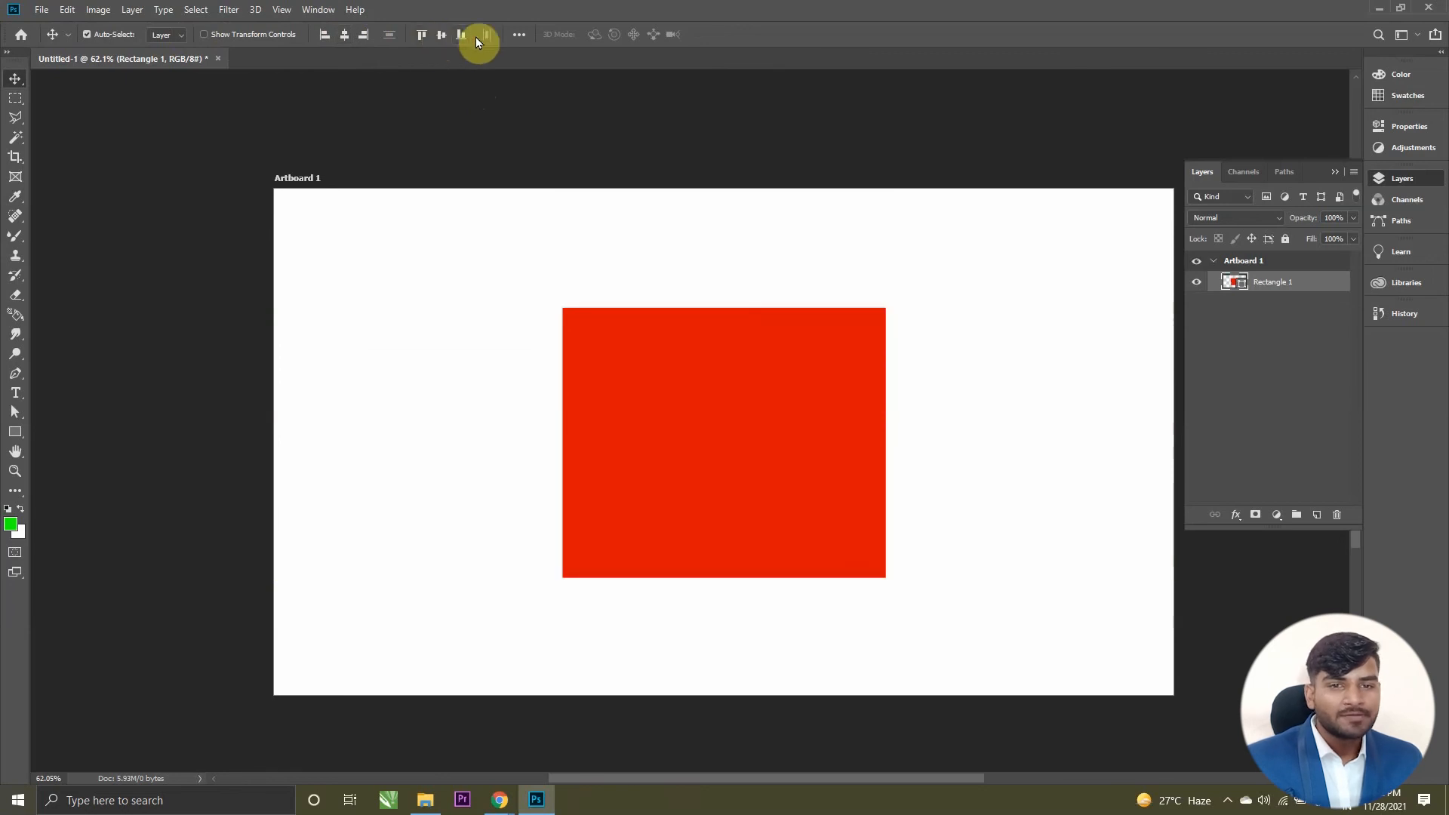
left_click(463, 36)
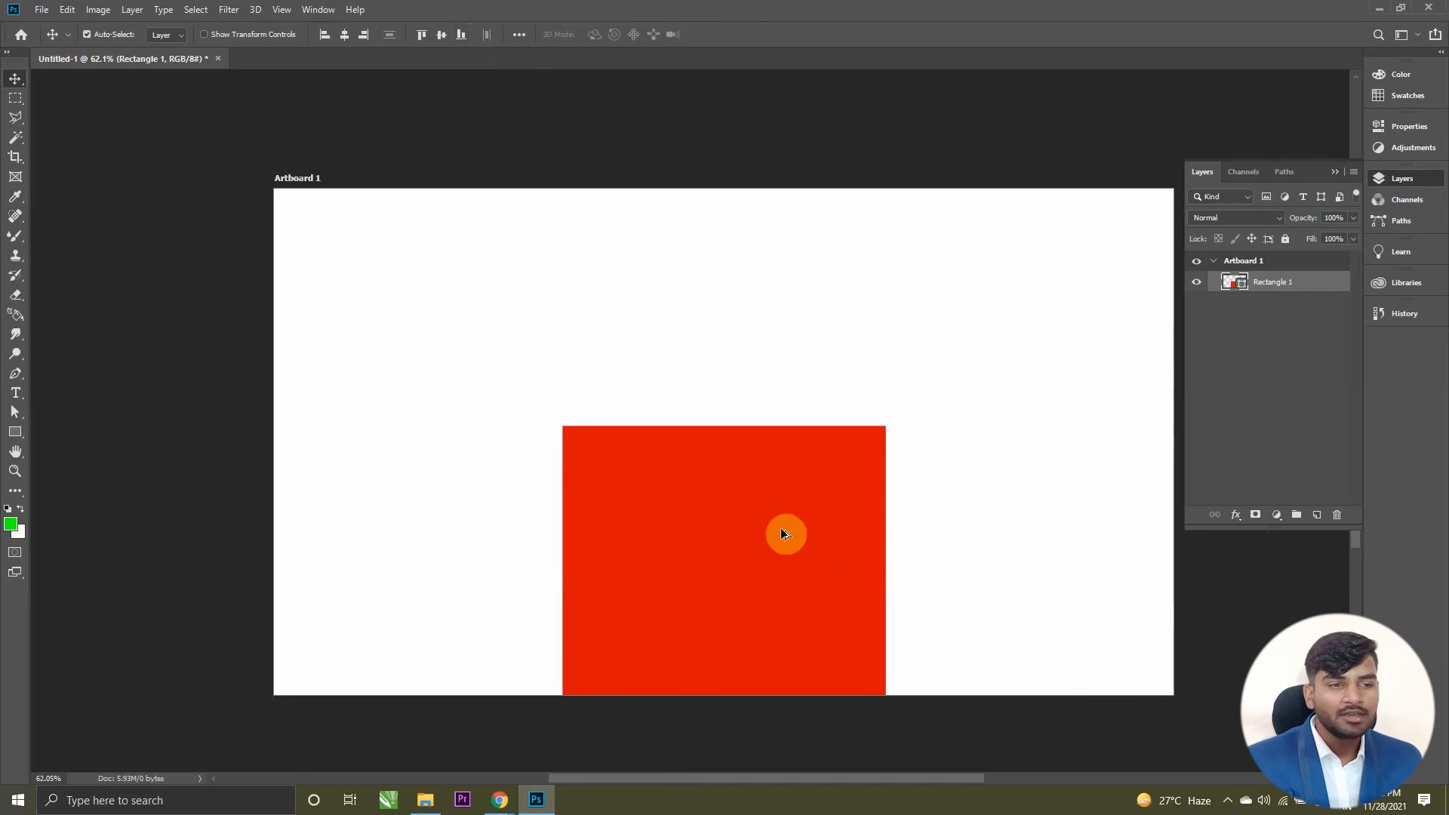
Step: Duplicate the red rectangle upward, reduce the copy's height to about 32.5%, place it above the original, and select the original
left_click_drag(775, 529, 833, 325)
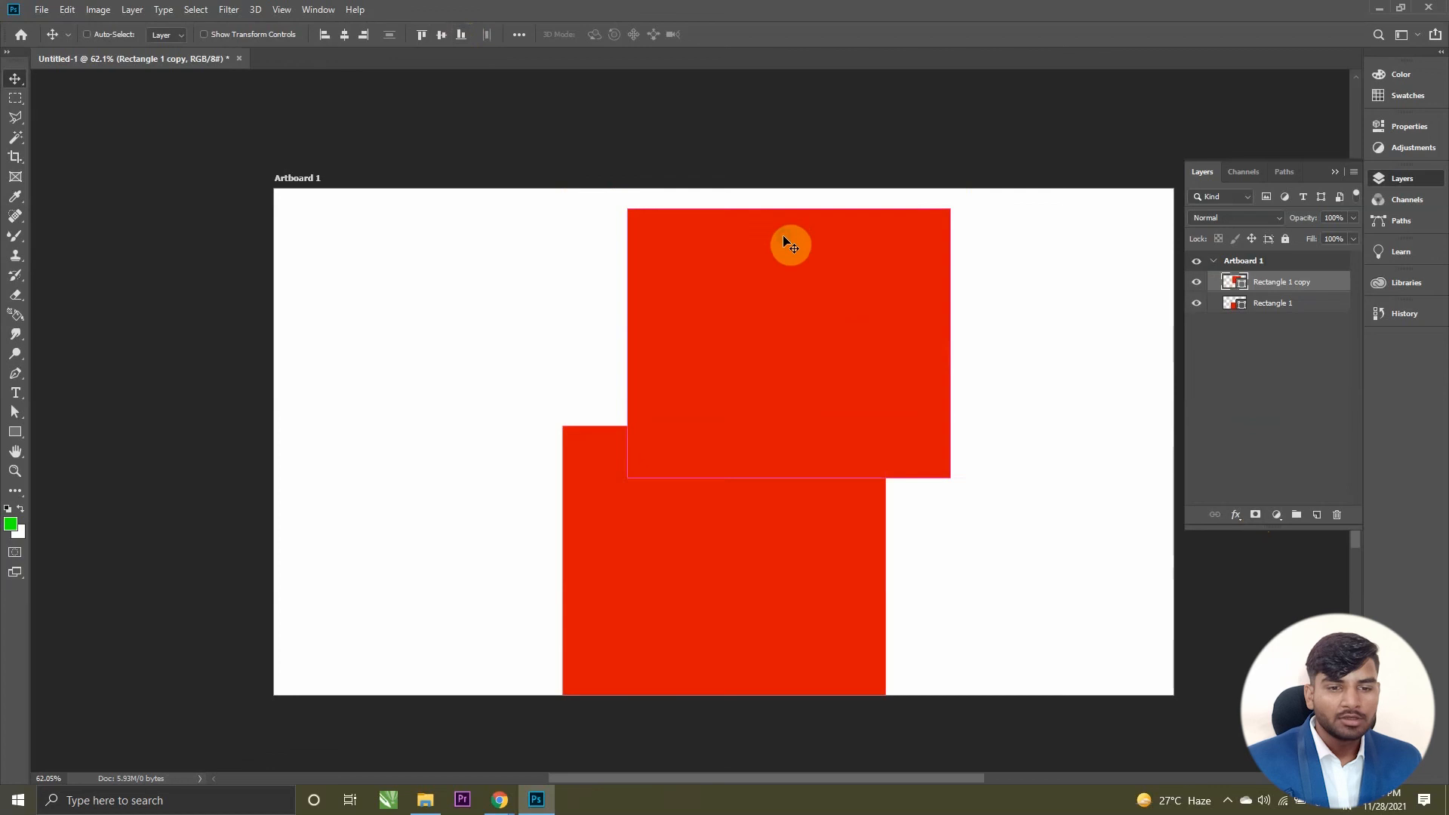
key("ctrl+t")
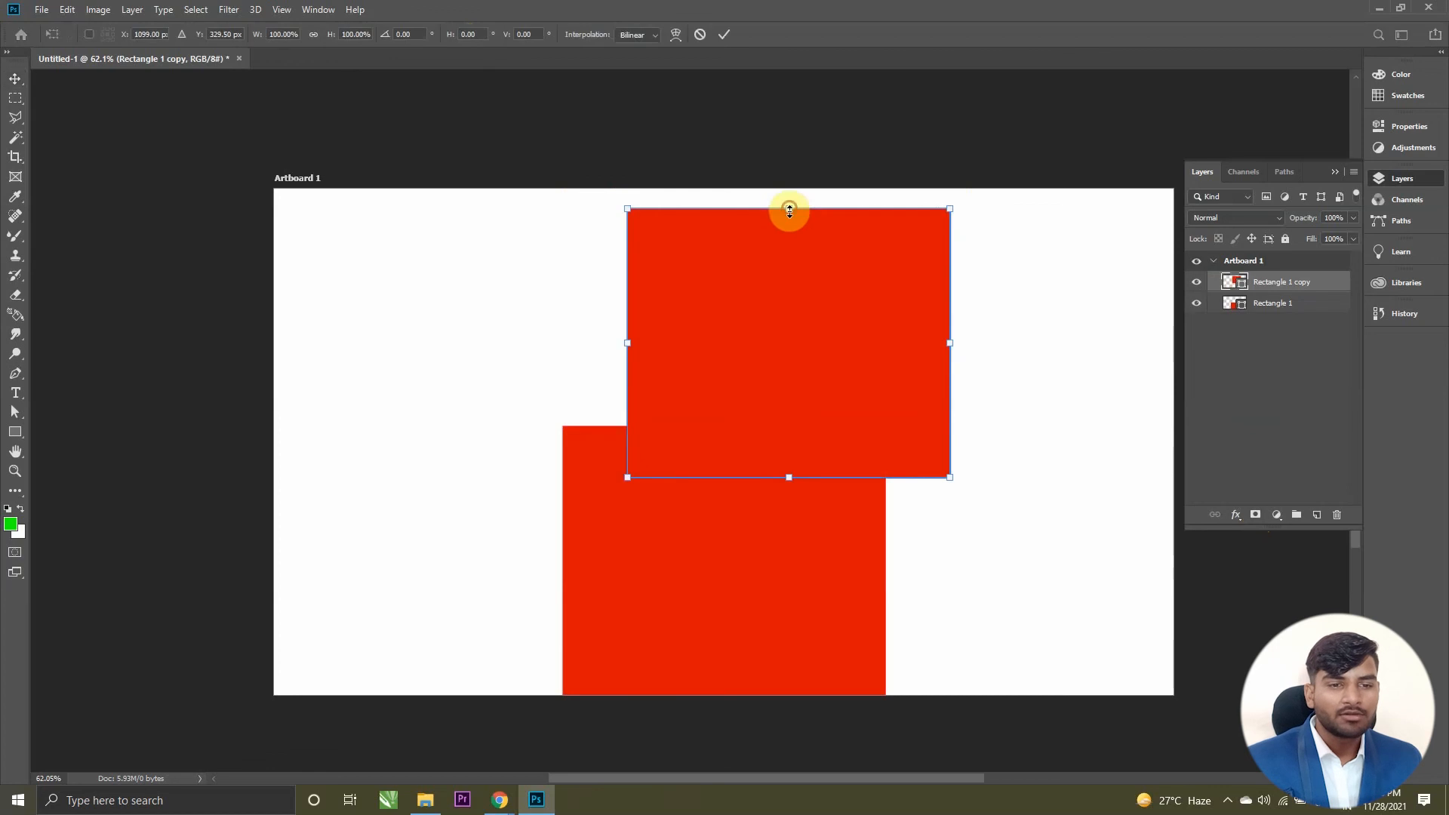
left_click_drag(790, 210, 788, 392)
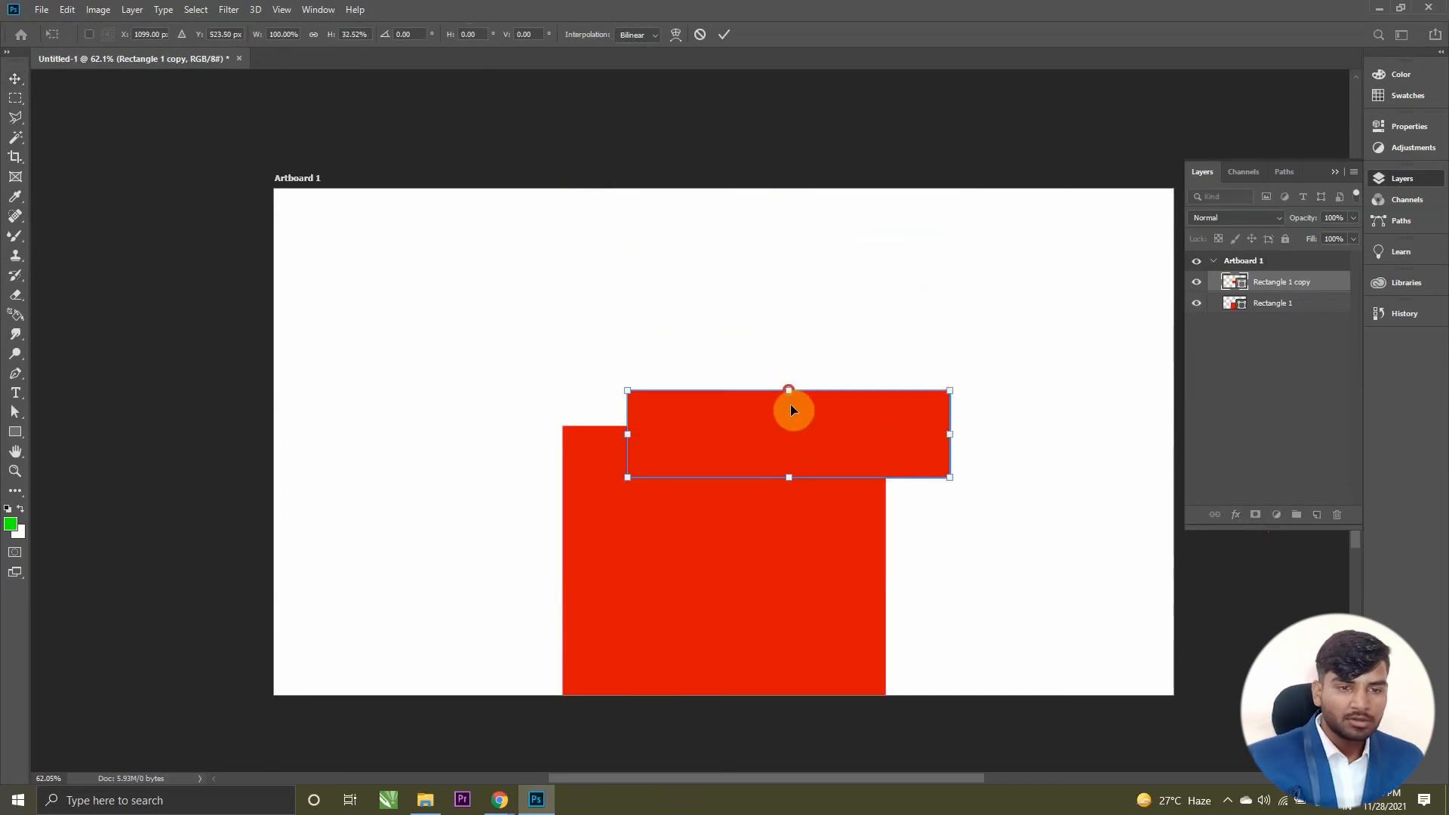
left_click_drag(807, 441, 793, 335)
left_click(758, 550)
left_click(728, 506)
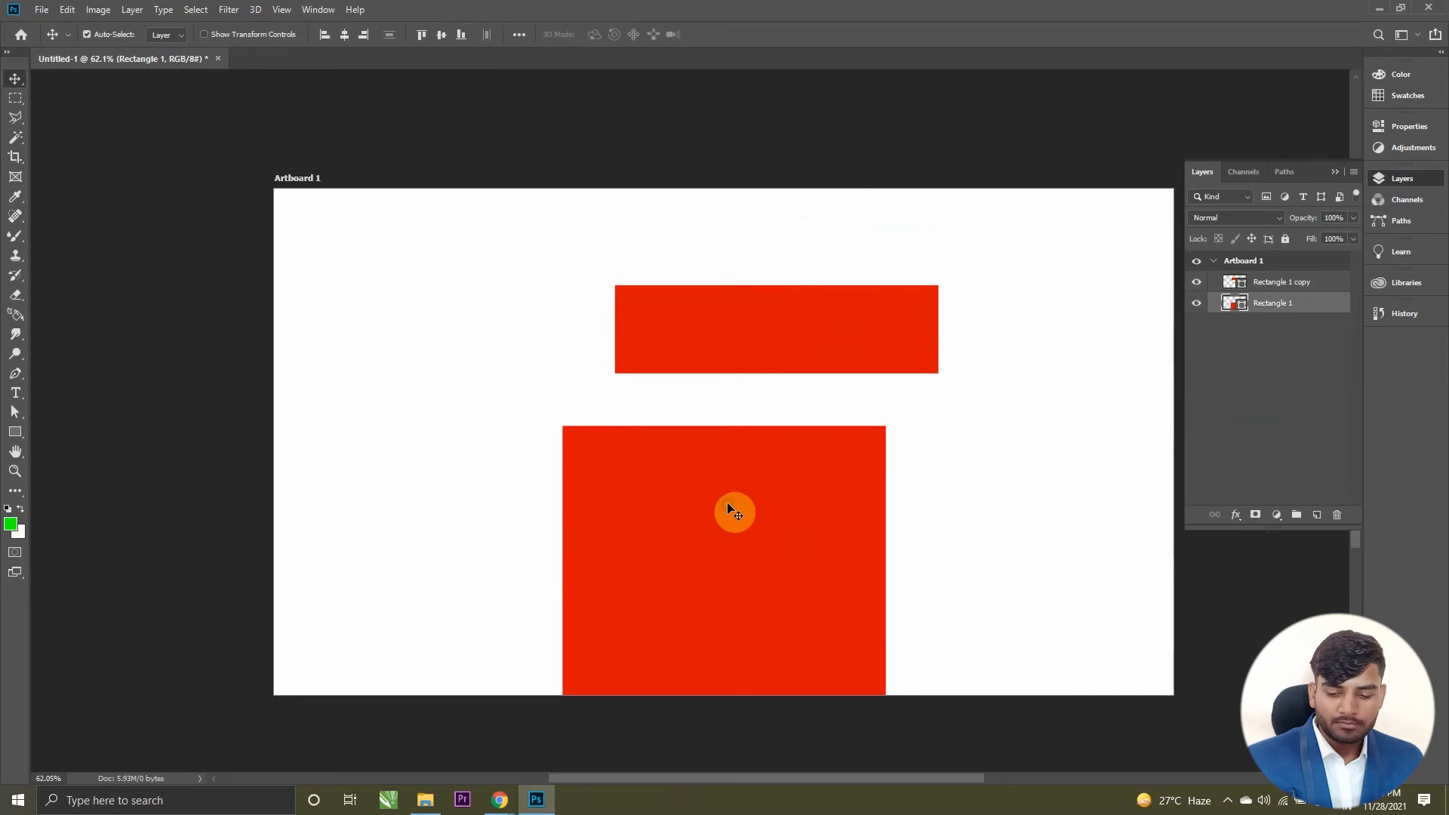
Step: Reduce the height of the lower red rectangle with Free Transform and place it below the copy
key("ctrl+t")
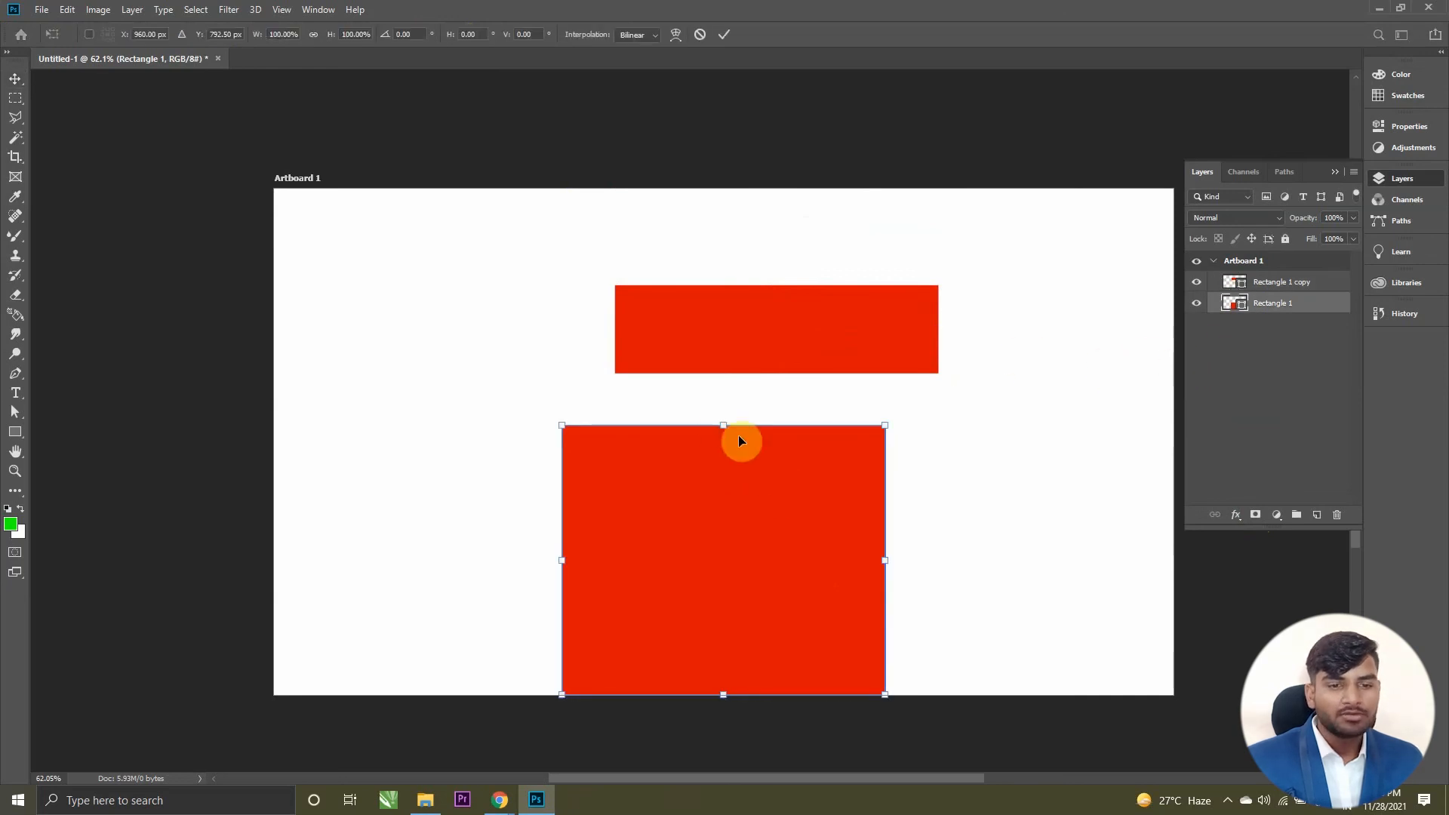
left_click_drag(721, 424, 722, 464)
key("Return")
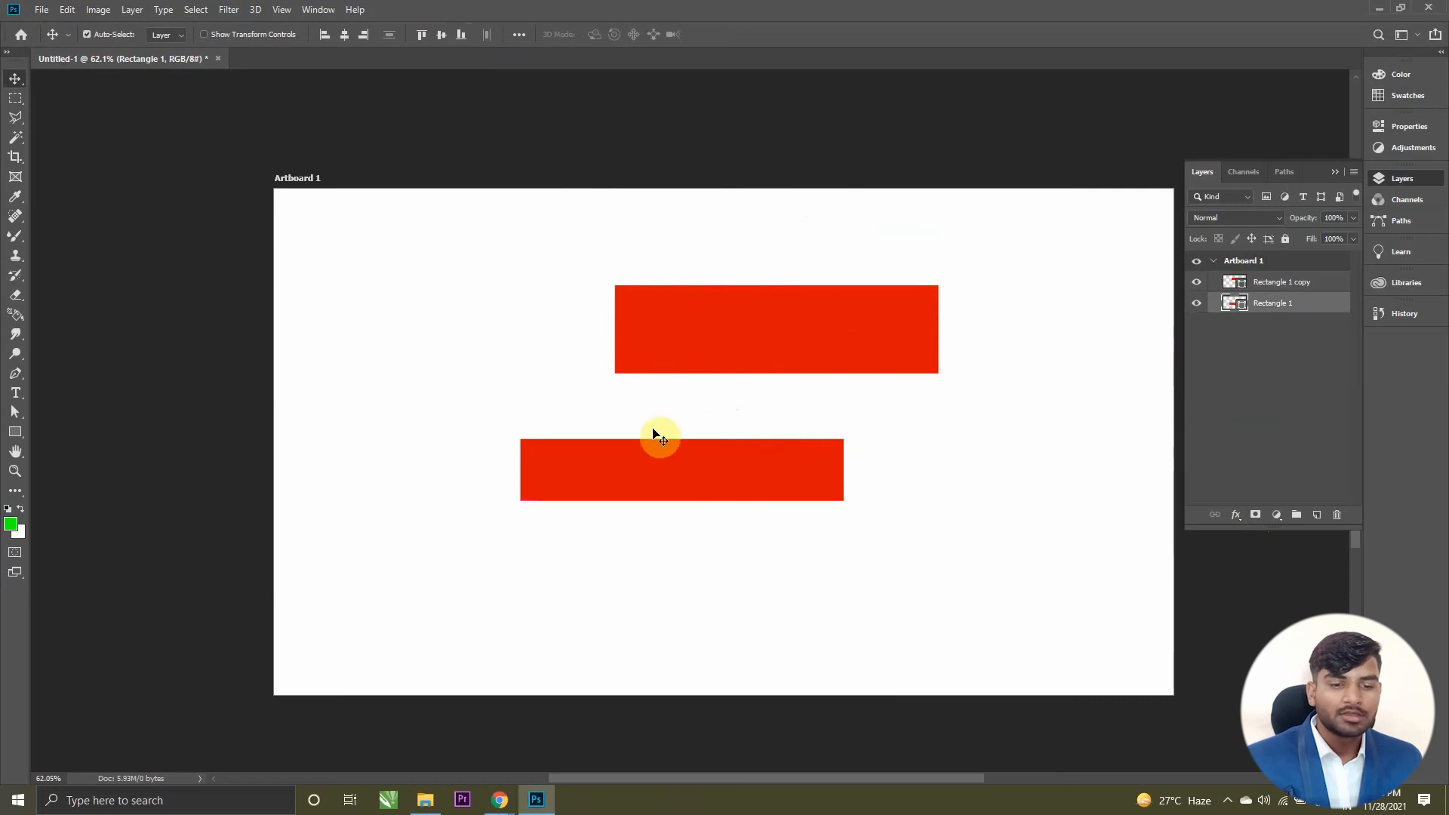
Step: Select both rectangle layers, align their left edges, and clear the layer selection
left_click(1283, 283, "shift")
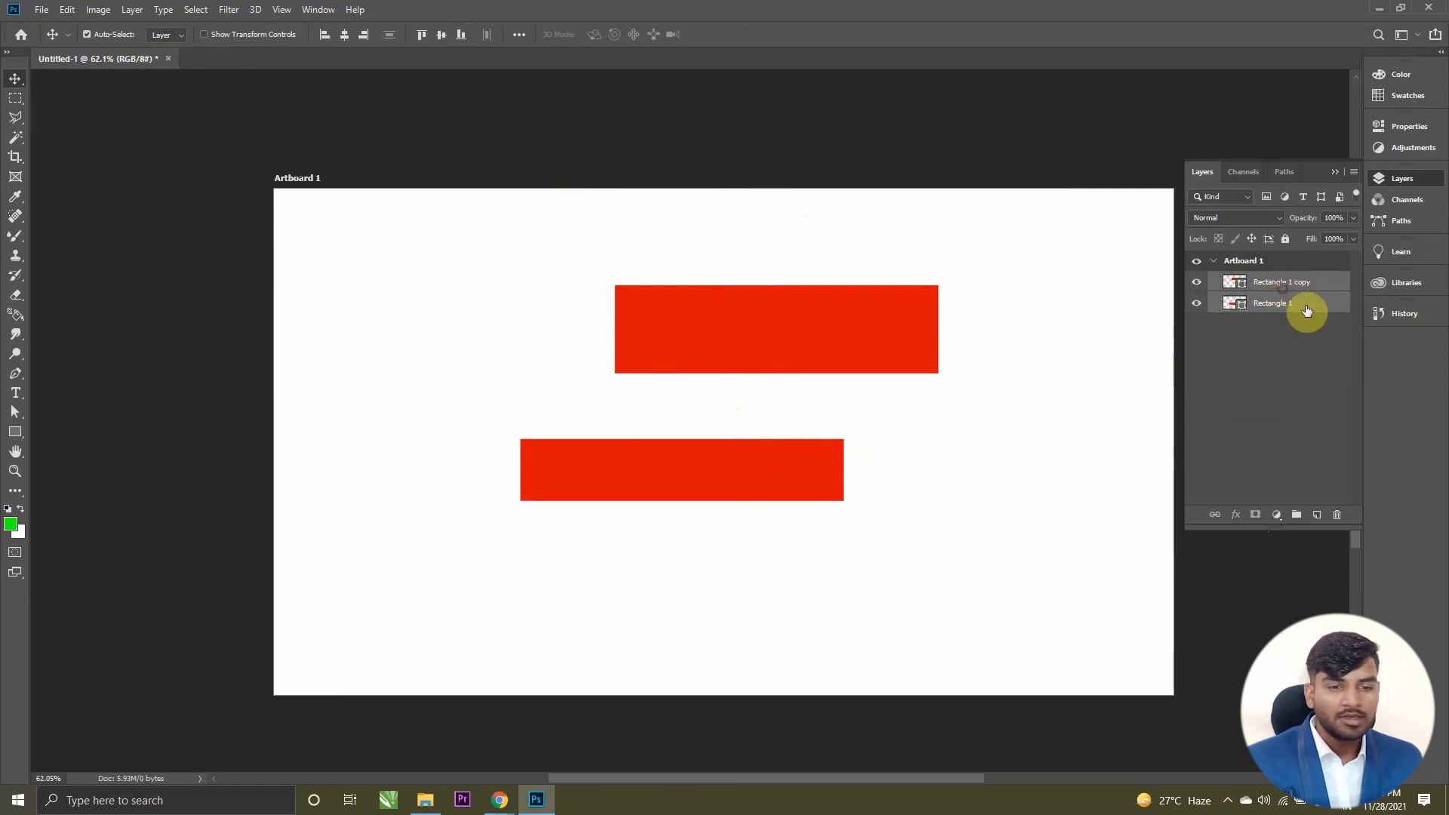
left_click(323, 35)
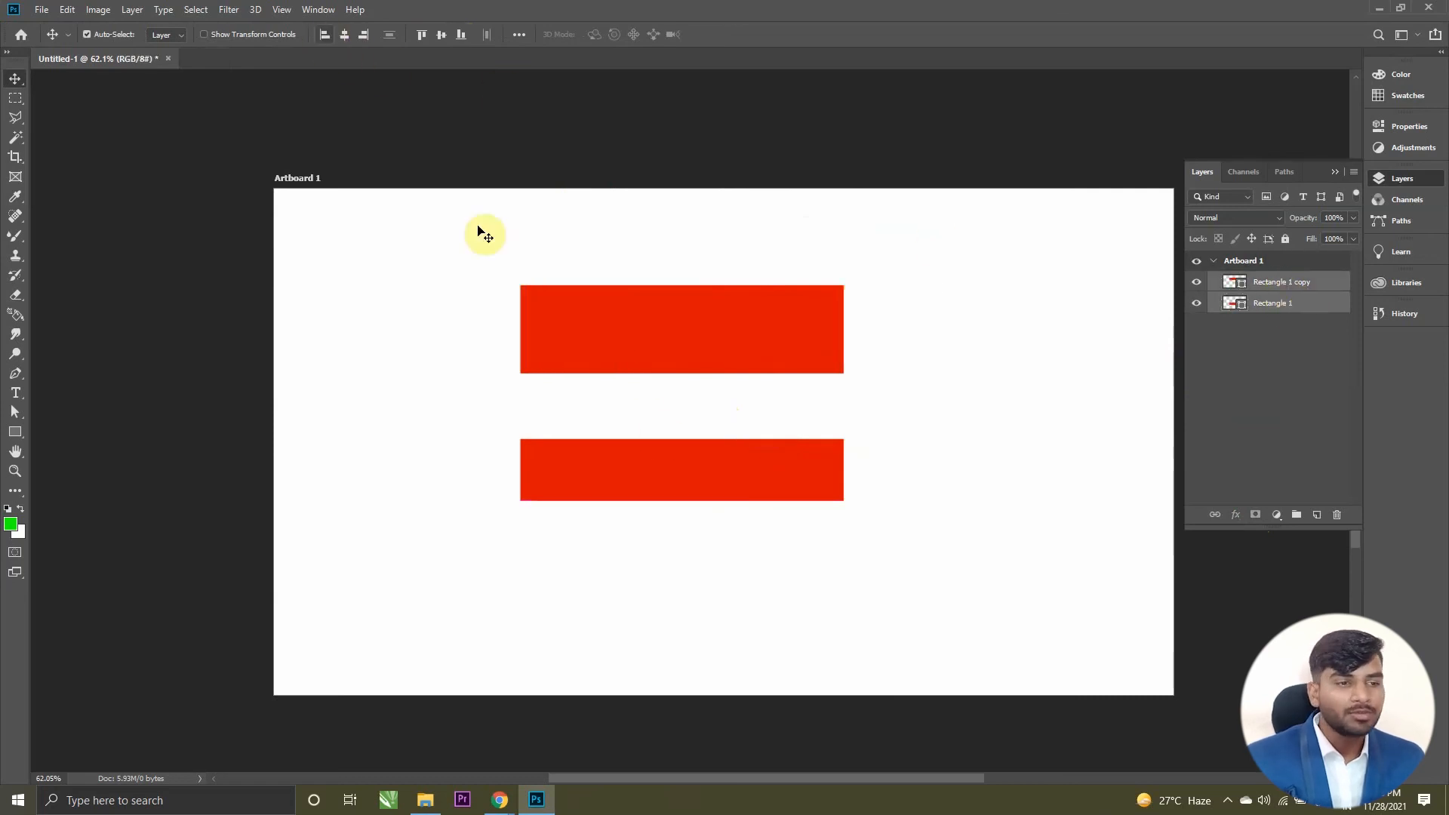
left_click(1316, 418)
Step: Hide and show the Rectangle 1 layer, and select both rectangle layers again
left_click(1259, 304)
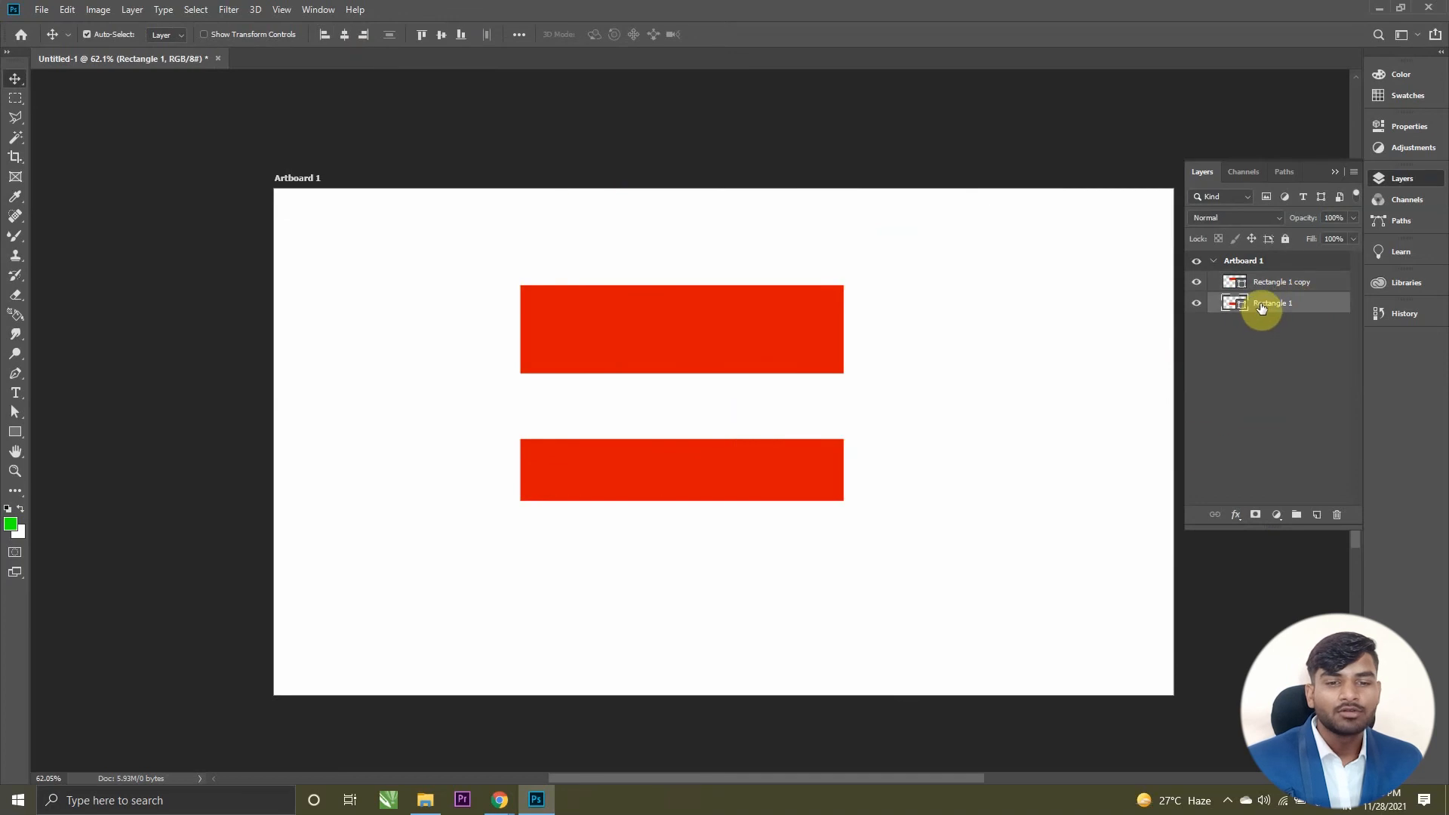
left_click(1196, 304)
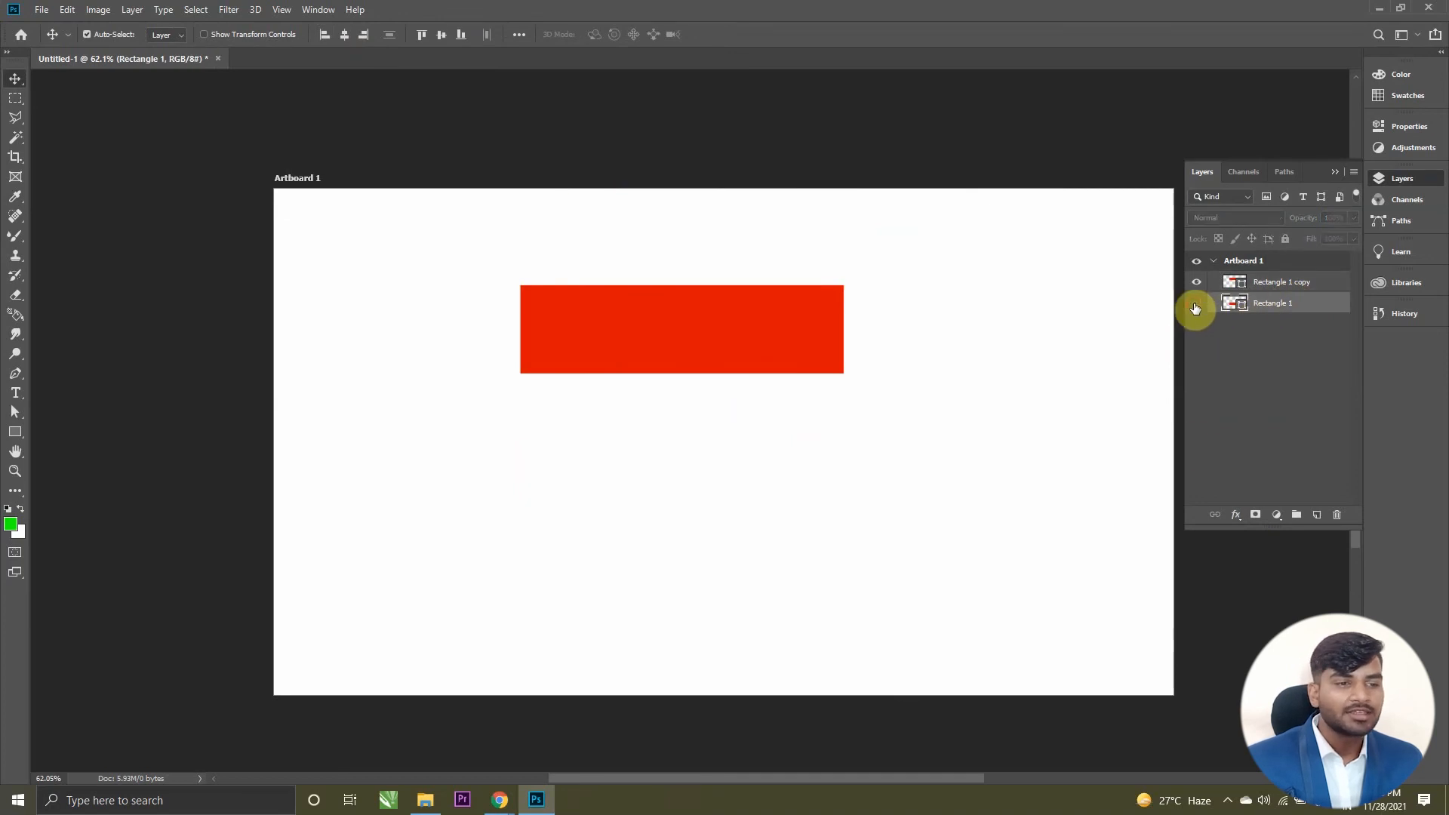
left_click(1196, 304)
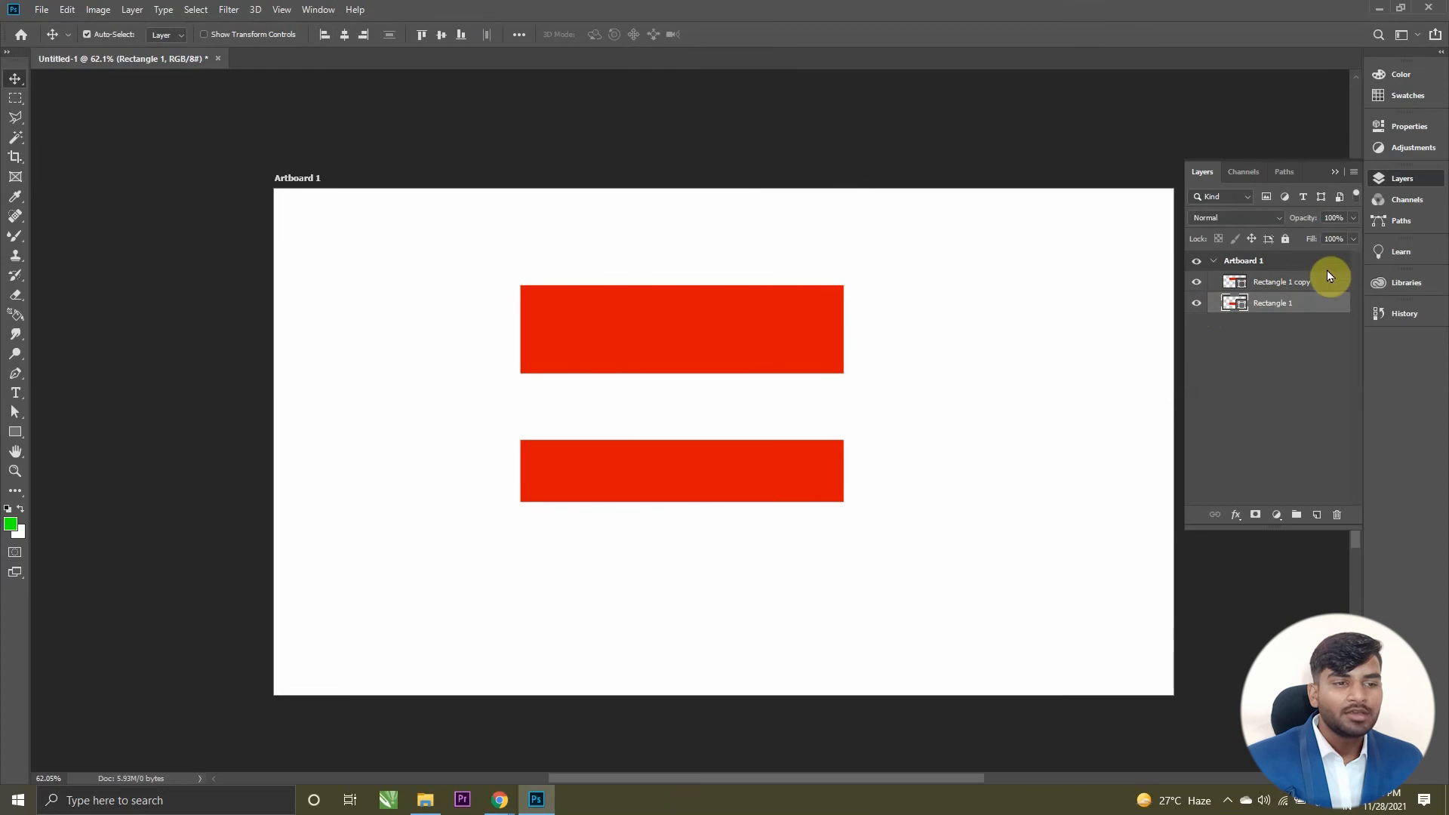
left_click(1280, 284, "shift")
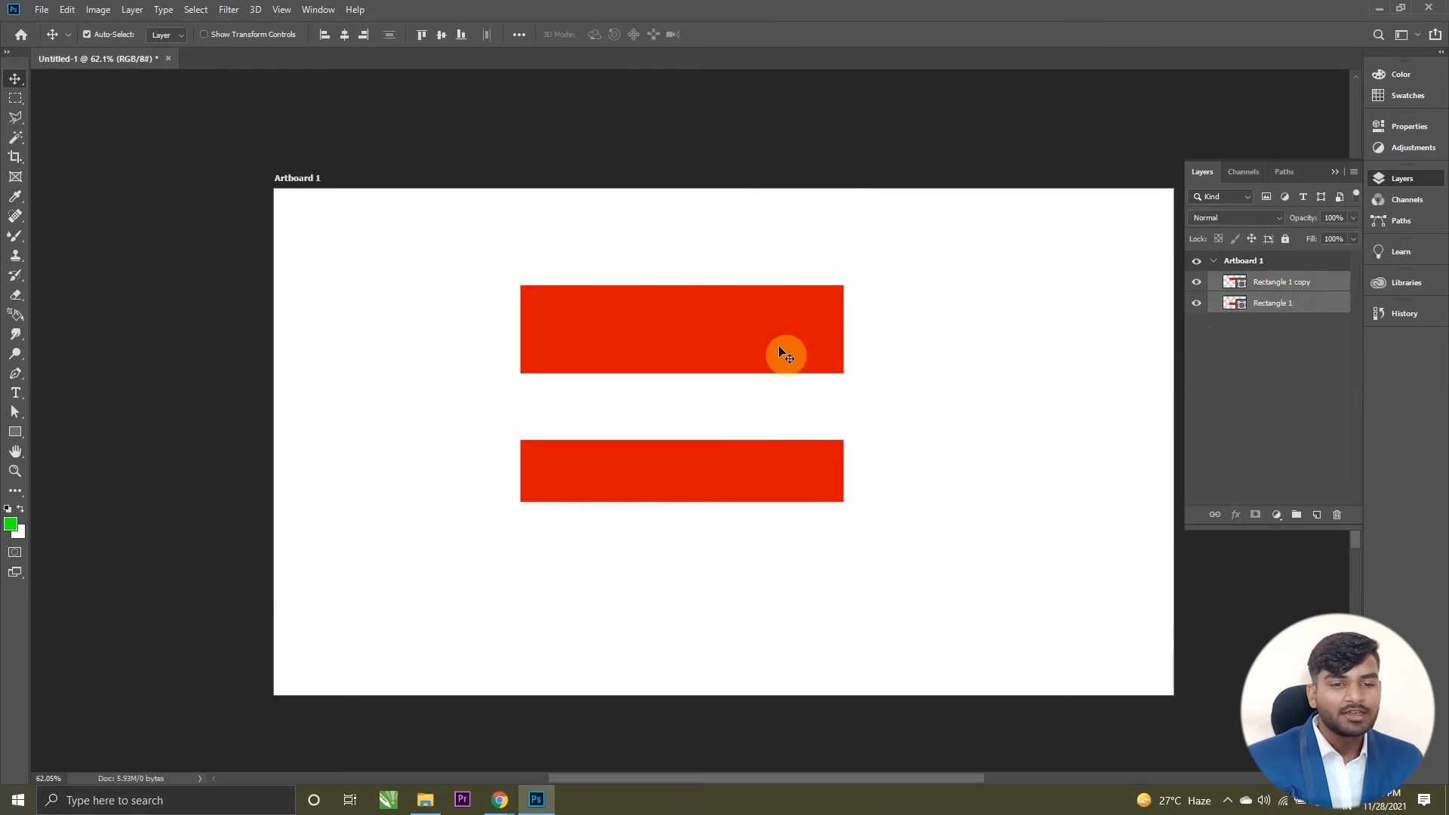
Step: Undo the visibility changes, the left-edge alignment and the last move of the lower rectangle
key("ctrl+z")
key("ctrl+z")
key("ctrl+z")
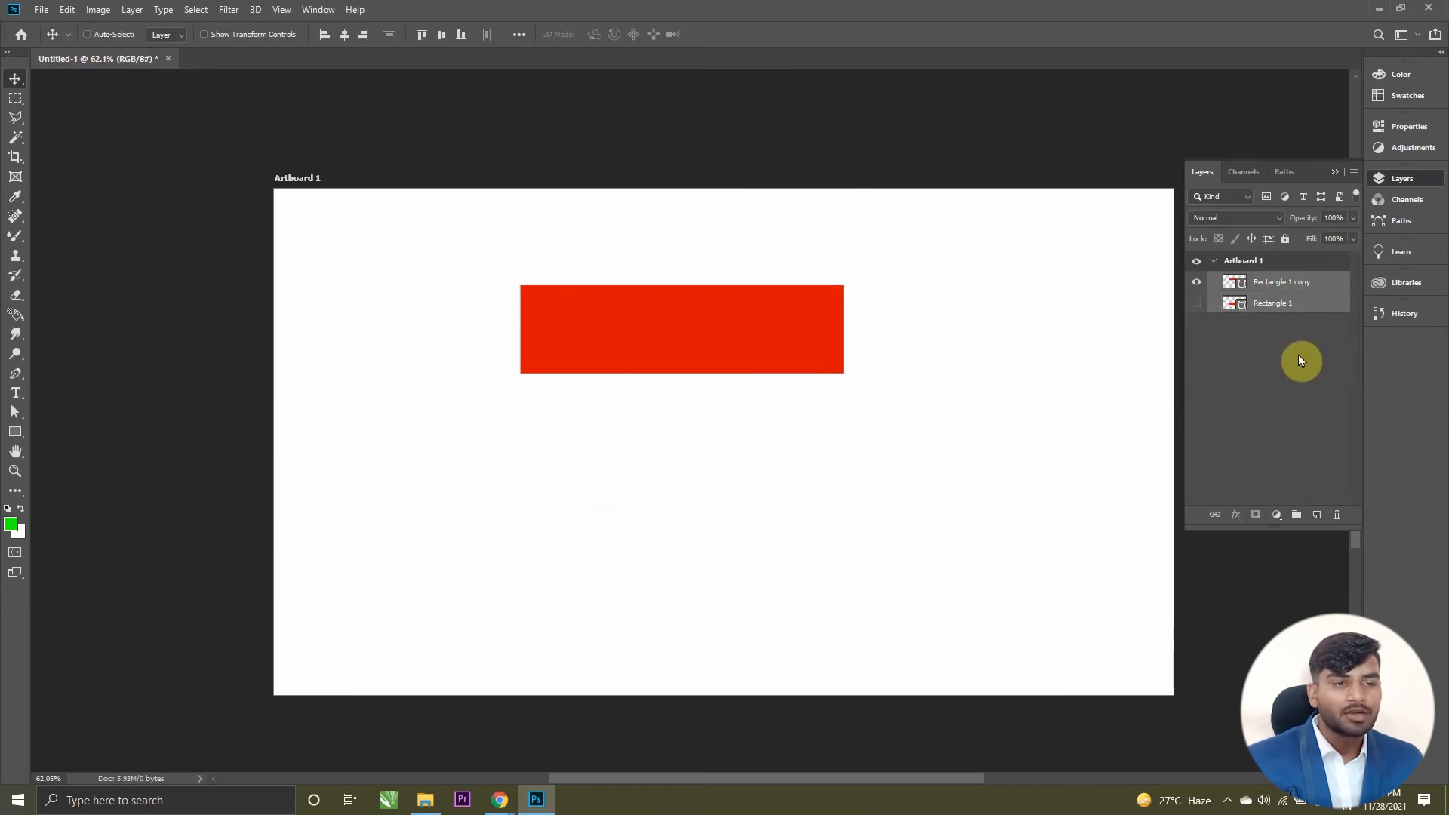
key("ctrl+z")
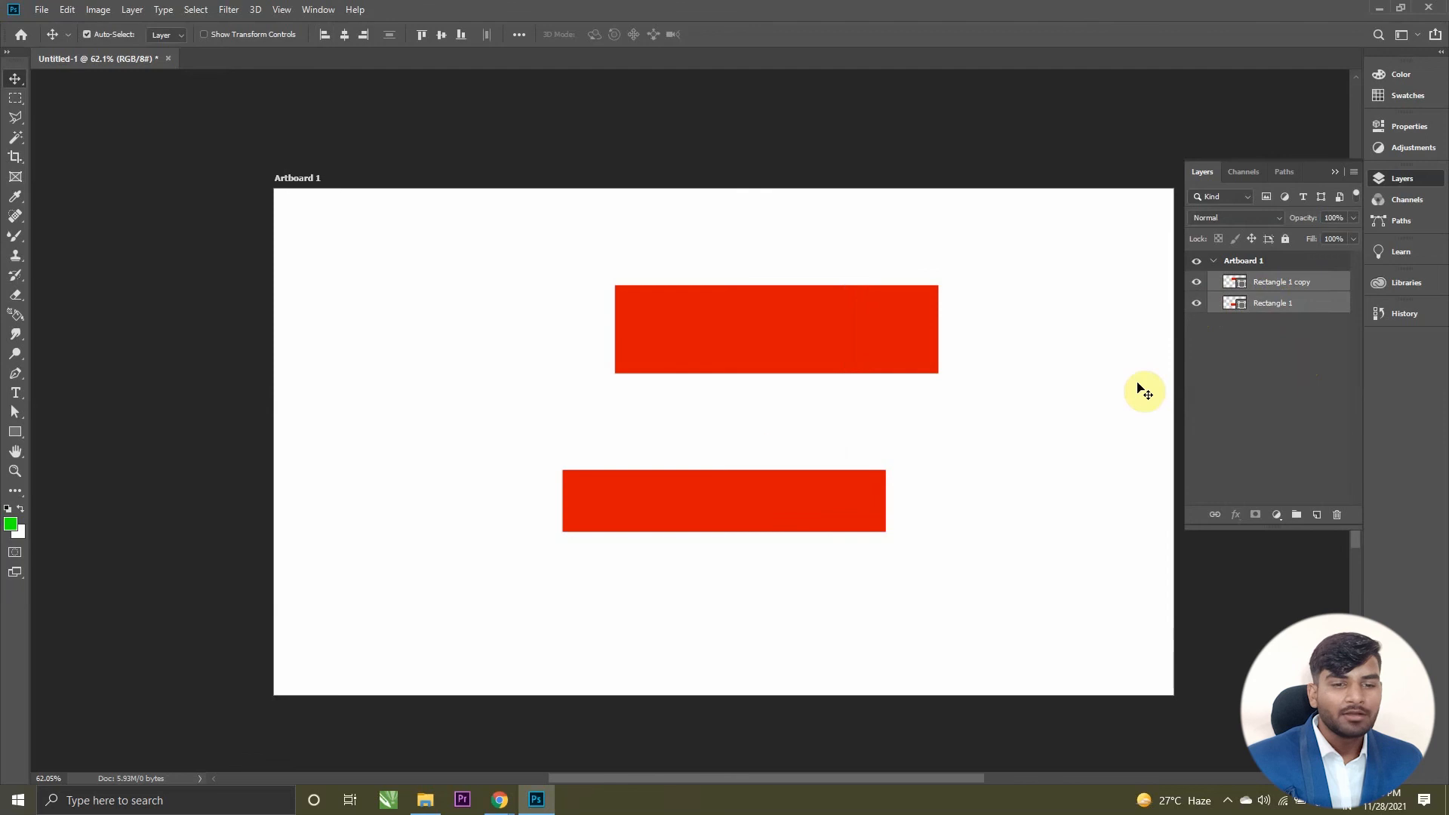
Step: Select the Rectangle 1 and Rectangle 1 copy layers together and align the two rectangles by their left edges
left_click(1275, 348)
left_click(1274, 305)
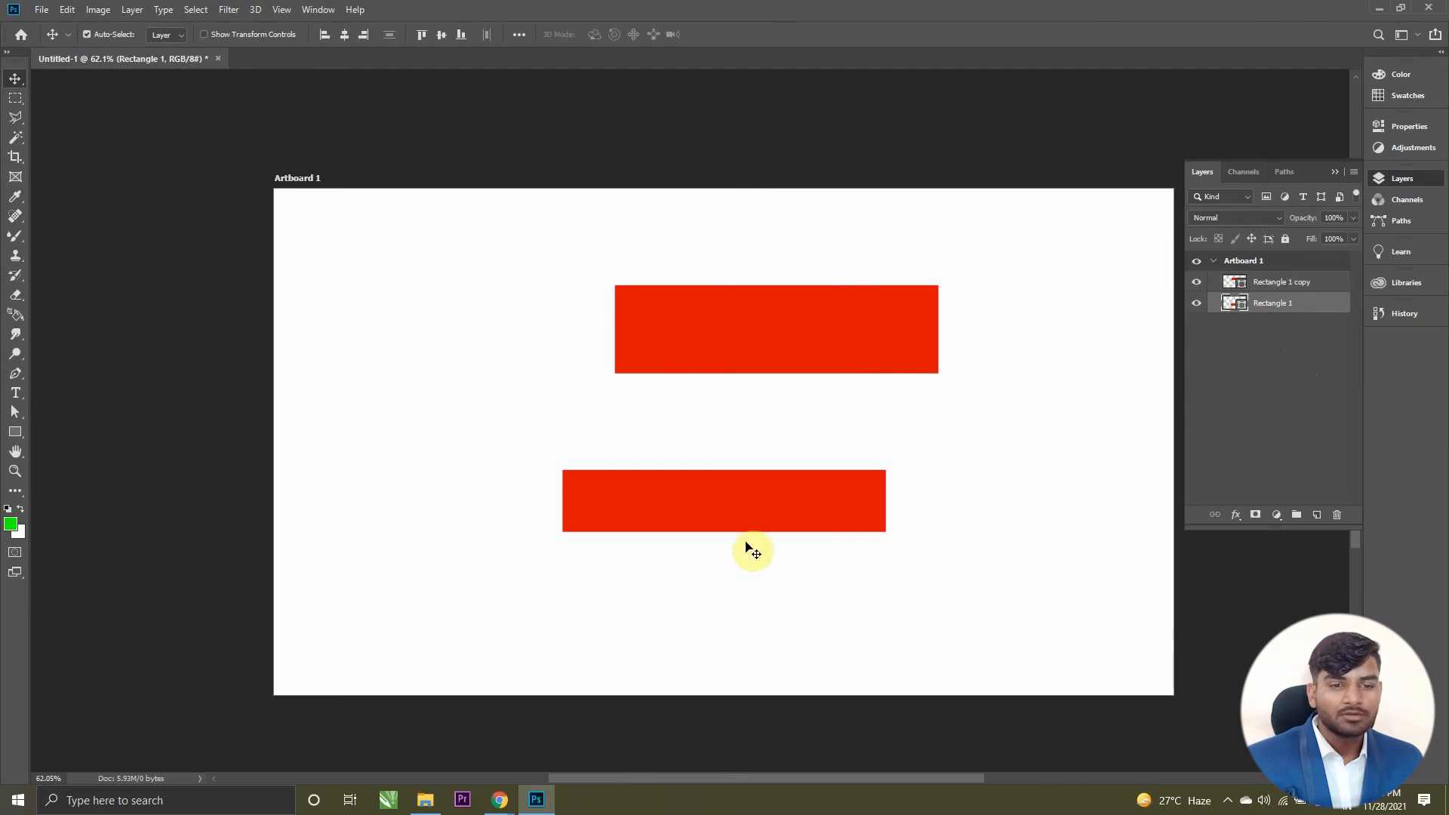
left_click(1283, 283, "ctrl")
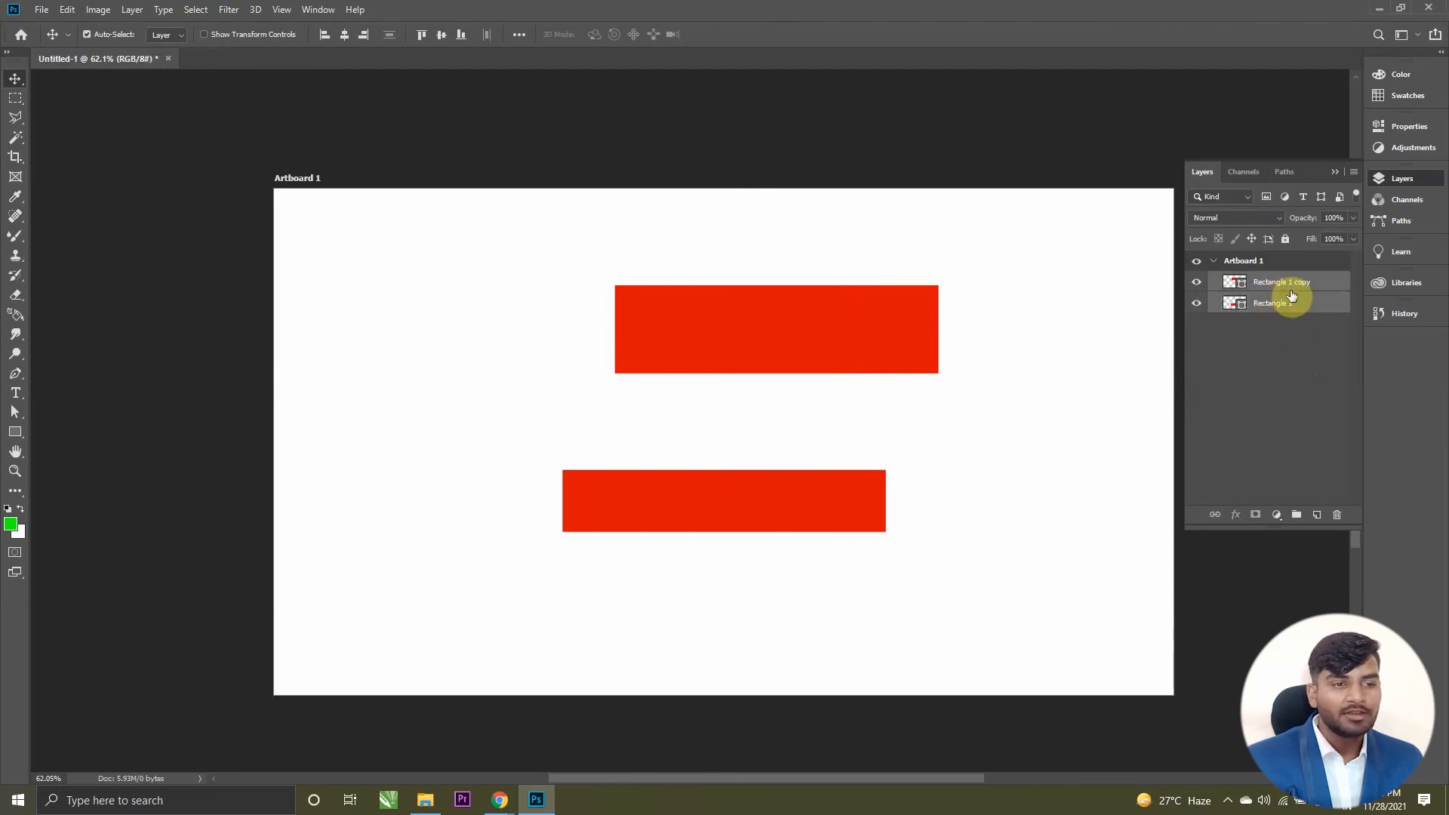
left_click(329, 34)
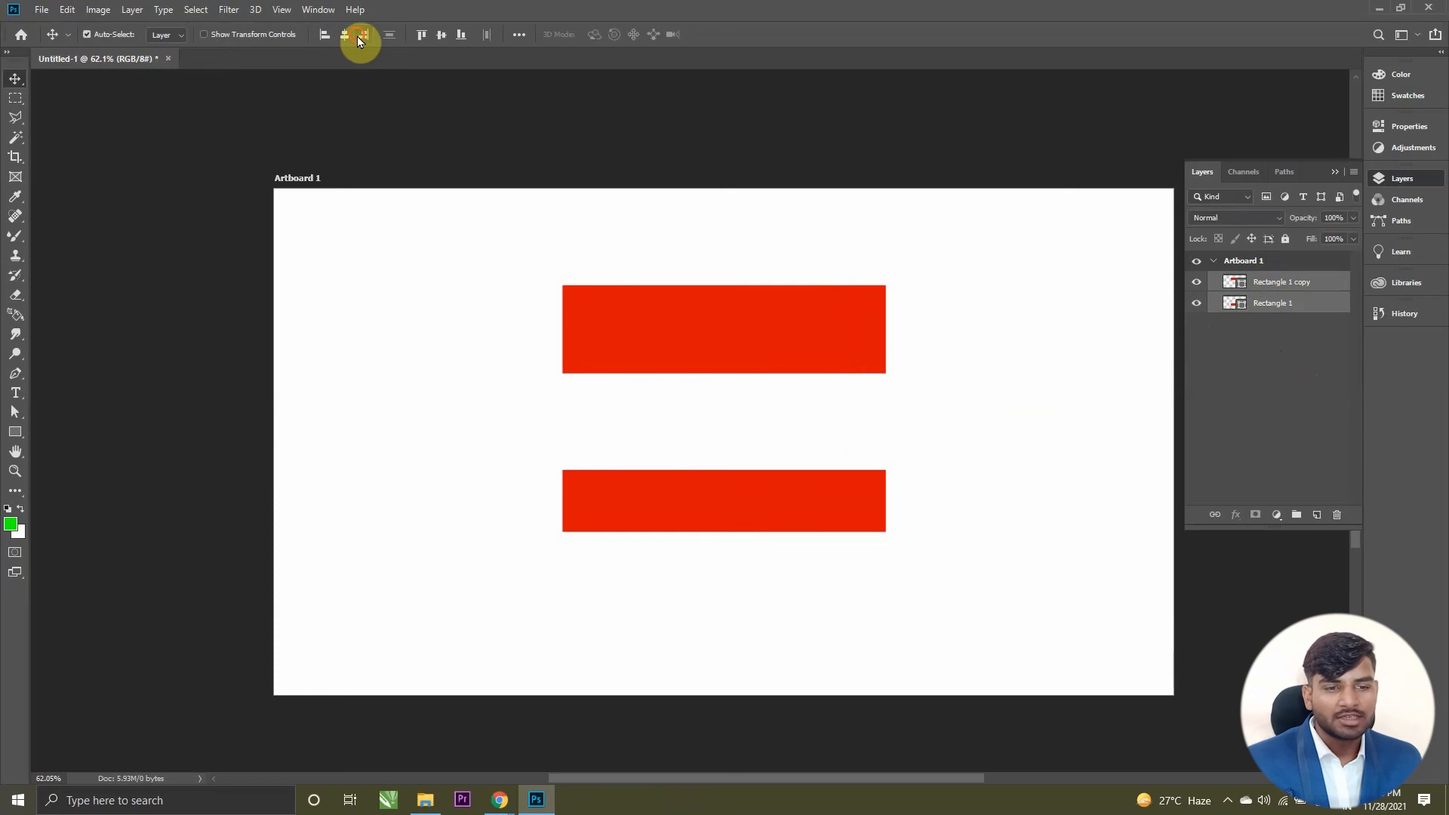
Step: Try aligning the two rectangles by their vertical centres, undo it, and clear the layer selection
left_click(440, 35)
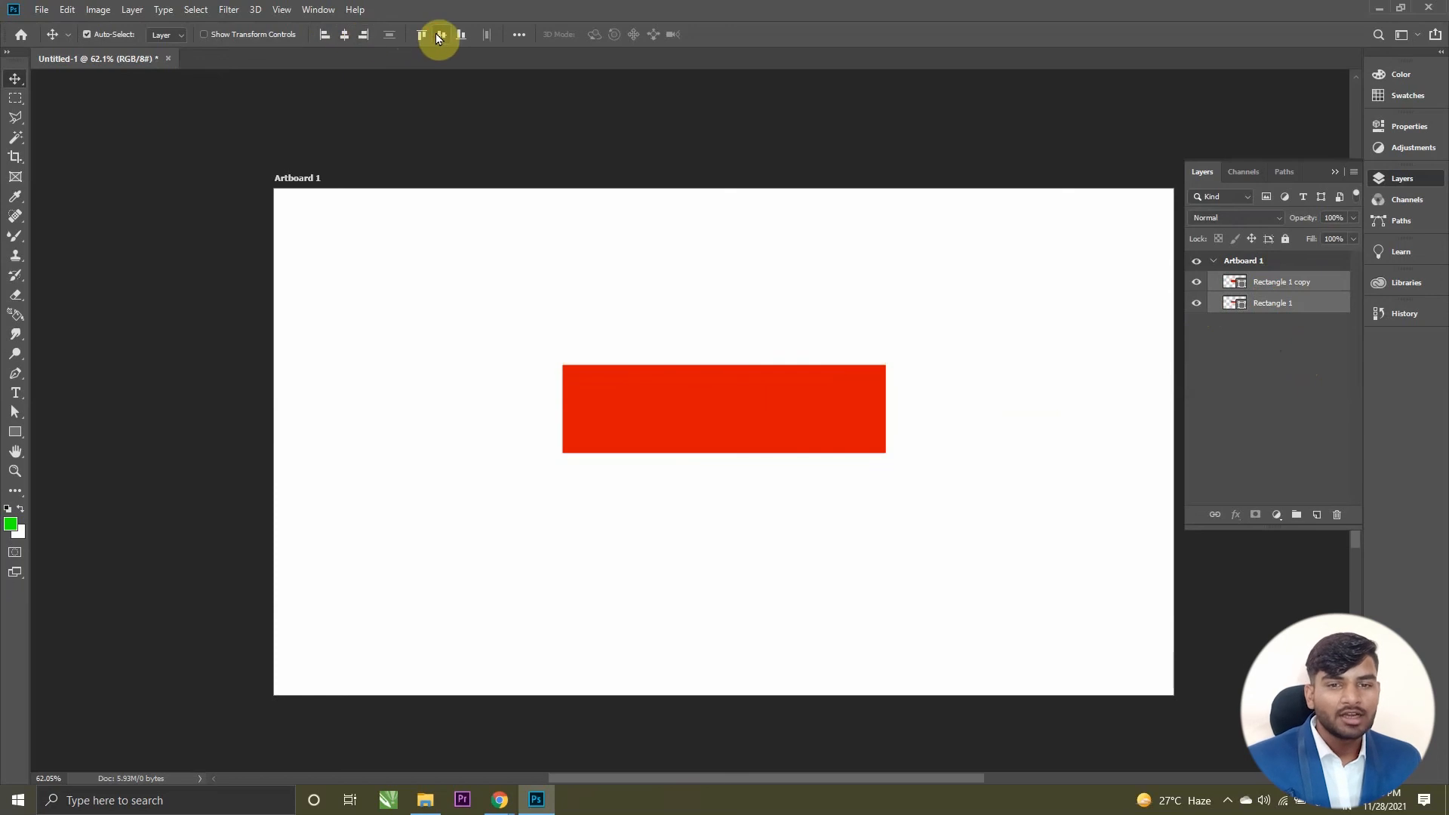
key("ctrl+z")
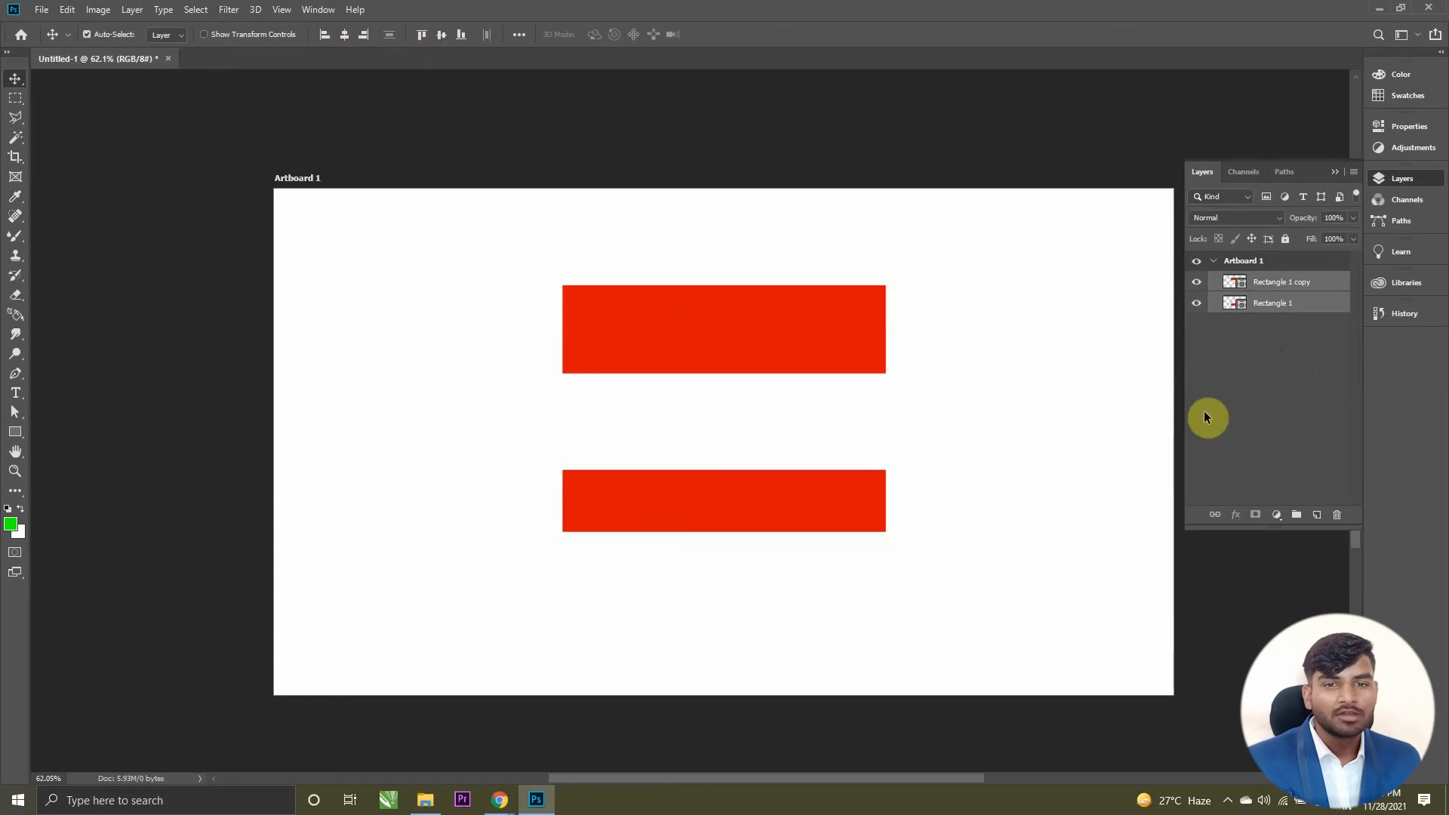
left_click(1287, 415)
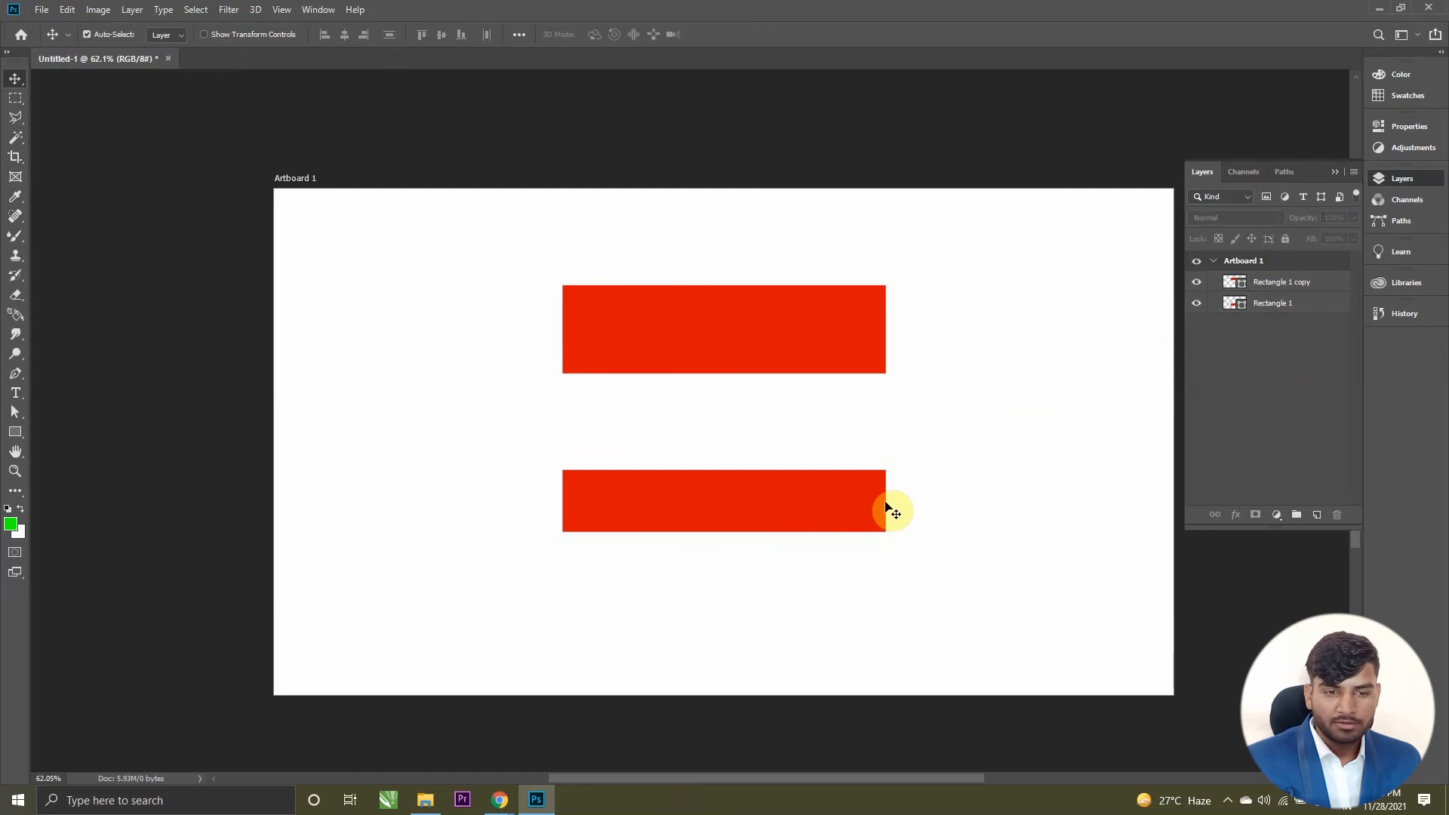
Step: Narrow the upper rectangle to about half its width with Free Transform, keeping its left edge in place
left_click(859, 348)
key("ctrl+t")
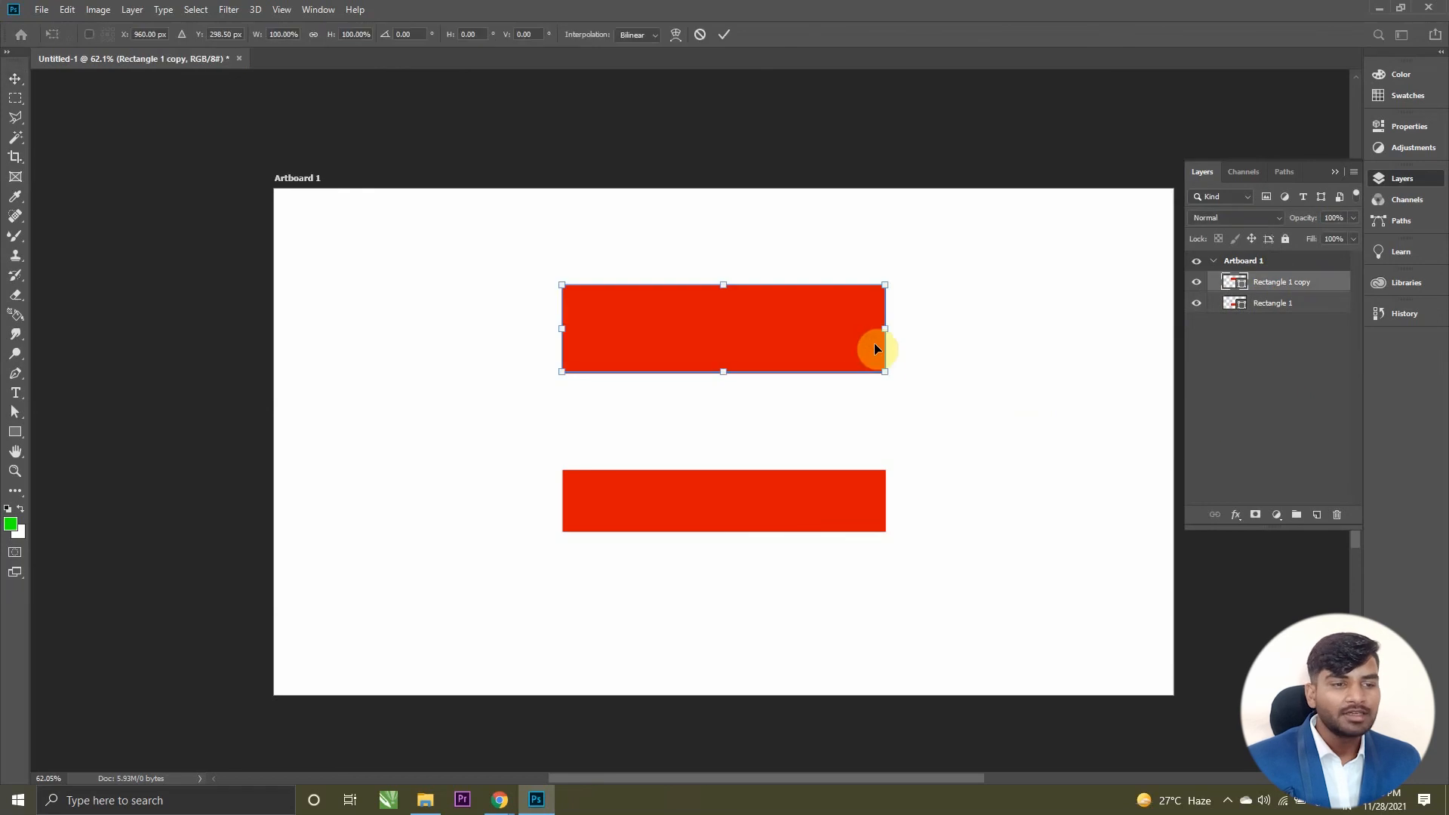
left_click_drag(886, 329, 724, 329)
left_click(1278, 384)
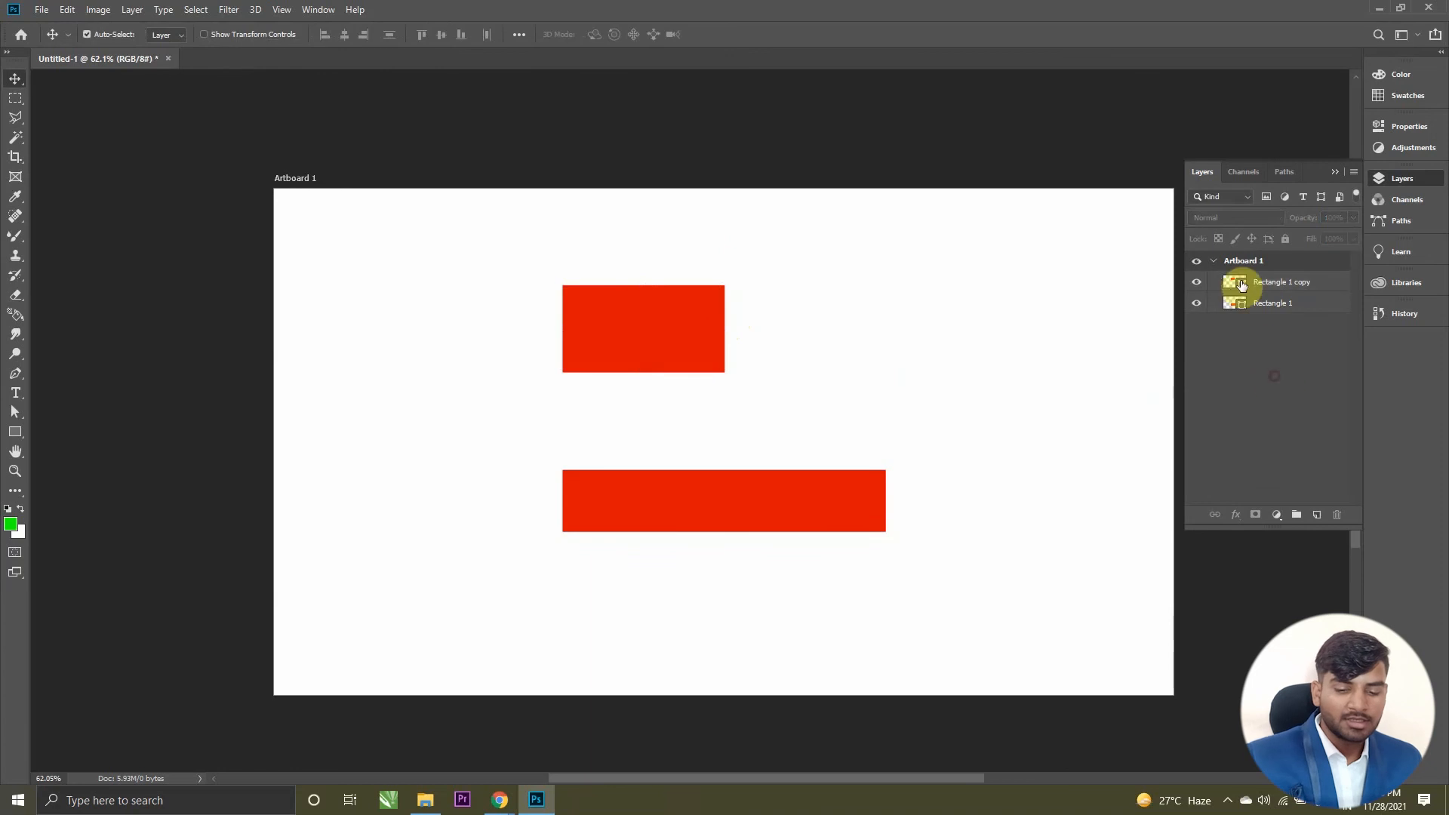
Step: Select both rectangle layers and align them by right edges, horizontal centres and left edges in turn
left_click(1268, 302)
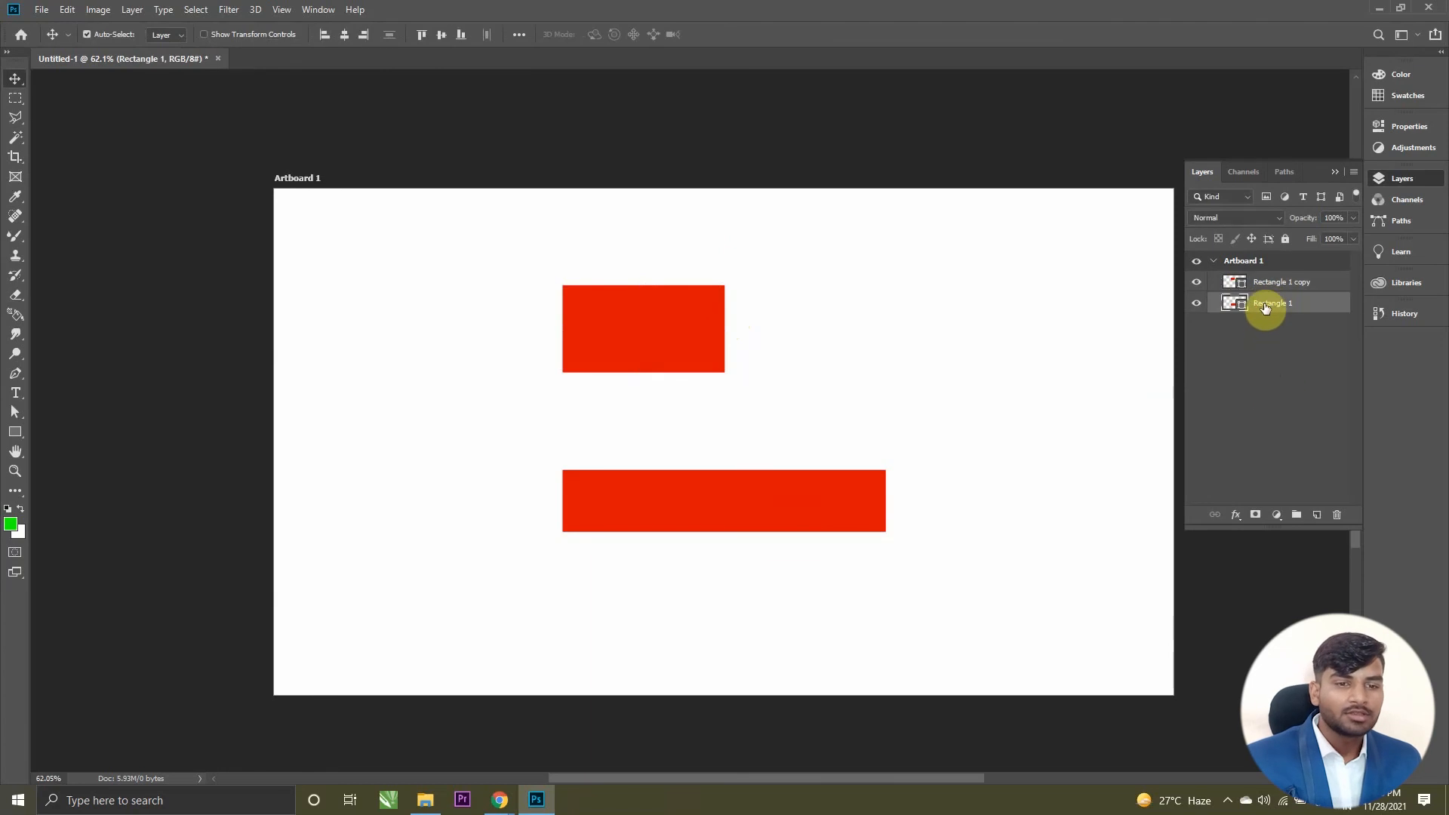
left_click(1271, 284, "shift")
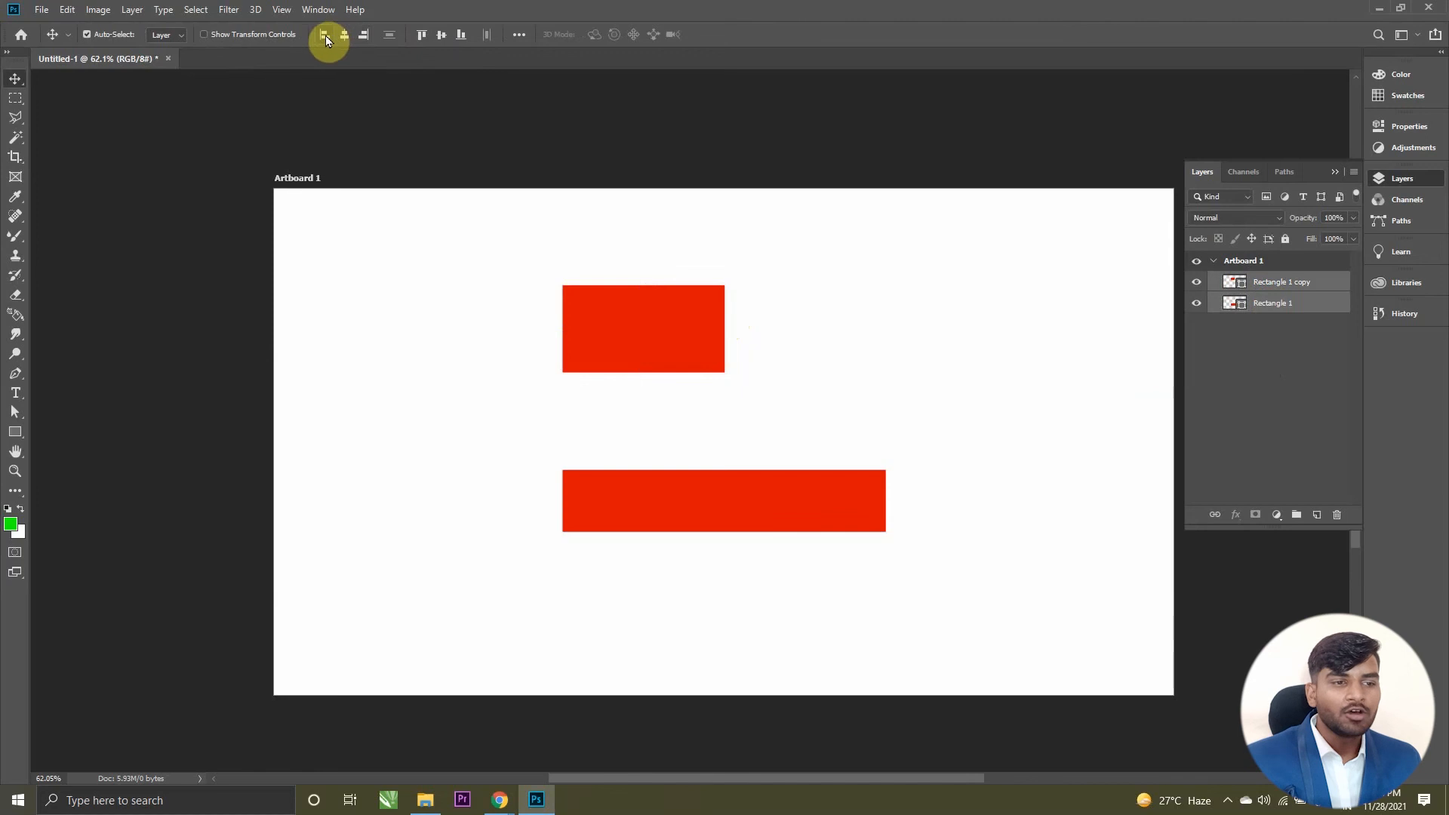
left_click(362, 34)
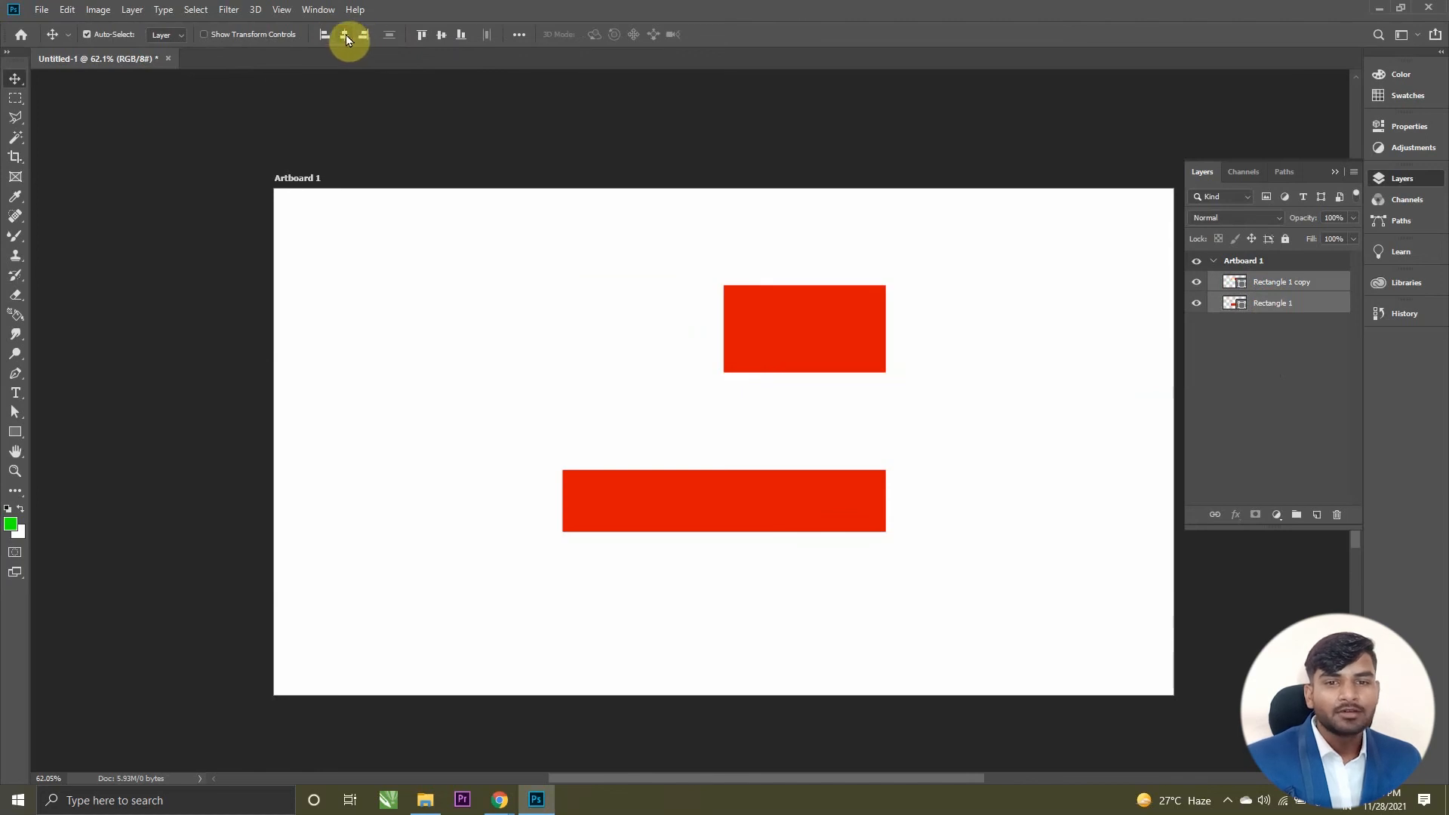
left_click(346, 34)
left_click(328, 36)
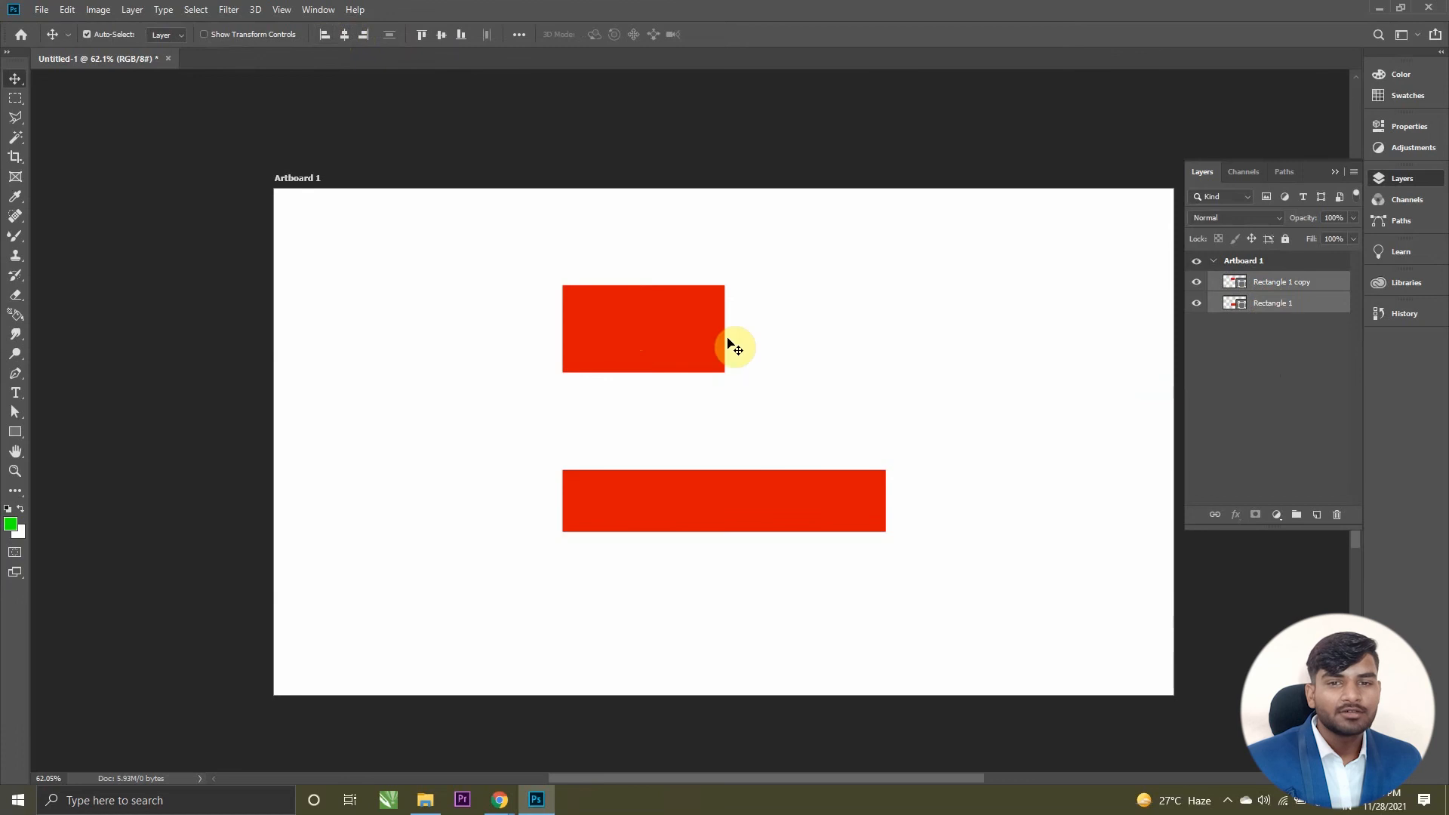
Step: Select only the Rectangle 1 copy layer and align it to the artboard's left edge, horizontal centre, right edge, bottom and top in turn
left_click(1283, 361)
left_click(1275, 284)
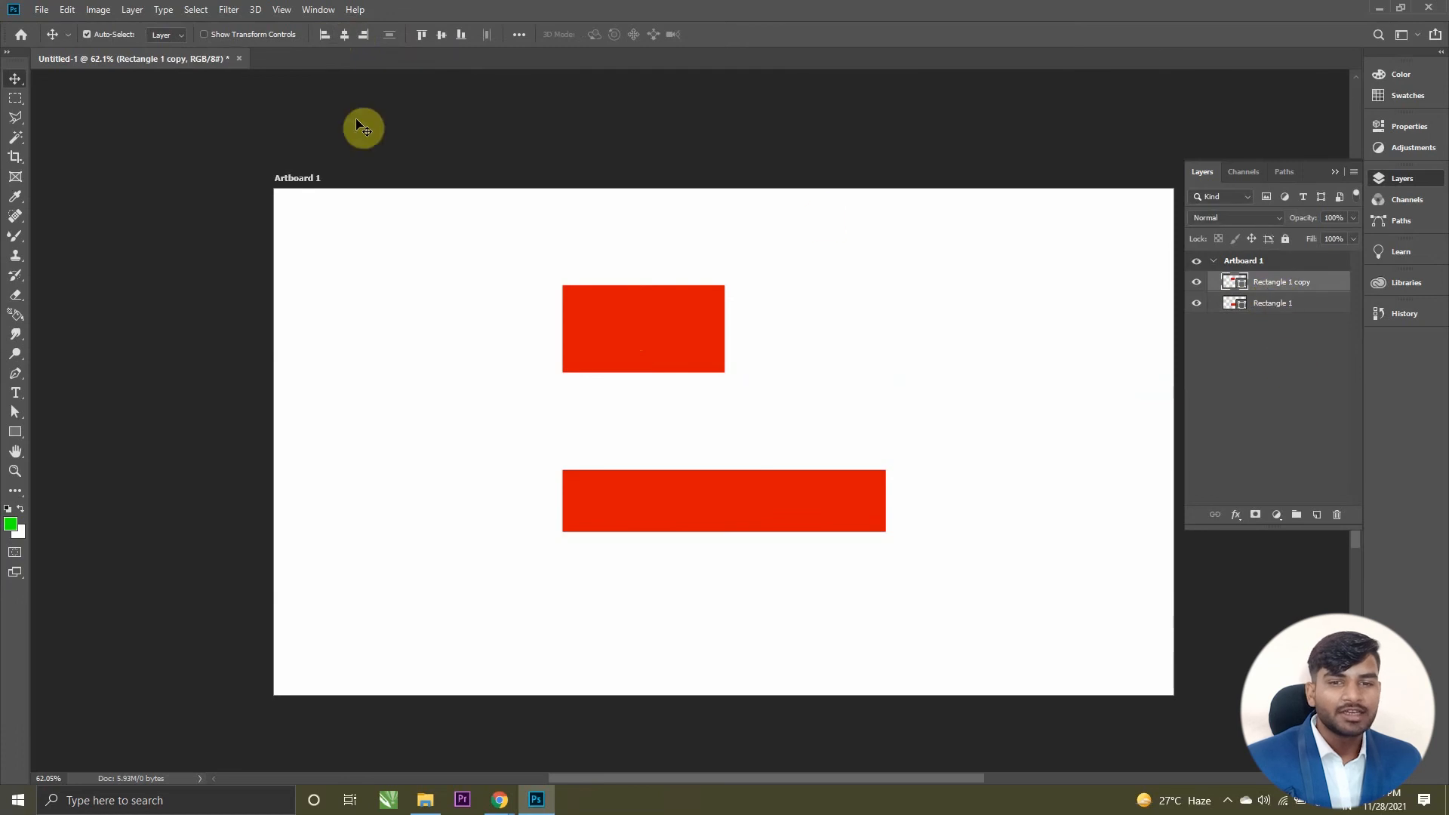
left_click(326, 33)
left_click(346, 34)
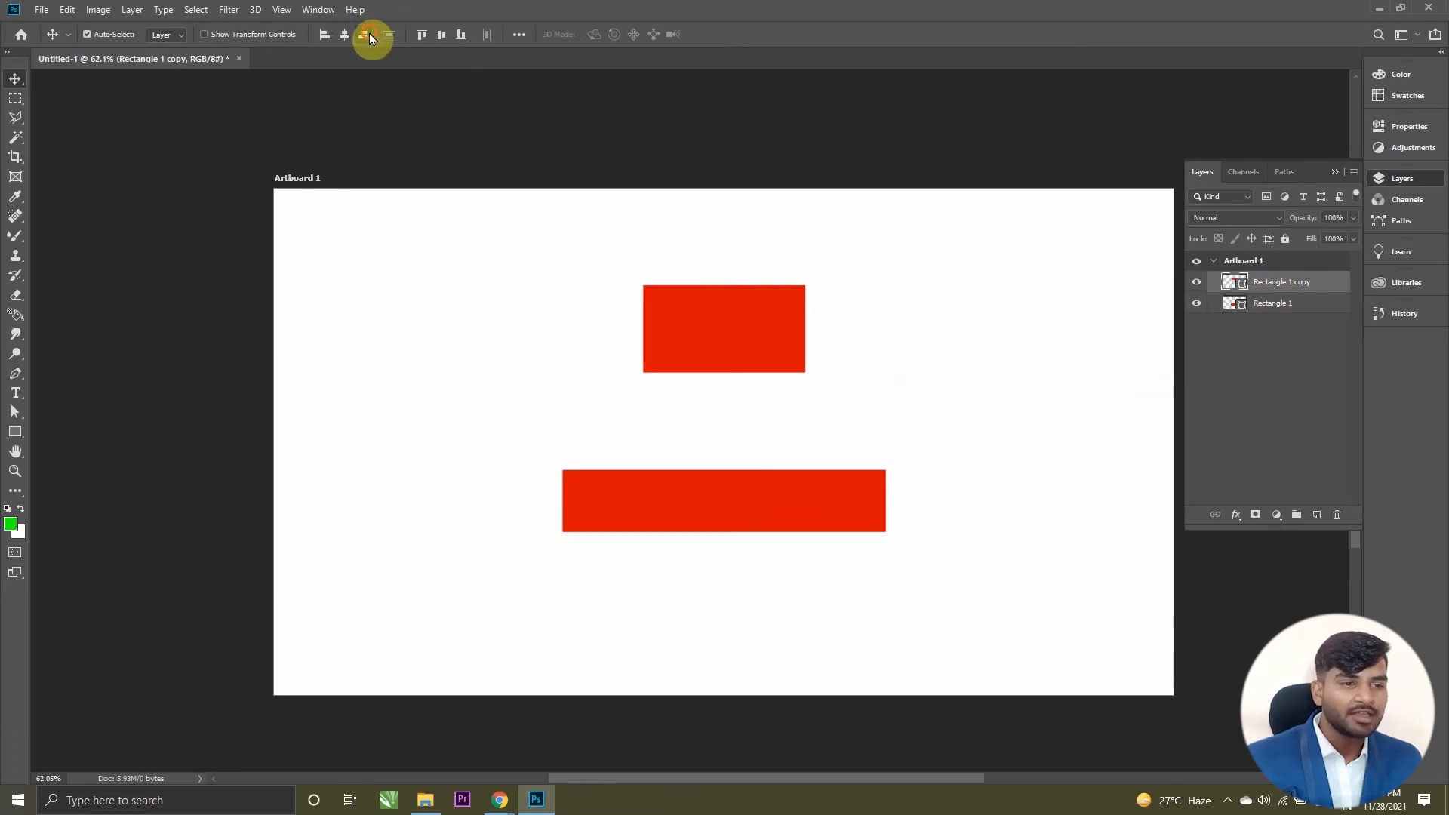
left_click(364, 34)
left_click(460, 35)
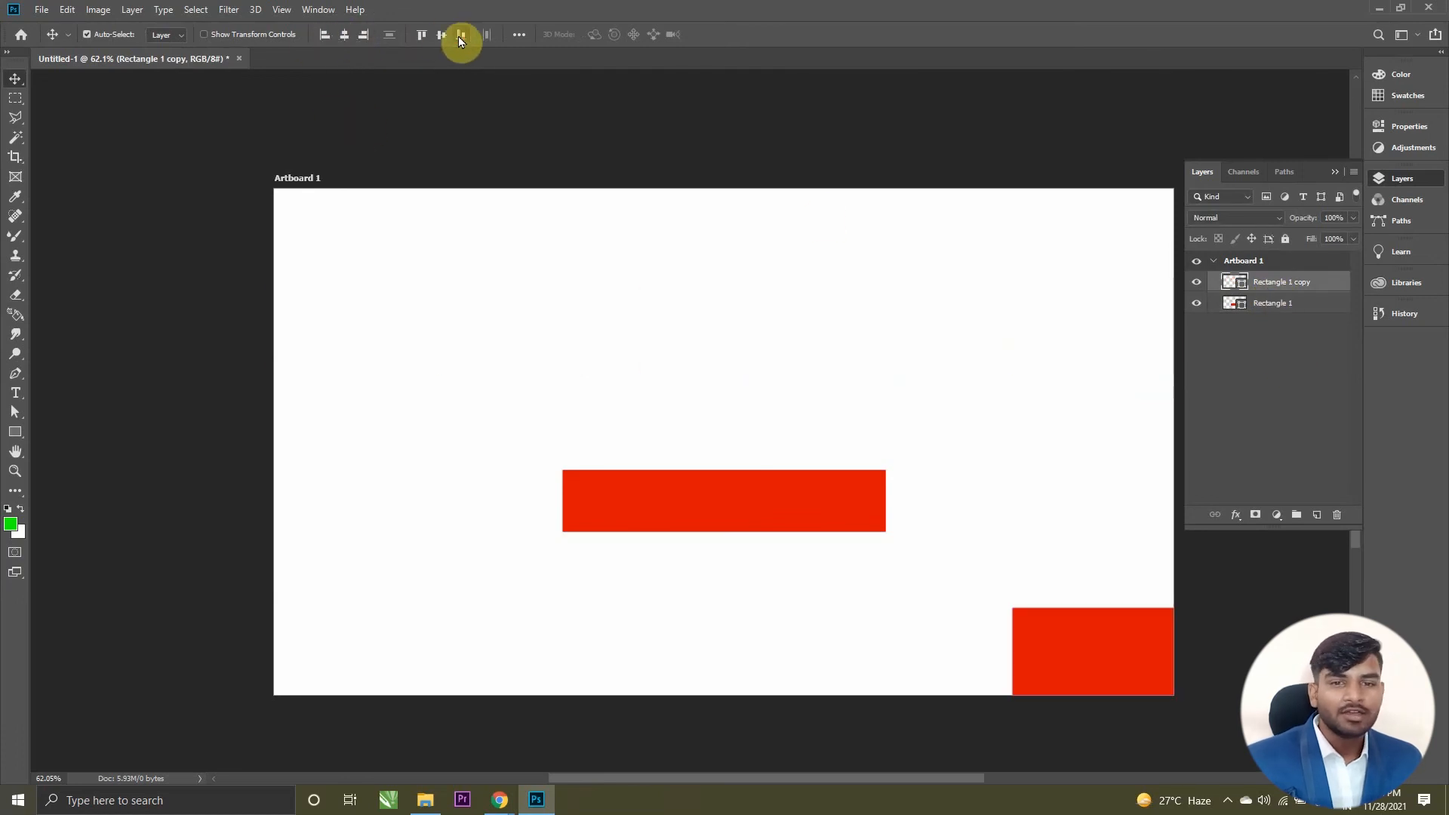
left_click(421, 34)
Step: Undo the upper rectangle's alignments back to the horizontally centred position
key("ctrl+z")
key("ctrl+z")
key("ctrl+z")
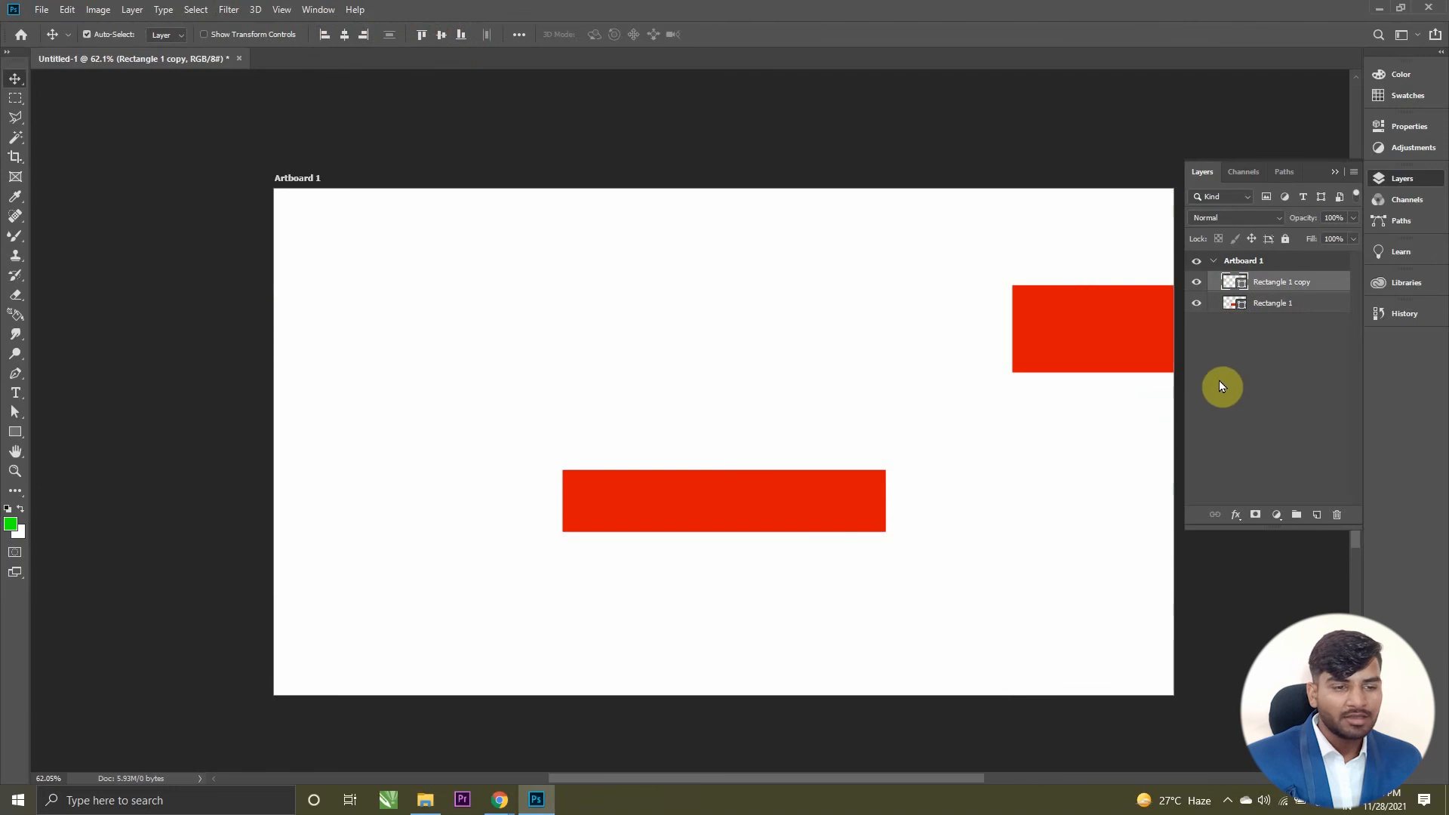
key("ctrl+z")
Step: Select the upper rectangle on the artboard and delete it
left_click(1240, 382, "ctrl")
left_click(718, 312, "ctrl")
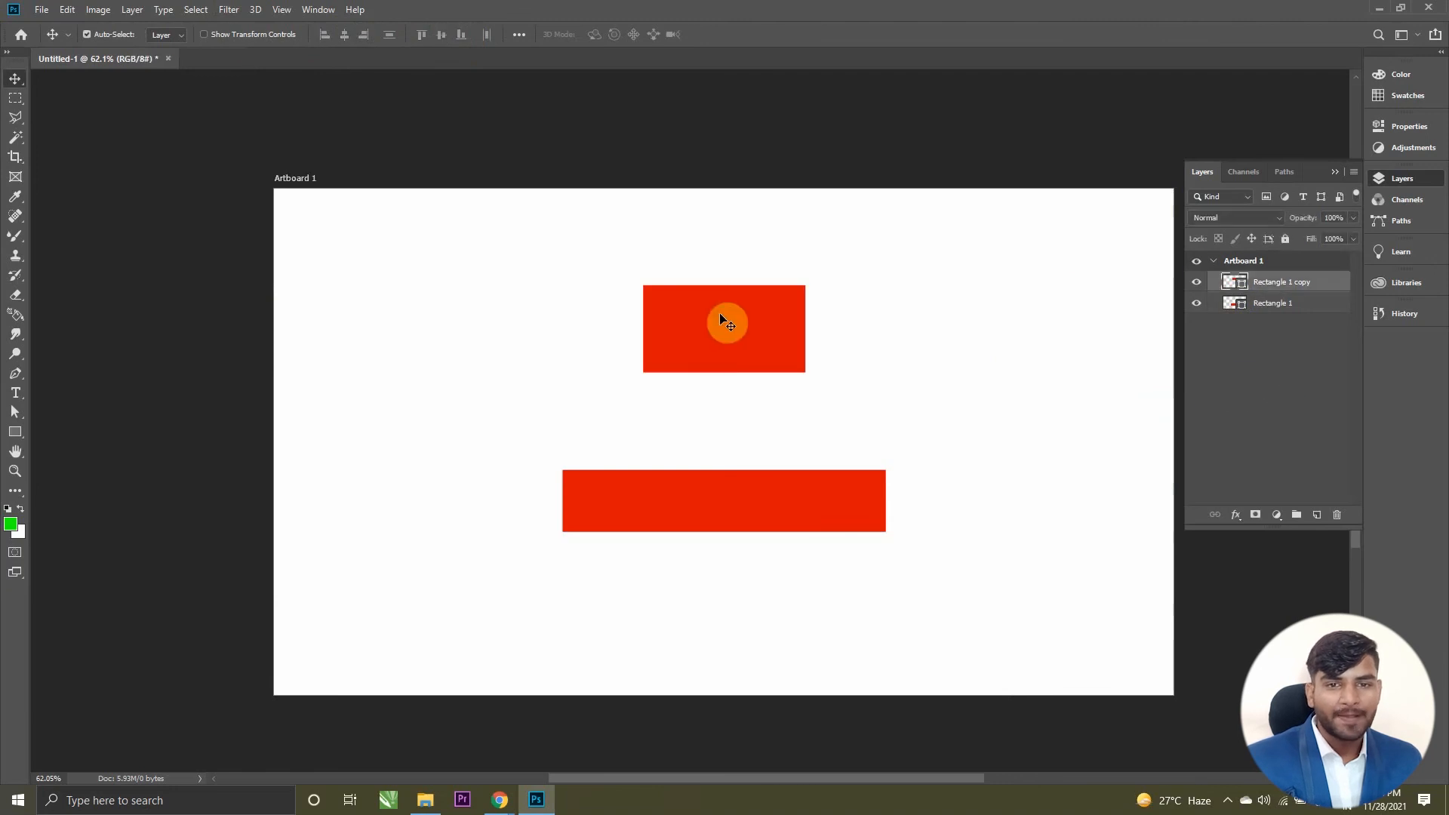
key("Delete")
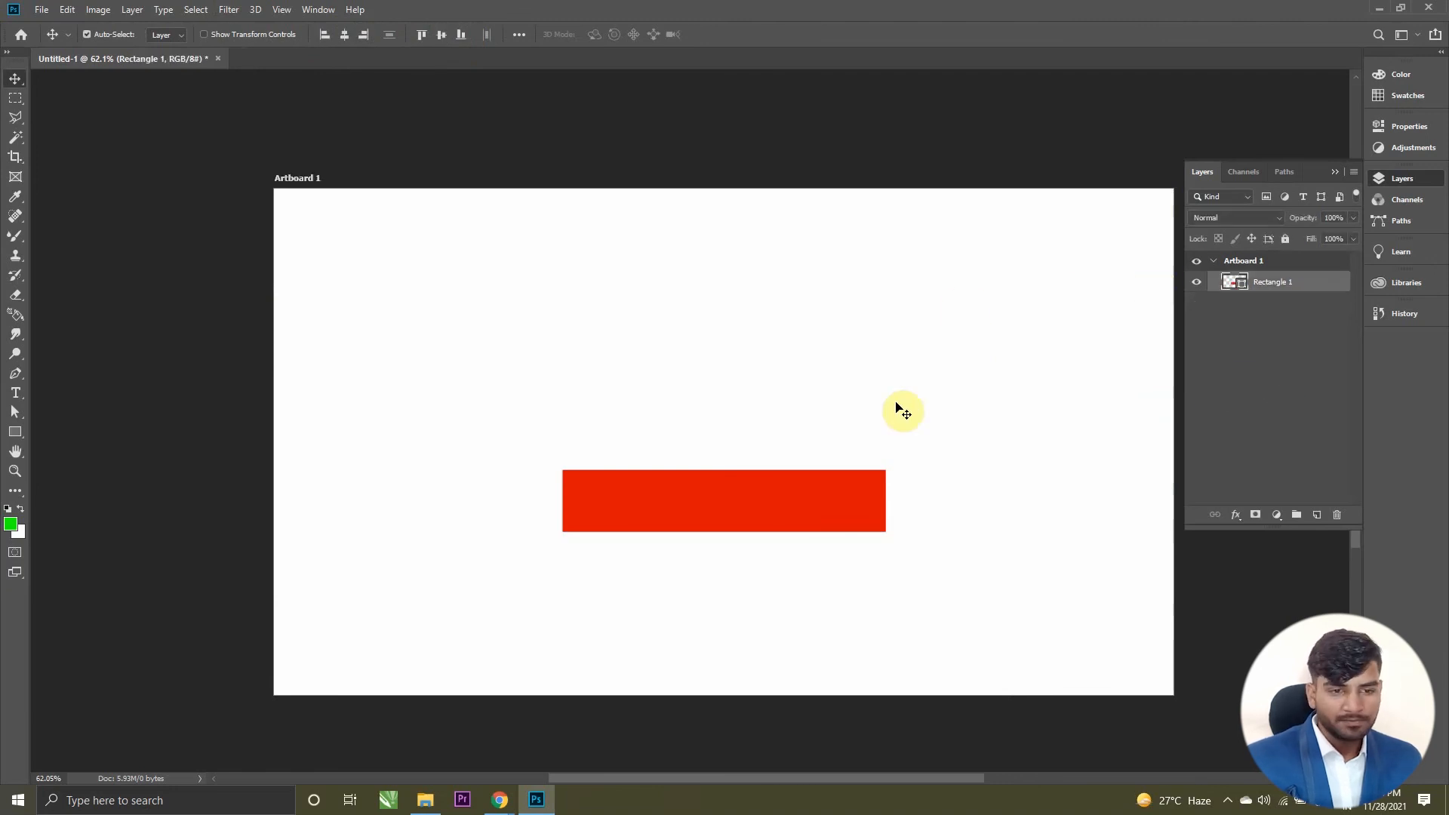
Step: Flatten the remaining rectangle into a thin bar with Free Transform and move it near the artboard's top
key("ctrl+t")
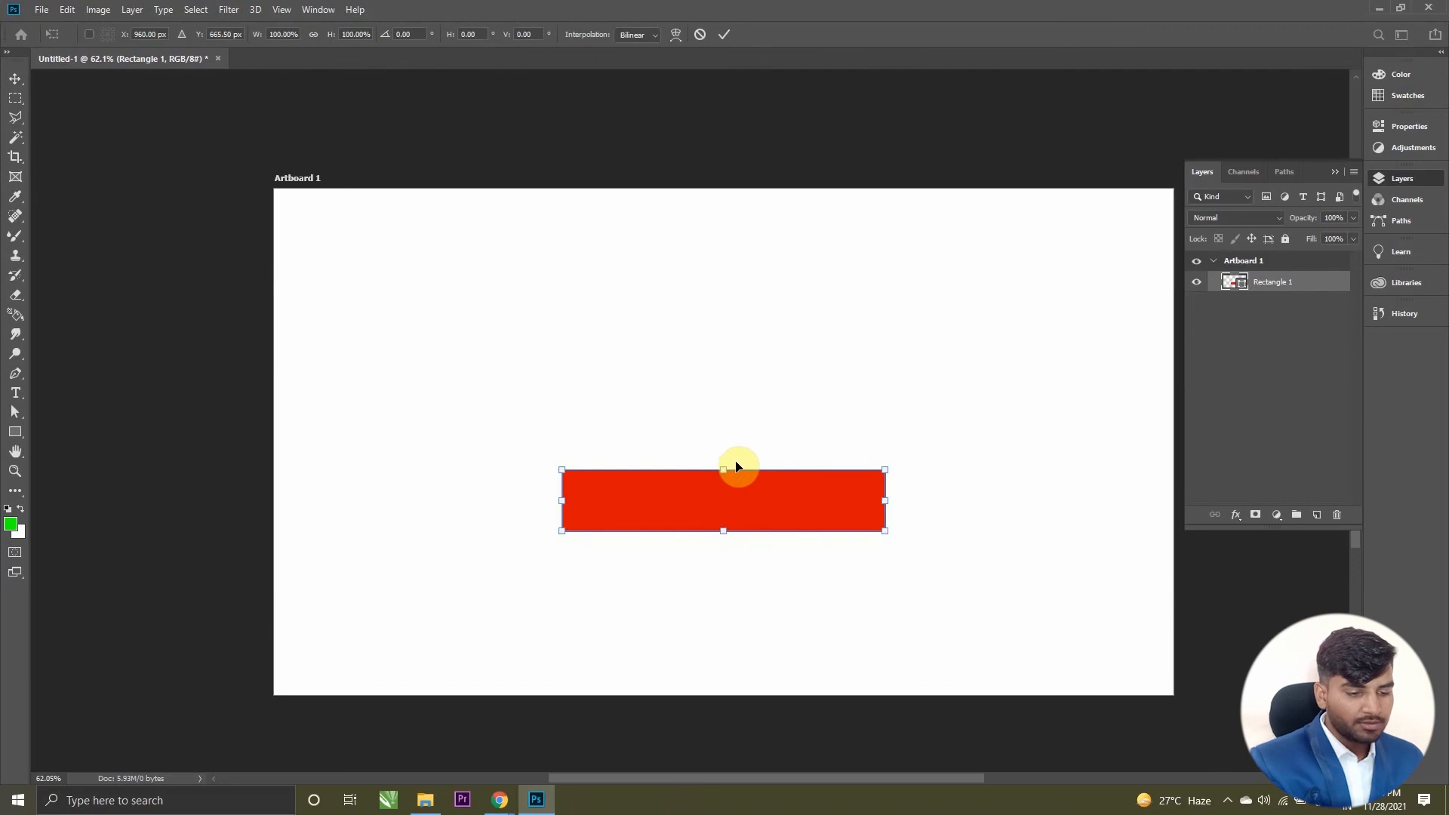
left_click_drag(726, 470, 840, 233)
key("Return")
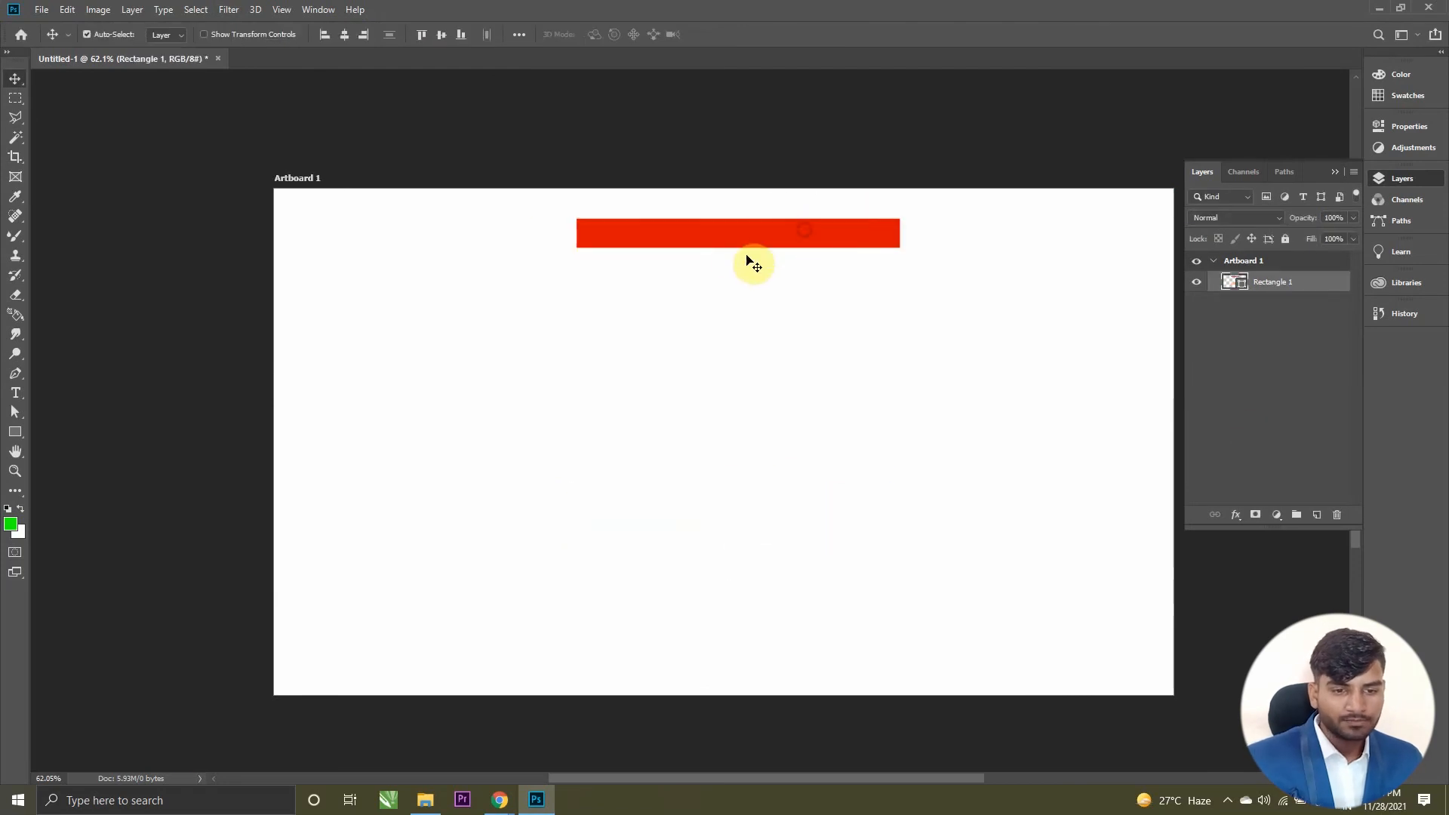
Step: Shift the red bar slightly down and duplicate it five times down the artboard, leaving uneven gaps between the bars
mouse_move(730, 248)
left_mouse_down()
mouse_move(715, 271)
mouse_move(727, 343)
mouse_move(726, 257)
left_mouse_up()
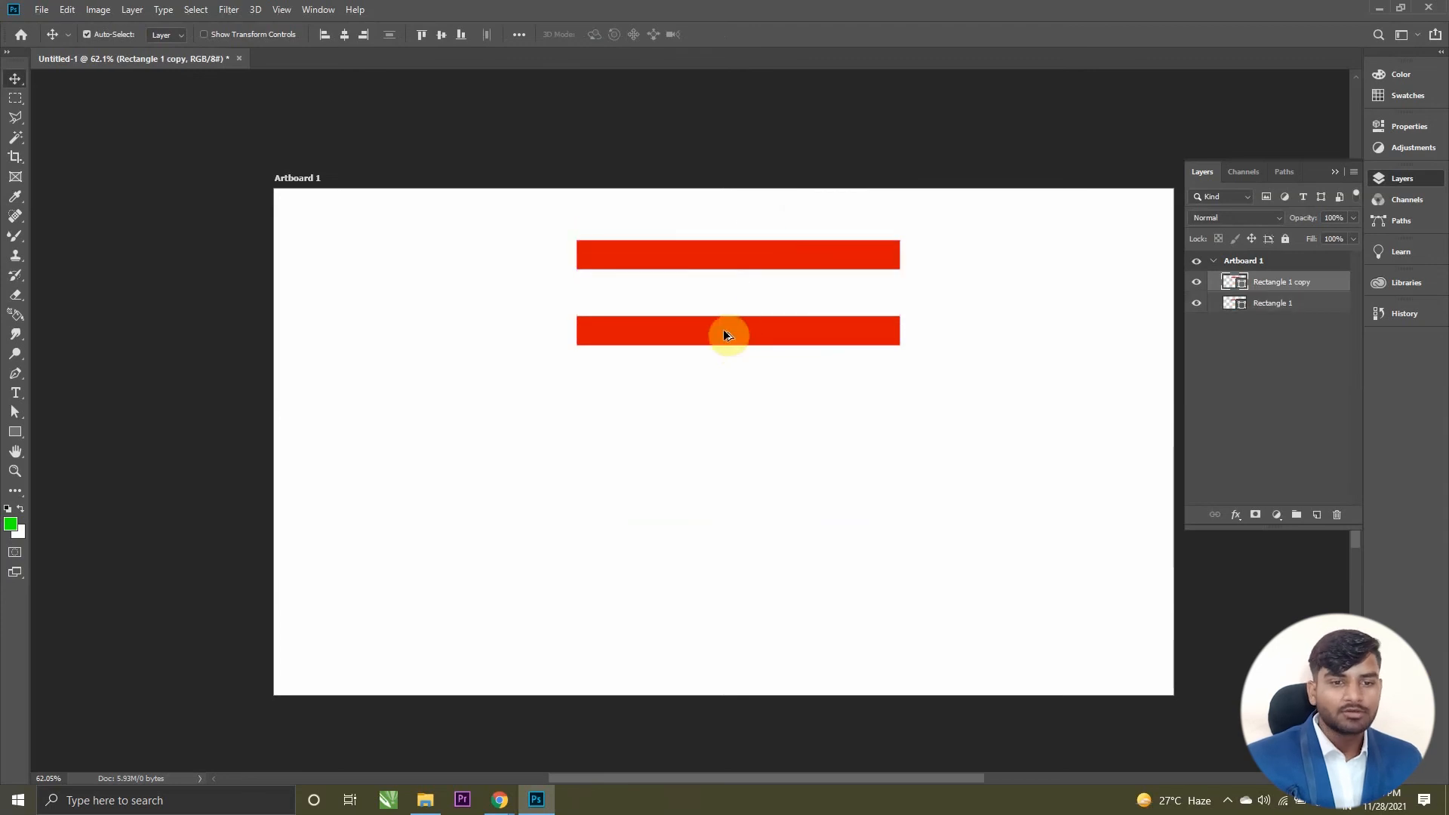
left_click_drag(722, 385, 724, 664)
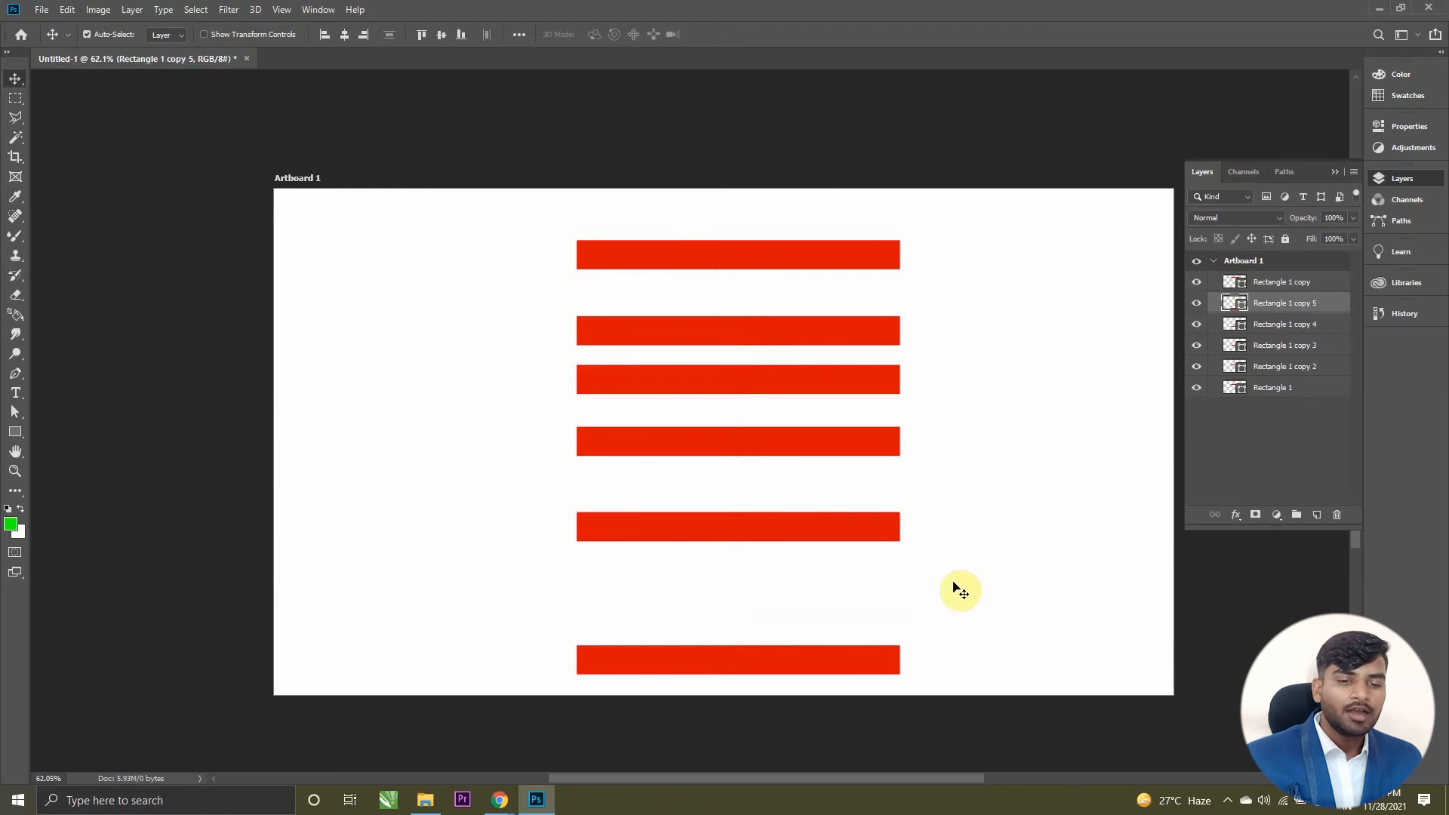
Step: Select all six rectangle layers and distribute them vertically with even spacing
left_click(1275, 434)
left_click(1276, 387)
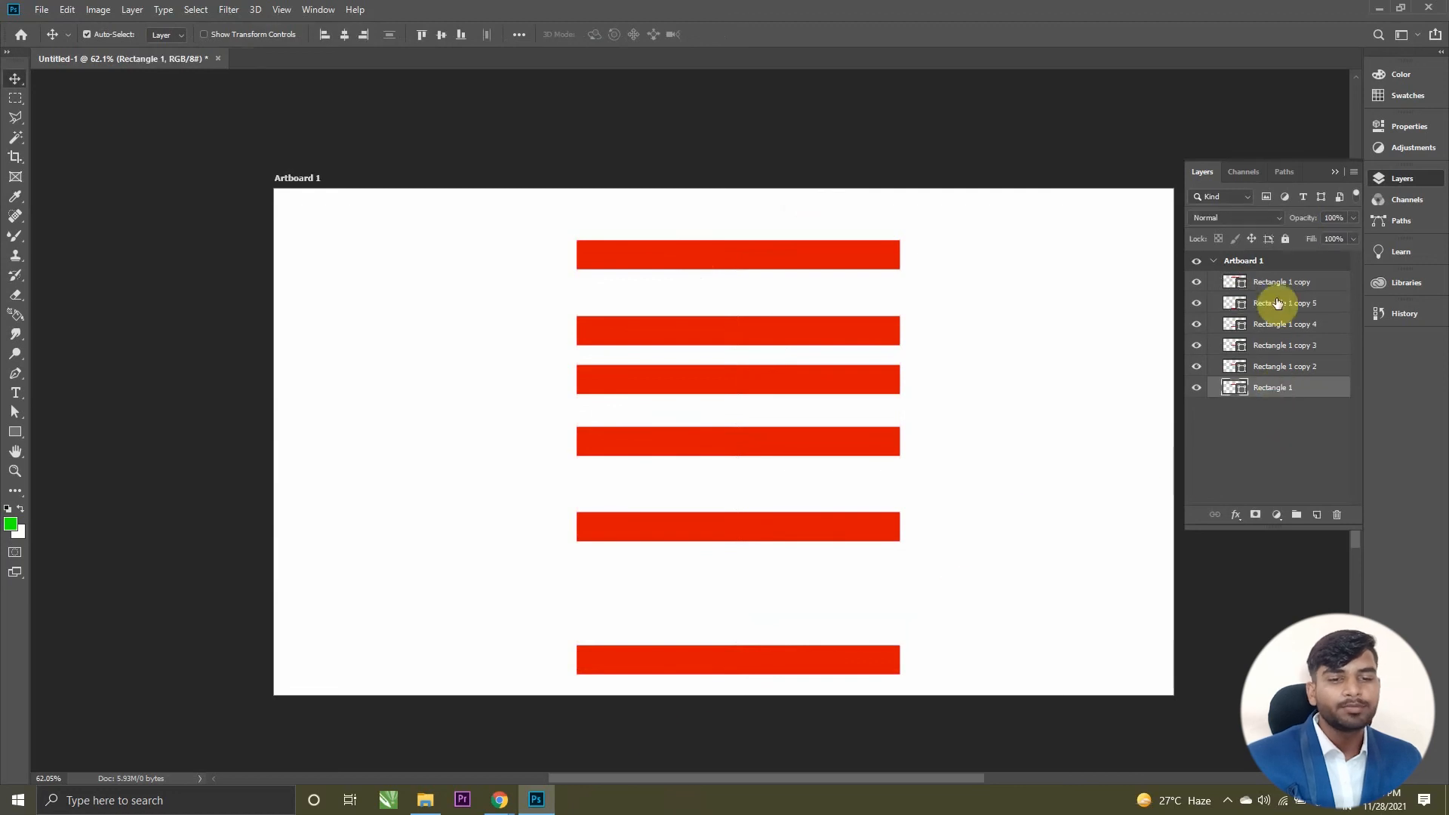
left_click(1288, 281, "shift")
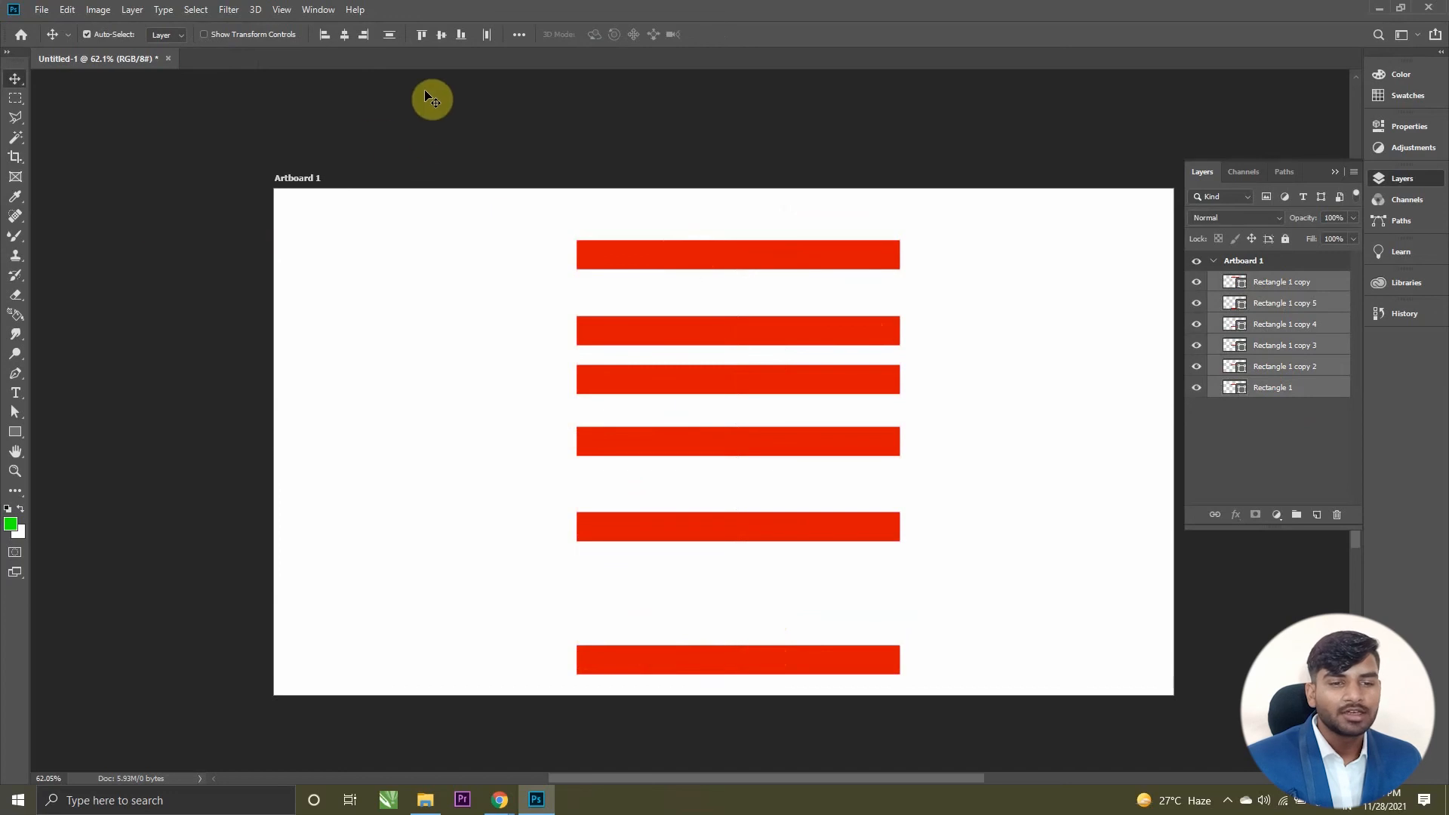
left_click(391, 35)
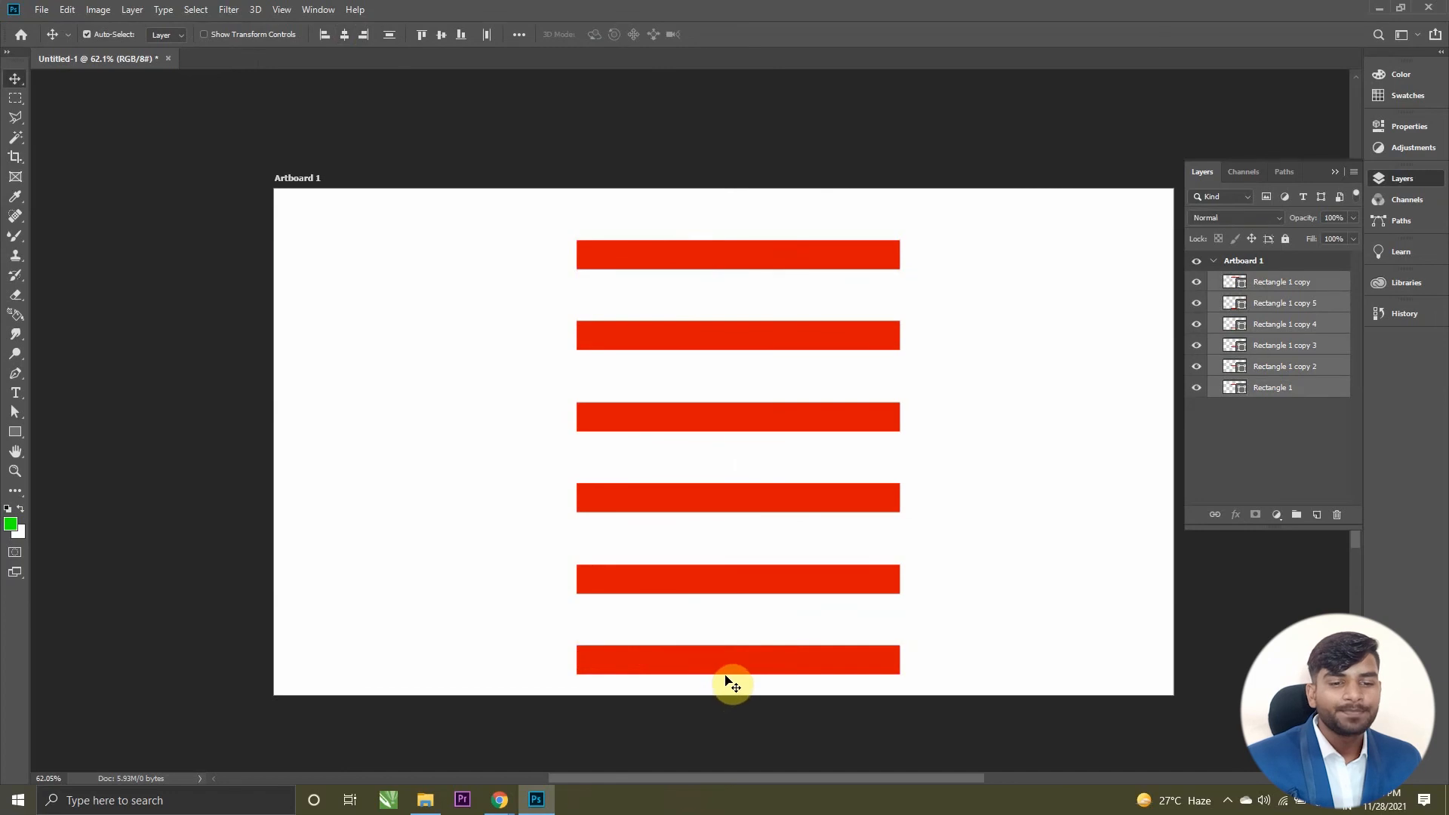
key("ctrl")
key("ctrl+t")
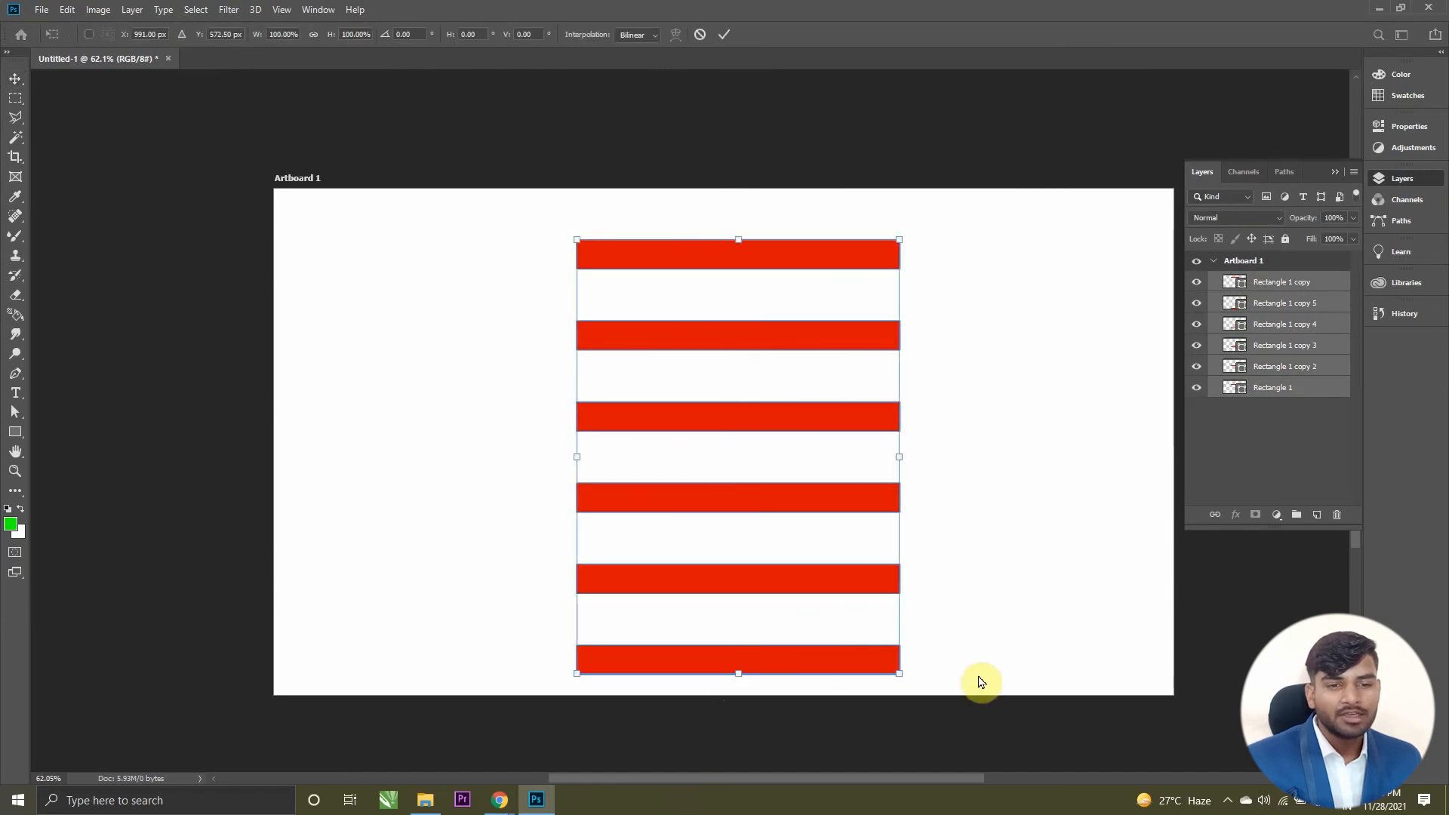
left_click_drag(929, 681, 844, 288)
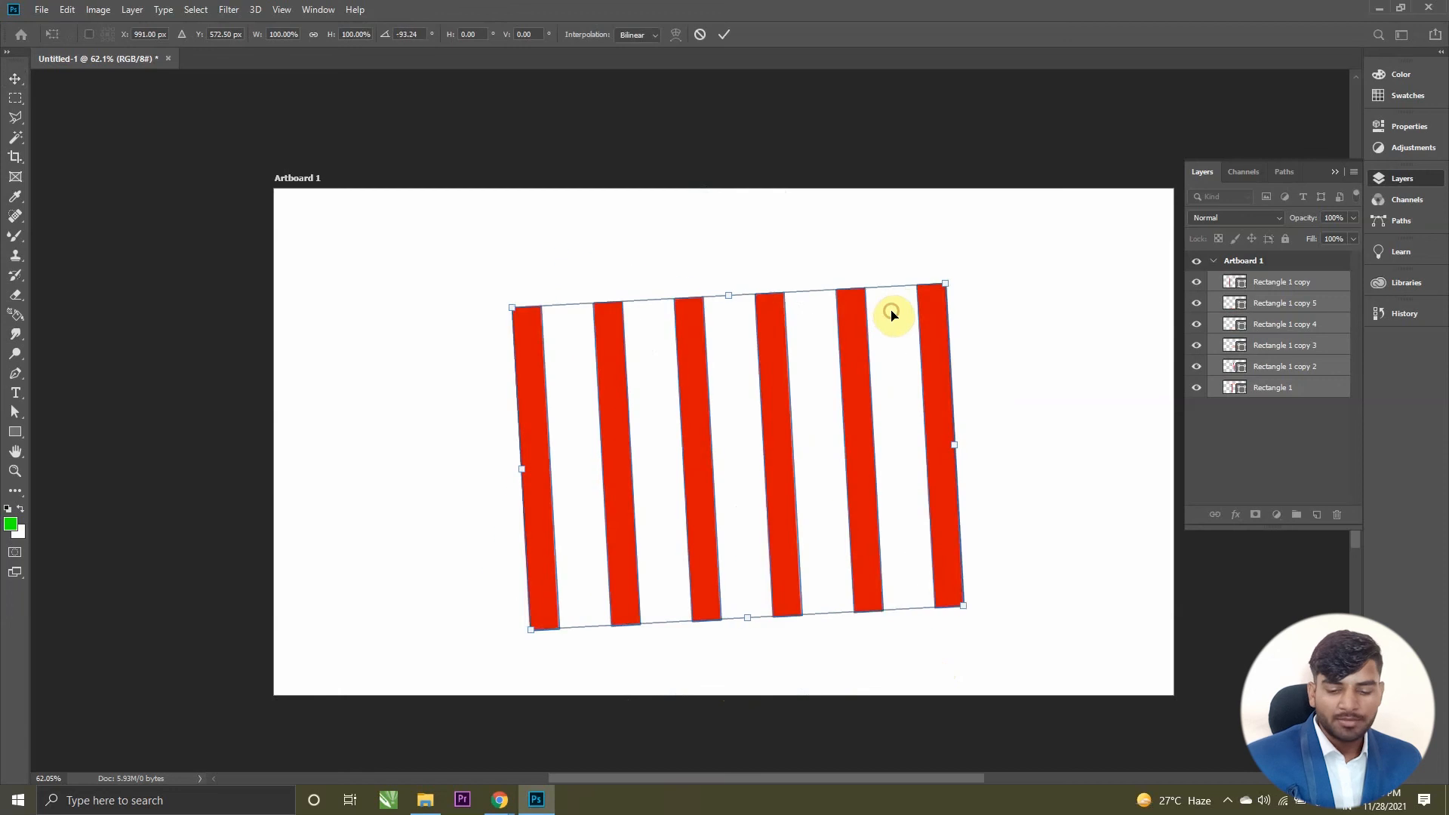
key("ctrl+z")
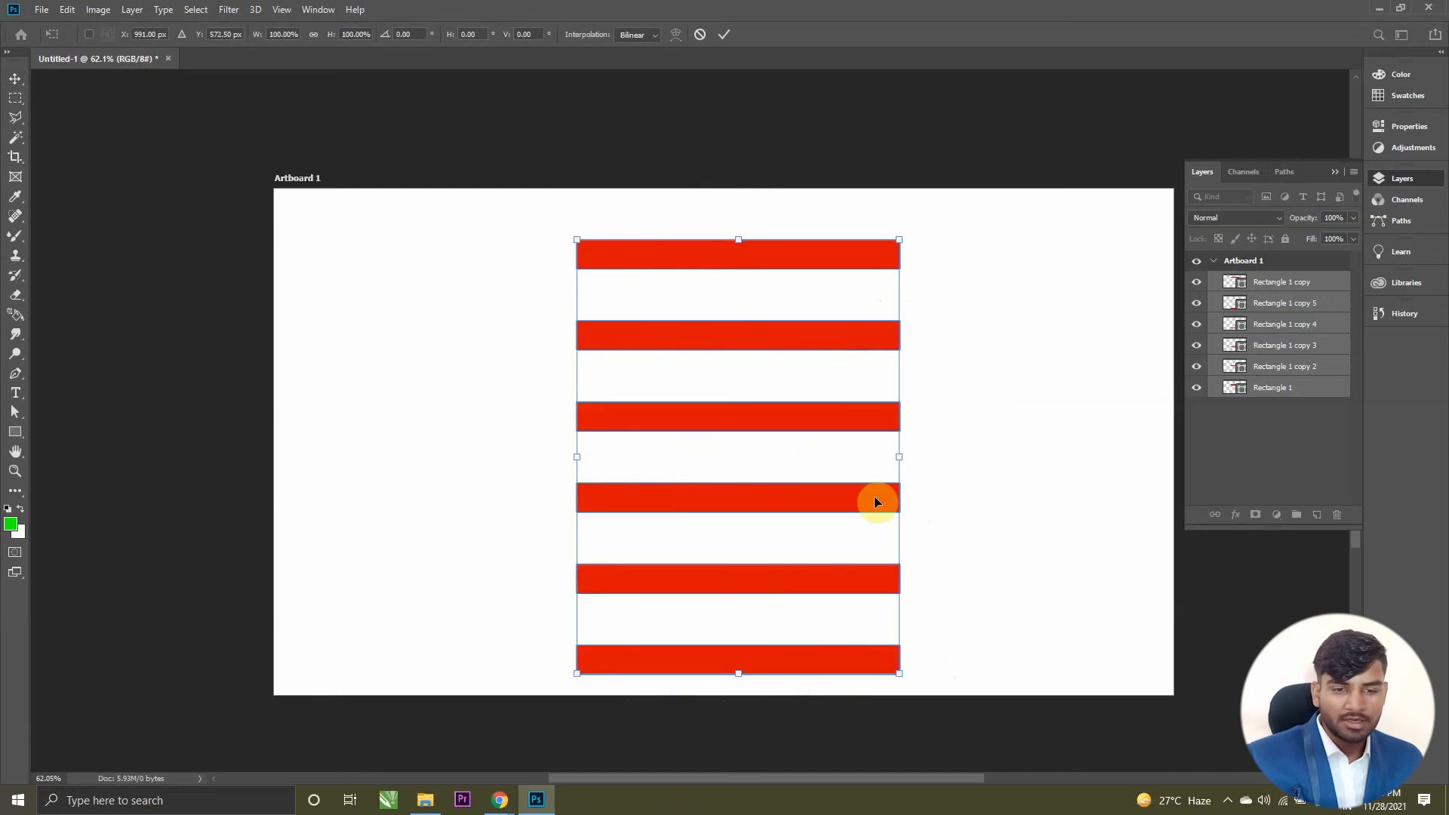
left_click(1271, 470)
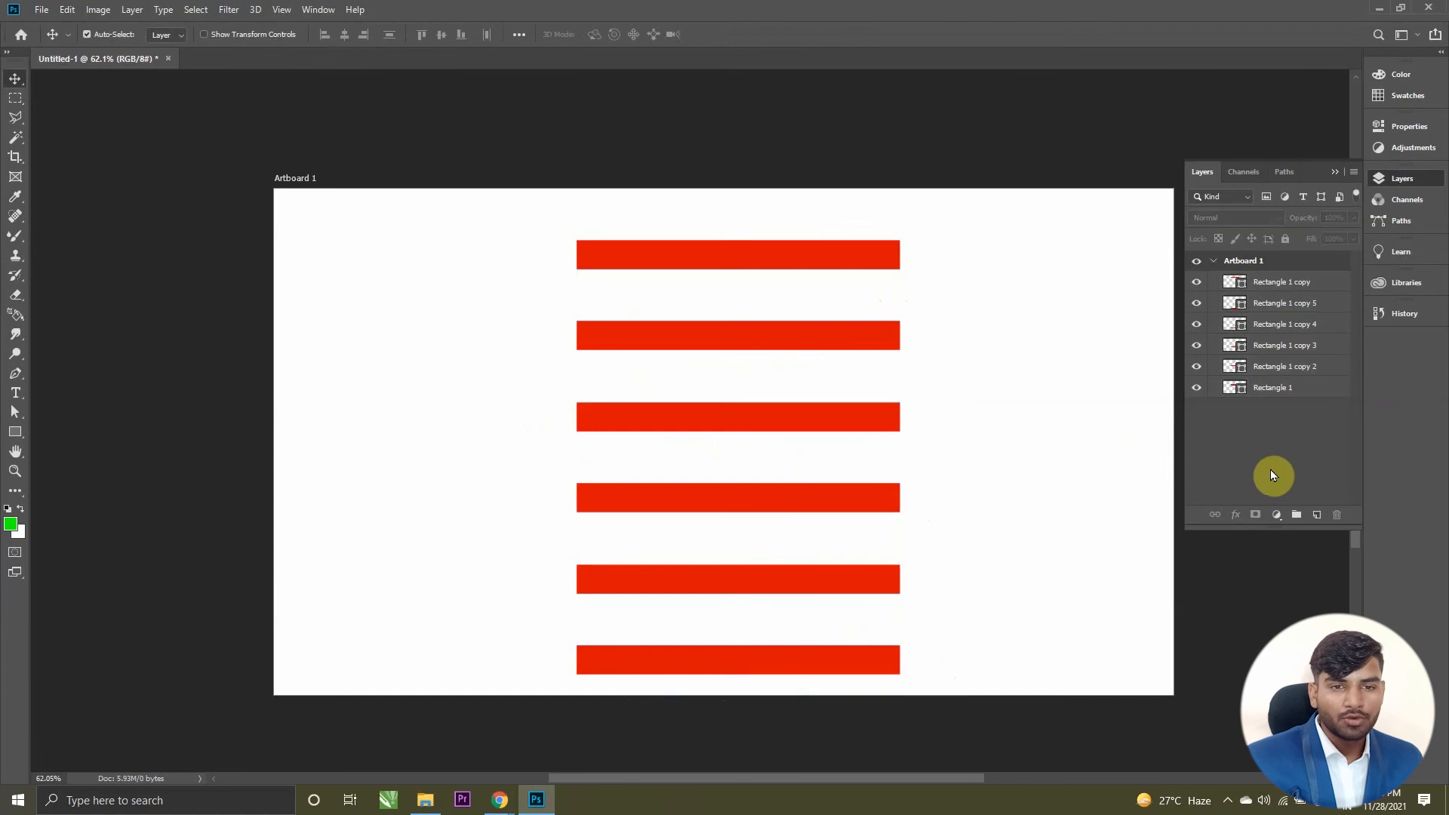
Step: Undo the vertical distribution of the six red bars and leave nothing selected on the canvas or among the layers
key("ctrl+z")
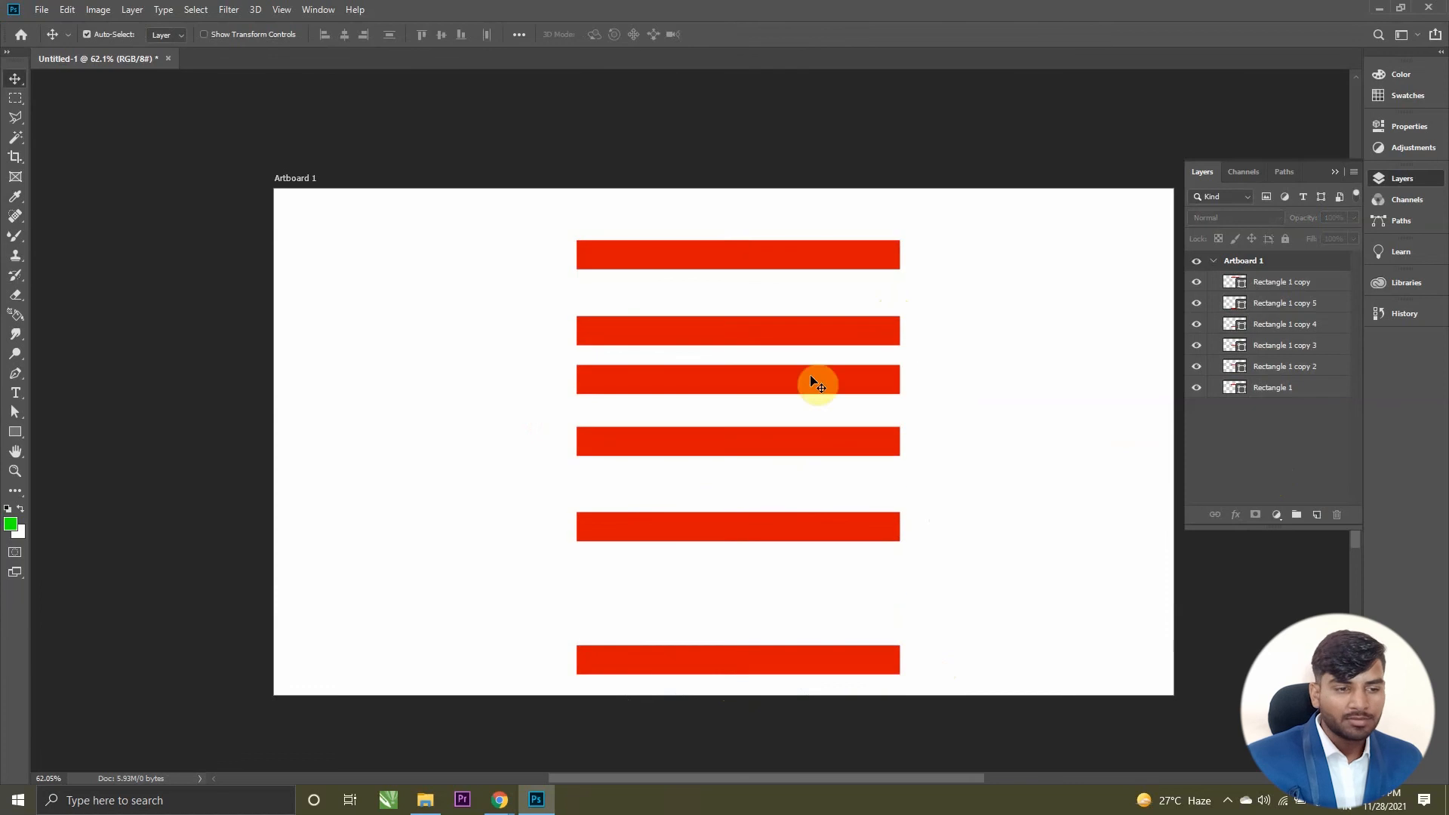
key("ctrl")
key("ctrl+a")
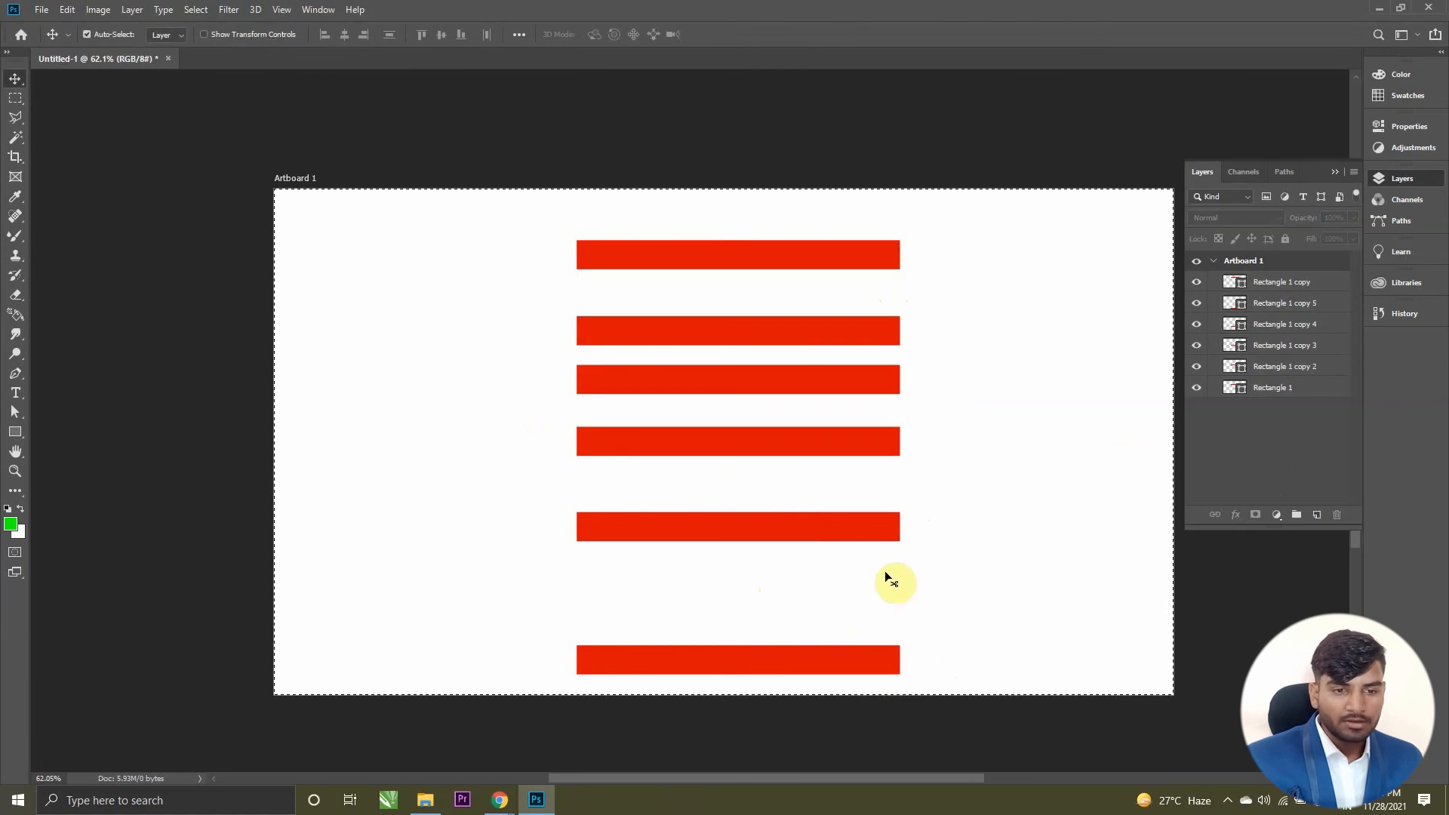
left_click(1290, 293, "shift")
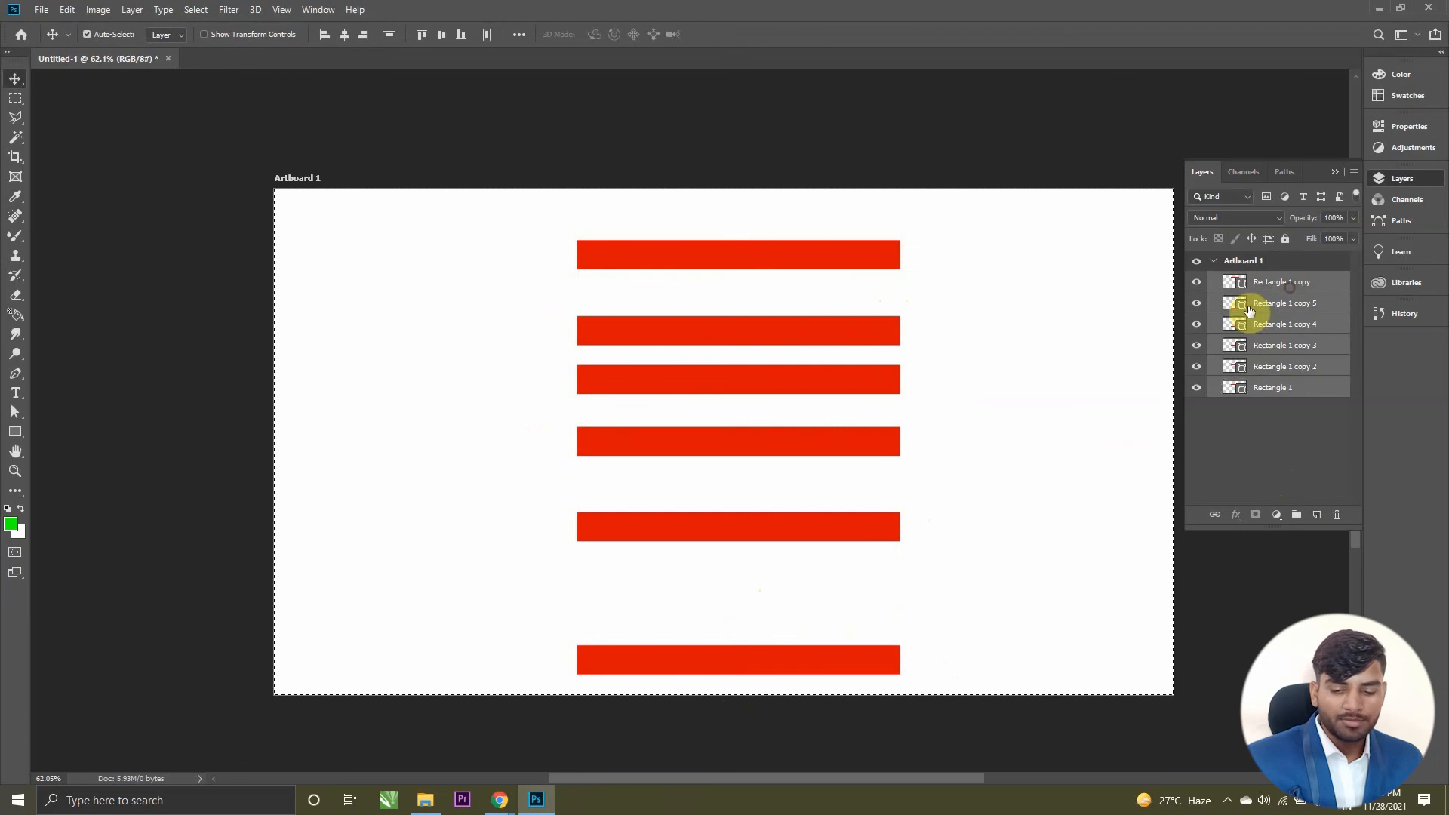
left_click(1313, 442)
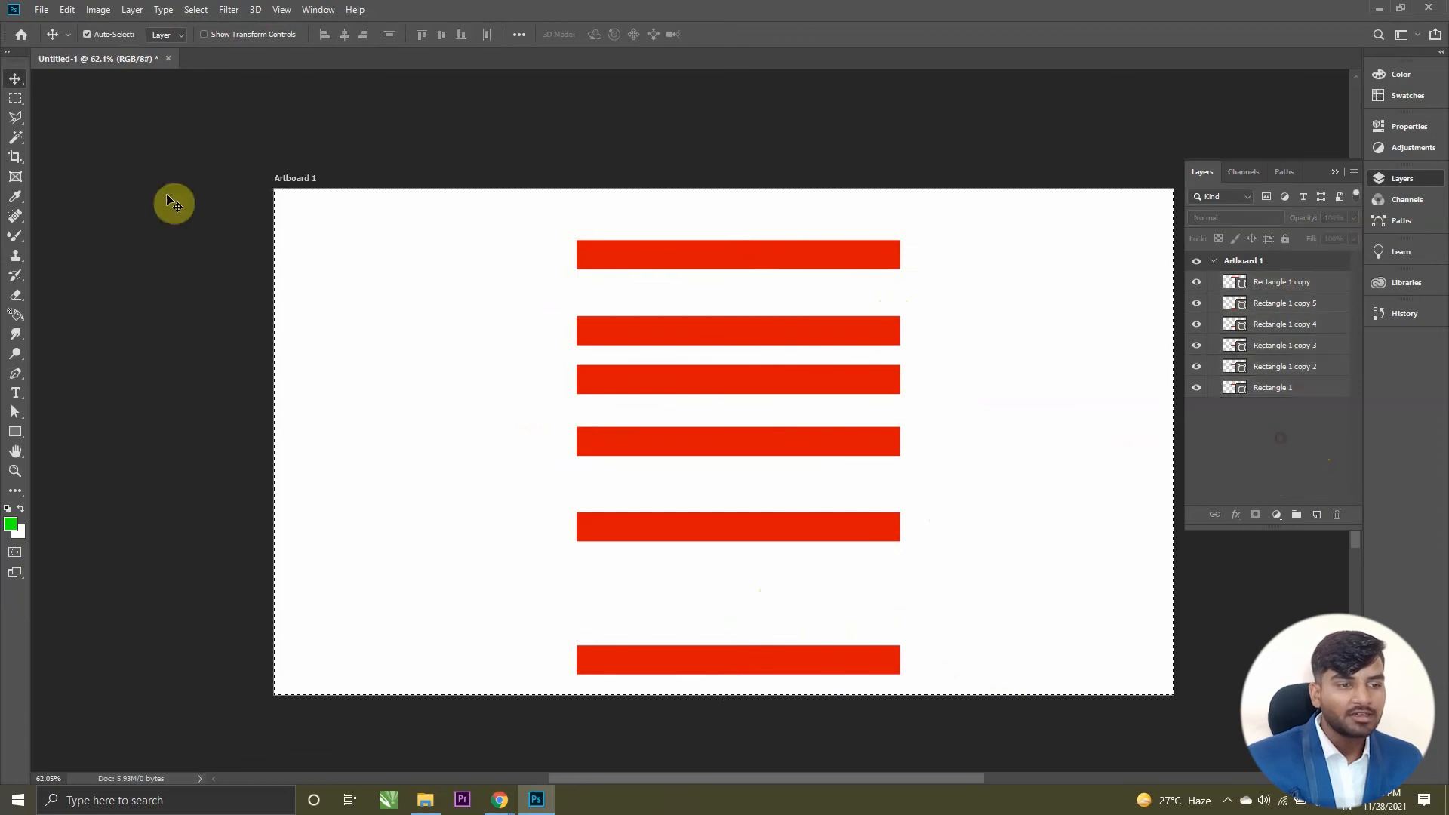
left_click(15, 98)
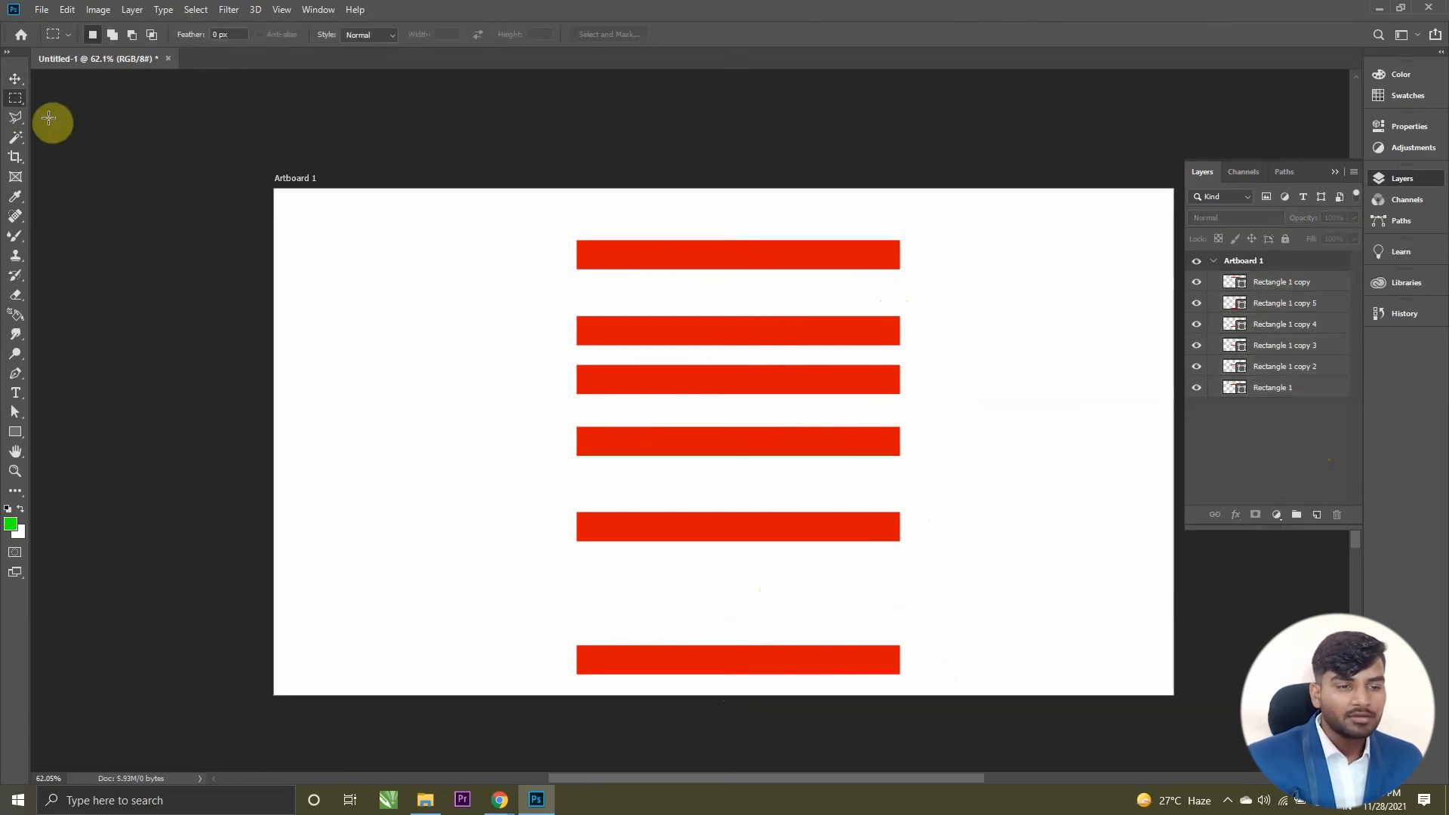
left_click(1252, 457)
Step: Select all six rectangle layers and rotate them -90° with Free Transform so the bars stand vertically
left_click(1275, 387)
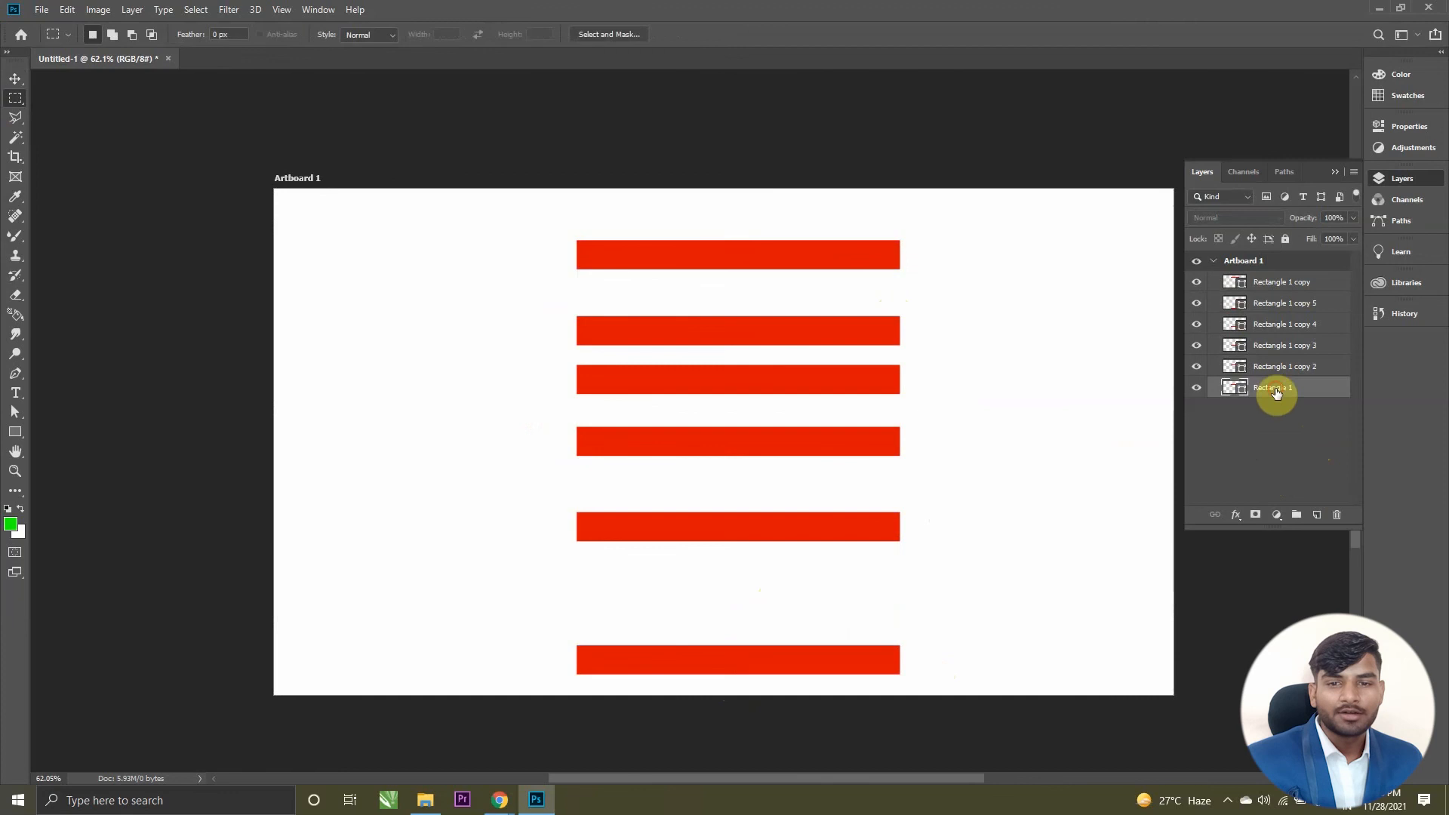
left_click(1283, 290, "shift")
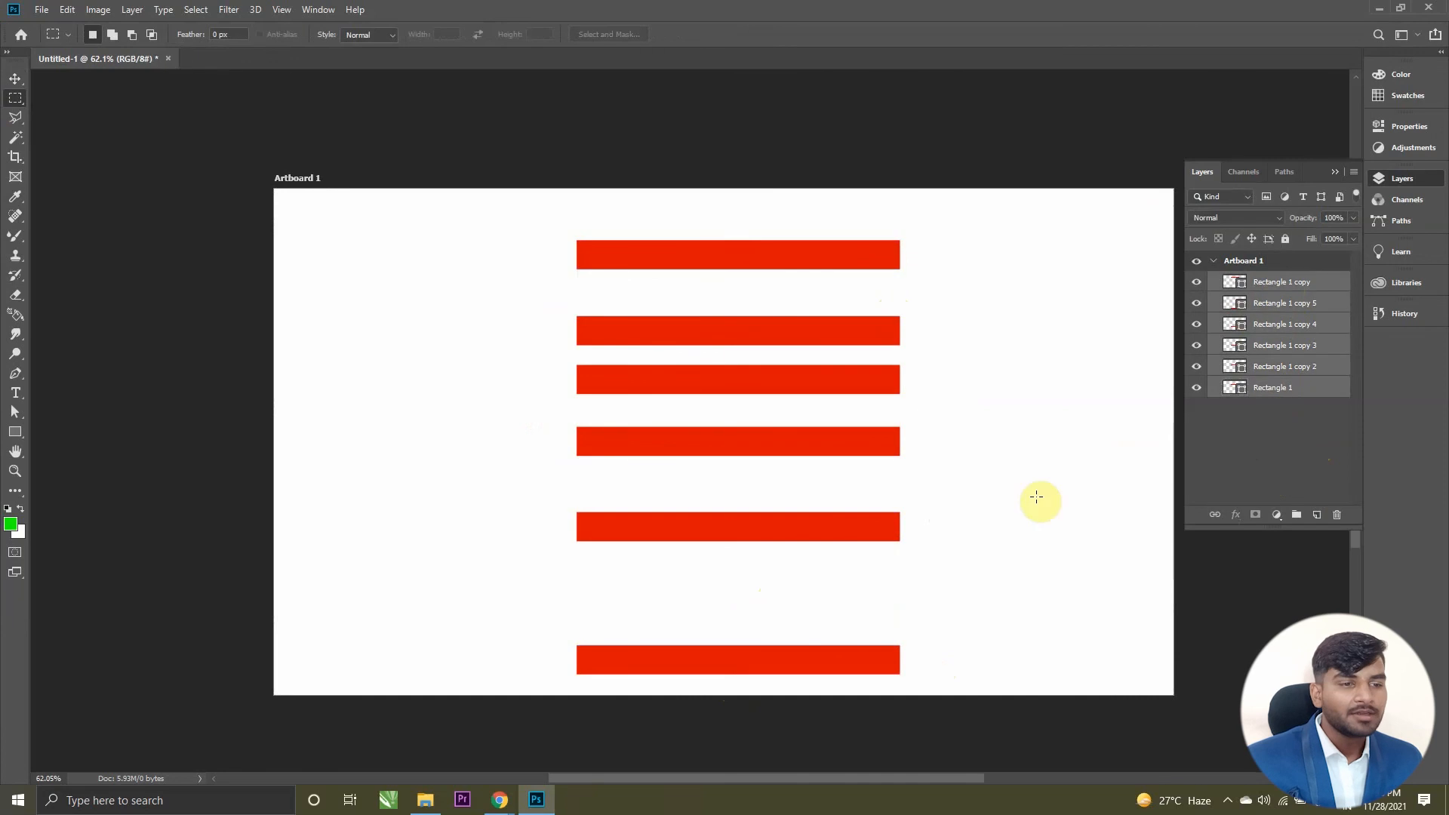
key("ctrl+t")
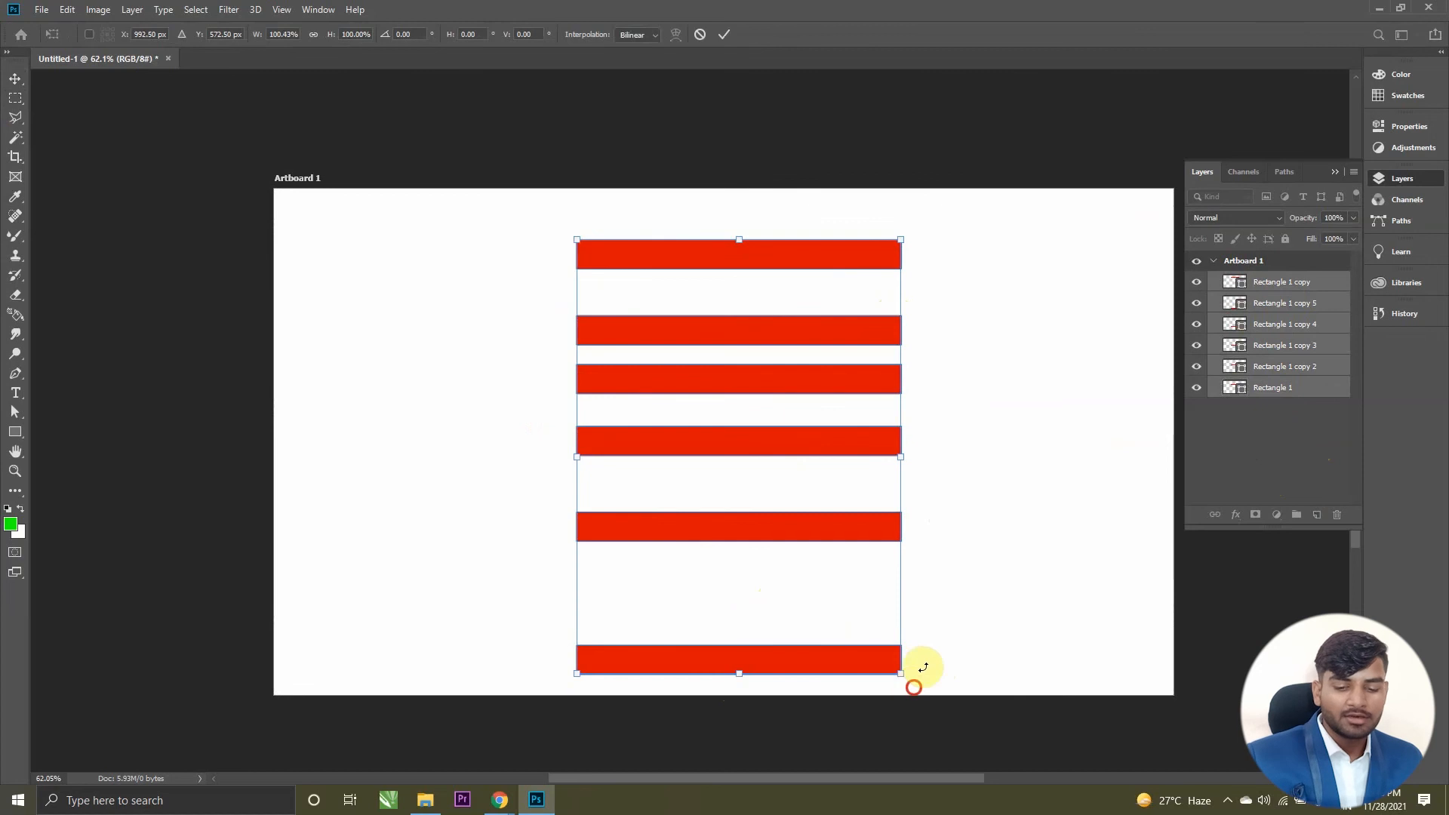
left_click_drag(917, 672, 796, 412)
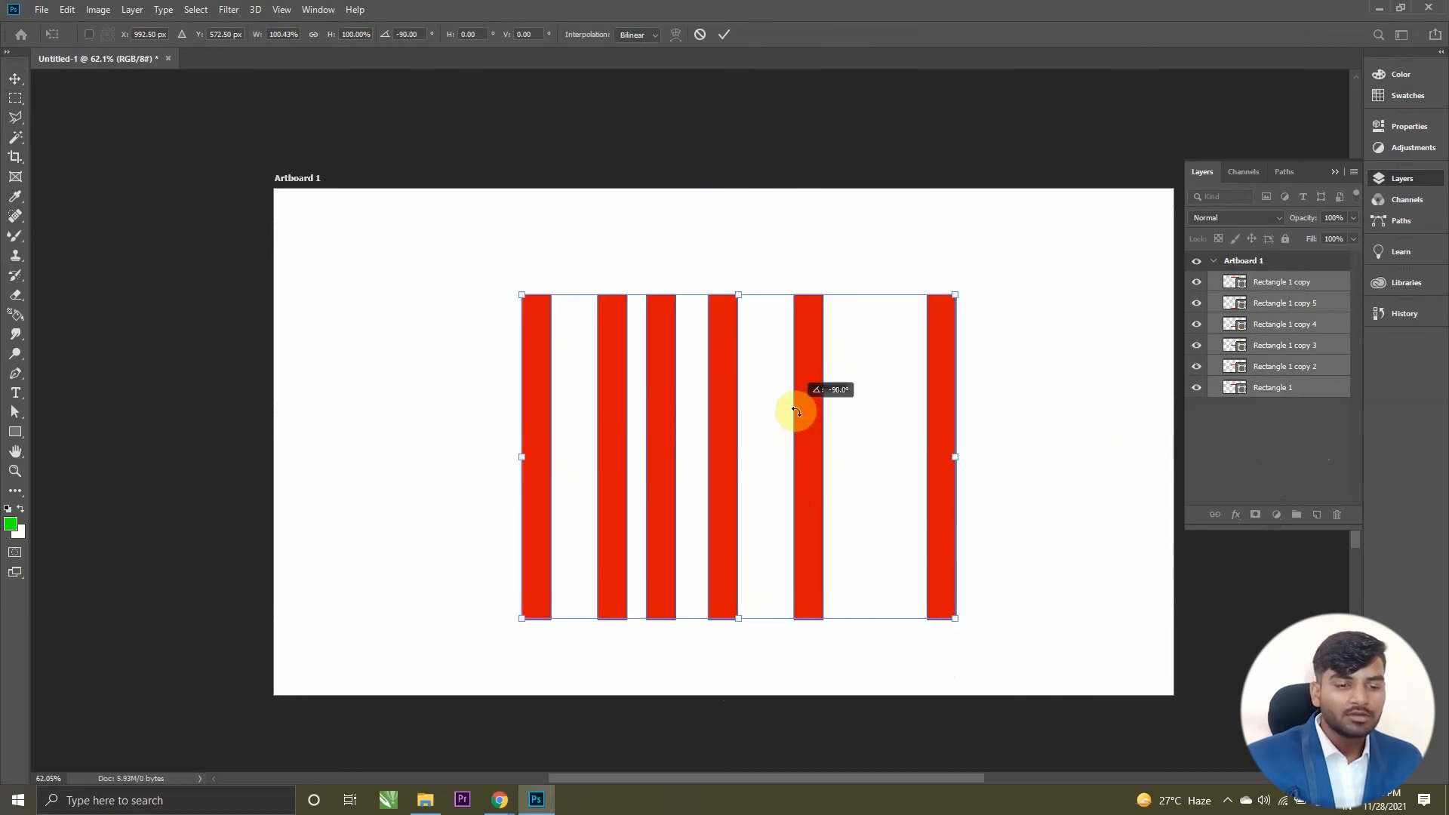
left_click(1324, 483)
key("m")
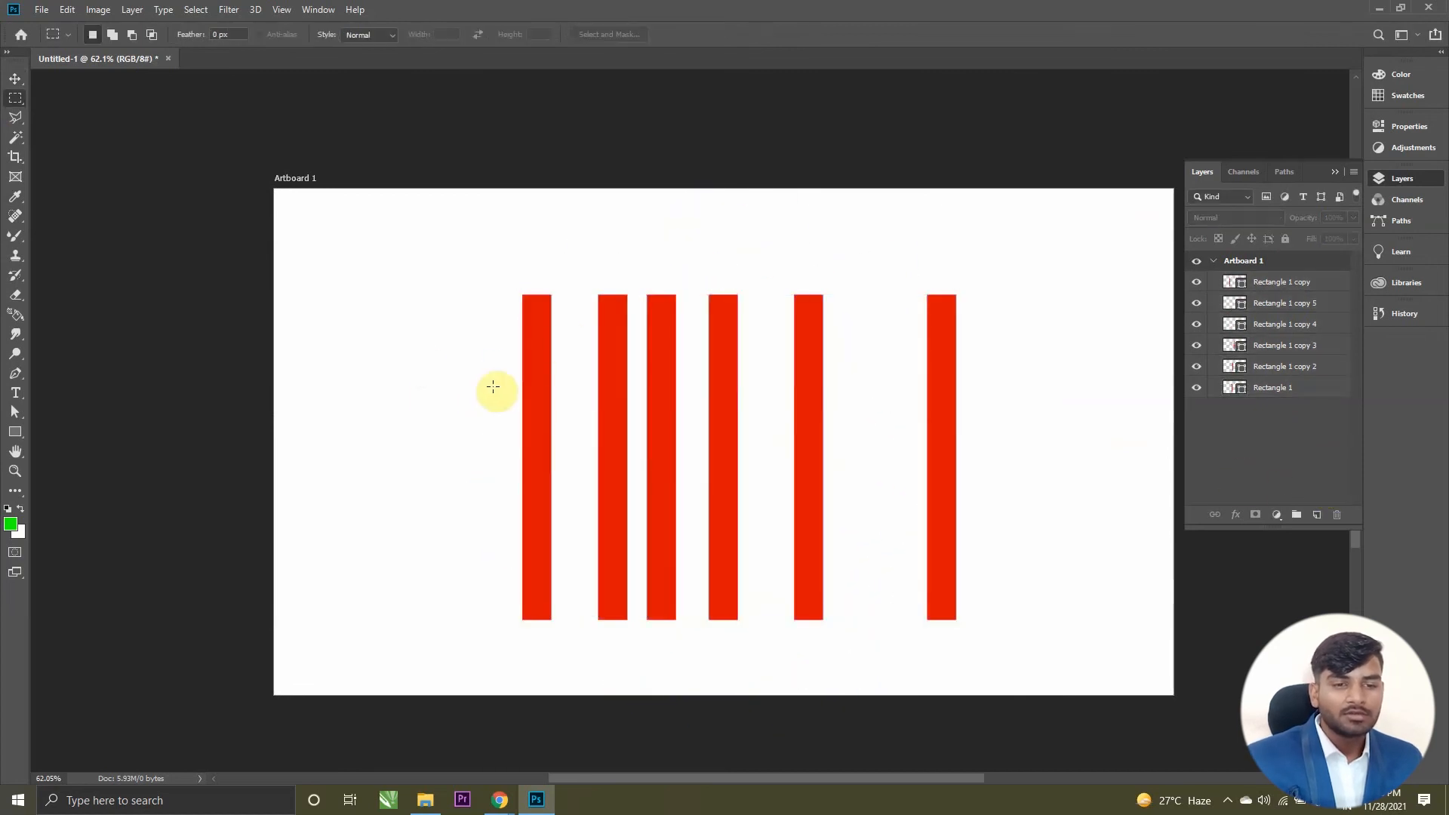
Step: Select all six rectangle layers and distribute the vertical bars horizontally with even spacing
left_click(1317, 387)
left_click(1234, 281, "shift")
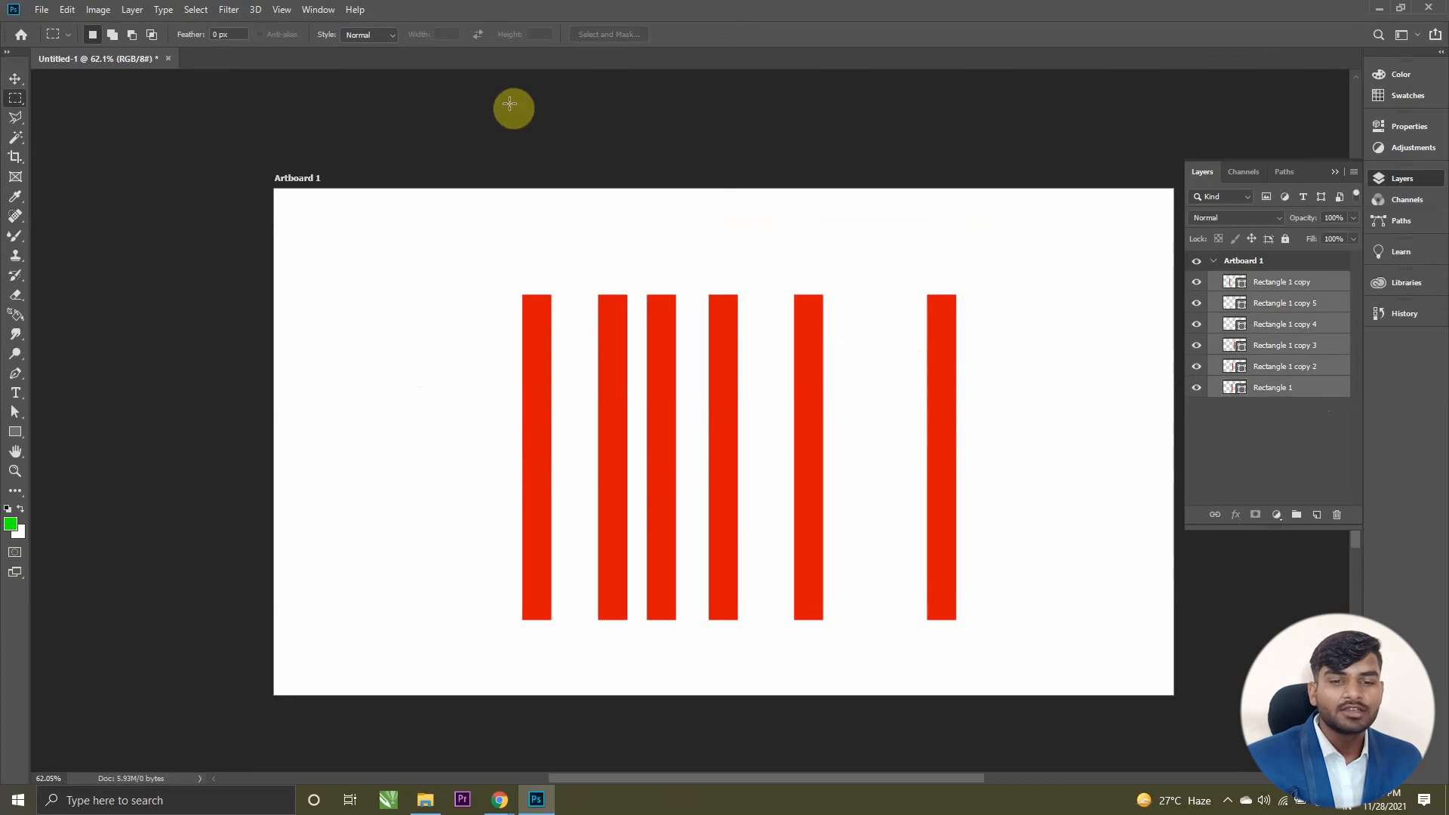
left_click(15, 77)
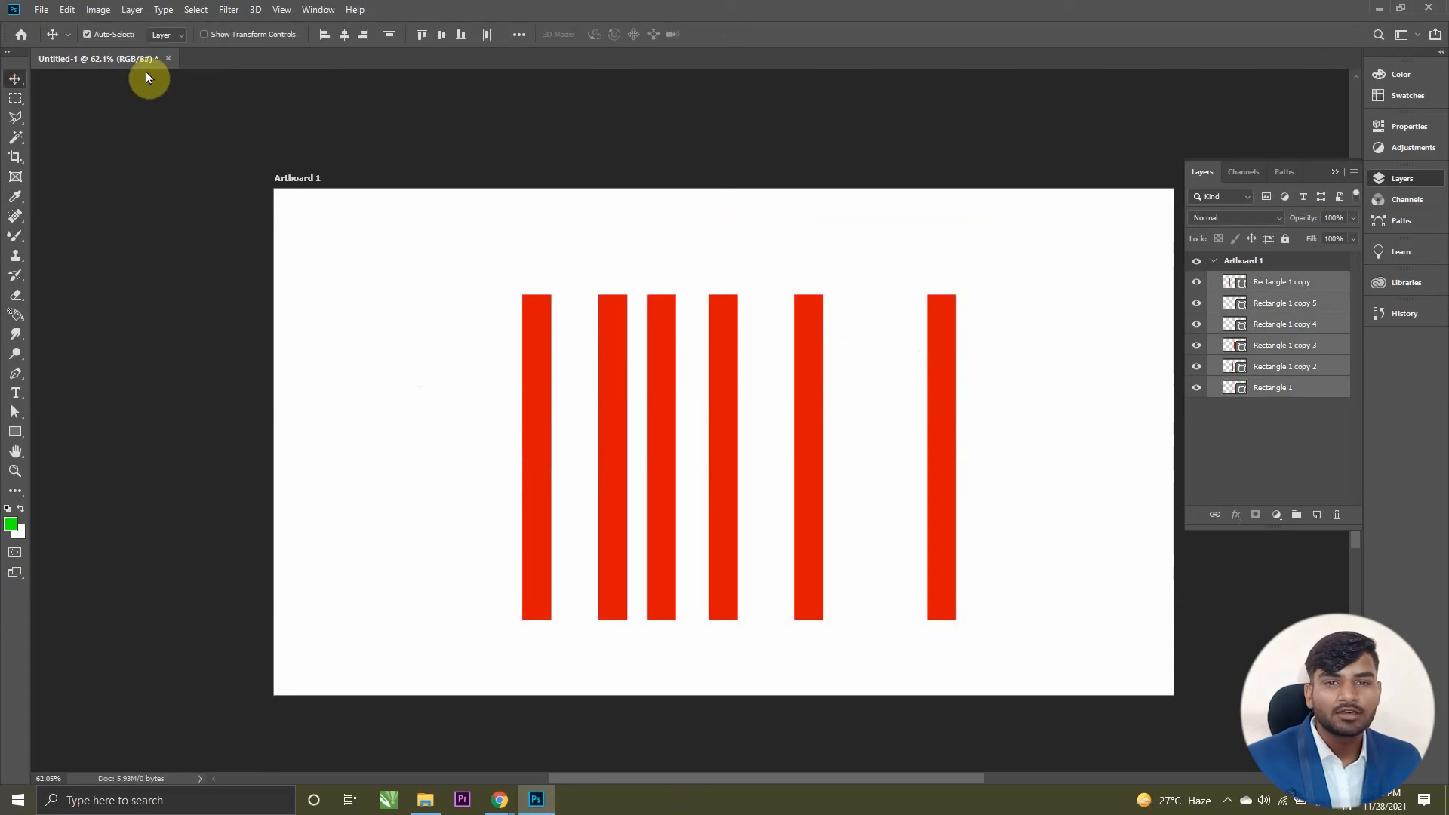
left_click(486, 35)
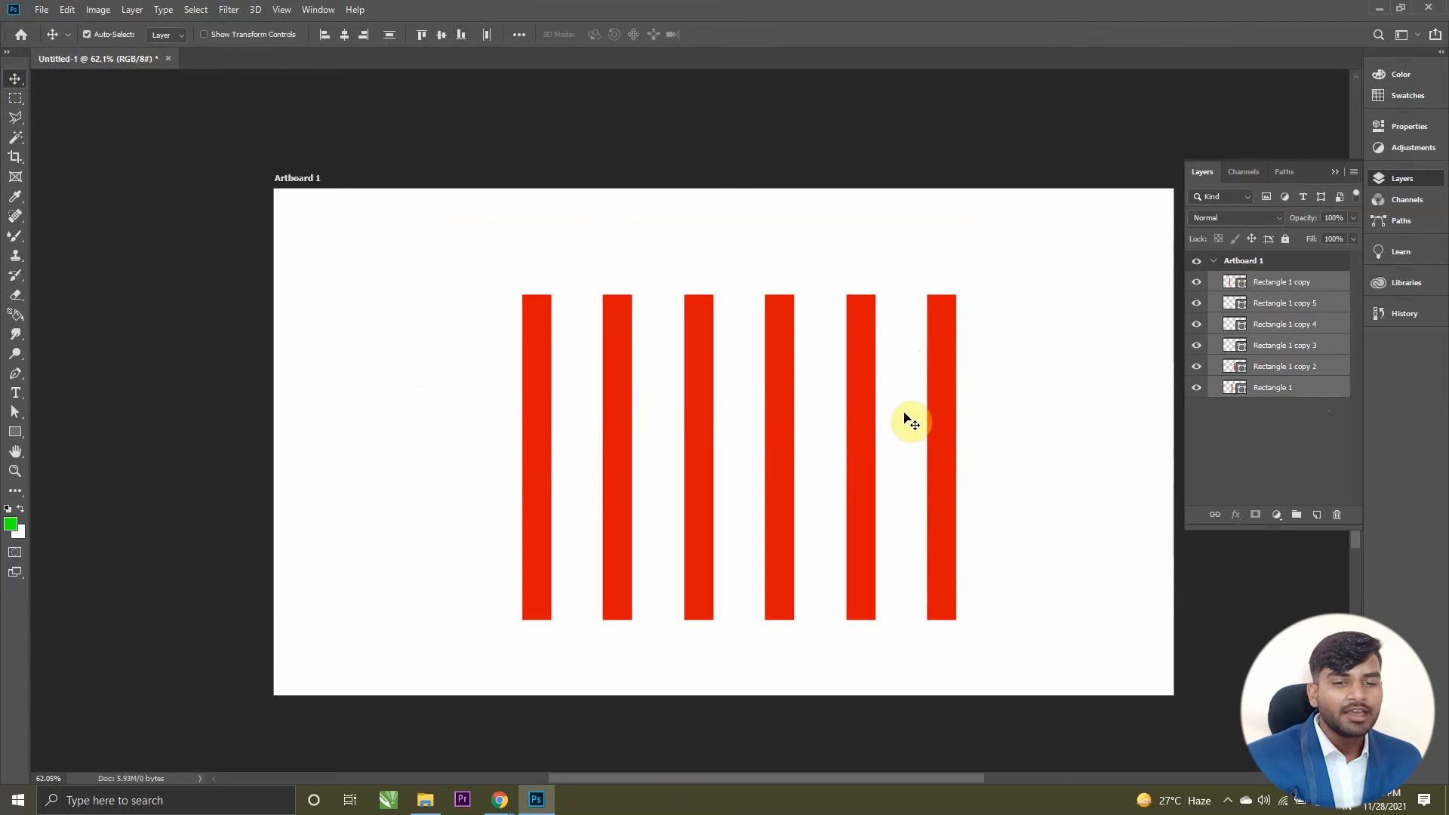
left_click(1262, 440)
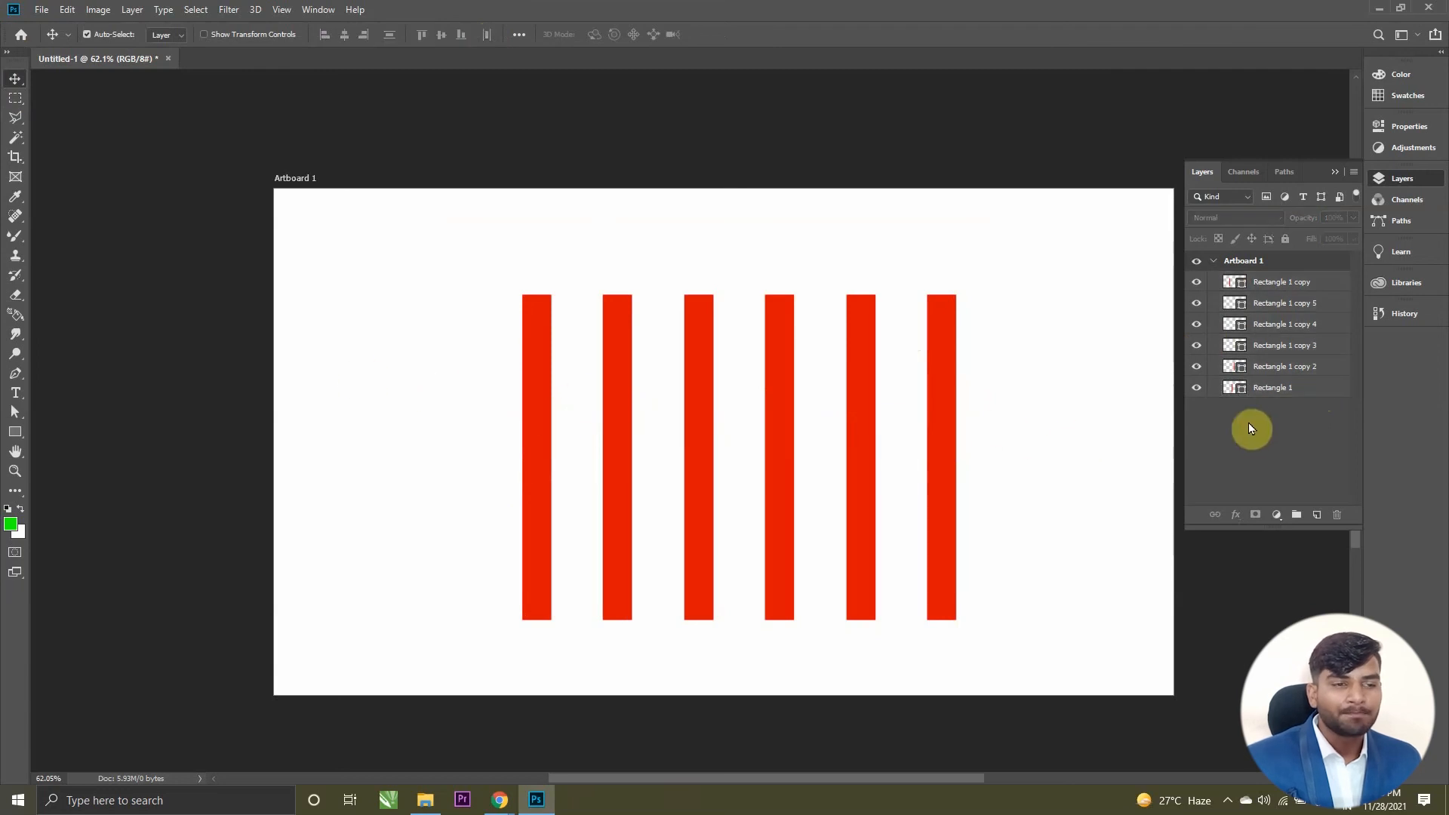
Step: Select all six rectangle layers and delete them from the artboard
left_click(1273, 284)
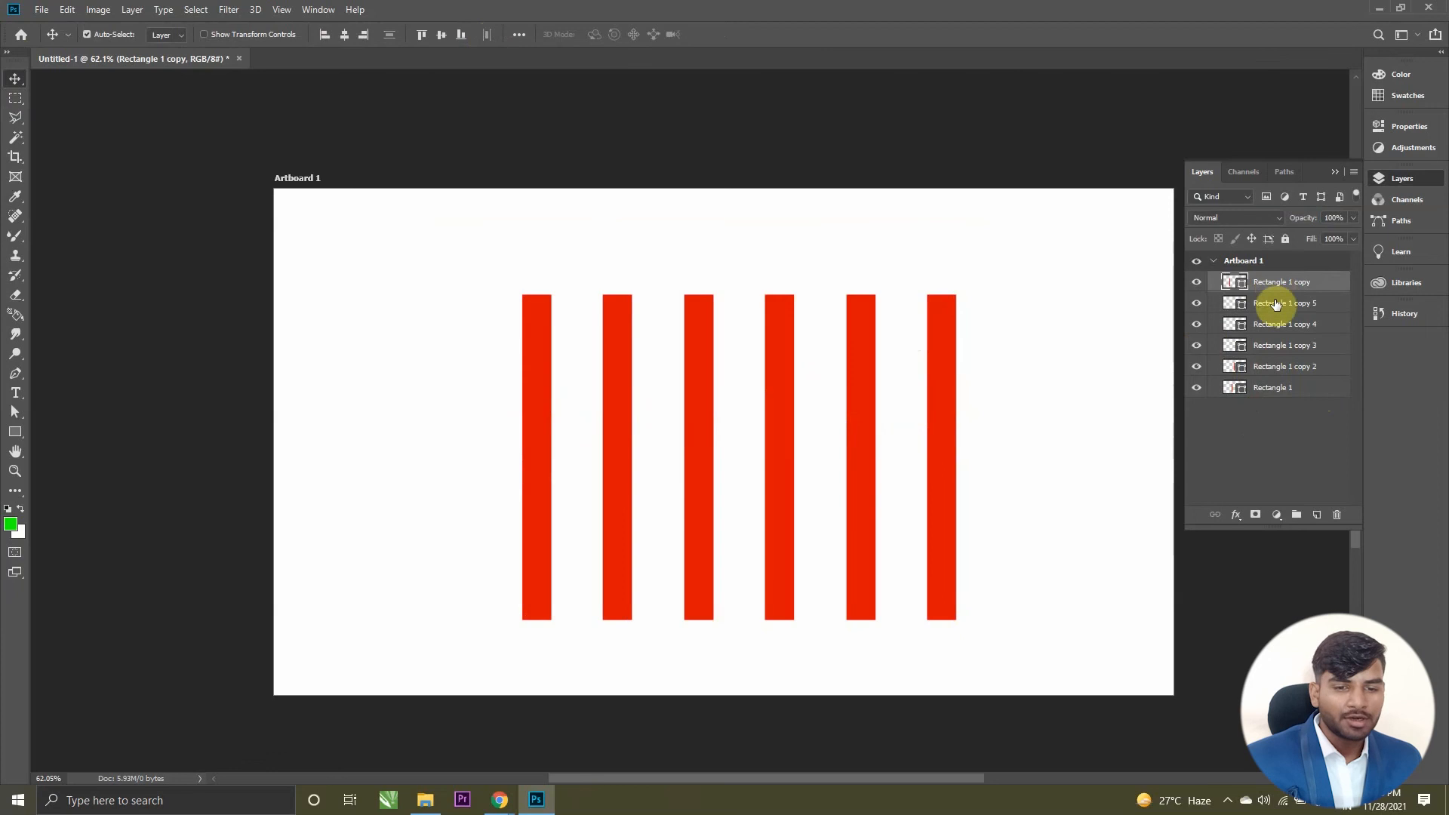
left_click(1282, 390, "shift")
key("Delete")
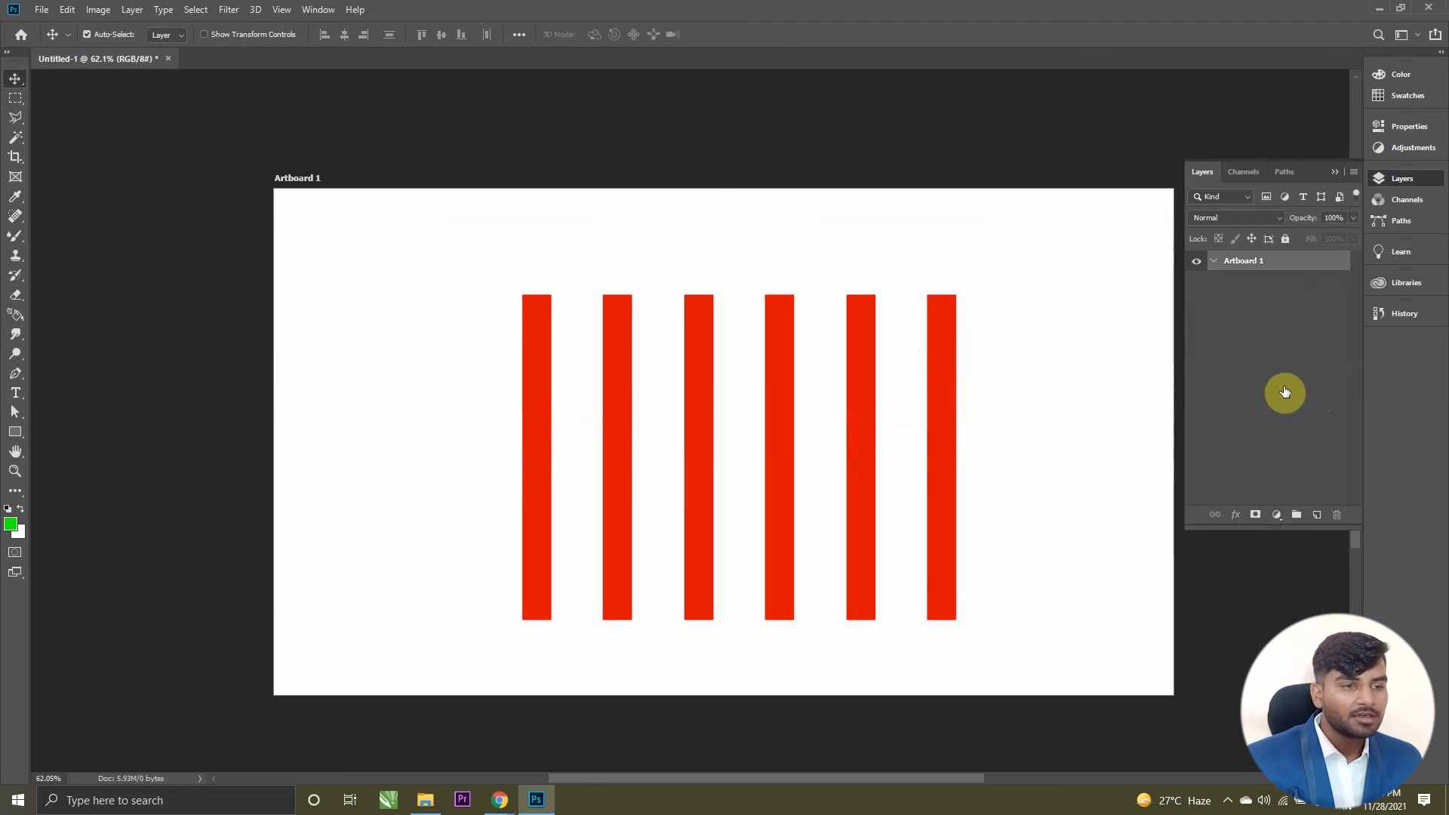
Step: Draw a vertical line about 811 px long near the artboard's left edge with the Line tool
left_click(15, 436)
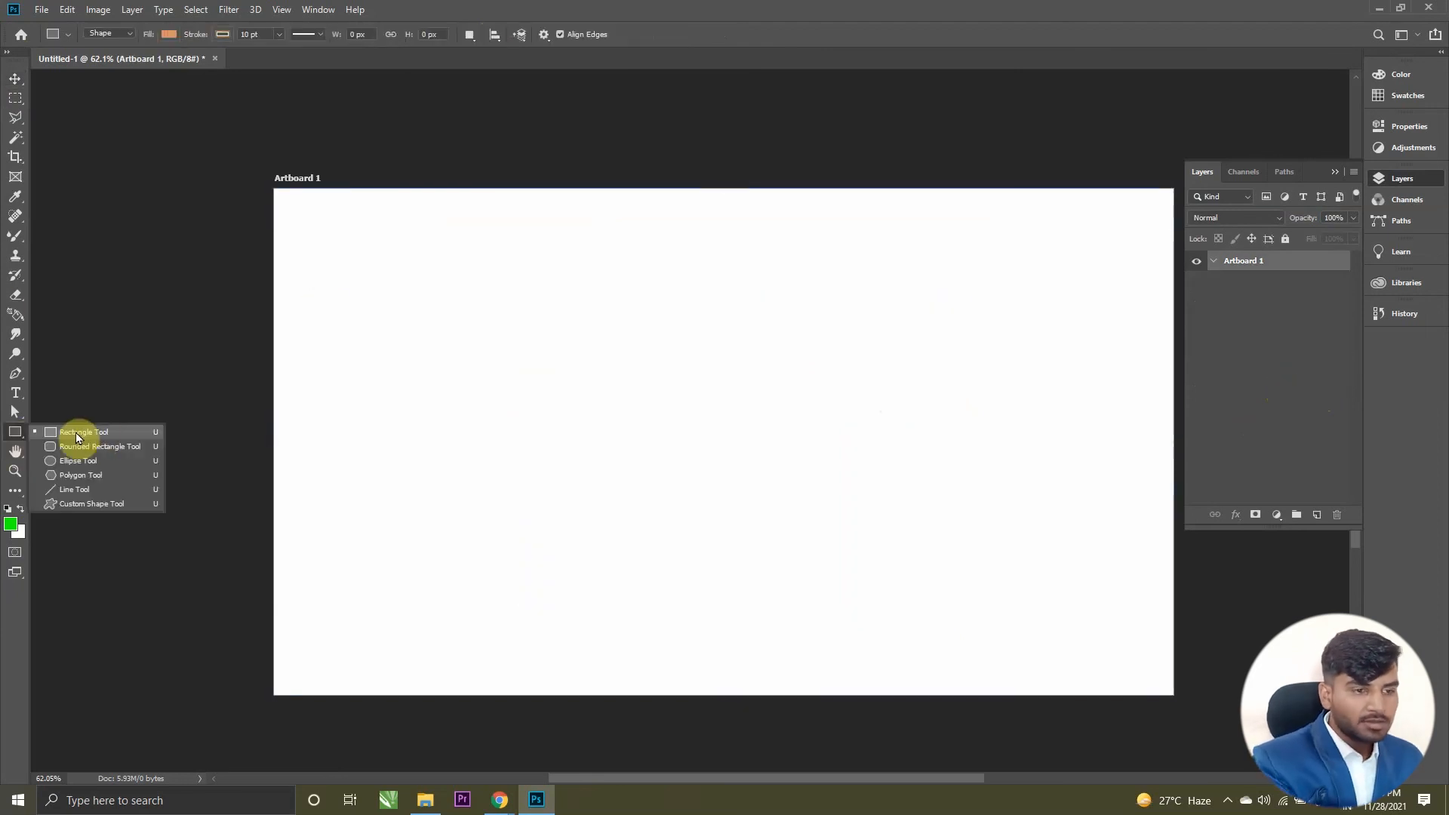
left_click(91, 491)
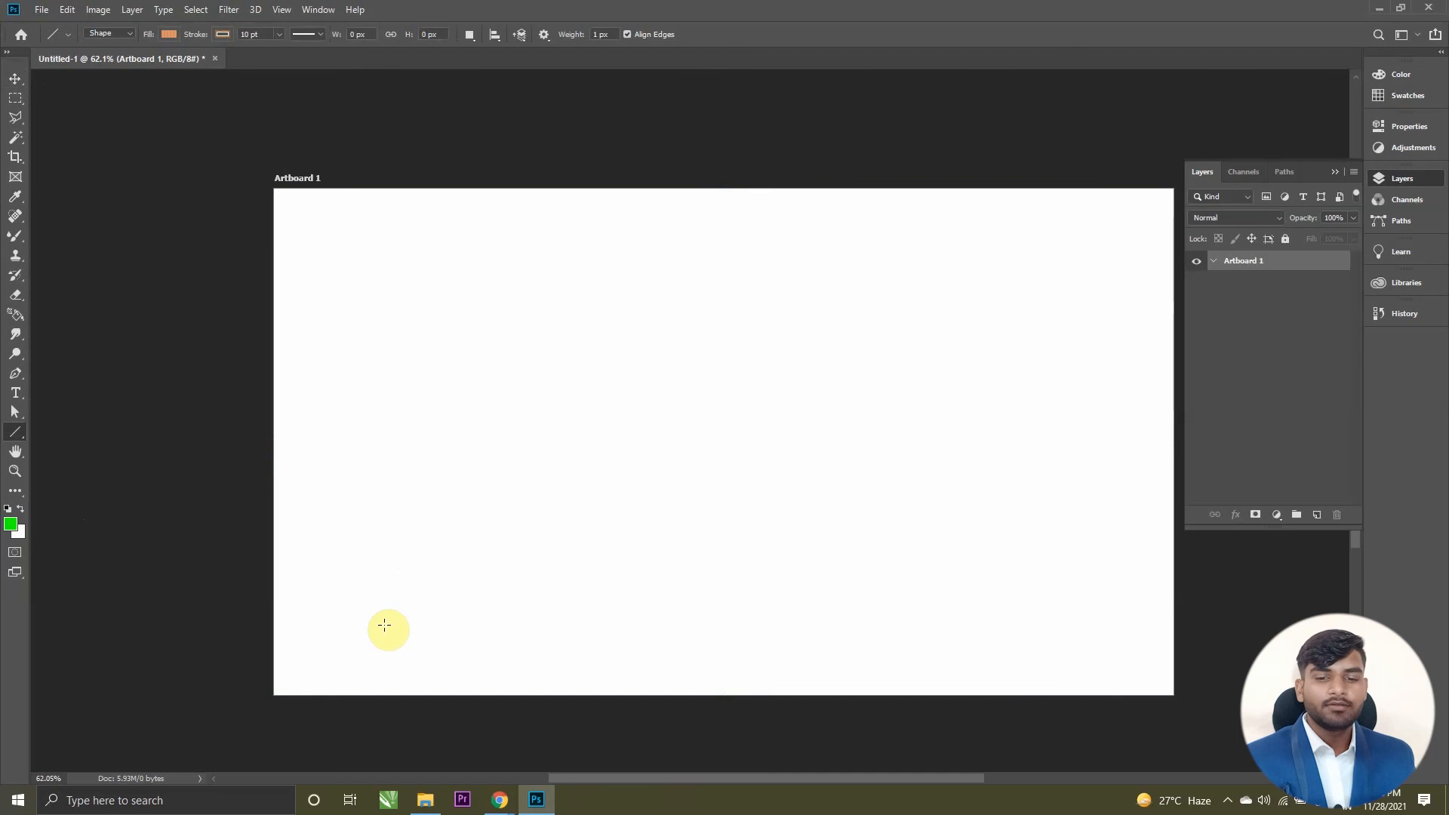
left_click_drag(362, 622, 372, 242)
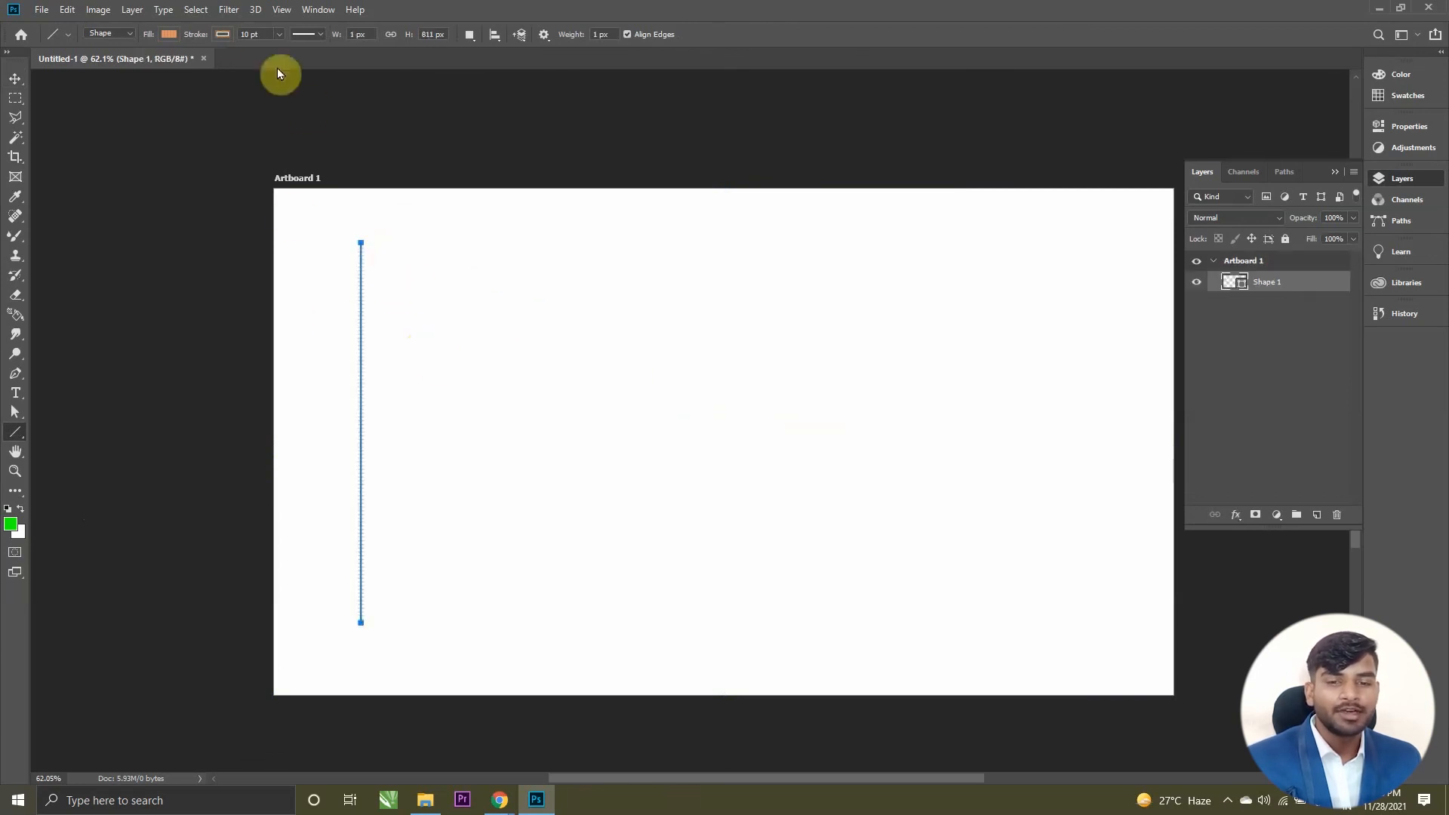
Step: Set the line's stroke to black with a solid line style
left_click(216, 34)
left_click(187, 65)
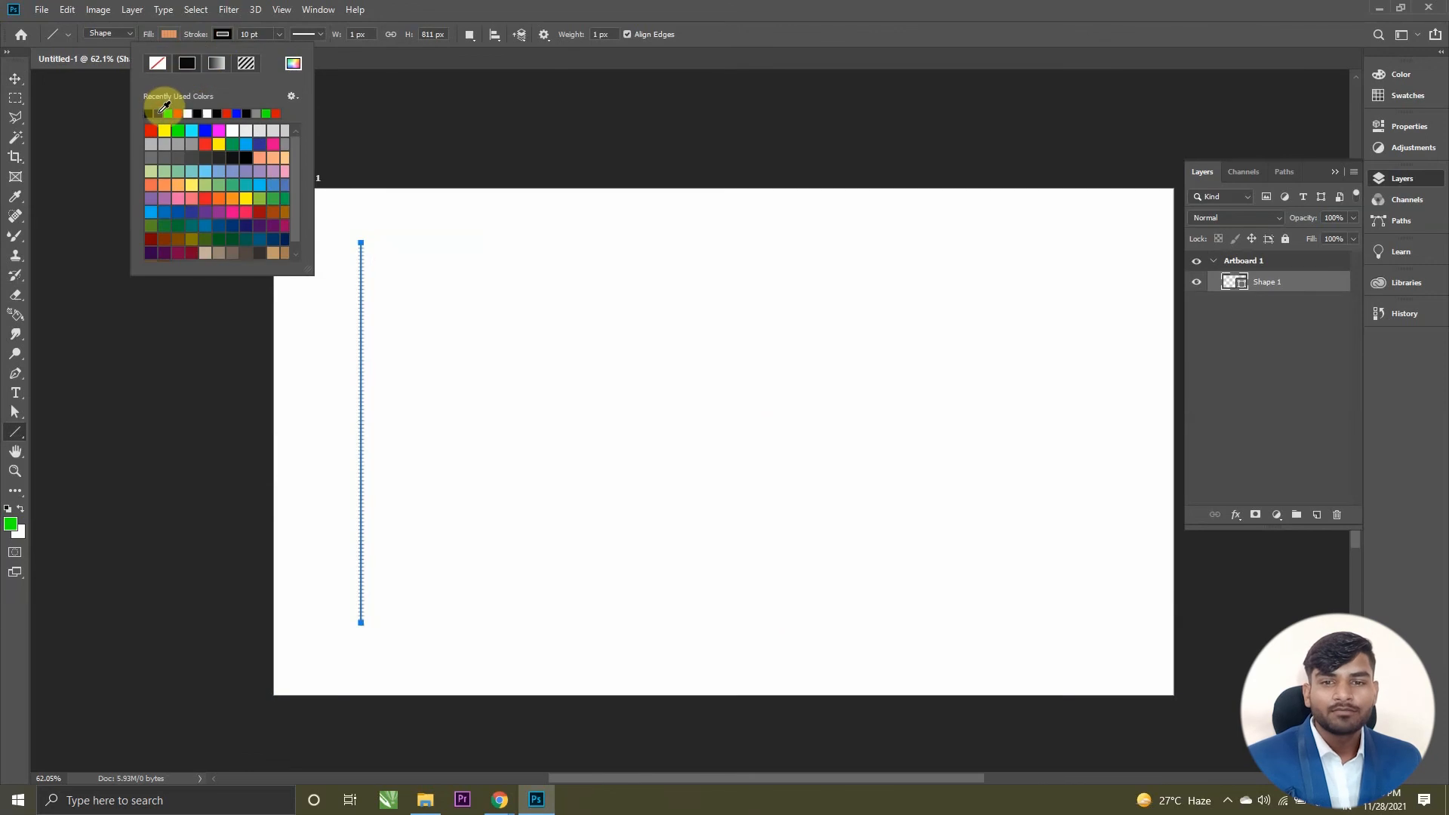
left_click(314, 34)
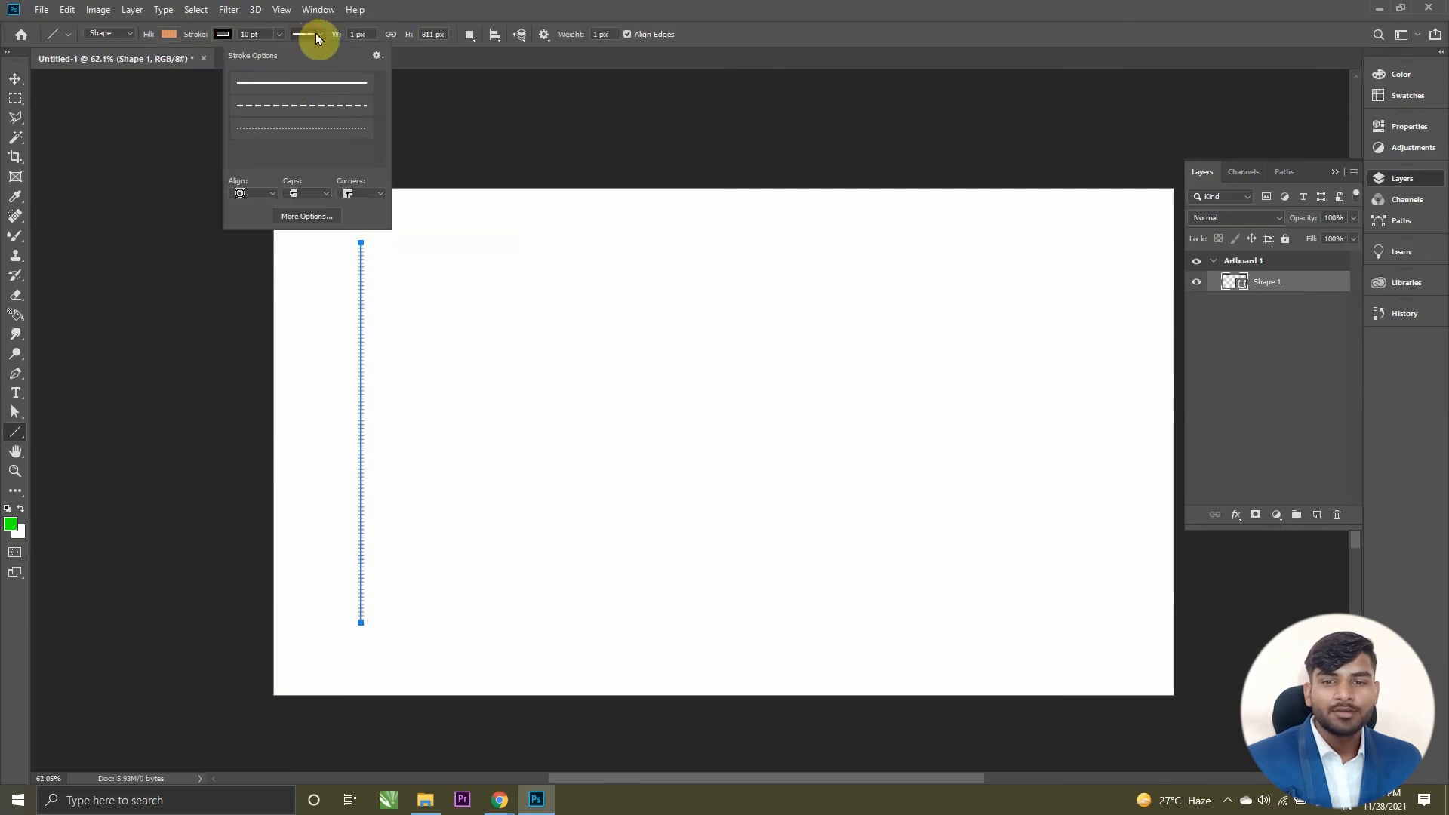
left_click(285, 84)
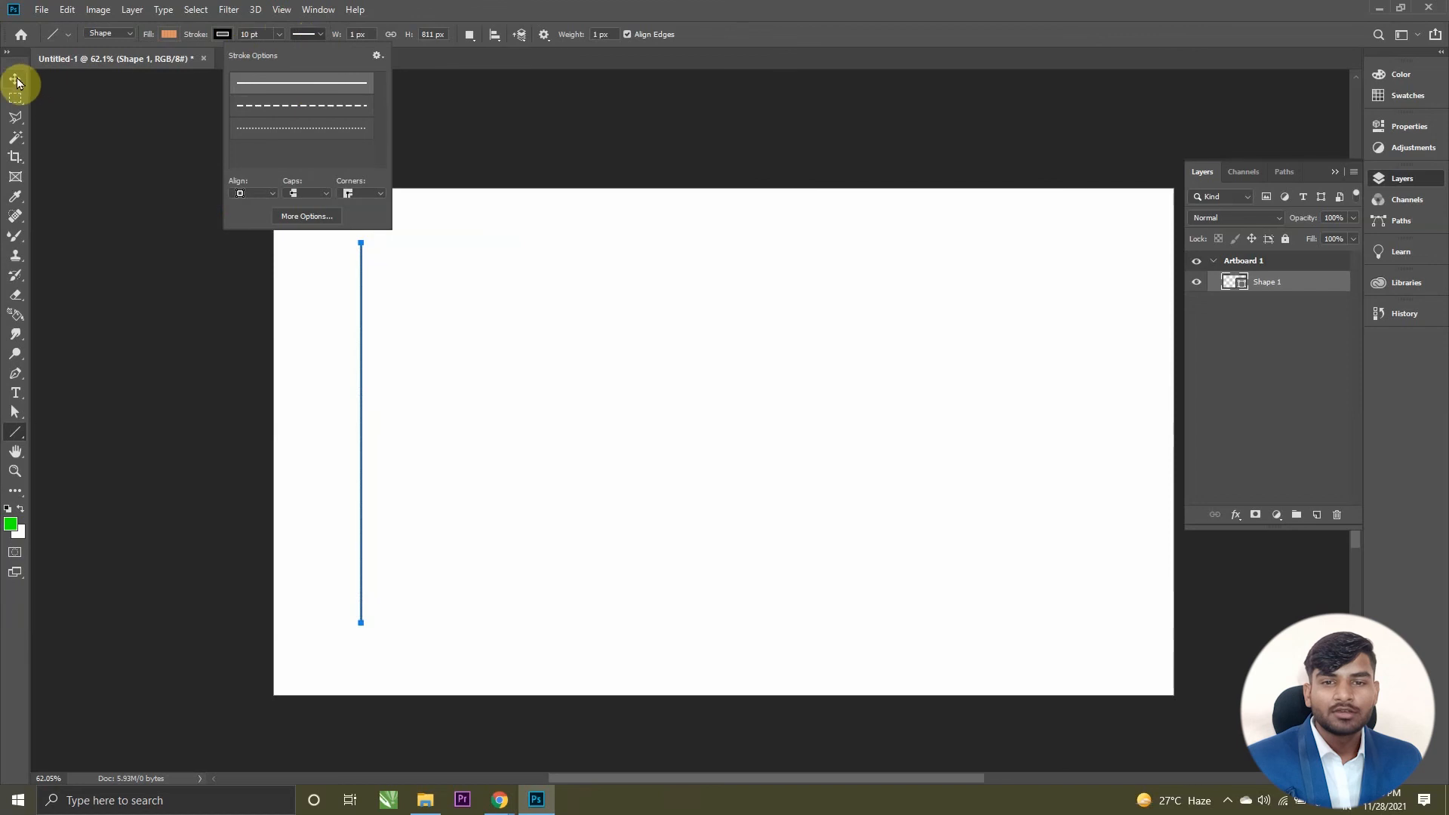
Step: Try a width of 42 px on the line and set it back to 1 px
left_click(347, 35)
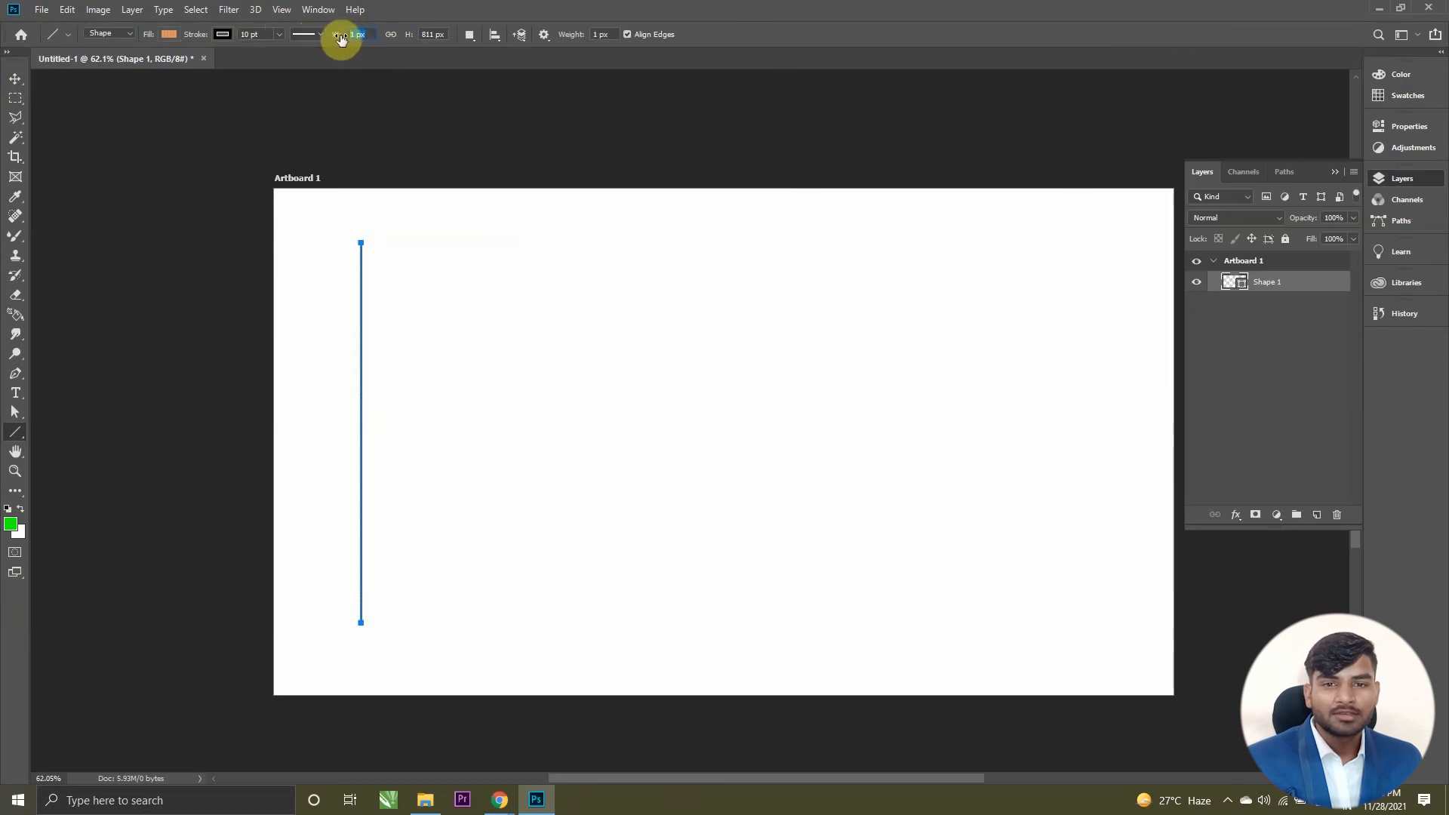
type("42")
key("Return")
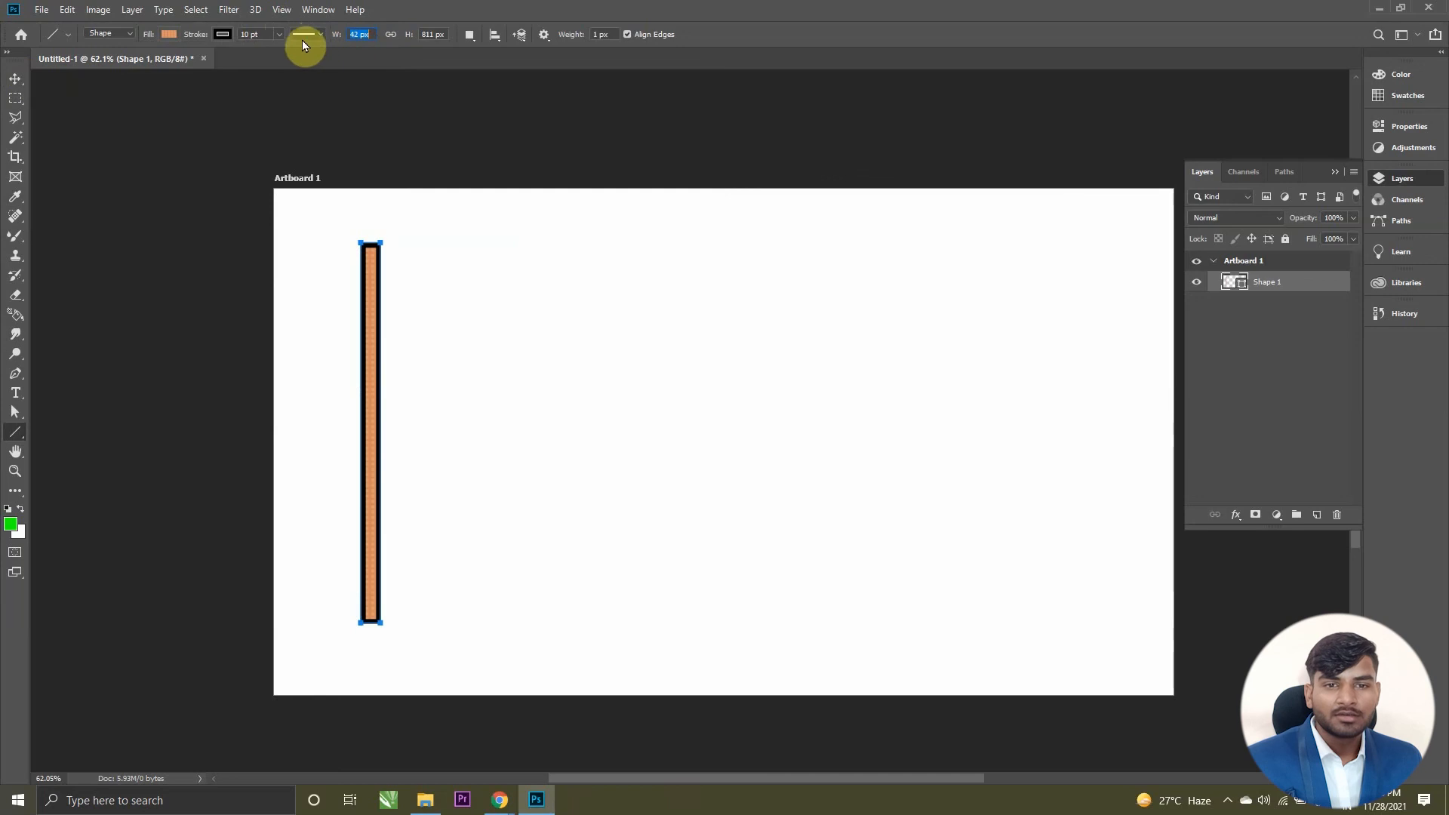
type("1")
key("Return")
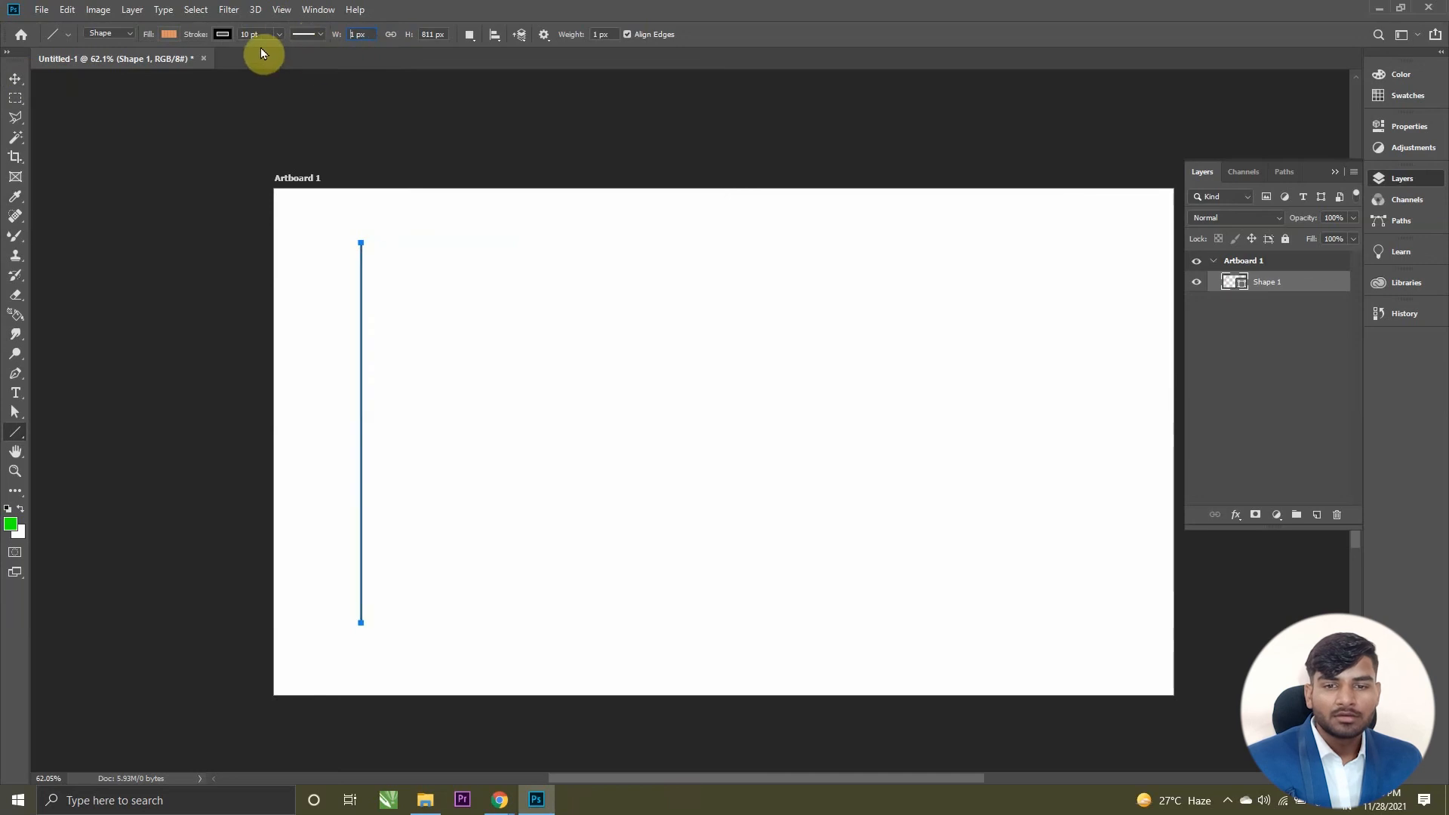
Step: Increase the line's stroke weight to 30.07 pt
left_click(279, 35)
left_click_drag(282, 53, 305, 57)
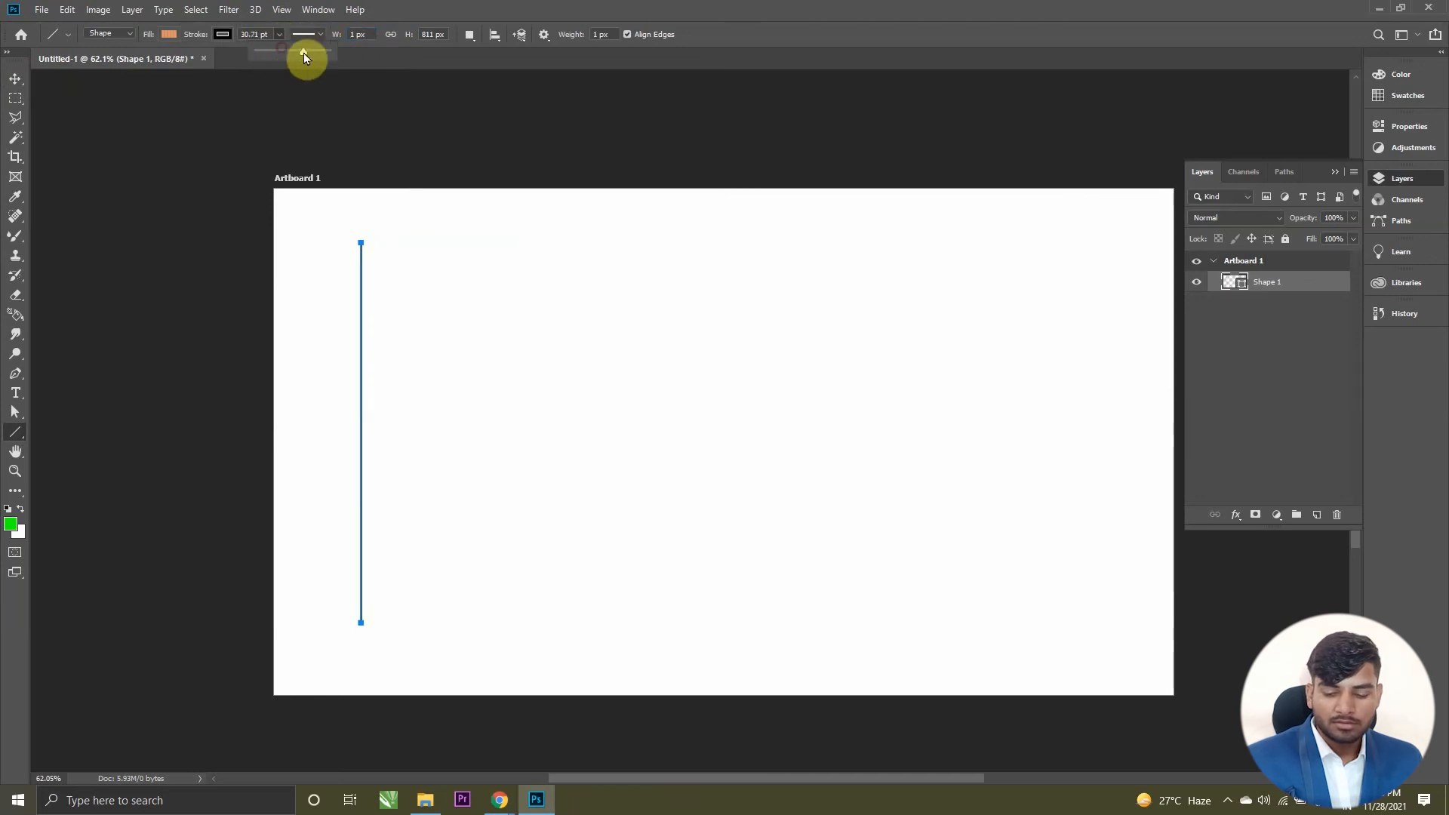
left_click(301, 53)
left_click(317, 96)
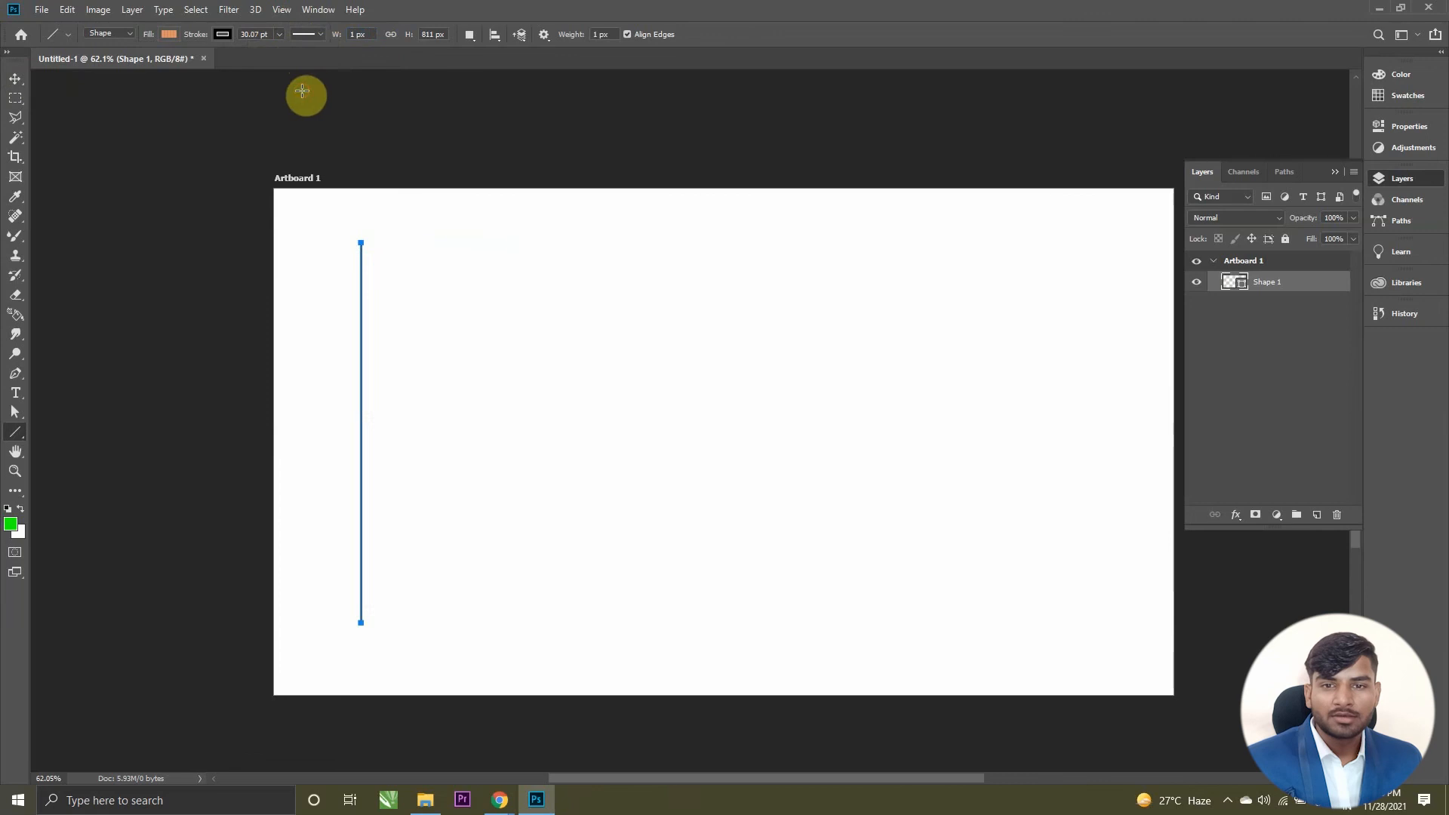
Step: Try a width of 38 px on the vertical line and move it slightly left, undoing both changes
left_click(15, 79)
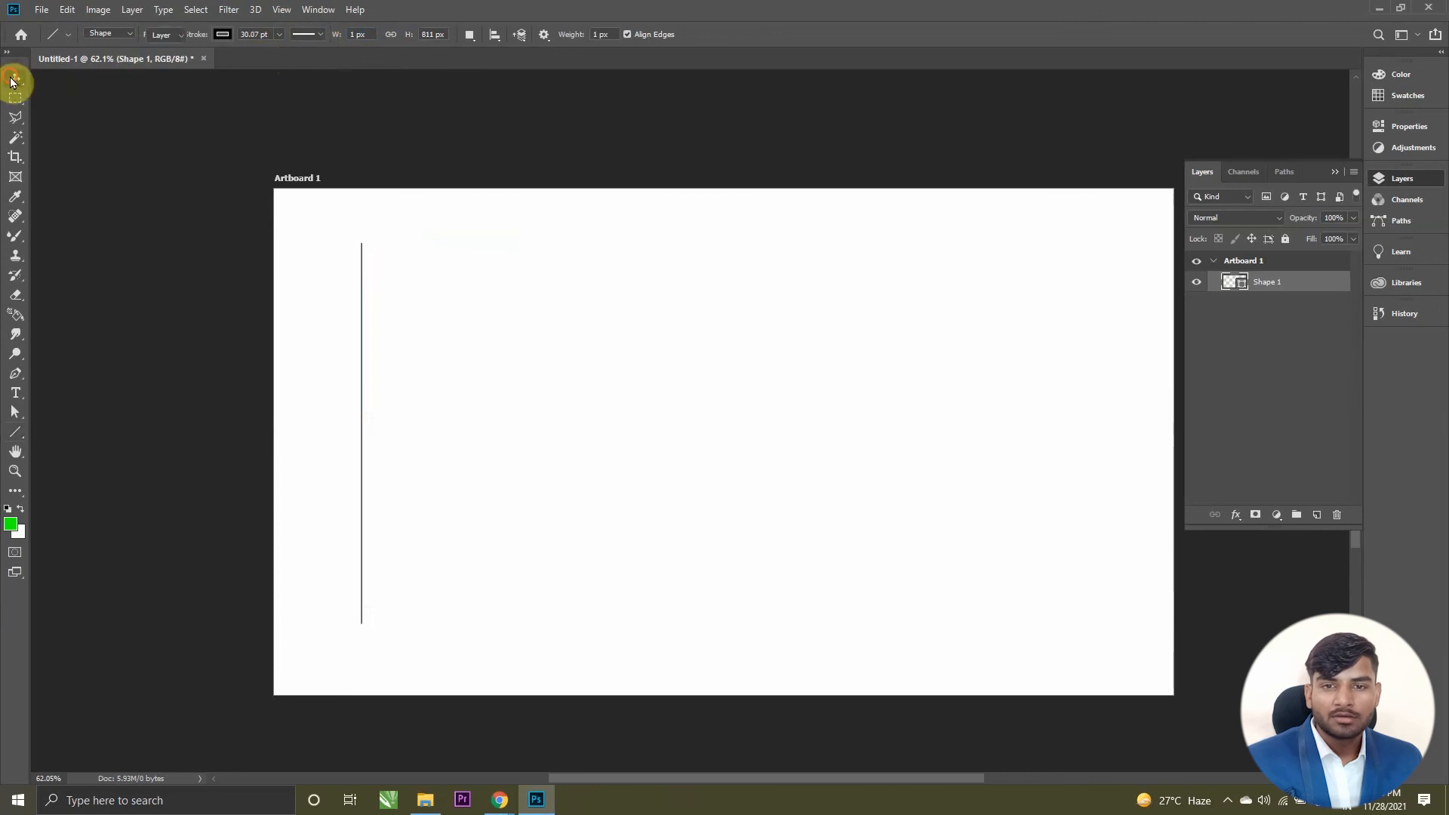
left_click(424, 362)
left_click(360, 355)
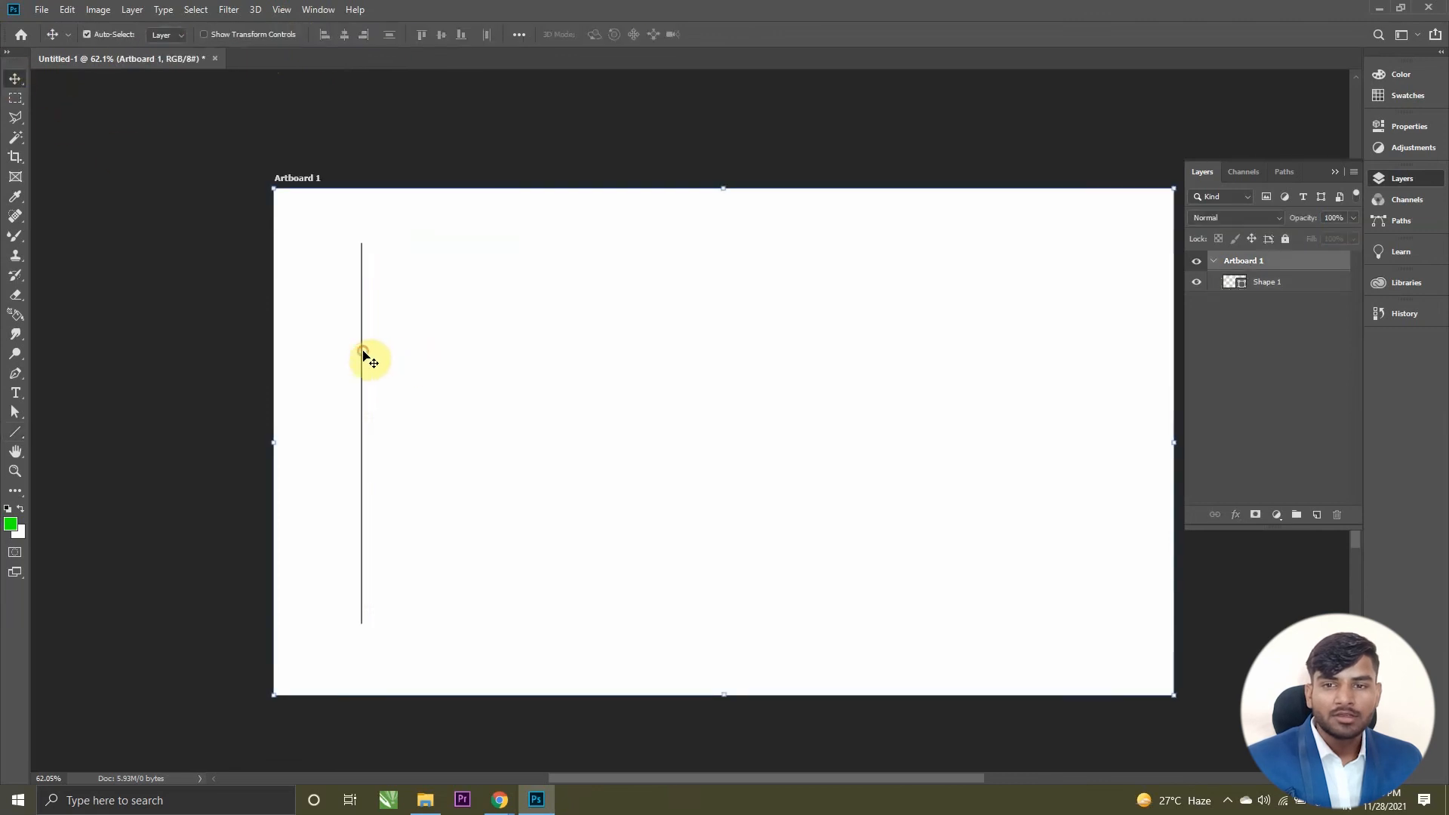
left_click(205, 195)
left_click(1283, 283)
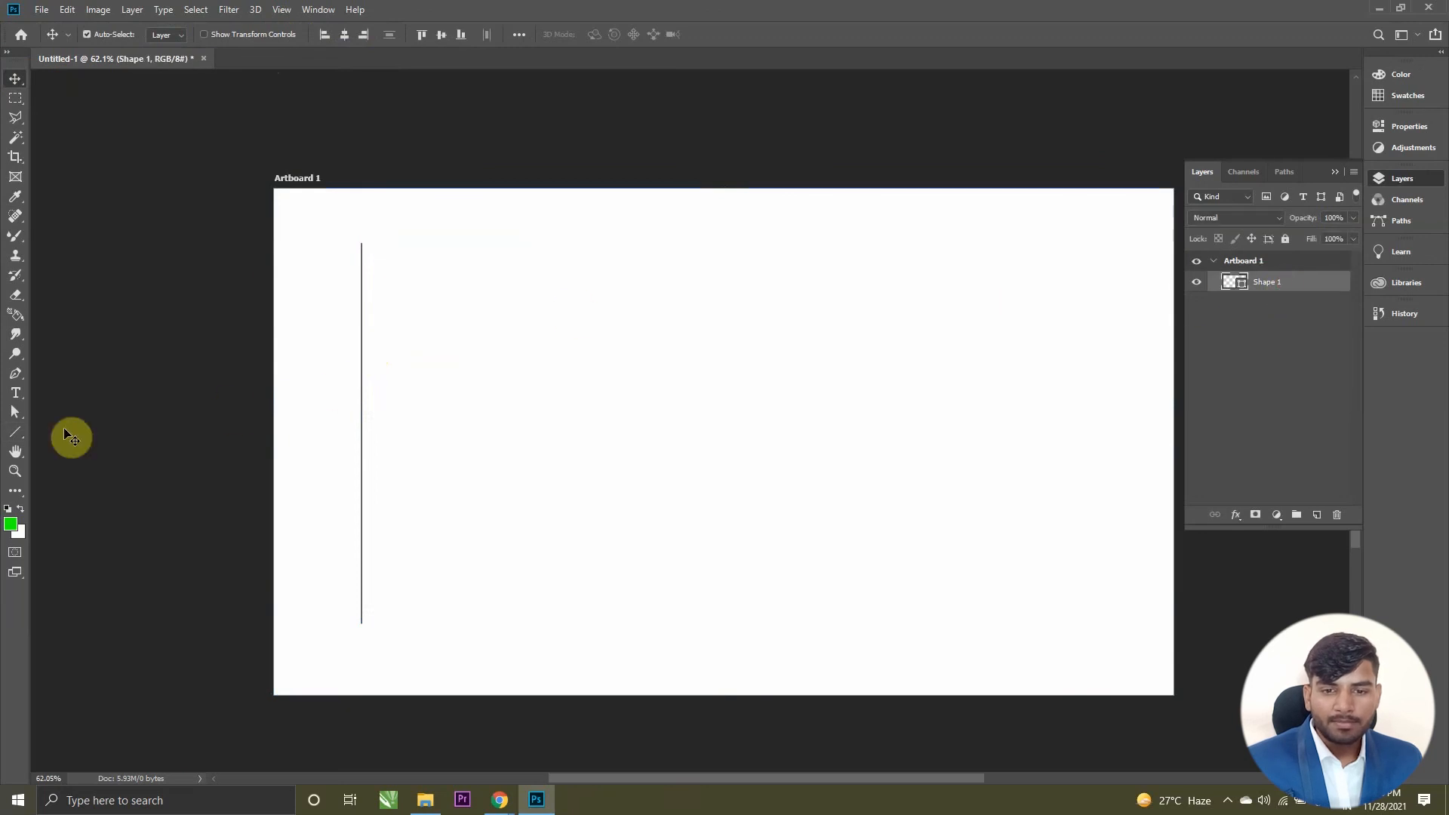
left_click(15, 431)
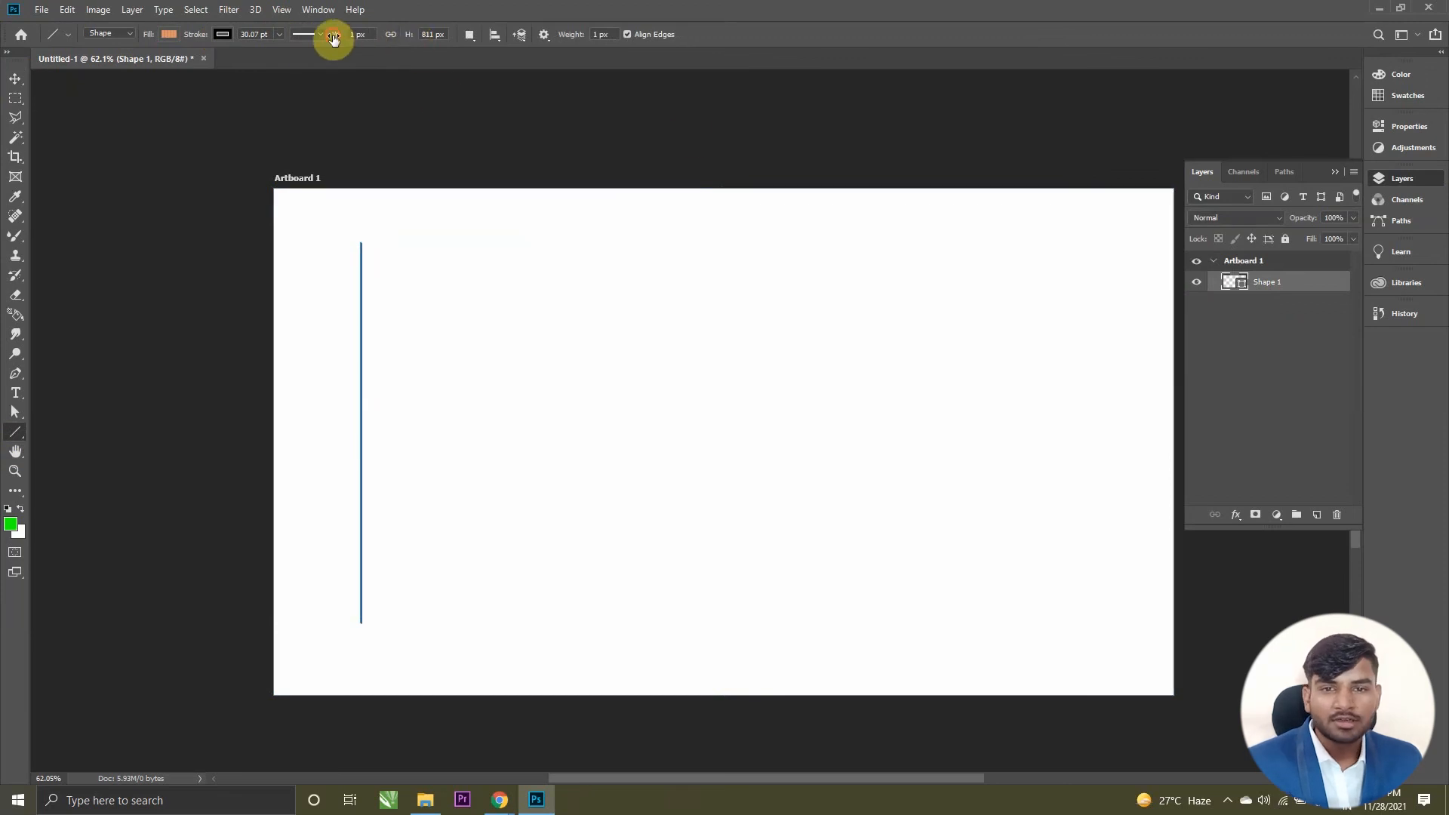
left_click_drag(334, 37, 363, 42)
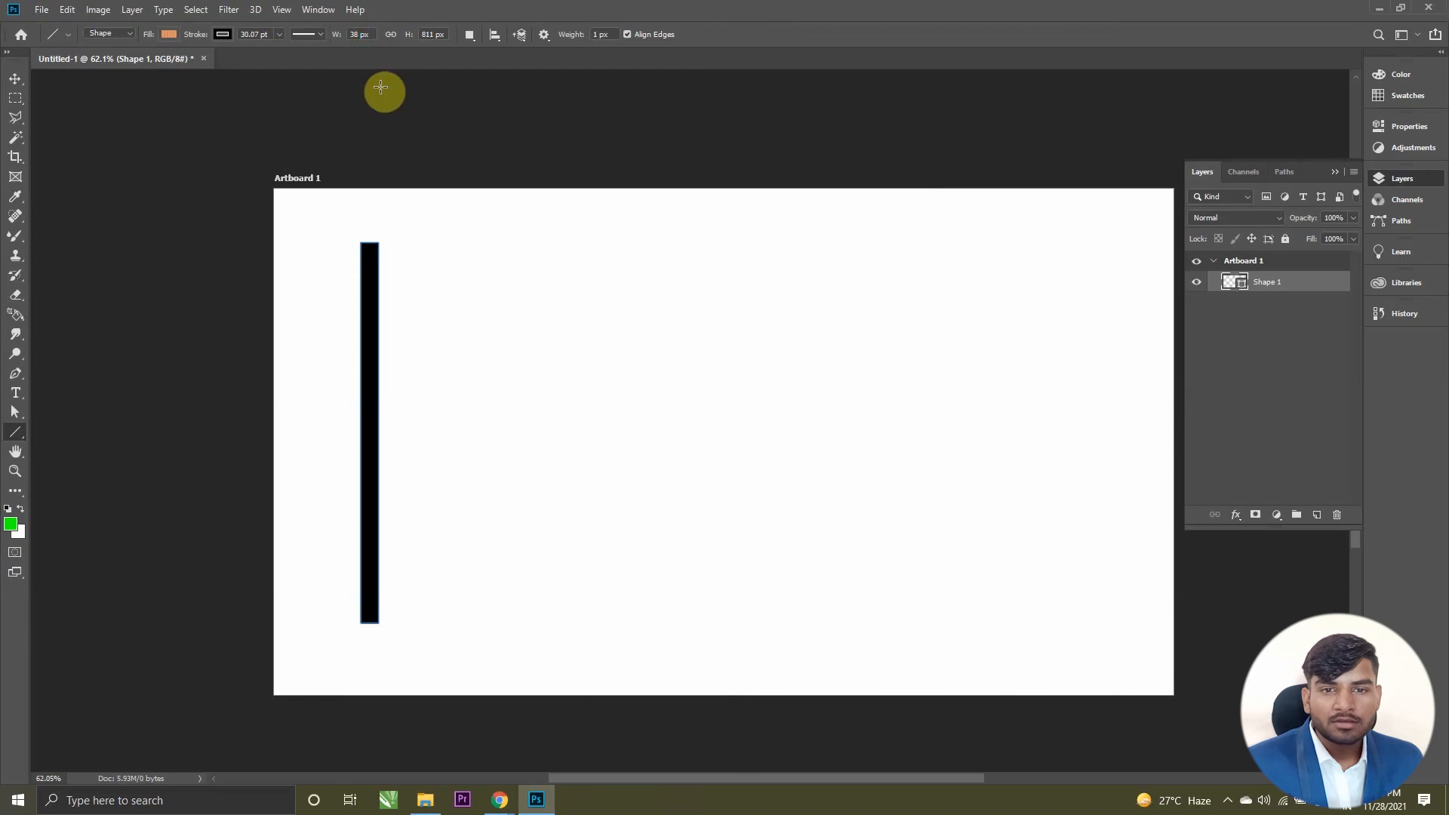
left_click(15, 78)
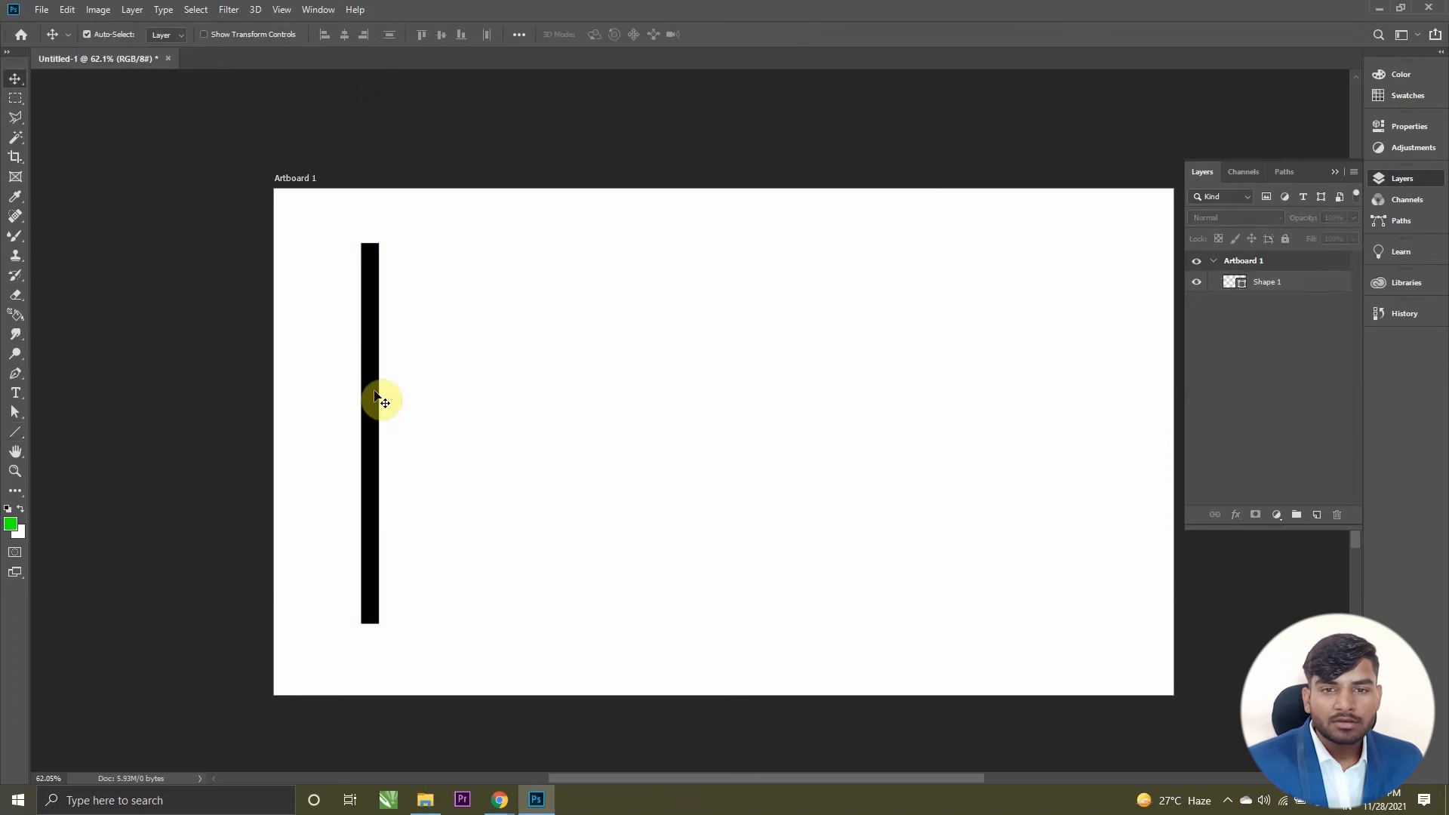
left_click_drag(371, 393, 350, 394)
key("ctrl+z")
key("ctrl+z")
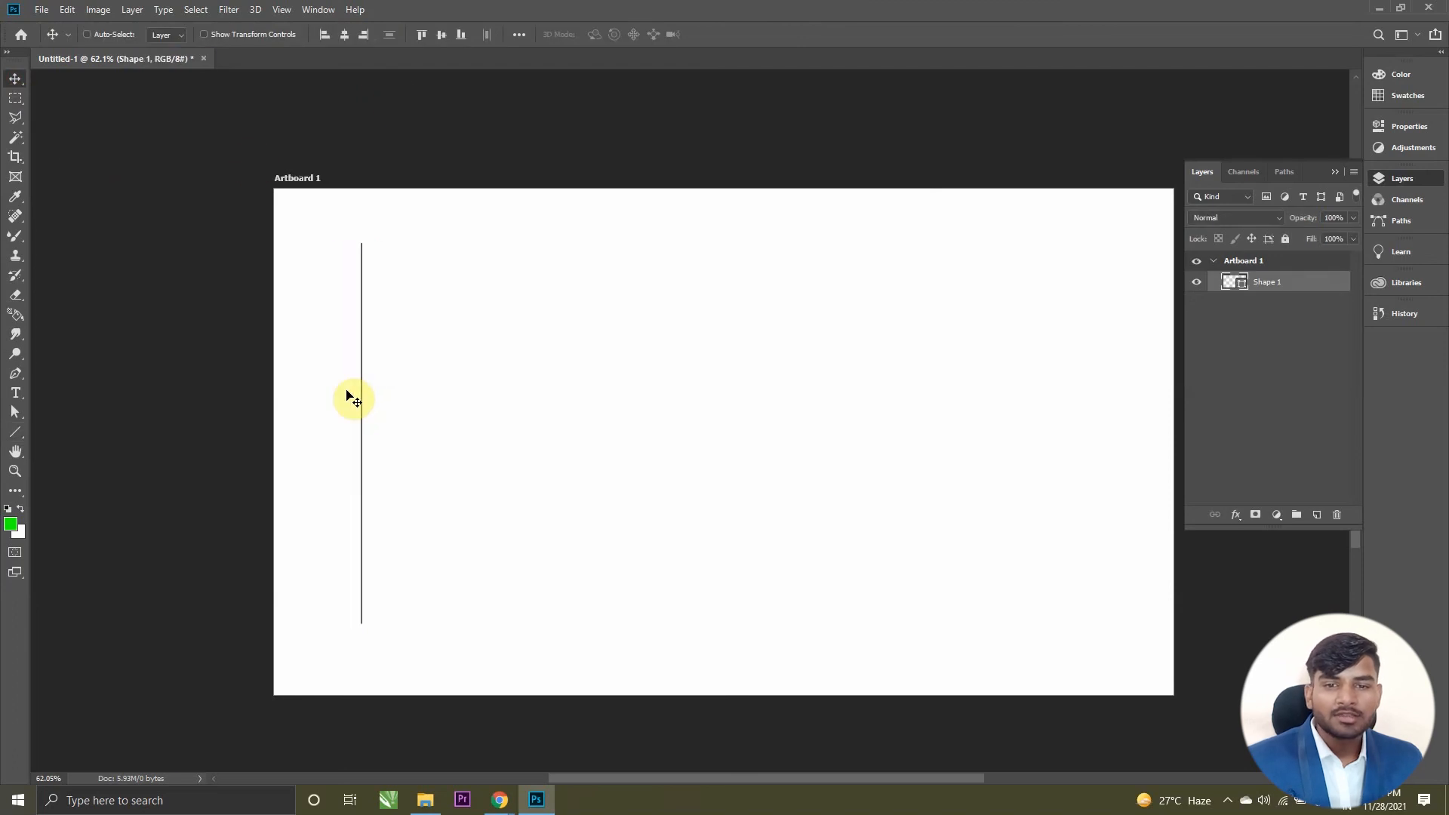
Step: Select the vertical line and nudge it left in large increments until it sits close to the artboard's left edge
left_click(361, 412)
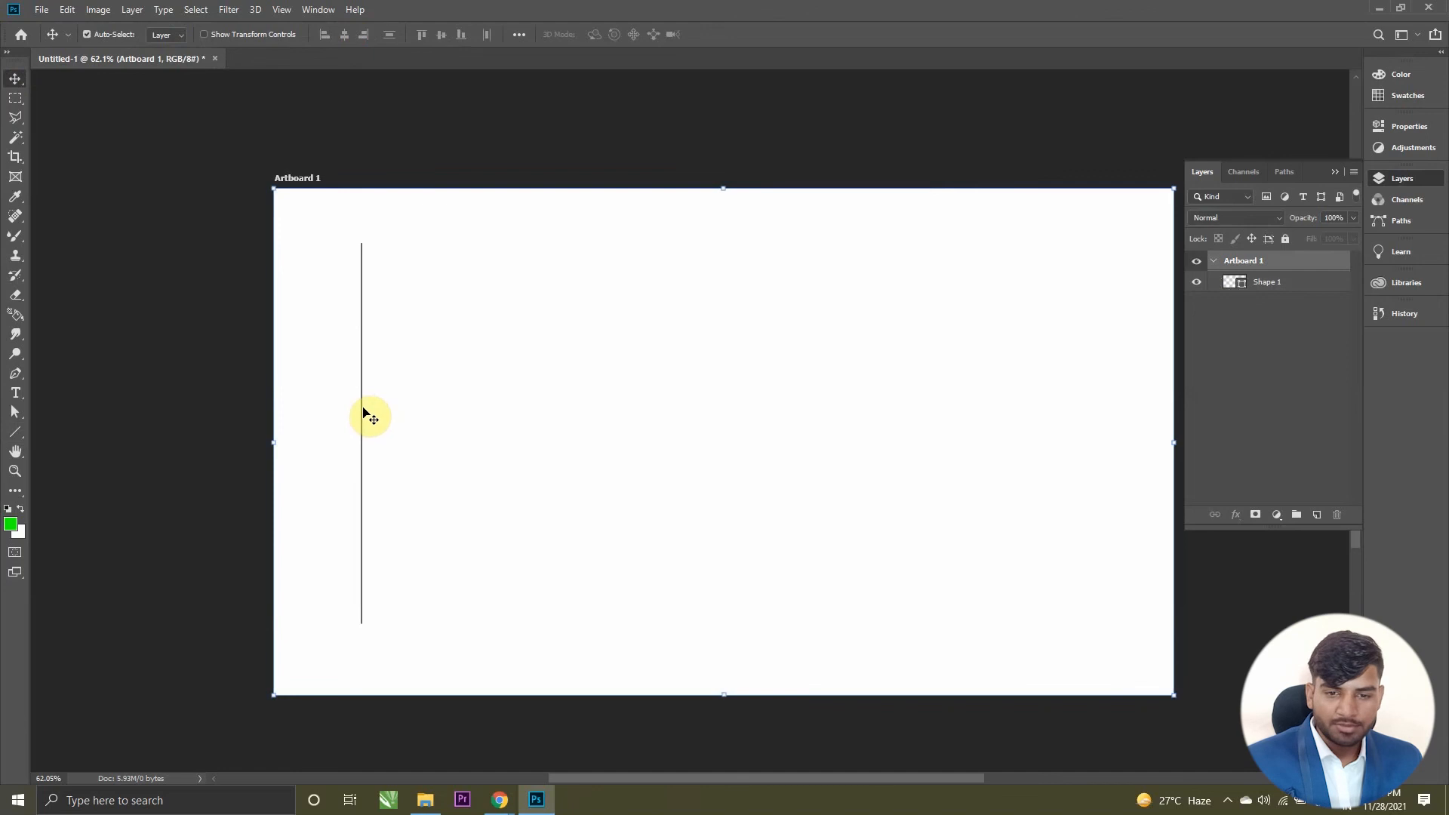
left_click(362, 412)
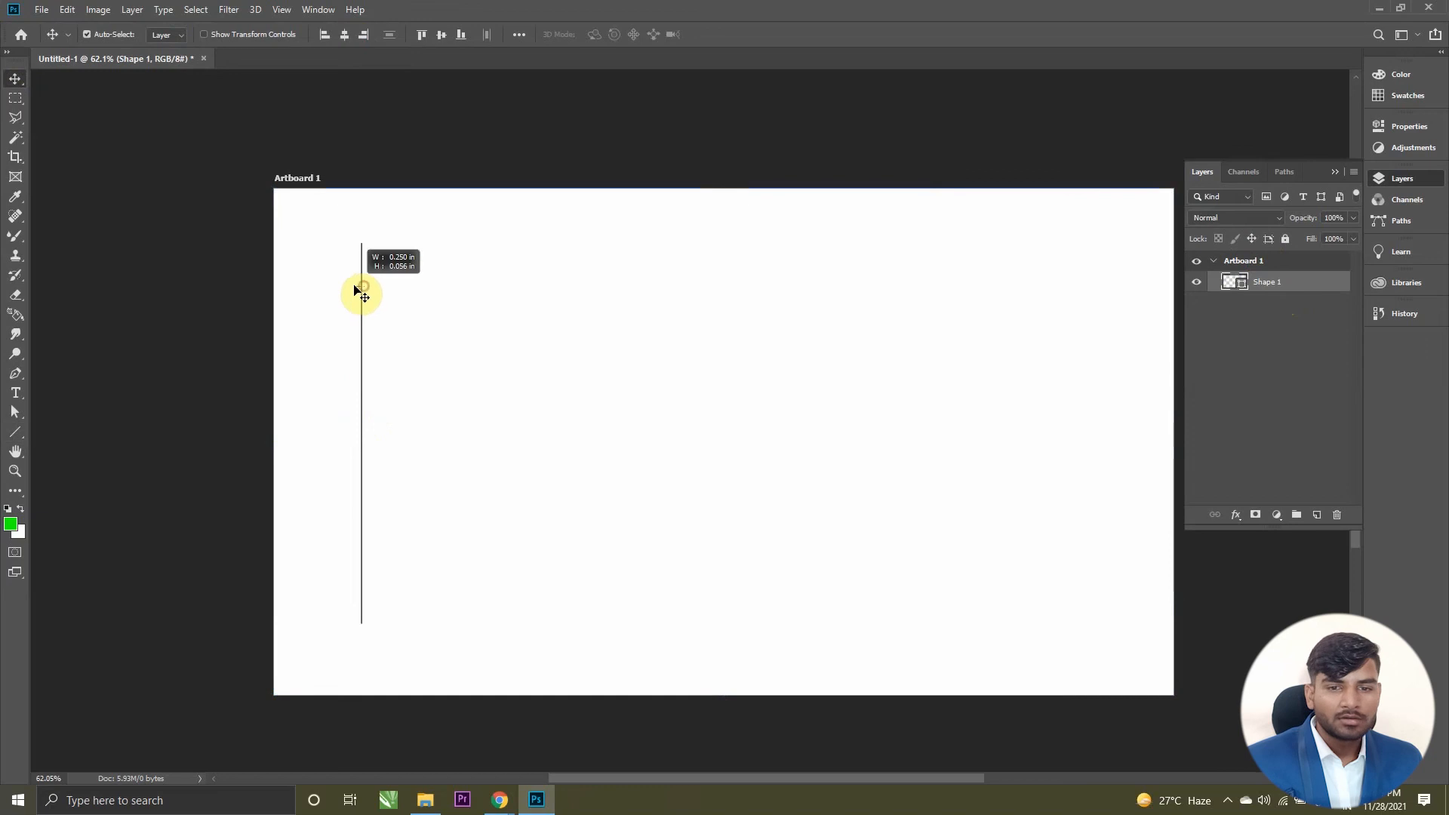
left_click_drag(350, 260, 409, 319)
left_click_drag(350, 240, 420, 643)
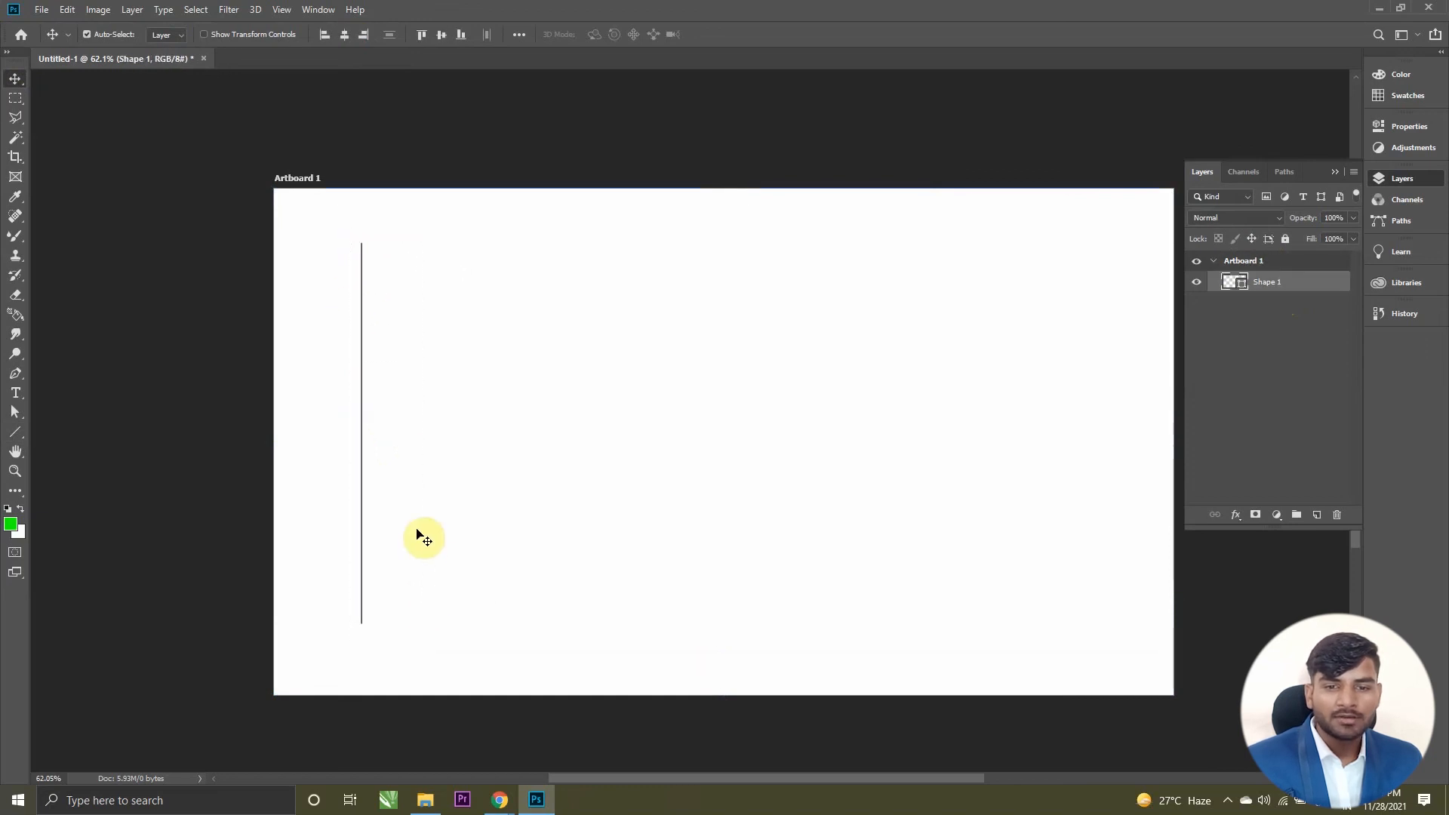
key("shift+Left")
key("shift+Left")
key("shift+Left")
key("shift+Left")
key("shift+Left")
key("shift+Left")
key("shift+Left")
key("shift+Left")
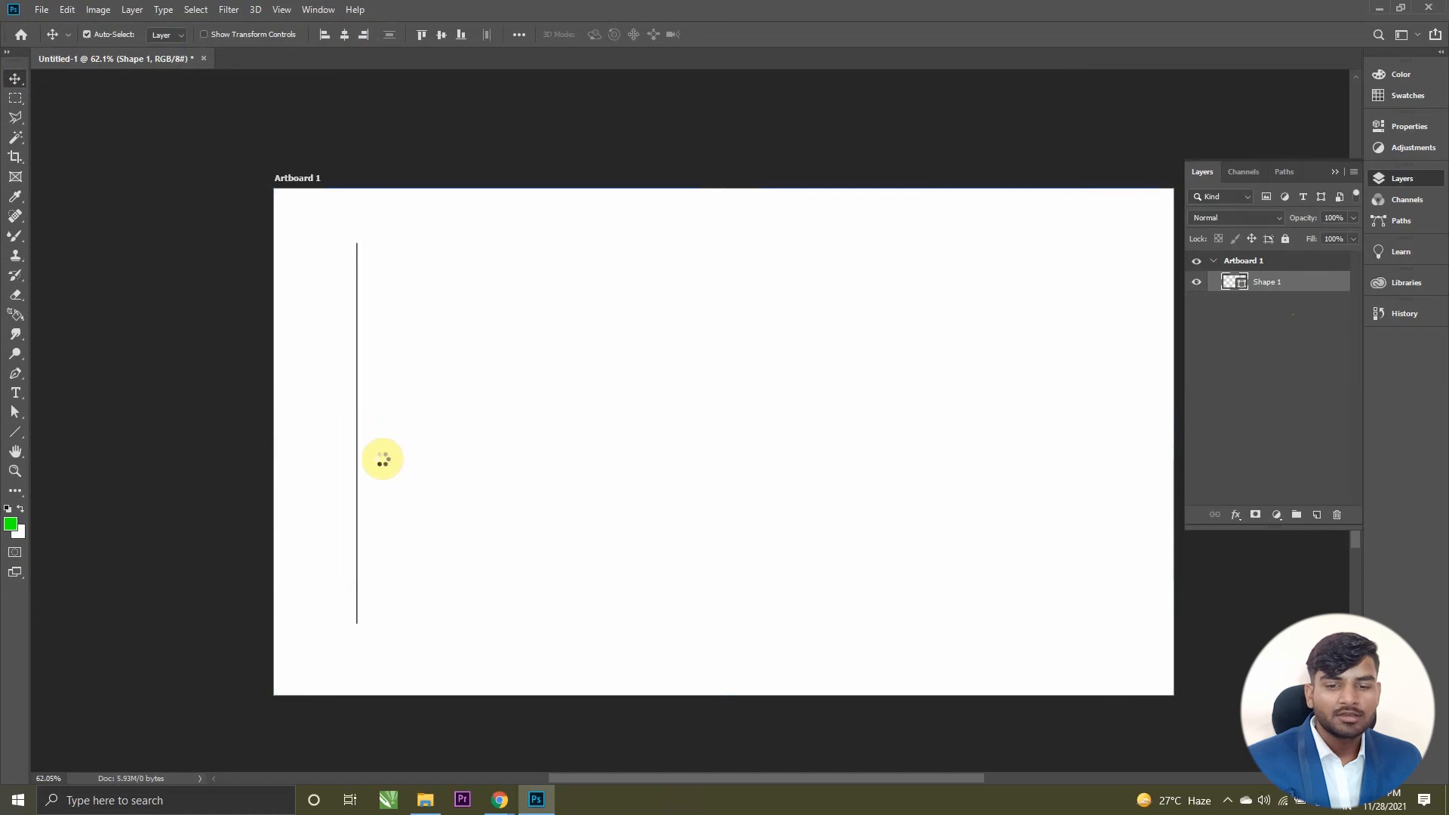
key("shift+Left")
key("shift+Left")
key("shift+Left")
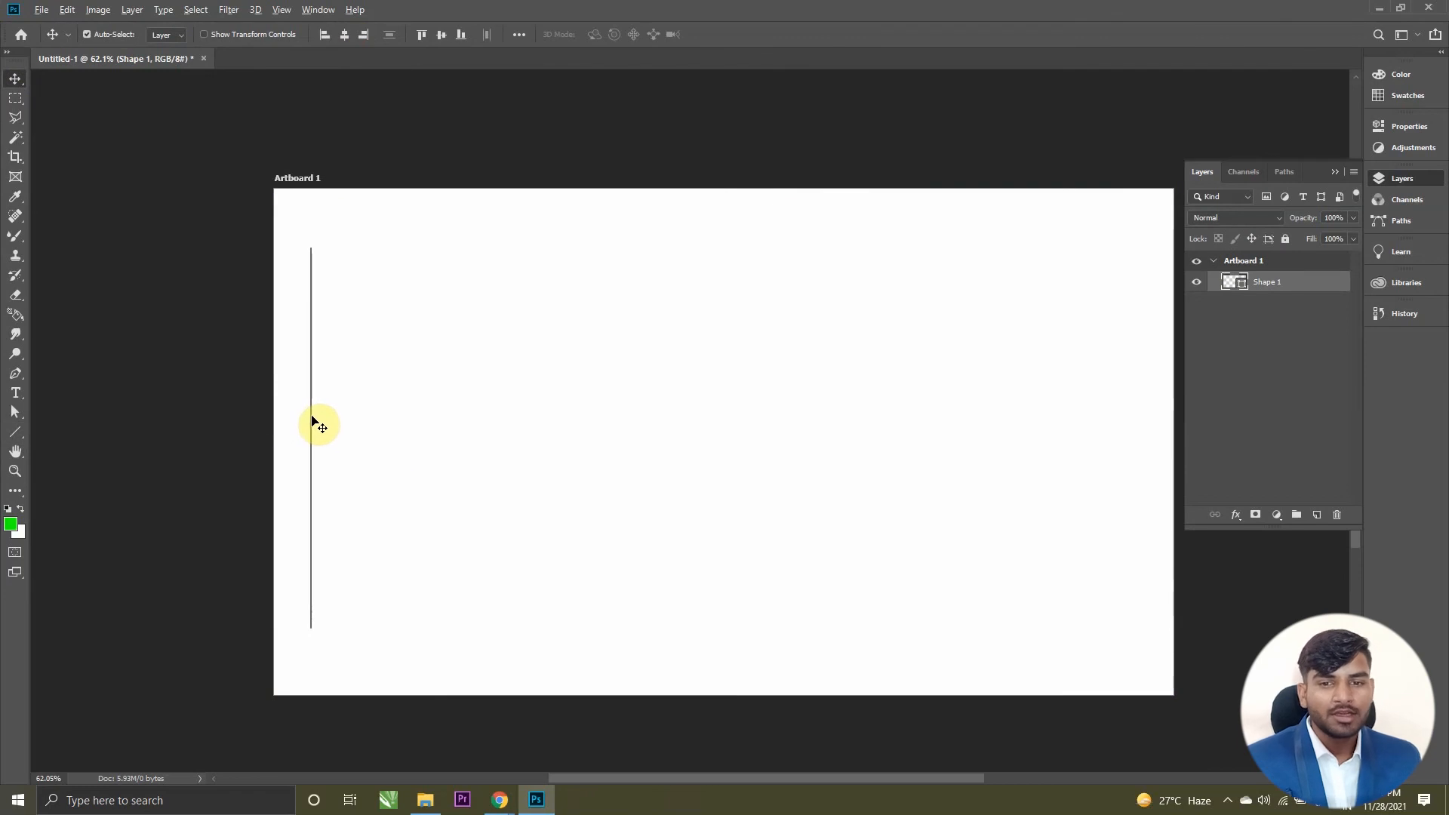
Step: Duplicate the vertical line a short distance to its right at the same height and select the copy
left_click_drag(311, 416, 356, 377)
left_click(354, 396)
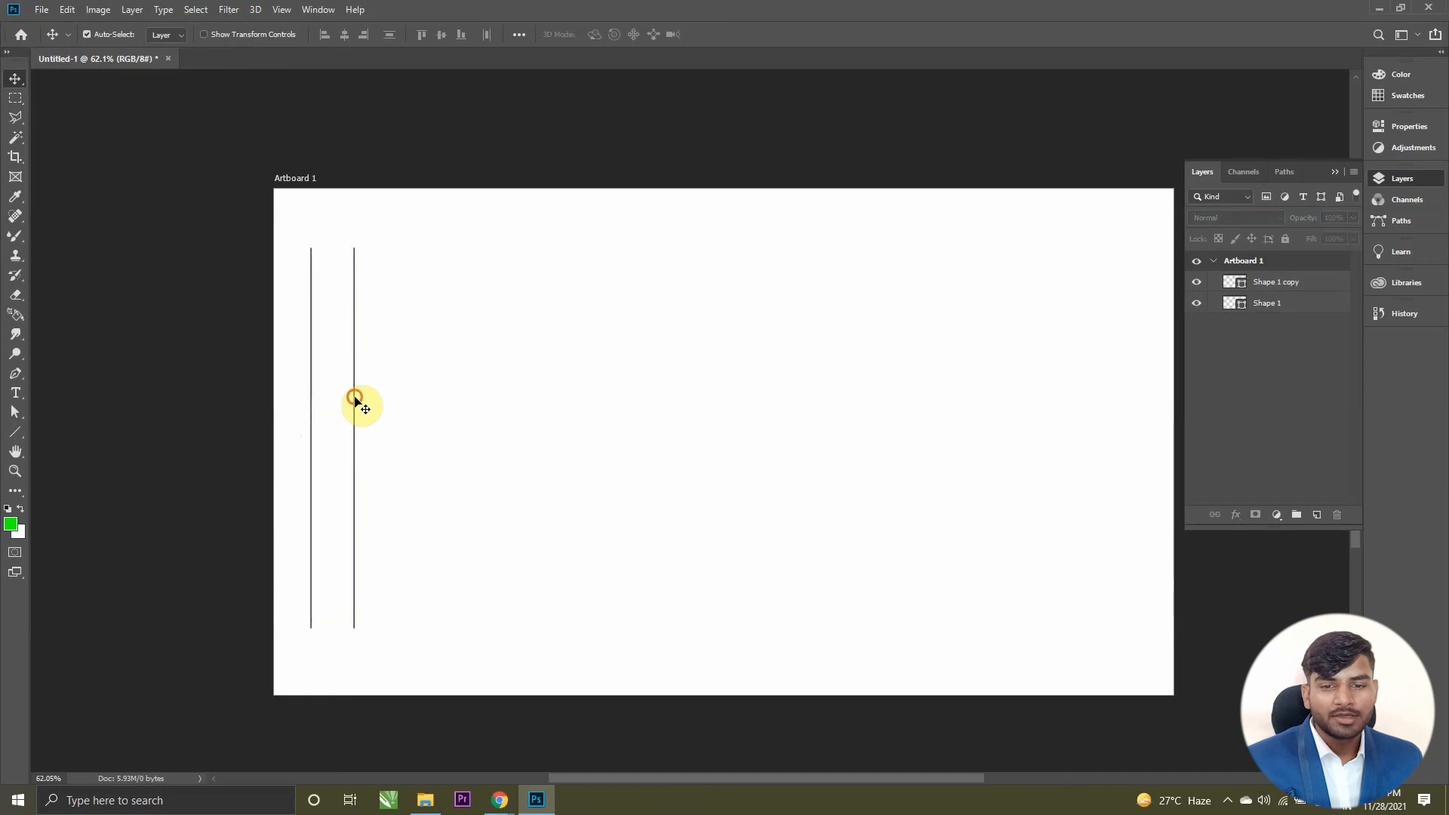
left_click_drag(354, 396, 355, 362)
left_click_drag(340, 242, 415, 644)
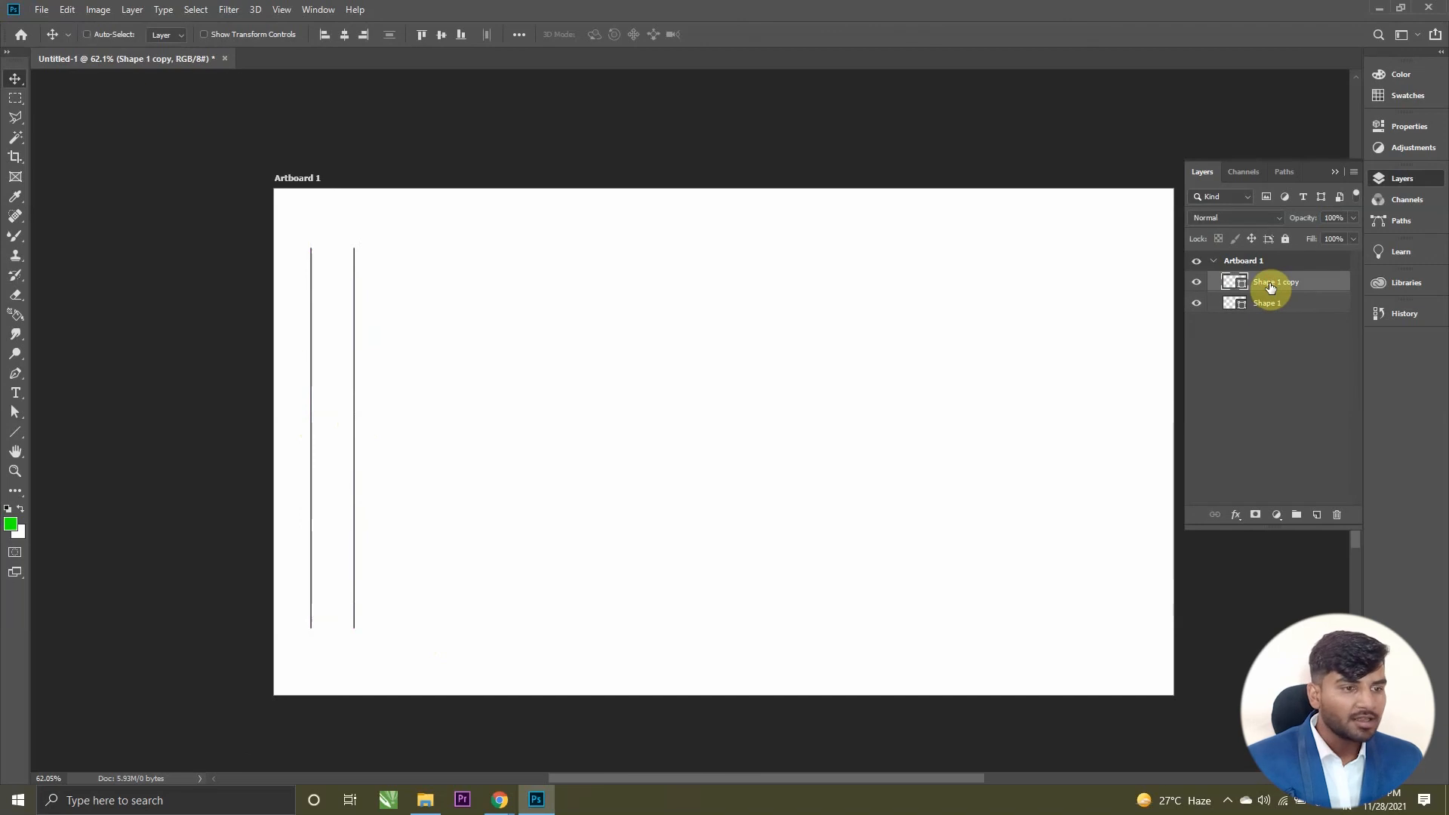
Step: Duplicate the second line's layer ten times and move the topmost copy straight across to near the artboard's right edge
key("ctrl+j")
key("ctrl+j")
key("ctrl+j")
key("ctrl+j")
key("ctrl+j")
key("ctrl+j")
key("ctrl+j")
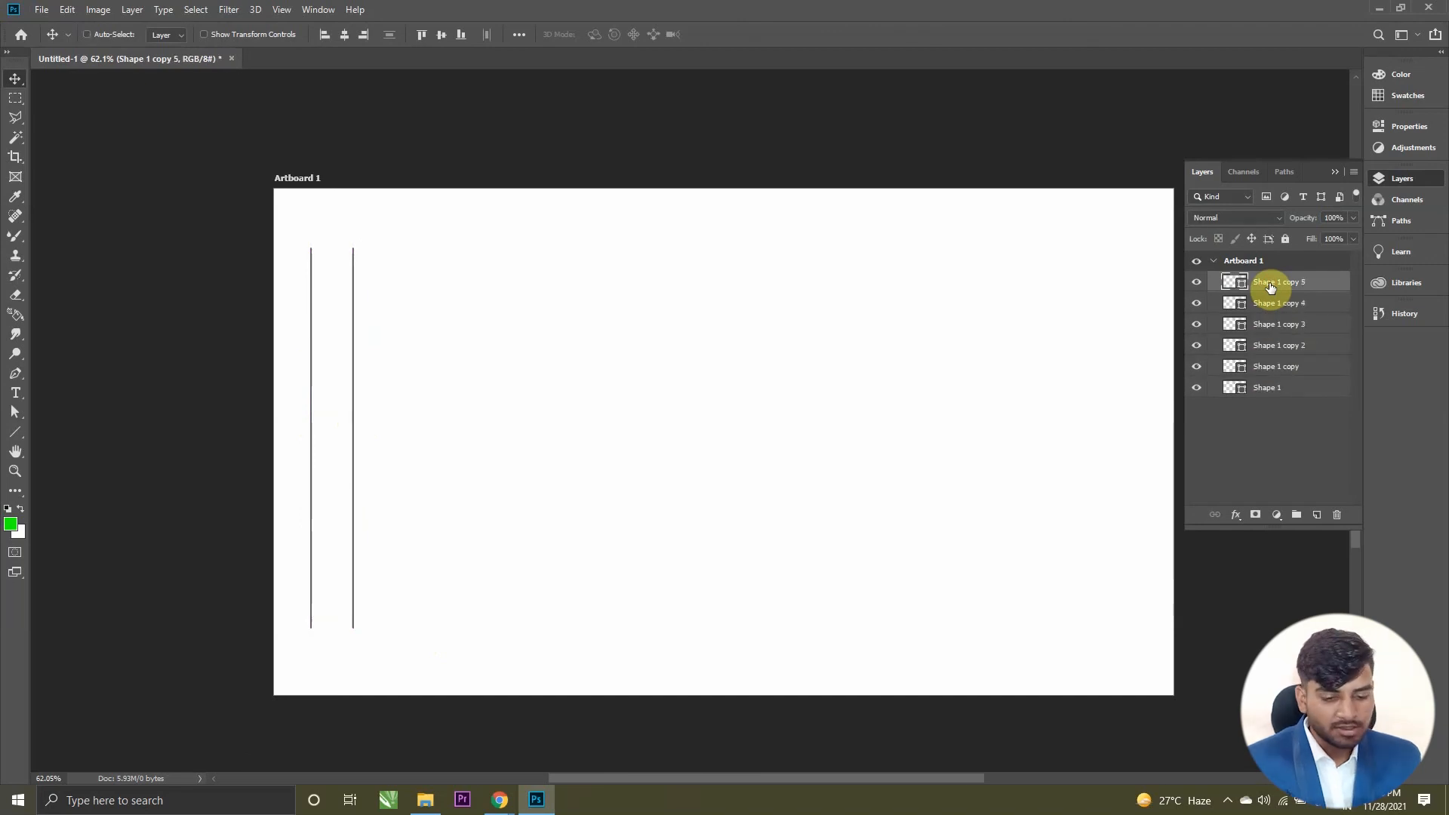
key("ctrl+j")
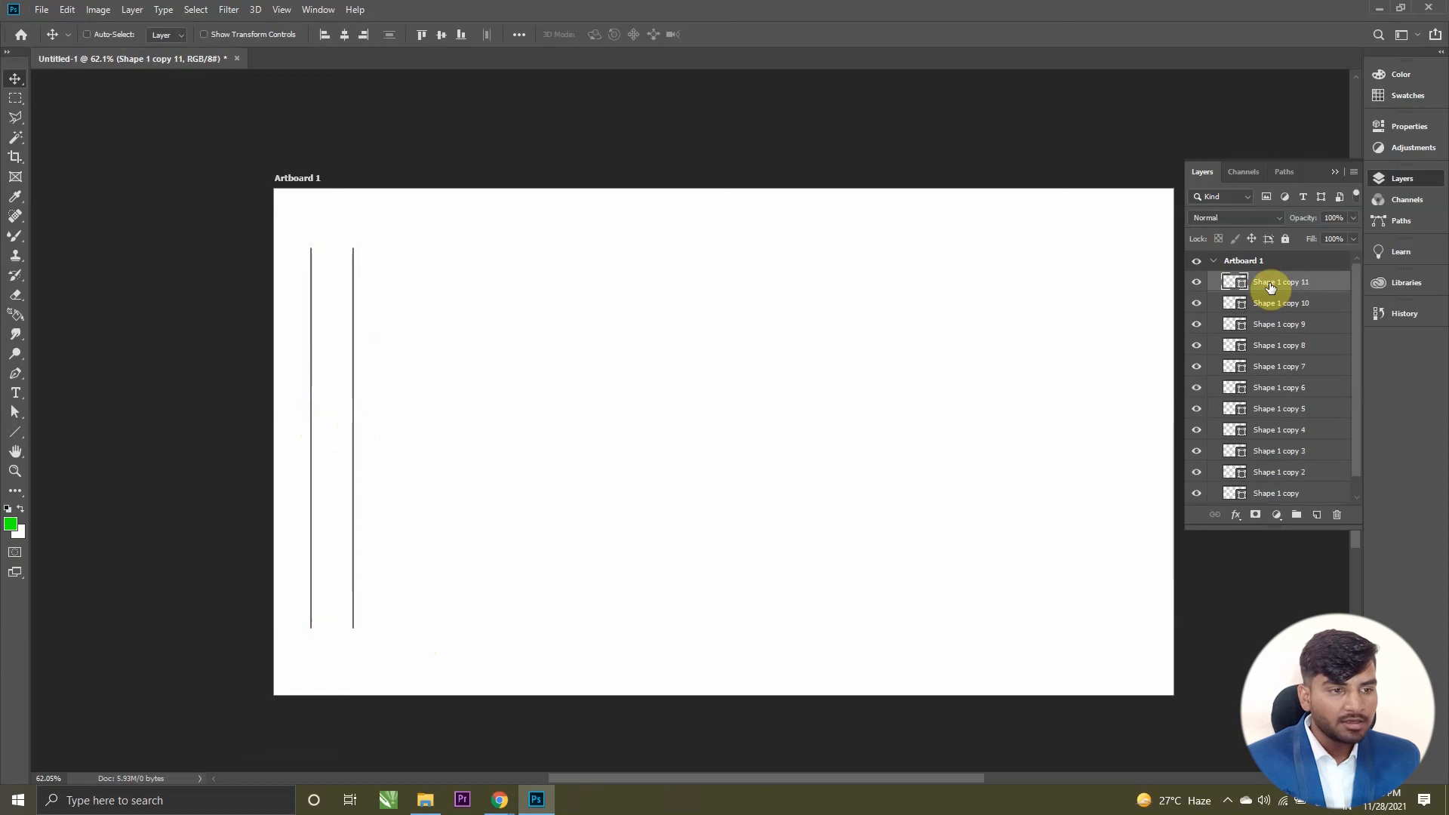
key("ctrl")
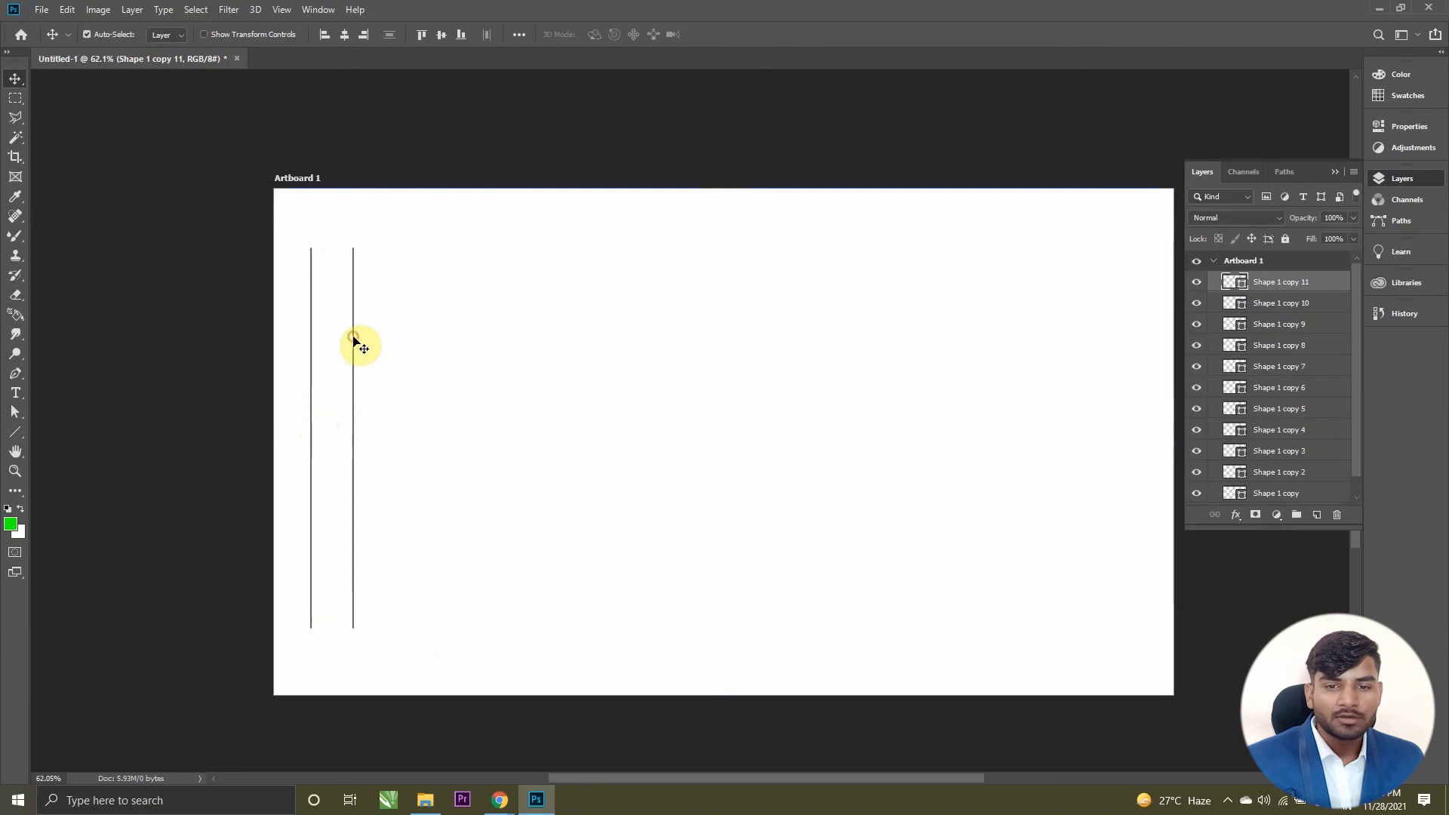
left_click_drag(353, 339, 1154, 345)
Step: Select all the line layers from Shape 1 to Shape 1 copy 11 and distribute them evenly across the artboard horizontally
scroll(1300, 329, "down", 1)
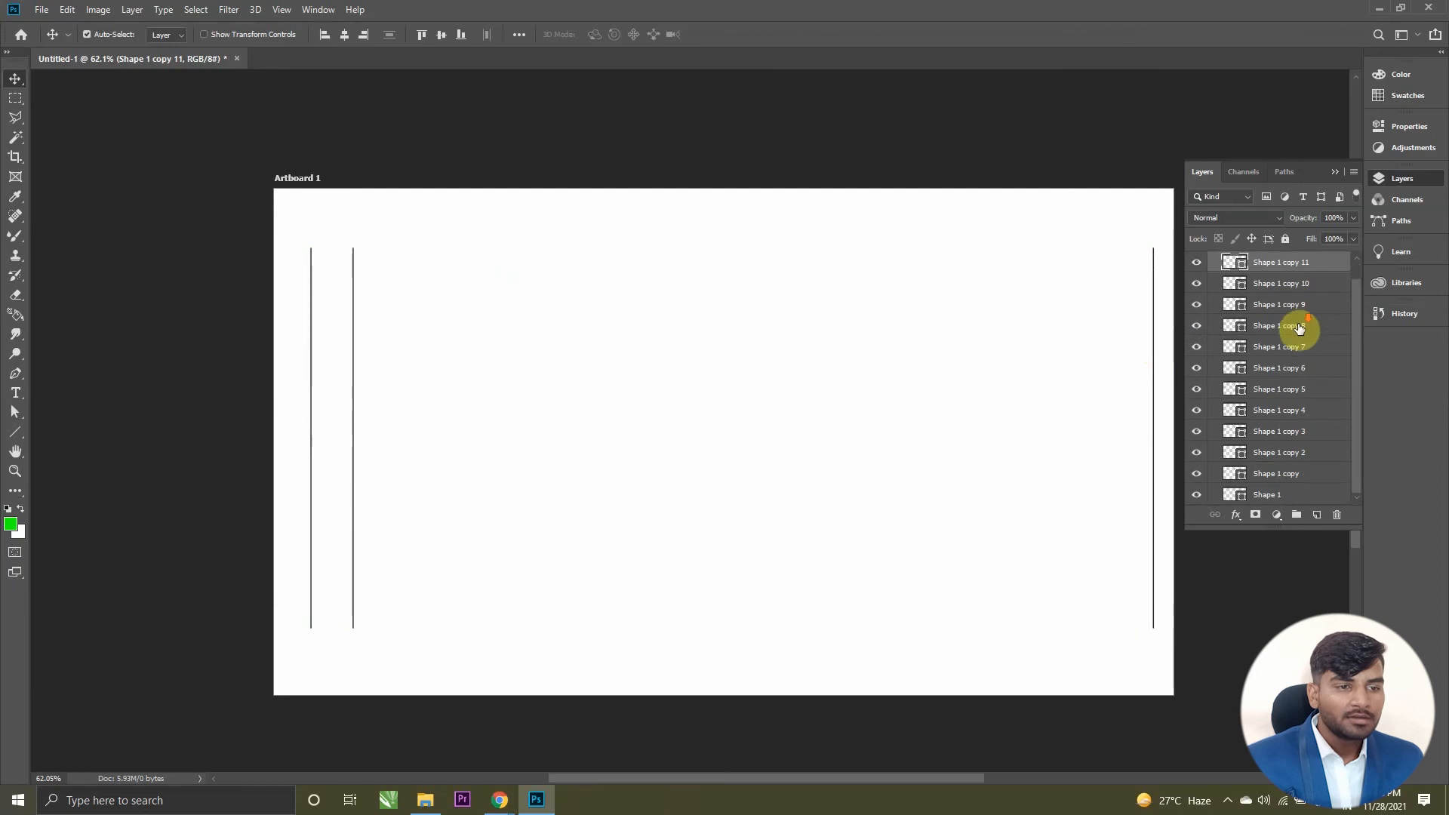
left_click(1295, 498)
scroll(1294, 453, "up", 1)
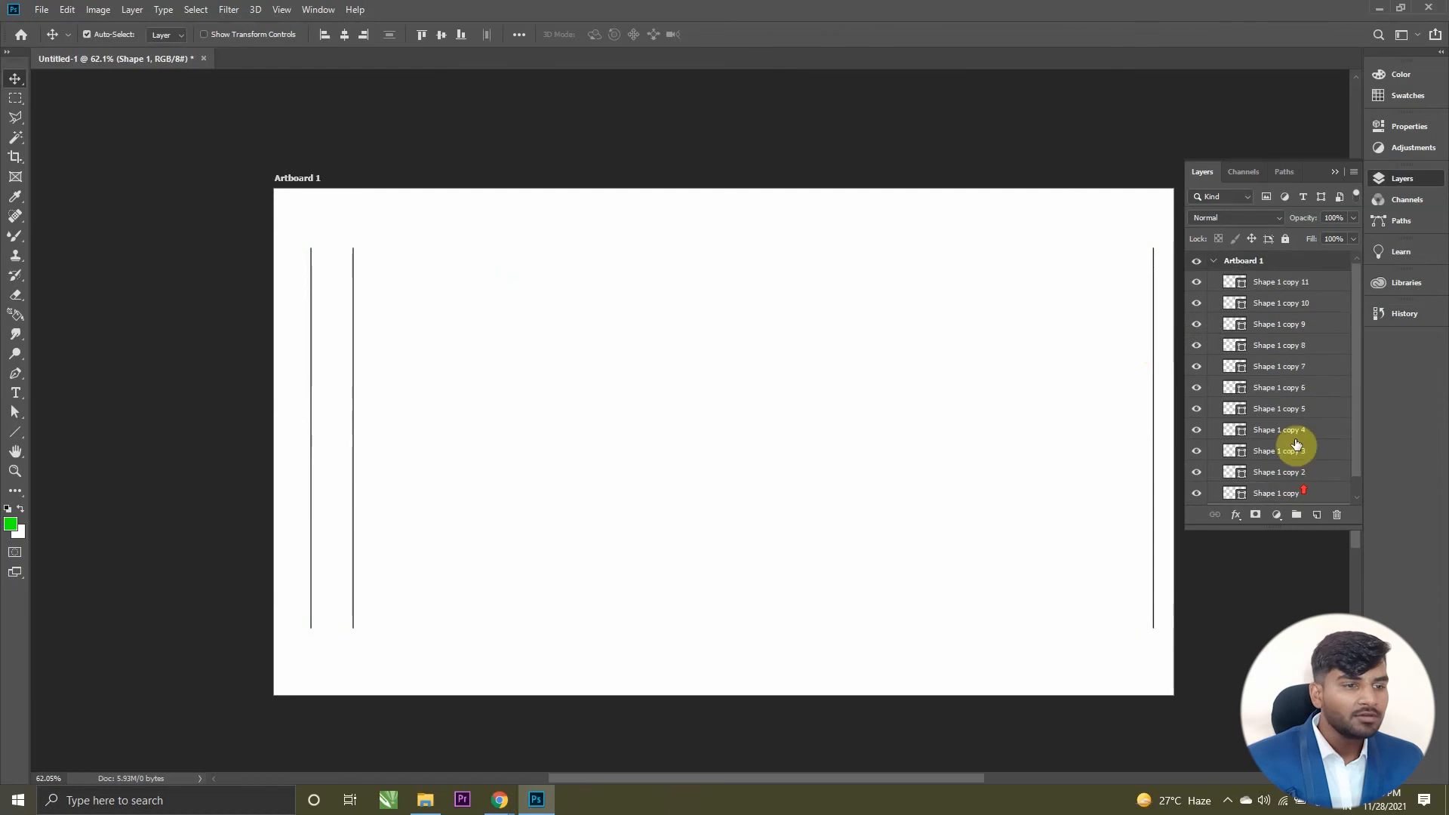
left_click(1278, 285, "shift")
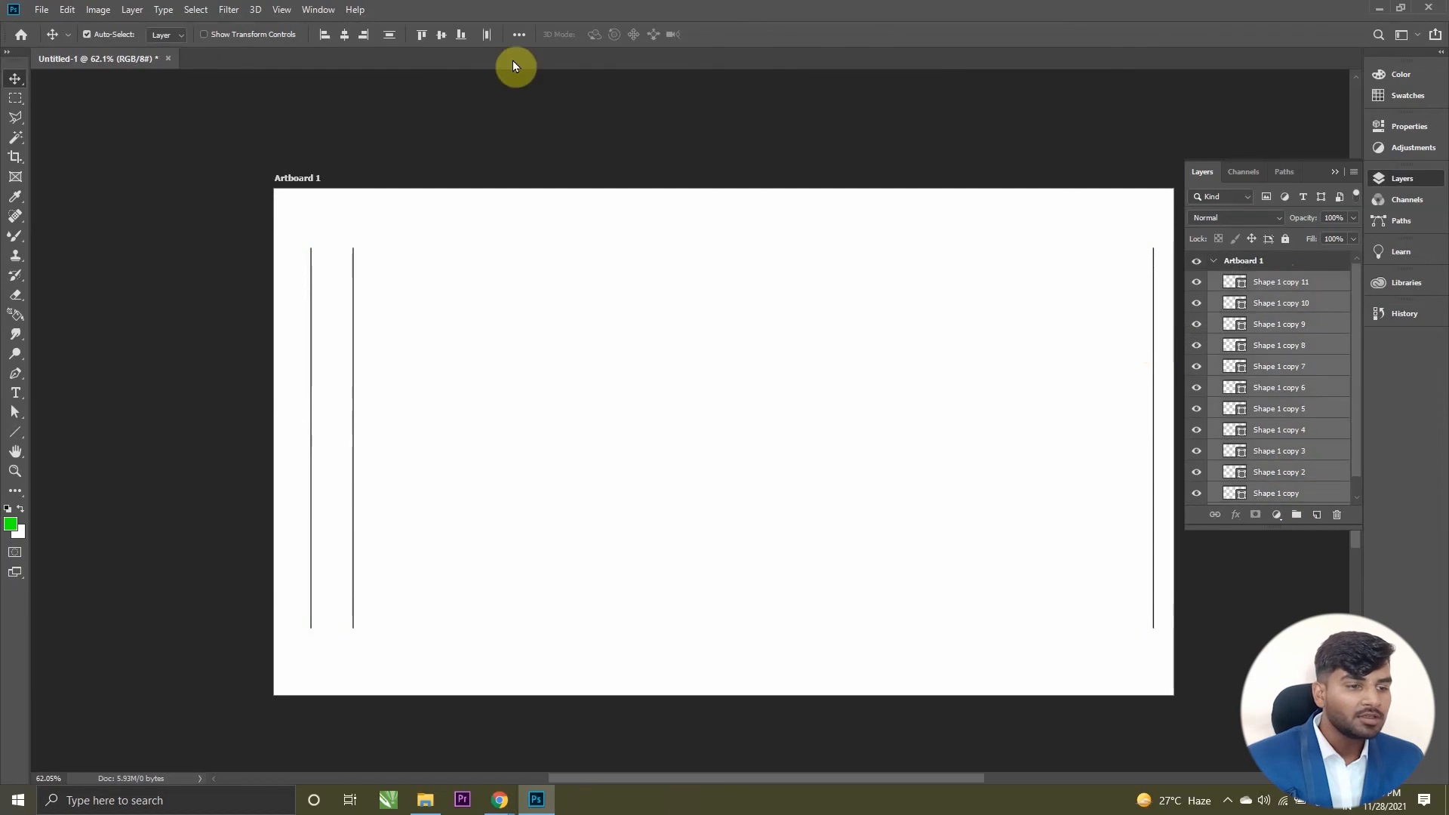
left_click(486, 34)
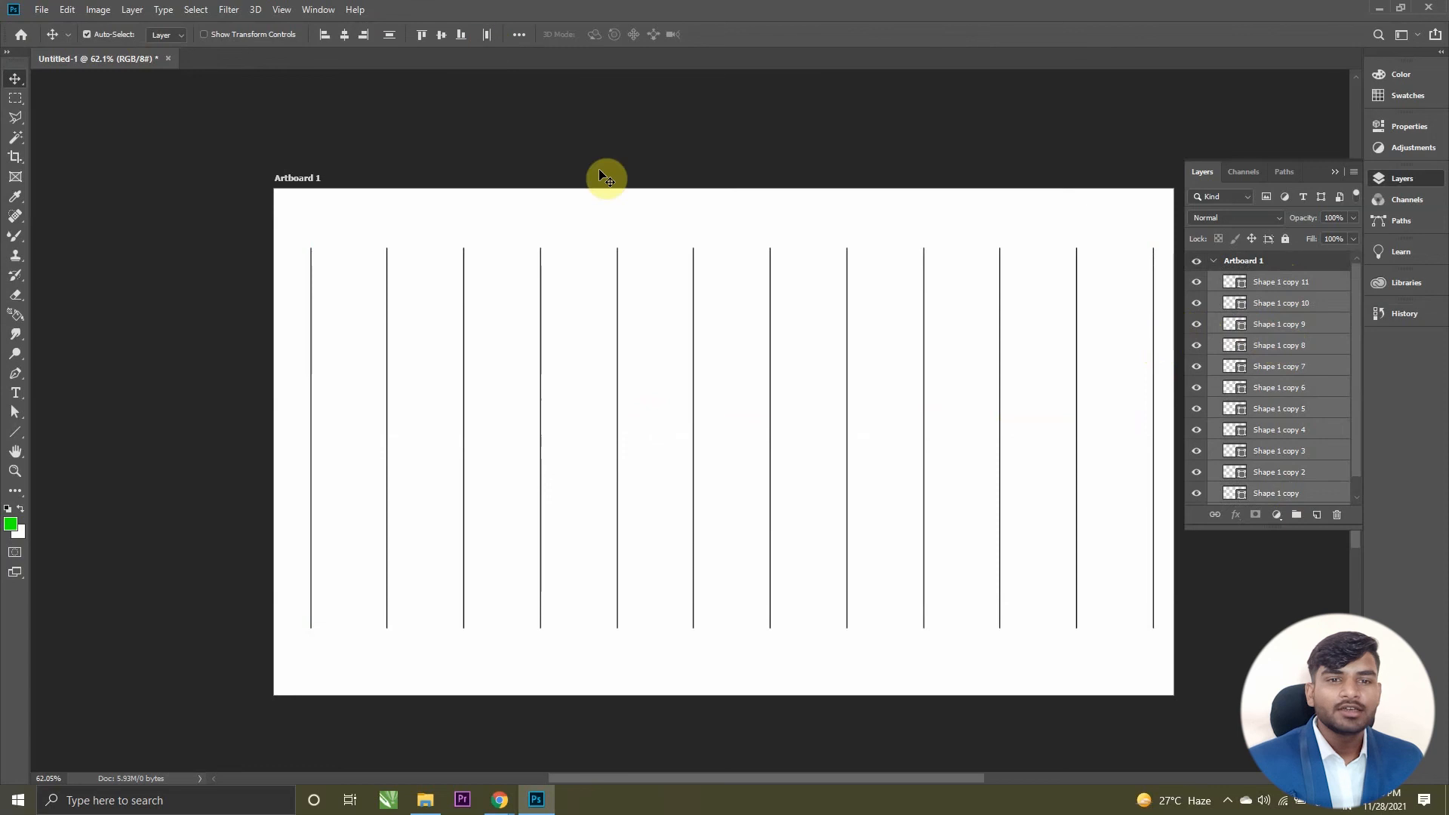
Step: Delete all the vertical lines from the artboard, activate the Line tool and deselect the artboard layer
left_click_drag(520, 425, 1202, 667)
key("Delete")
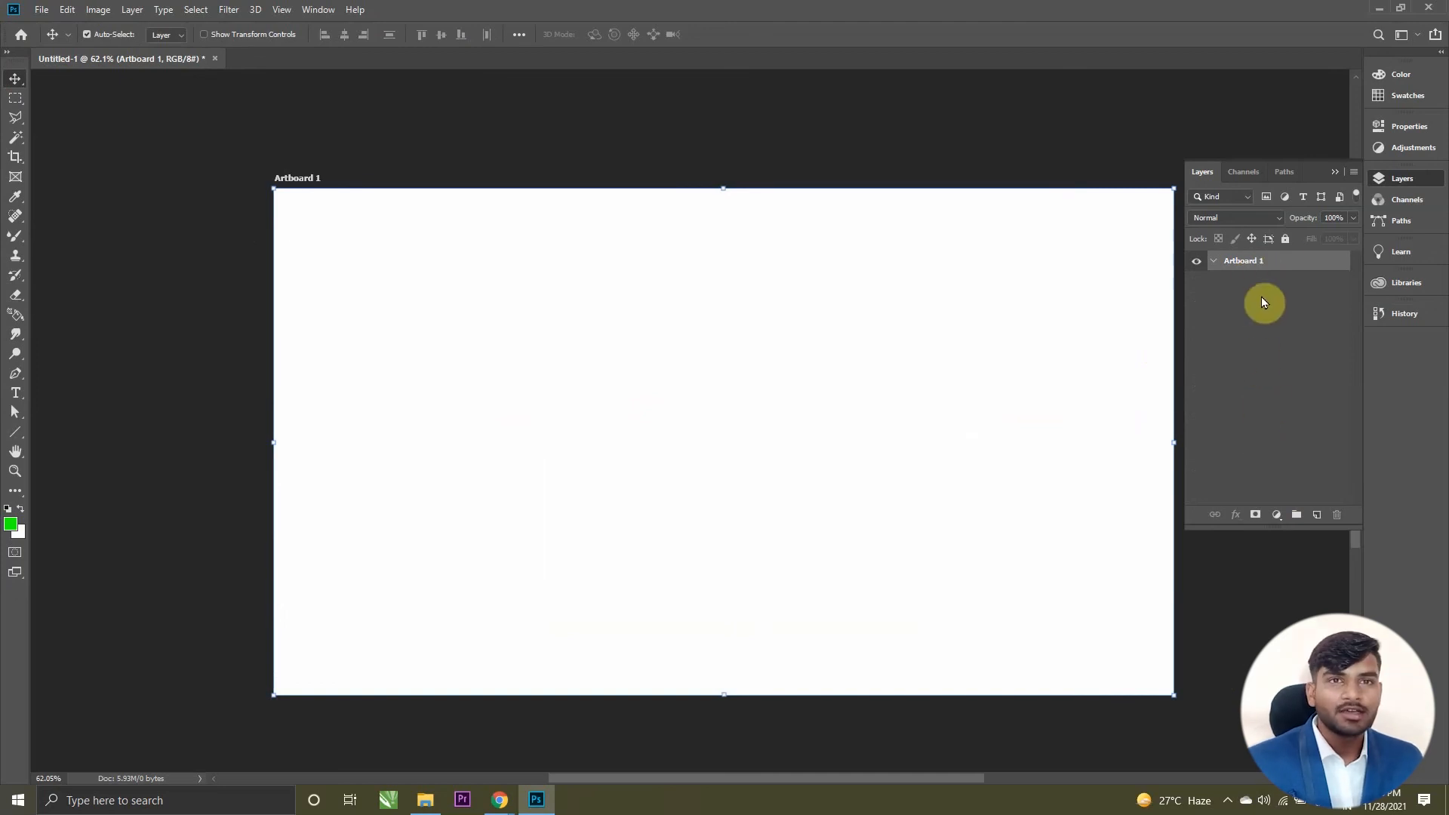
left_click(15, 434)
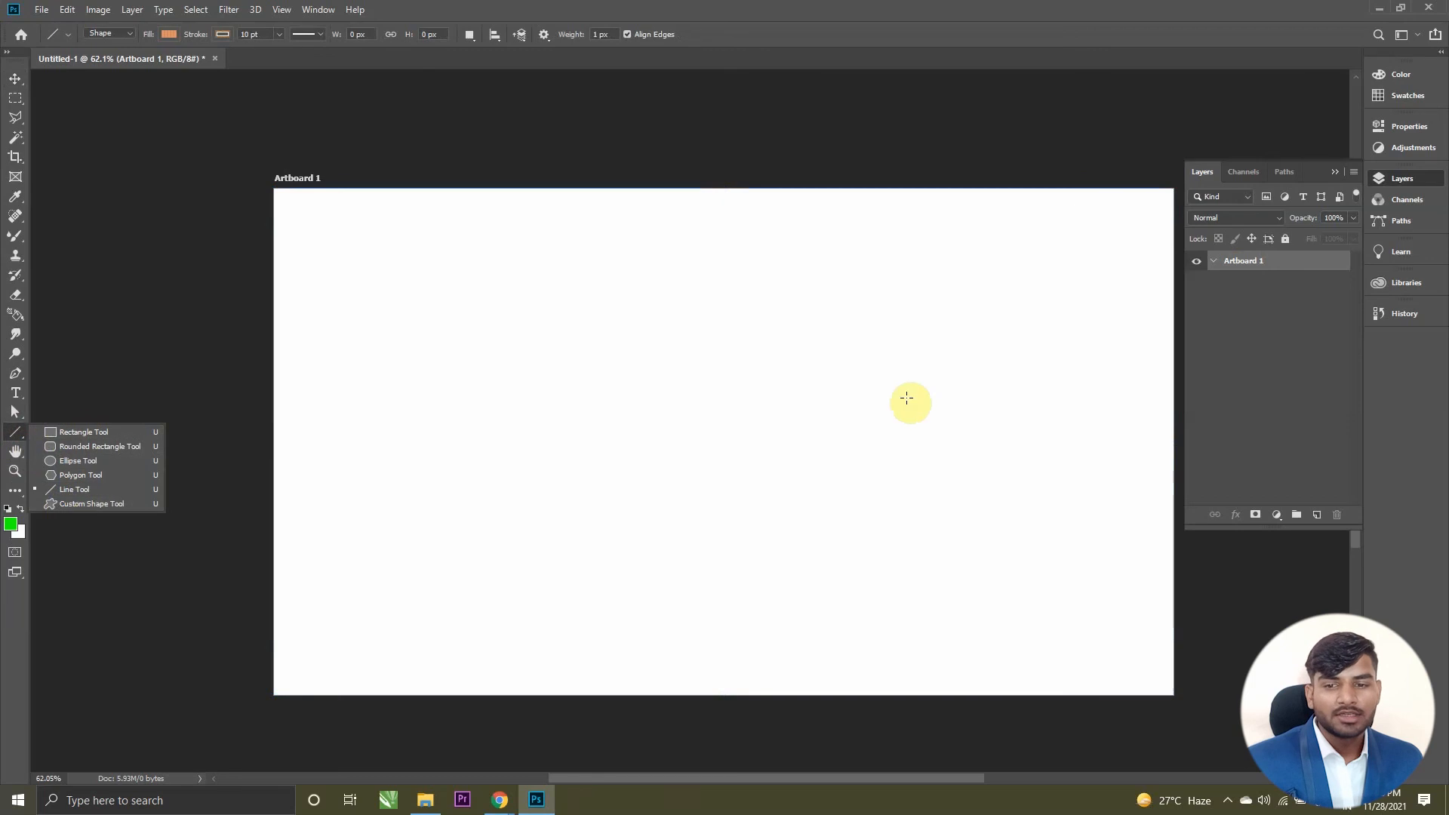
left_click(1279, 391)
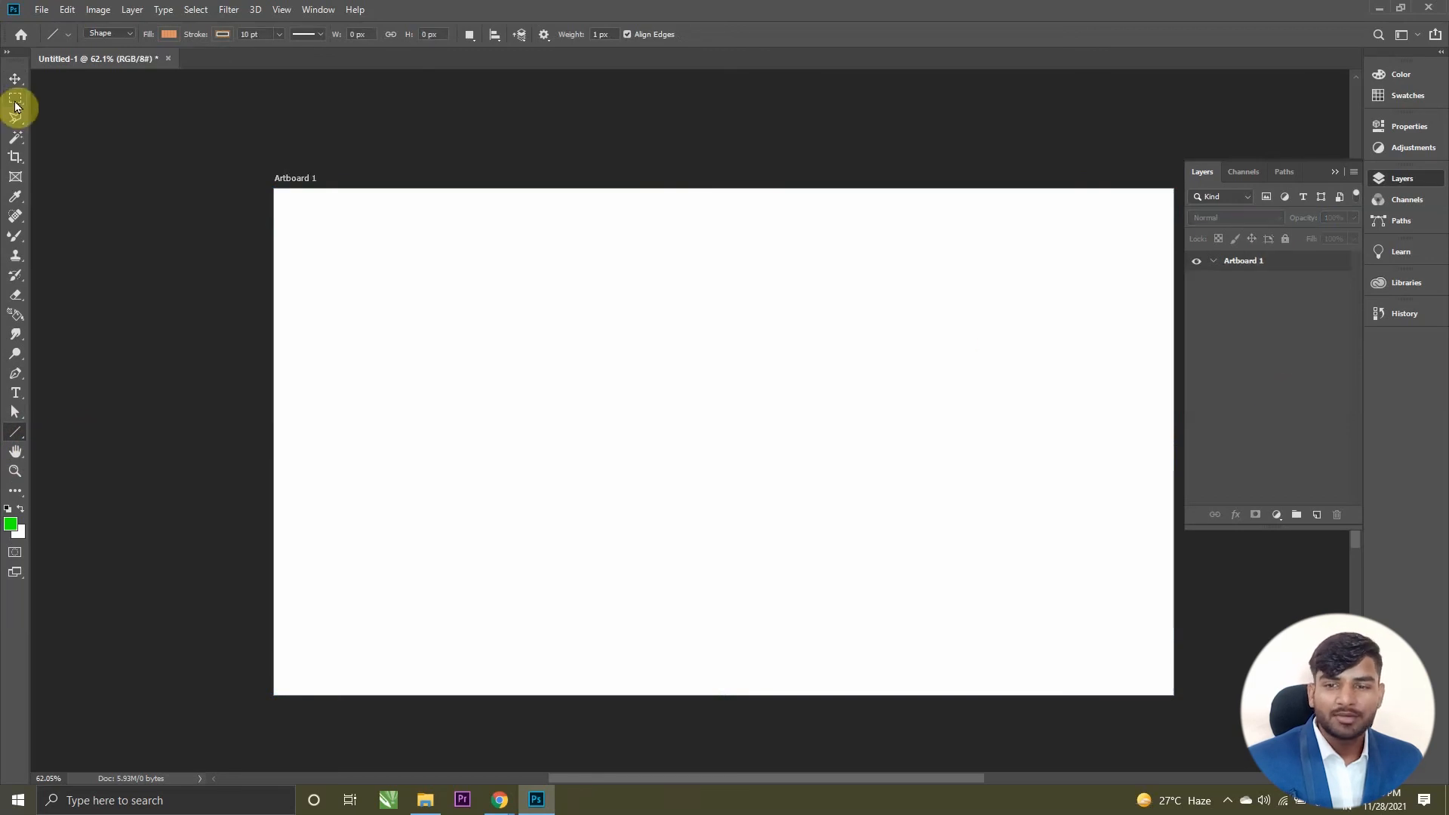